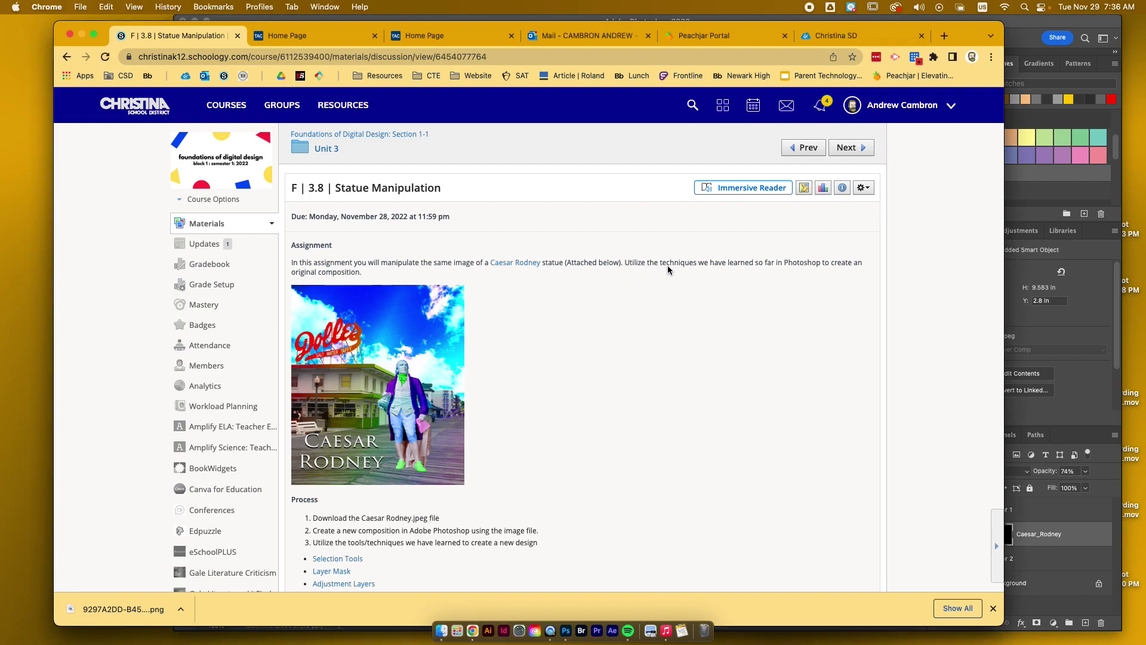
Download the attached Caesar Rodney statue image from the Statue Manipulation assignment and review the assignment's process instructions
{"action": "left_click_drag", "start_coordinate": [700, 261], "coordinate": [777, 262]}
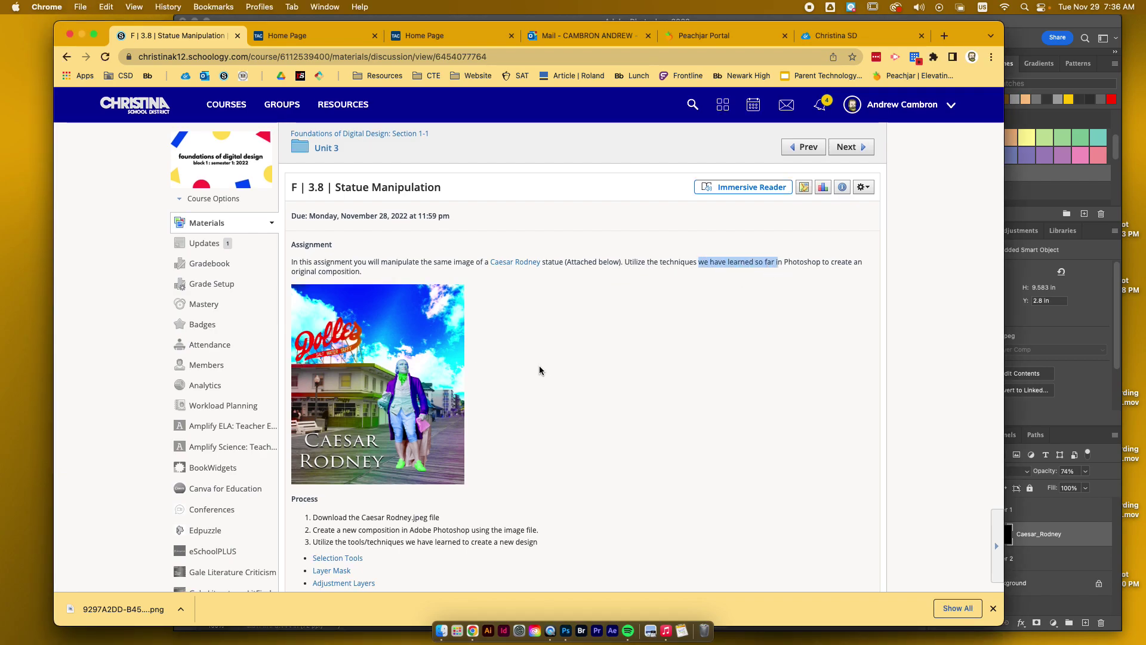
{"action": "scroll", "coordinate": [539, 370], "scroll_direction": "down", "scroll_amount": 7}
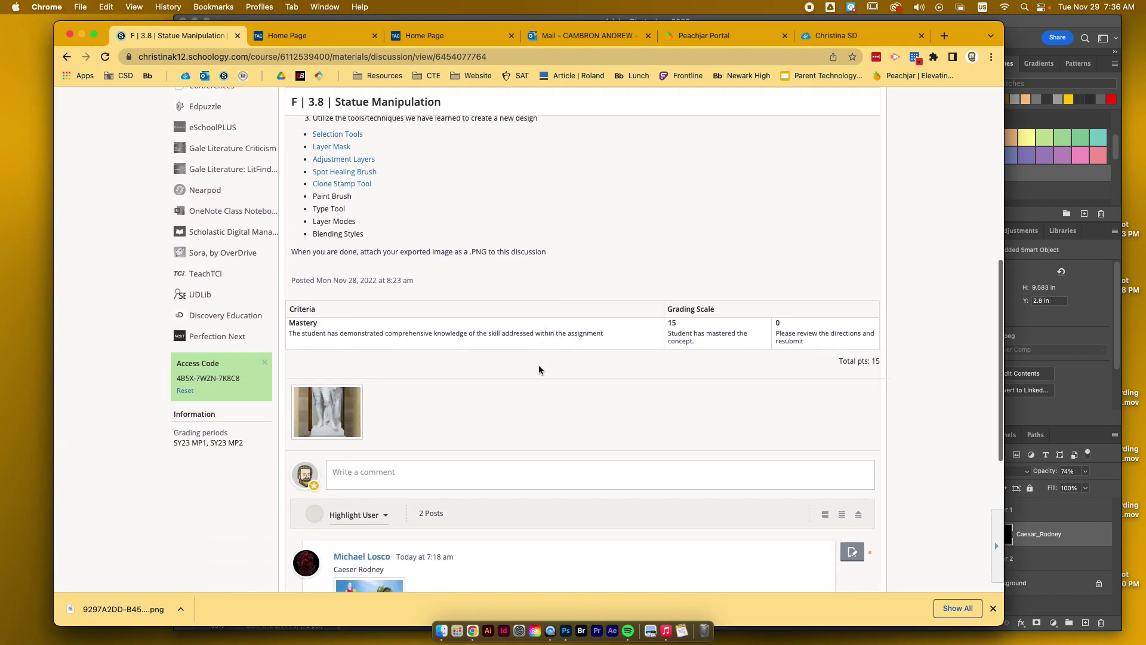
{"action": "left_click", "coordinate": [327, 430]}
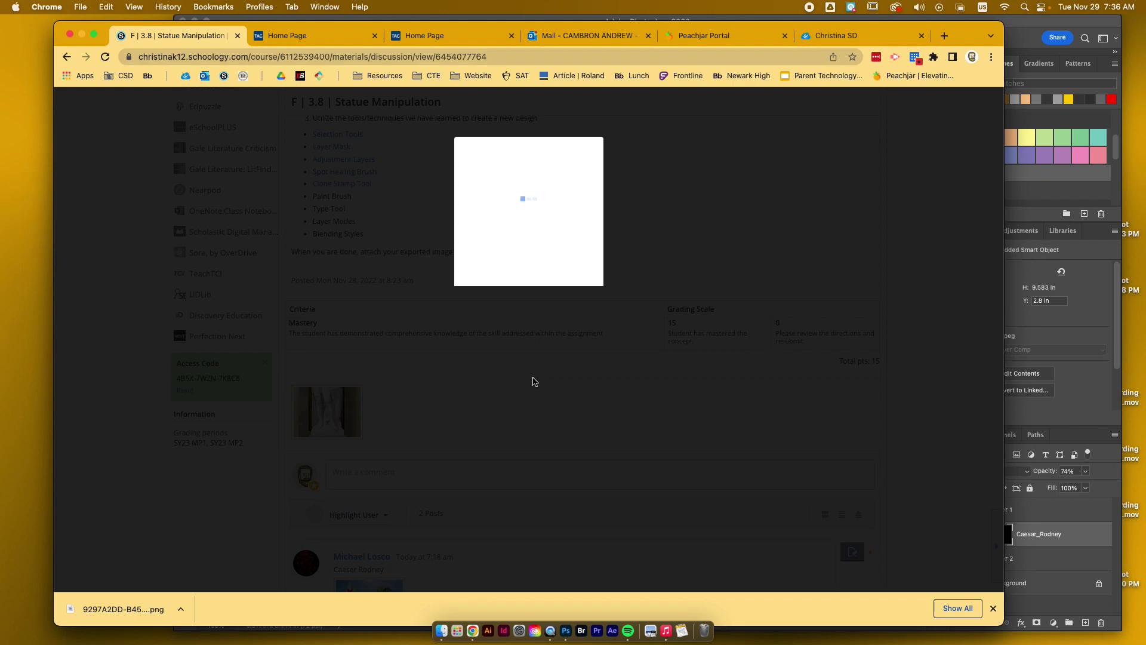
{"action": "scroll", "coordinate": [532, 378], "scroll_direction": "down", "scroll_amount": 8}
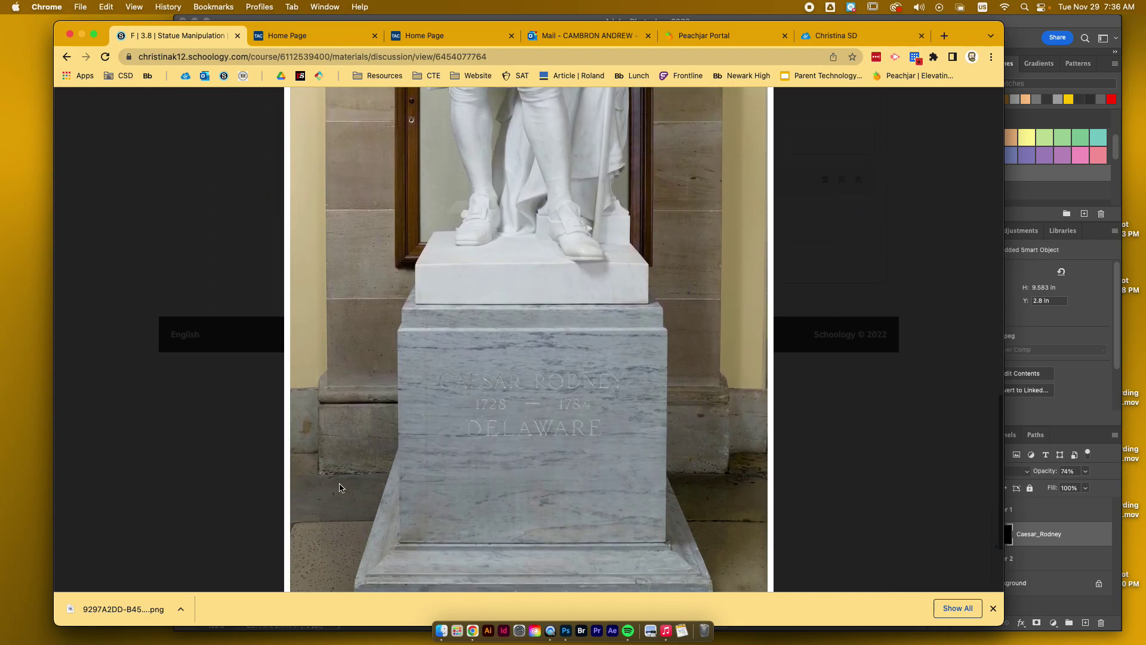
{"action": "scroll", "coordinate": [338, 487], "scroll_direction": "down", "scroll_amount": 3}
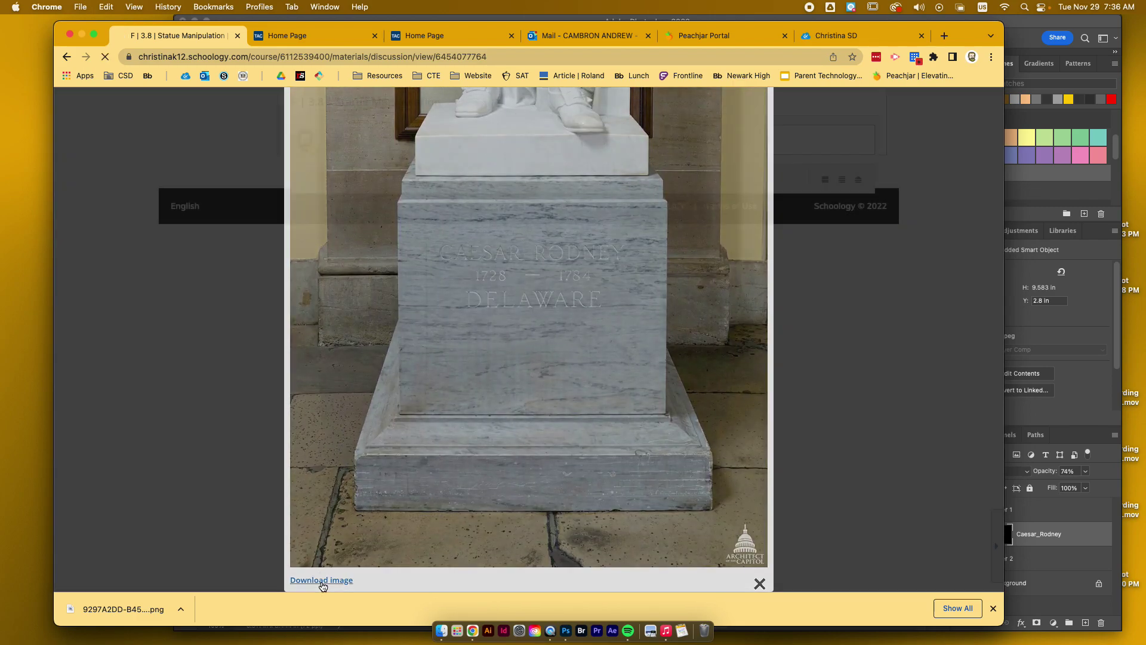
{"action": "left_click", "coordinate": [322, 582]}
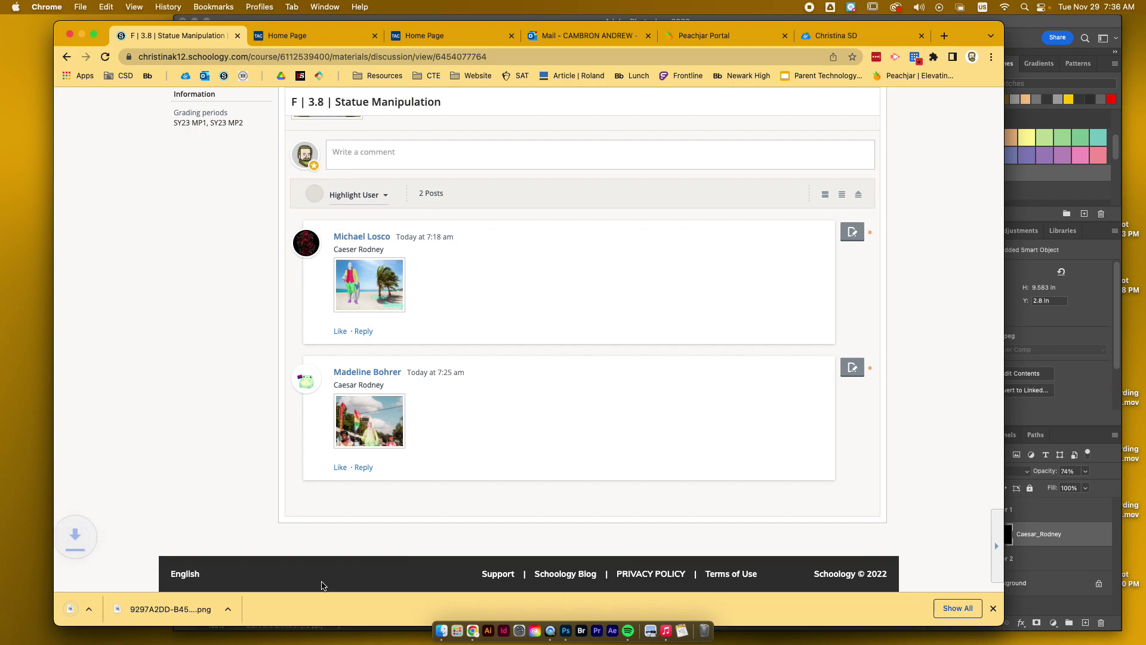
{"action": "scroll", "coordinate": [417, 566], "scroll_direction": "up", "scroll_amount": 10}
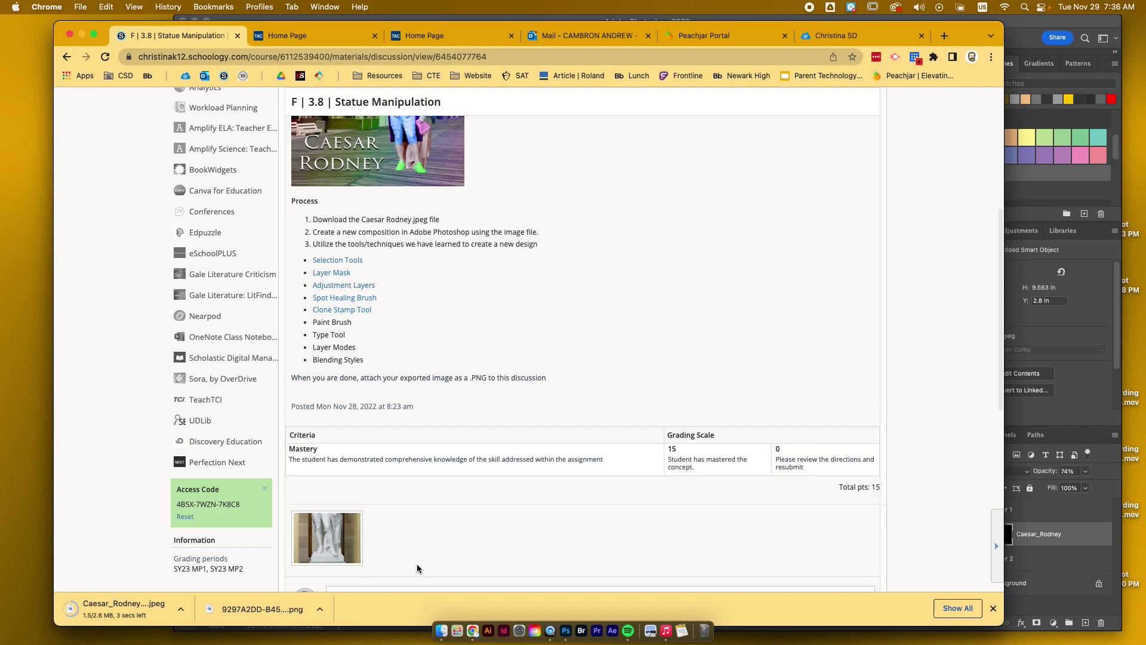
{"action": "scroll", "coordinate": [417, 563], "scroll_direction": "up", "scroll_amount": 1}
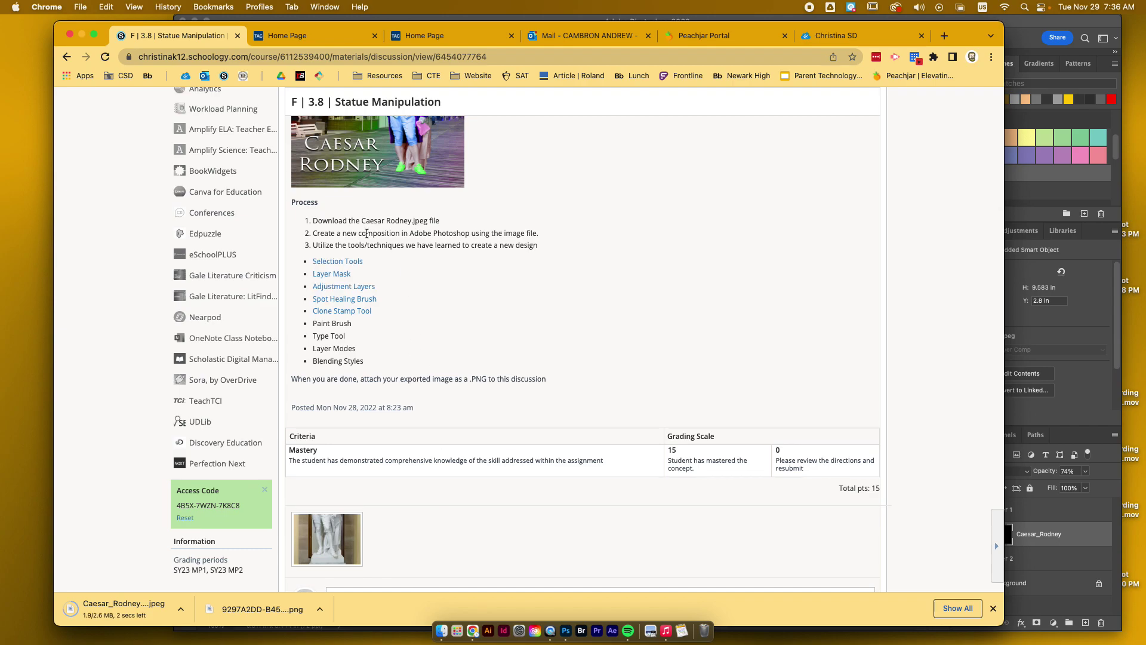
{"action": "left_click_drag", "start_coordinate": [331, 233], "coordinate": [521, 240]}
Switch to Photoshop and create a new document from the Letter print preset, 8.5 x 11 in at 300 ppi
{"action": "left_click", "coordinate": [1050, 249]}
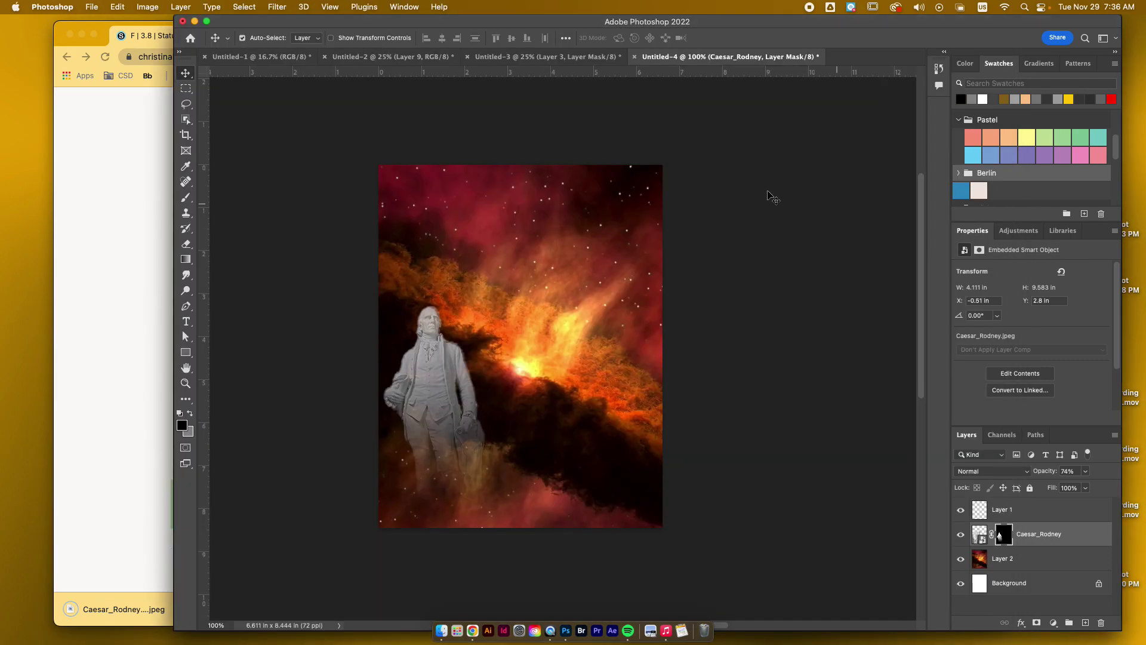
{"action": "left_click", "coordinate": [90, 6]}
{"action": "left_click", "coordinate": [96, 23]}
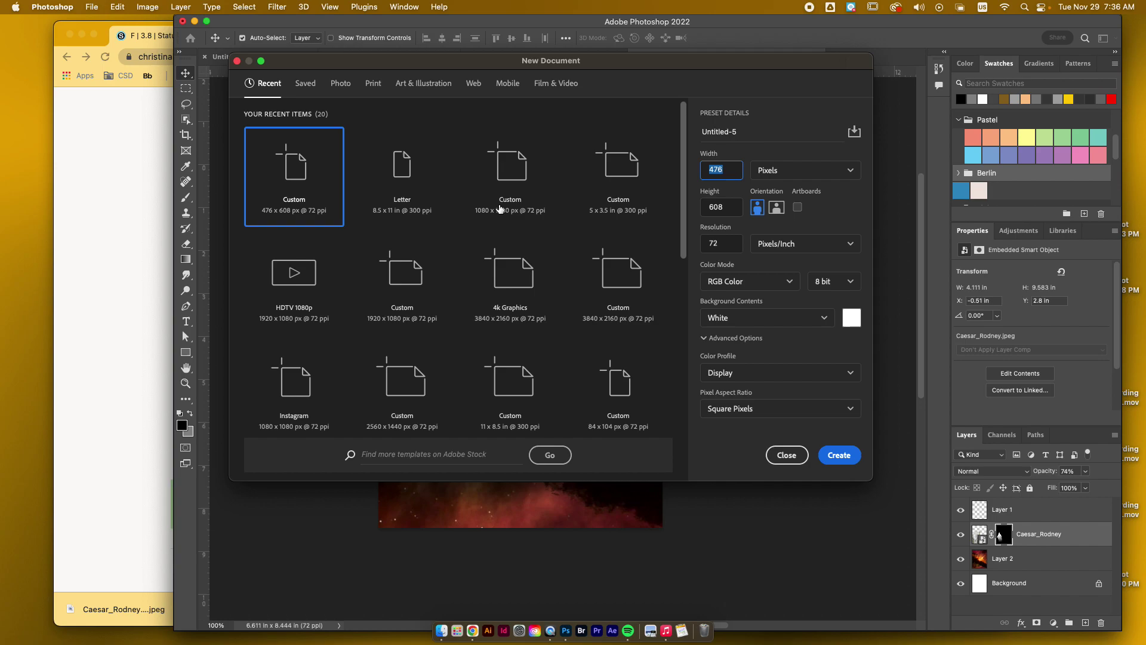
{"action": "left_click", "coordinate": [374, 84]}
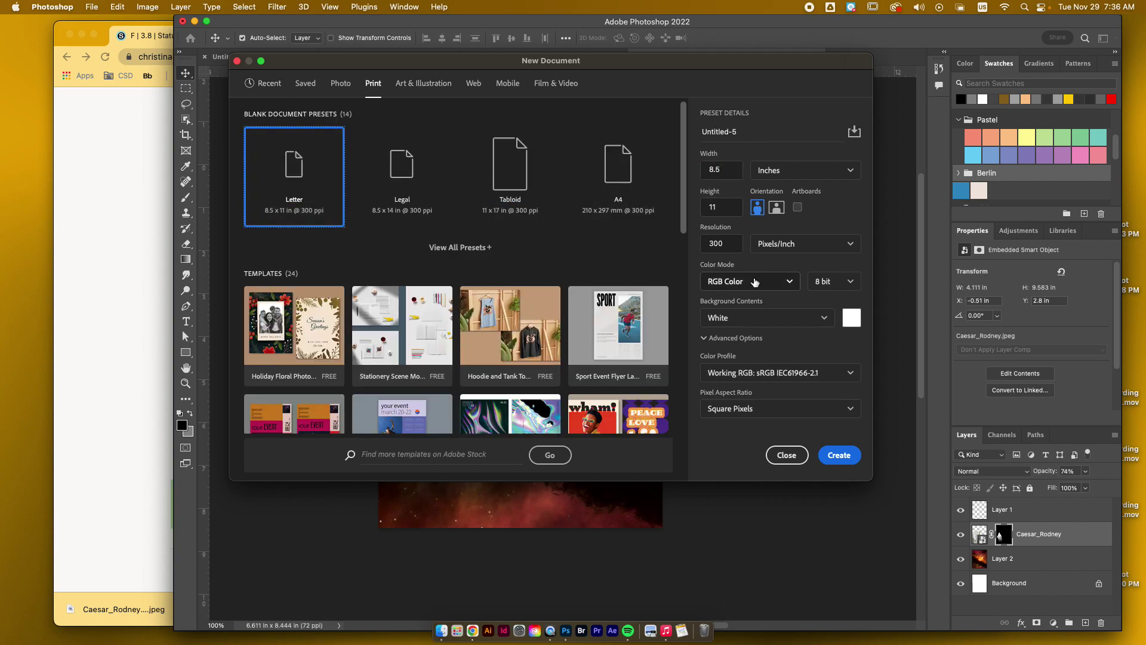
{"action": "left_click", "coordinate": [838, 455]}
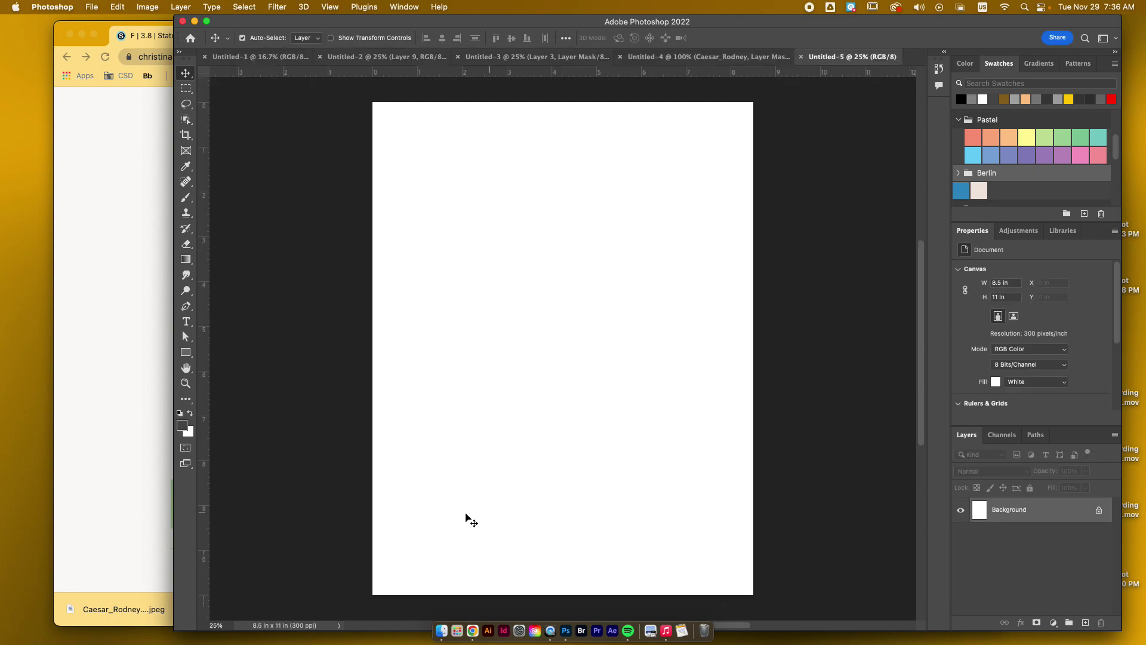
Place Caesar_Rodney.jpeg from the Downloads folder onto the blank canvas at its default fitted size
{"action": "left_click", "coordinate": [441, 630]}
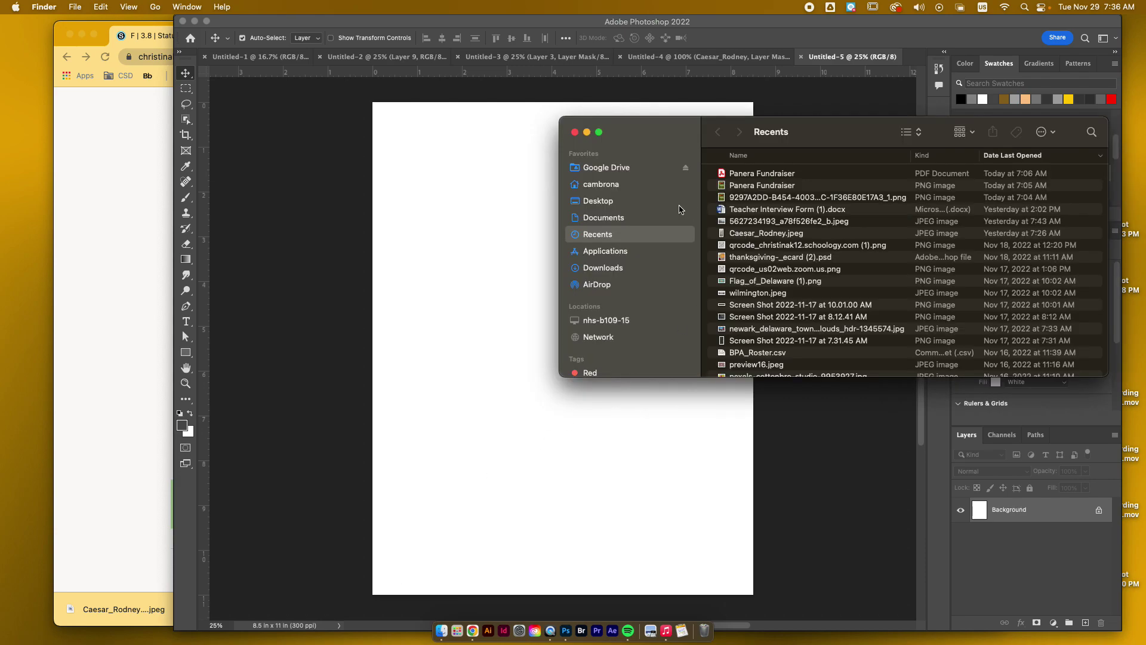
{"action": "left_click", "coordinate": [603, 269]}
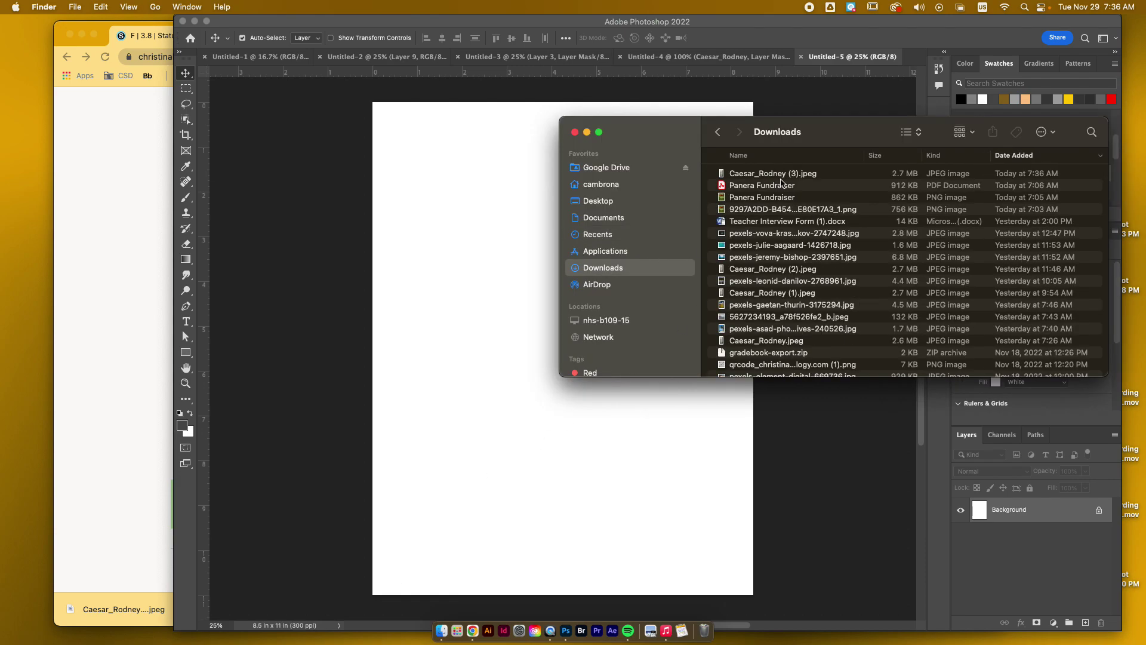
{"action": "left_click_drag", "start_coordinate": [766, 345], "coordinate": [459, 324]}
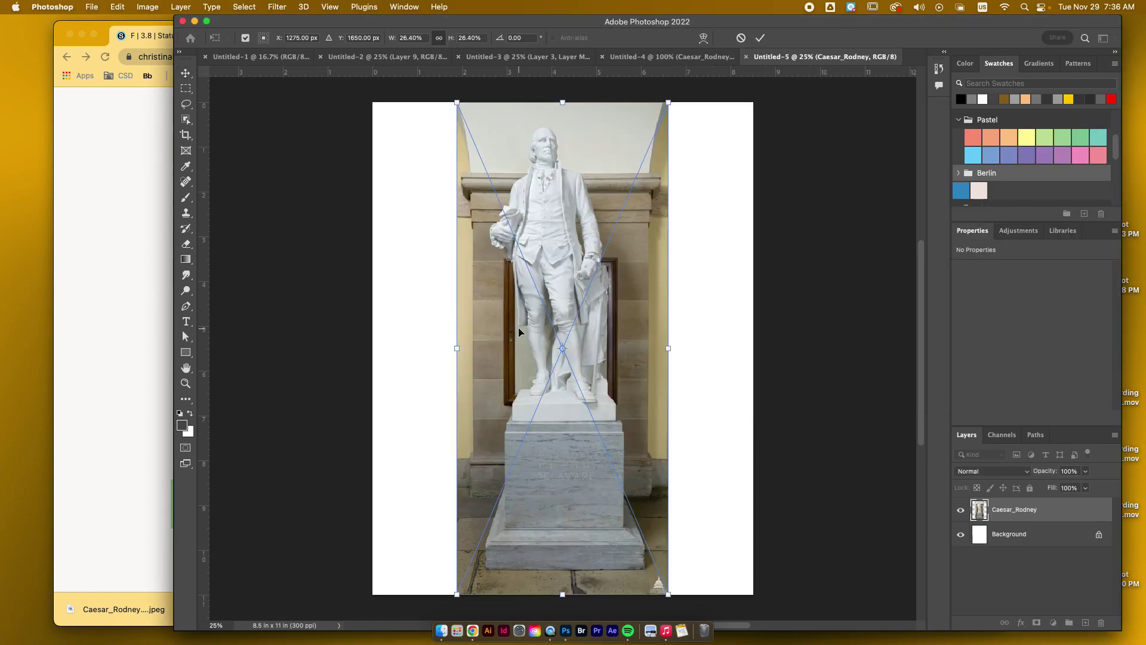
{"action": "key", "text": "Return"}
Select the statue figure from head to feet with the Object Selection Tool
{"action": "left_click", "coordinate": [186, 121]}
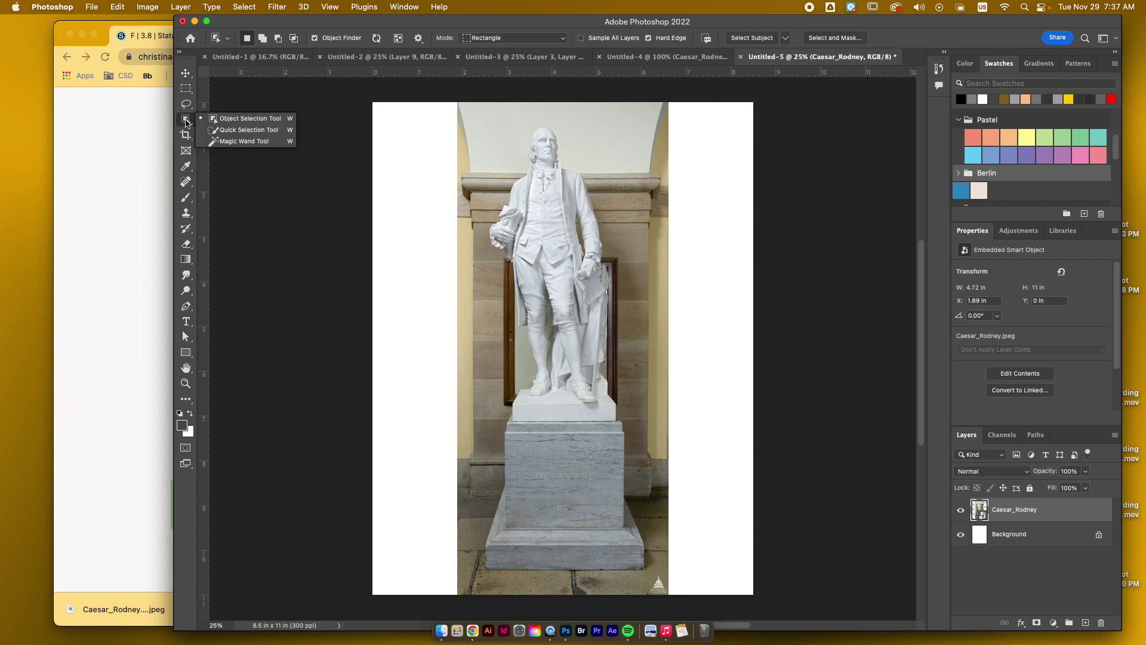
{"action": "left_click", "coordinate": [236, 119]}
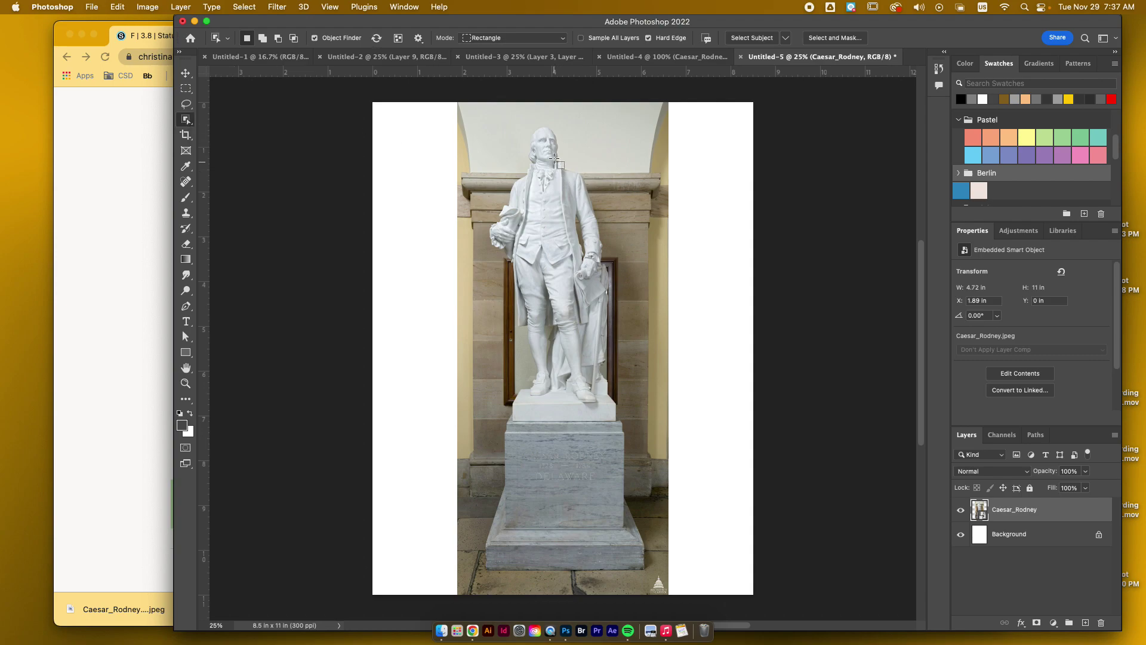
{"action": "left_click_drag", "start_coordinate": [490, 114], "coordinate": [635, 431]}
Add the cloak and the area between the statue's legs to the selection with the Quick Selection Tool
{"action": "right_click", "coordinate": [186, 121]}
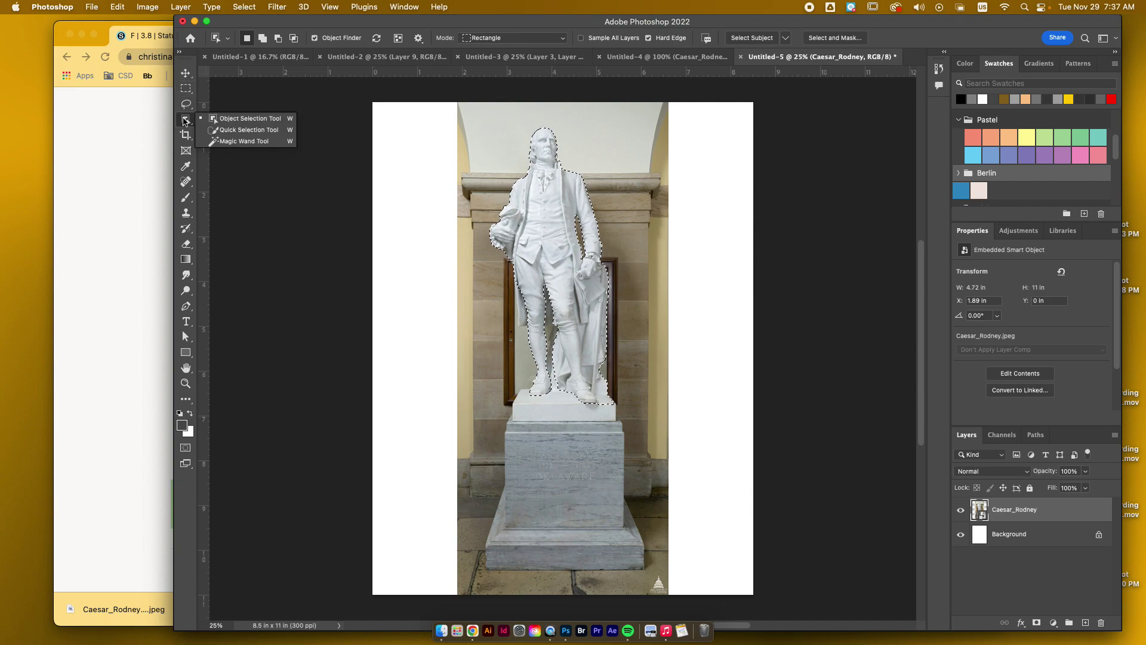
{"action": "left_click", "coordinate": [250, 130]}
{"action": "scroll", "coordinate": [645, 388], "scroll_direction": "up", "scroll_amount": 5}
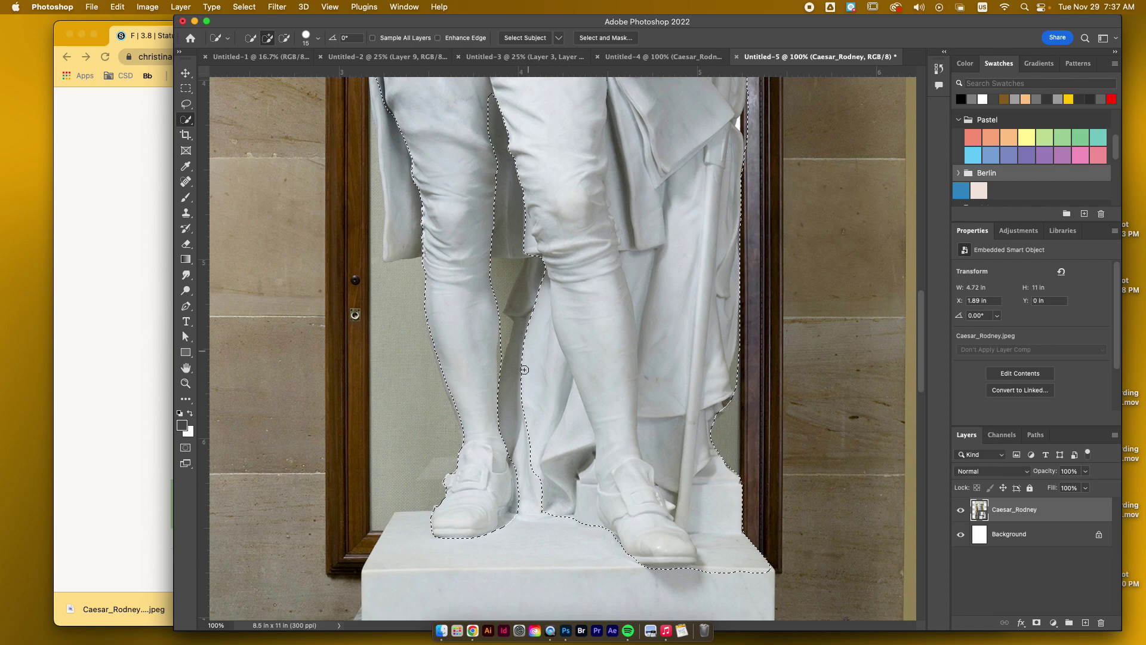
{"action": "mouse_move", "coordinate": [521, 429]}
{"action": "left_mouse_down"}
{"action": "mouse_move", "coordinate": [512, 474]}
{"action": "mouse_move", "coordinate": [504, 442]}
{"action": "mouse_move", "coordinate": [531, 499]}
{"action": "mouse_move", "coordinate": [522, 505]}
{"action": "mouse_move", "coordinate": [546, 510]}
{"action": "mouse_move", "coordinate": [512, 509]}
{"action": "mouse_move", "coordinate": [560, 505]}
{"action": "left_mouse_up"}
{"action": "left_click", "coordinate": [511, 407]}
{"action": "left_click_drag", "start_coordinate": [518, 352], "coordinate": [535, 233]}
{"action": "mouse_move", "coordinate": [479, 101]}
{"action": "left_mouse_down"}
{"action": "mouse_move", "coordinate": [503, 103]}
{"action": "mouse_move", "coordinate": [498, 182]}
{"action": "mouse_move", "coordinate": [526, 227]}
{"action": "left_mouse_up"}
{"action": "left_click_drag", "start_coordinate": [498, 140], "coordinate": [484, 199]}
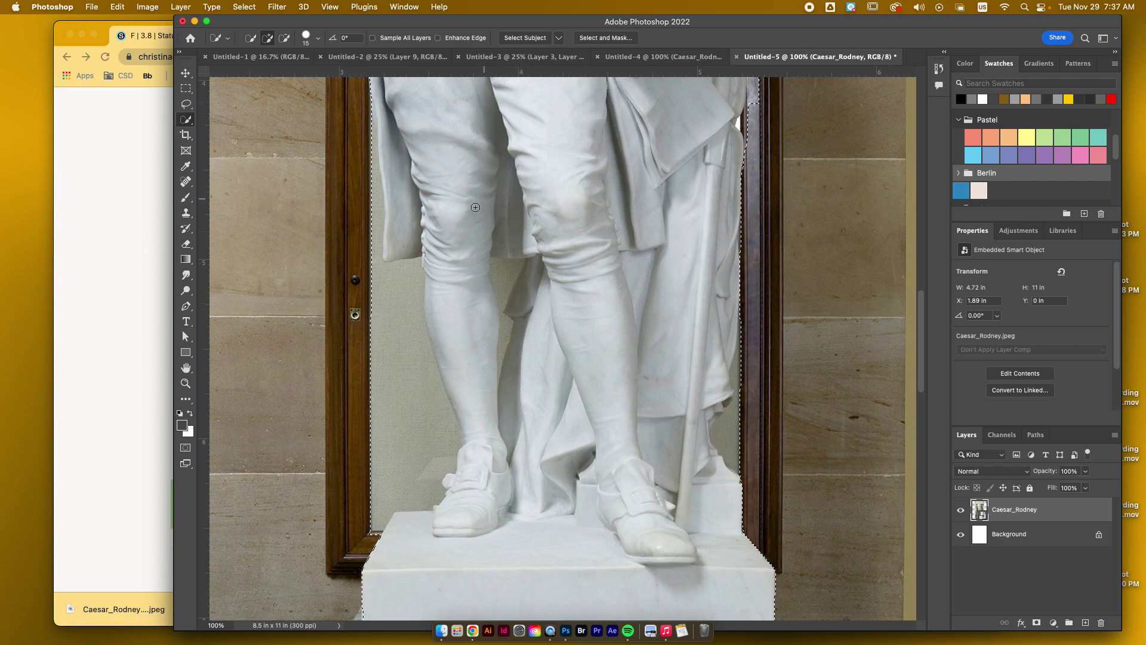
Subtract the background panel beside the coat and front leg and the strip beside the cloak's outer edge from the selection
{"action": "mouse_move", "coordinate": [399, 296]}
{"action": "left_mouse_down"}
{"action": "mouse_move", "coordinate": [382, 282]}
{"action": "mouse_move", "coordinate": [395, 474]}
{"action": "left_mouse_up"}
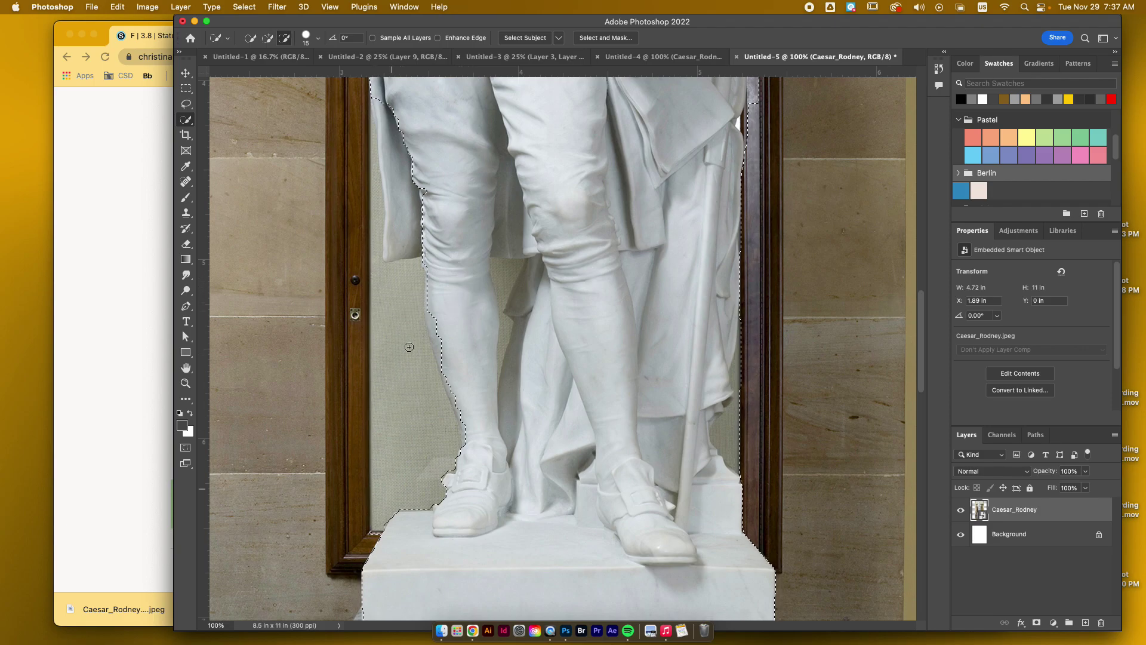
{"action": "mouse_move", "coordinate": [399, 111]}
{"action": "left_mouse_down"}
{"action": "mouse_move", "coordinate": [405, 235]}
{"action": "mouse_move", "coordinate": [379, 224]}
{"action": "mouse_move", "coordinate": [376, 179]}
{"action": "left_mouse_up"}
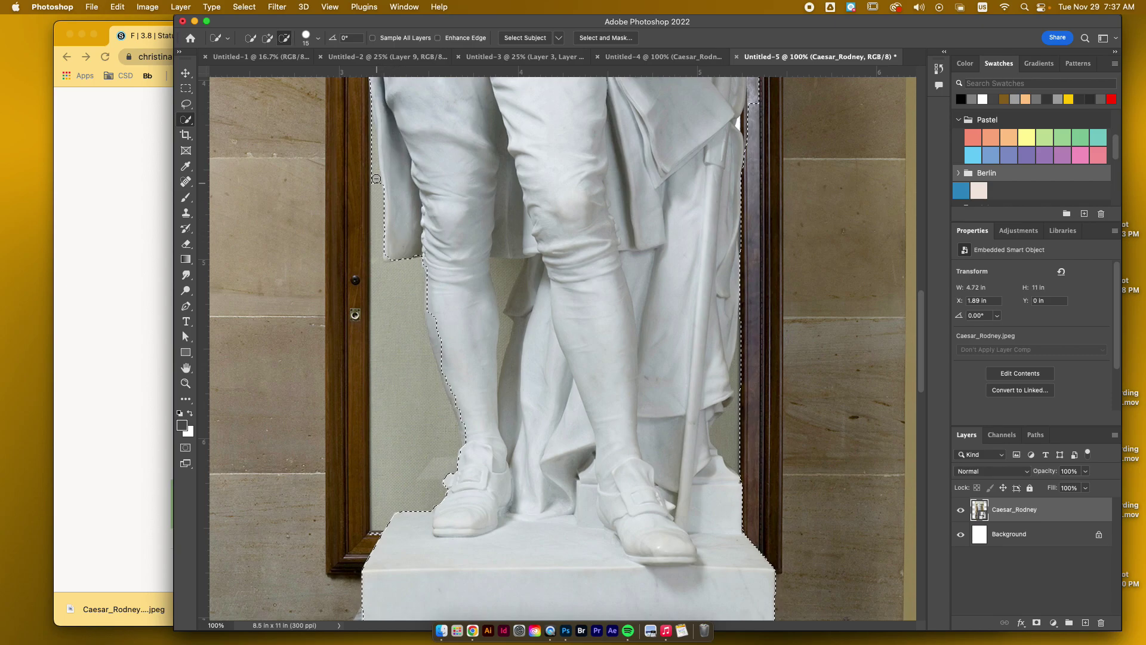
{"action": "scroll", "coordinate": [518, 210], "scroll_direction": "right", "scroll_amount": 5}
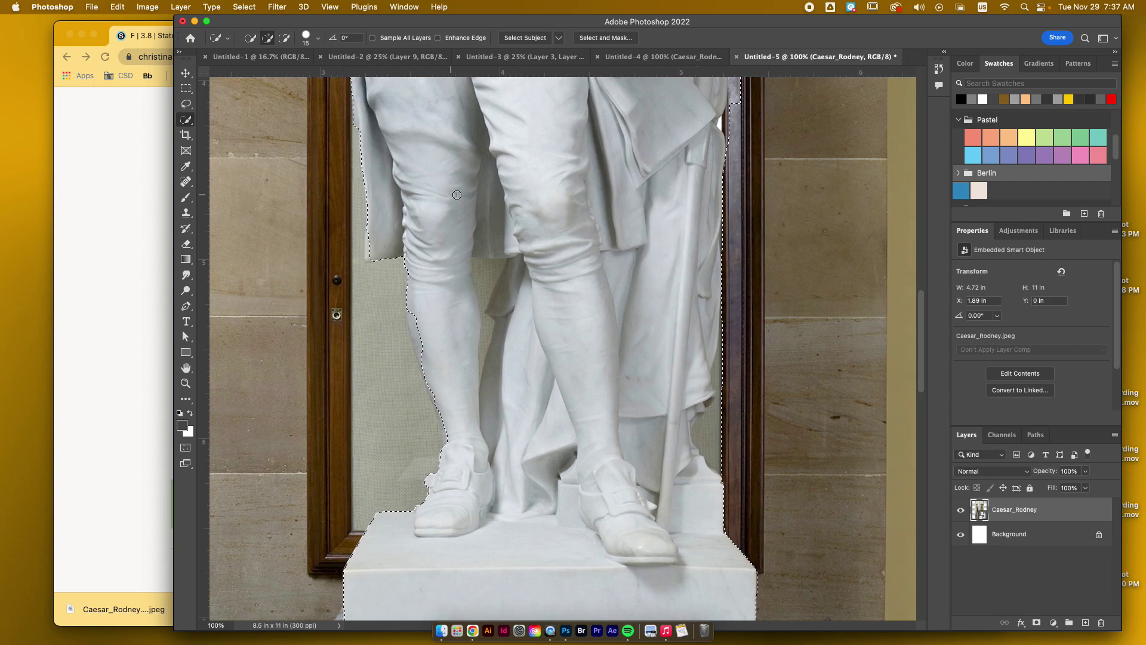
{"action": "key", "text": "alt"}
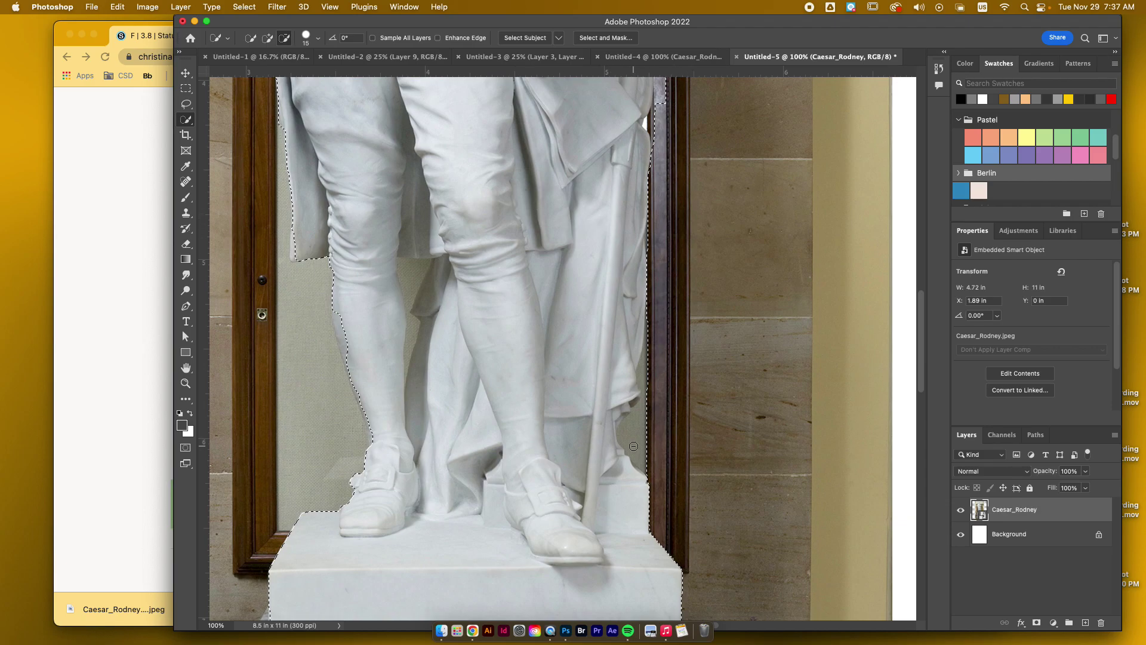
{"action": "left_click", "coordinate": [634, 446], "text": "alt"}
{"action": "left_click_drag", "start_coordinate": [651, 409], "coordinate": [645, 360]}
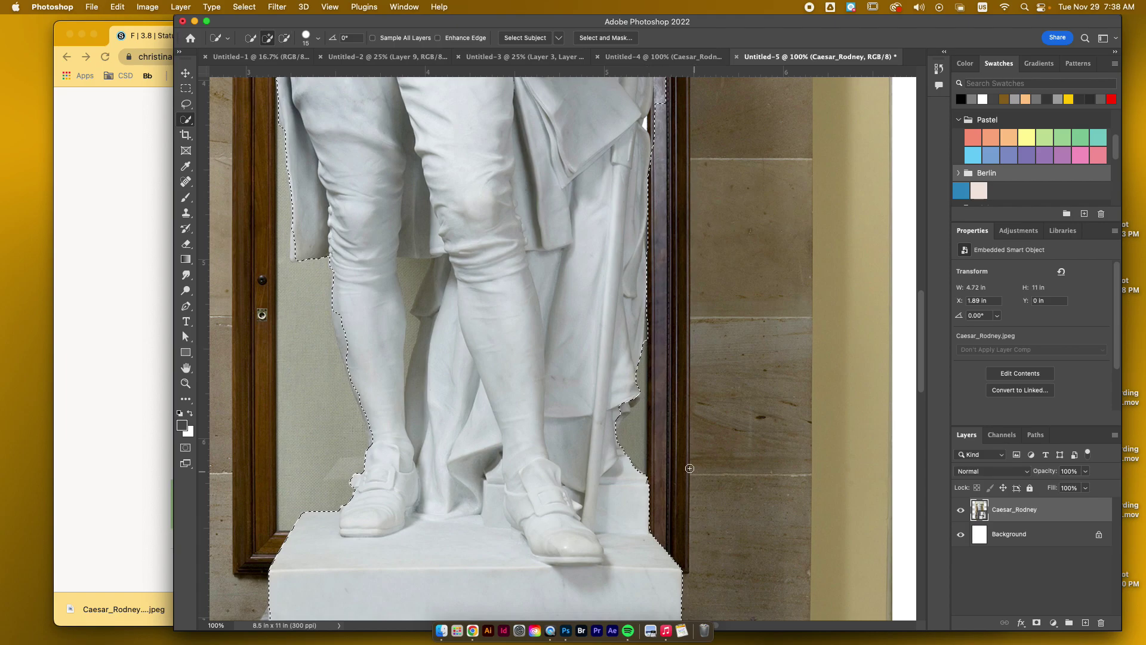
Subtract the framed background beside the hand holding the scroll, keeping the selection along the cloak and staff edge
{"action": "scroll", "coordinate": [662, 394], "scroll_direction": "up", "scroll_amount": 10}
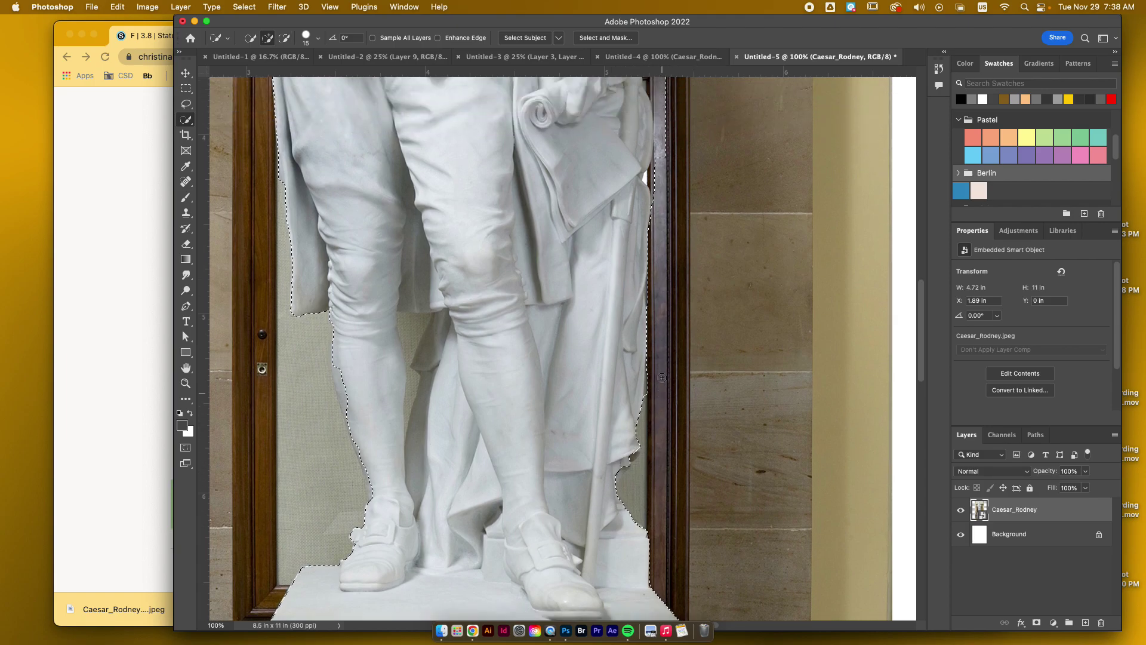
{"action": "scroll", "coordinate": [663, 394], "scroll_direction": "up", "scroll_amount": 3}
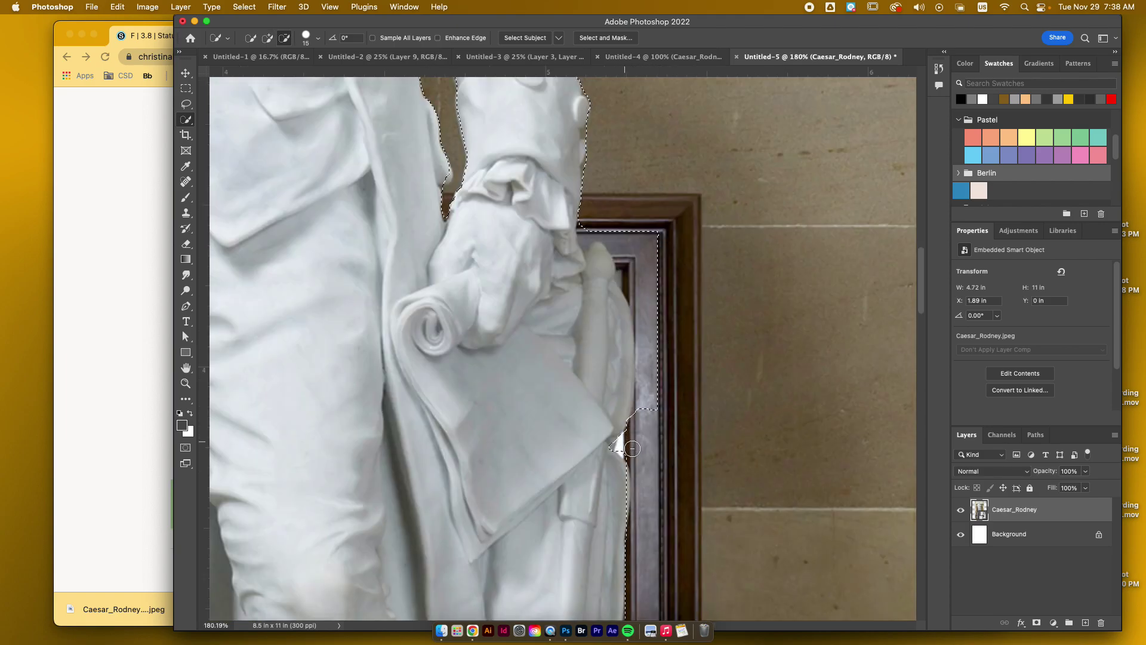
{"action": "mouse_move", "coordinate": [634, 452]}
{"action": "left_mouse_down"}
{"action": "mouse_move", "coordinate": [658, 391]}
{"action": "mouse_move", "coordinate": [648, 399]}
{"action": "mouse_move", "coordinate": [646, 306]}
{"action": "left_mouse_up"}
{"action": "mouse_move", "coordinate": [573, 310]}
{"action": "left_mouse_down"}
{"action": "mouse_move", "coordinate": [600, 279]}
{"action": "mouse_move", "coordinate": [632, 343]}
{"action": "mouse_move", "coordinate": [623, 416]}
{"action": "left_mouse_up"}
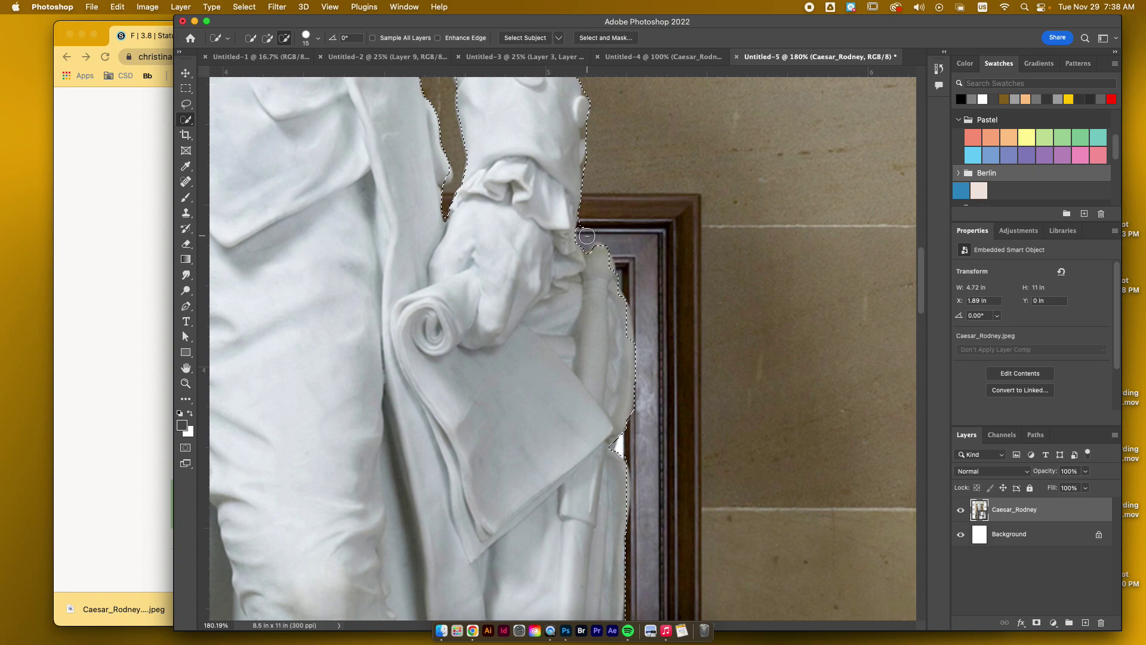
Refine the selection along the sleeve and around the background gap between the statue's arm and torso
{"action": "scroll", "coordinate": [587, 244], "scroll_direction": "left", "scroll_amount": 5}
{"action": "scroll", "coordinate": [586, 243], "scroll_direction": "up", "scroll_amount": 5}
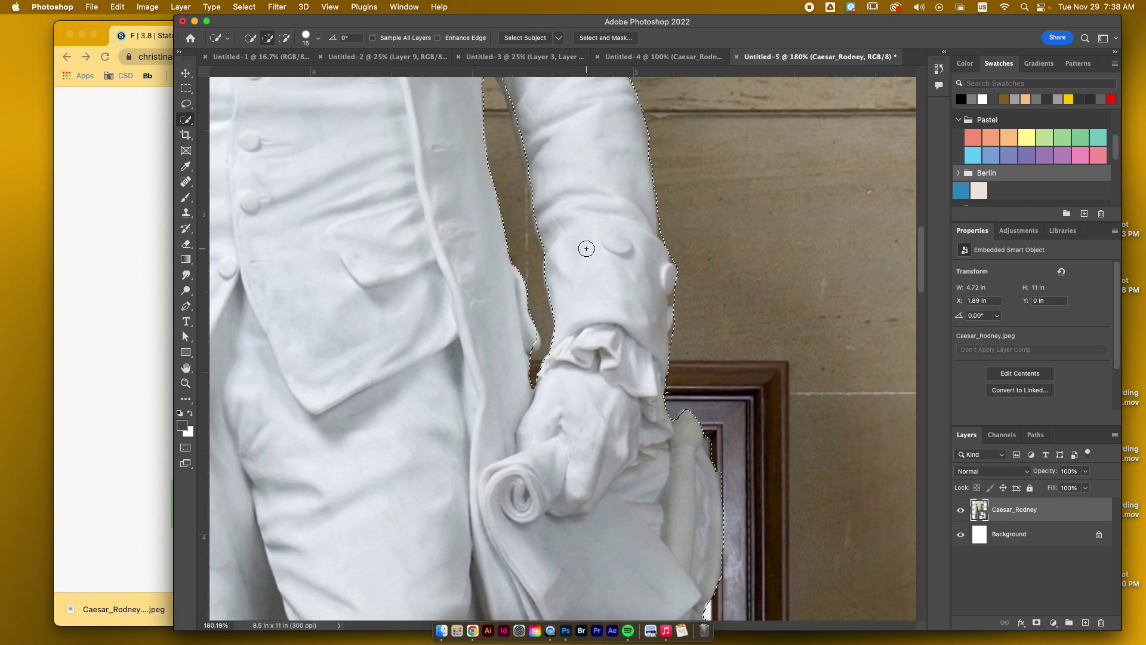
{"action": "left_click", "coordinate": [674, 313]}
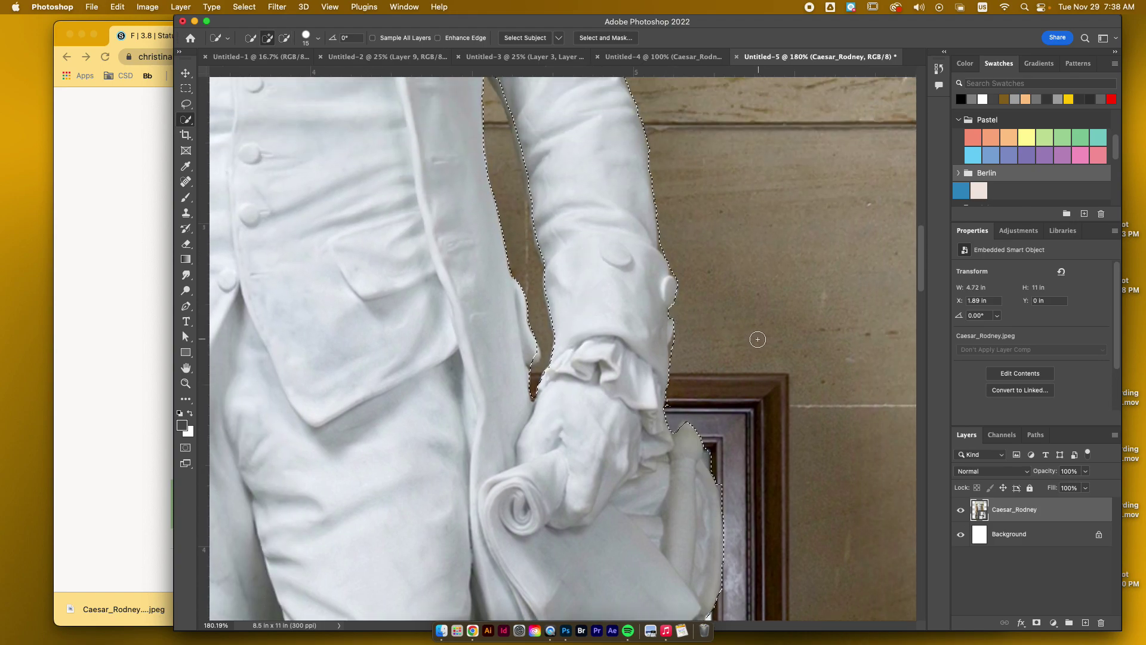
{"action": "scroll", "coordinate": [678, 350], "scroll_direction": "up", "scroll_amount": 4}
{"action": "scroll", "coordinate": [678, 350], "scroll_direction": "left", "scroll_amount": 2}
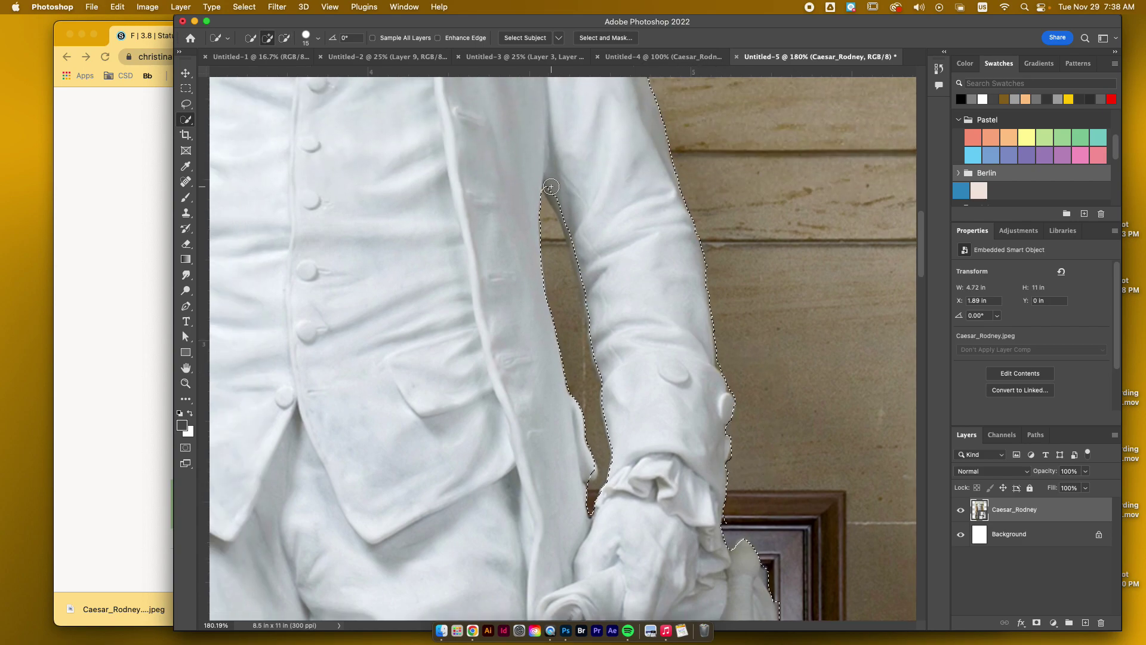
{"action": "left_click_drag", "start_coordinate": [551, 187], "coordinate": [604, 303]}
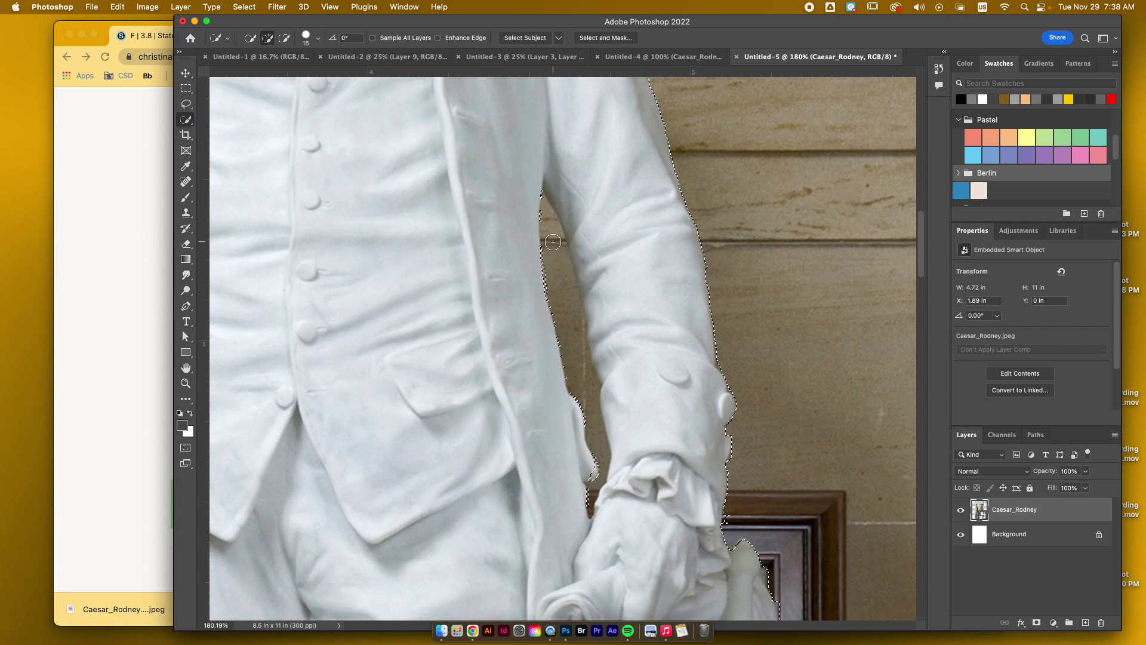
{"action": "left_click_drag", "start_coordinate": [551, 241], "coordinate": [571, 305]}
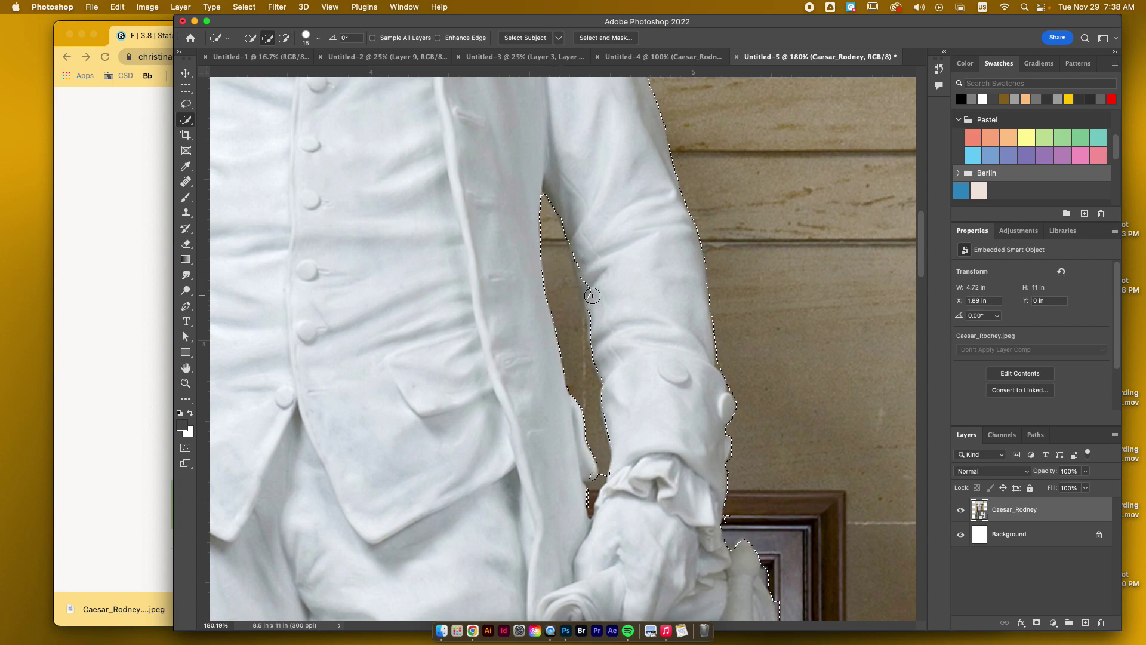
With a 7 px Quick Selection brush, refine the selection around the jaw and collar and subtract the background gap beneath the hair
{"action": "scroll", "coordinate": [597, 292], "scroll_direction": "up", "scroll_amount": 10}
{"action": "scroll", "coordinate": [597, 292], "scroll_direction": "left", "scroll_amount": 6}
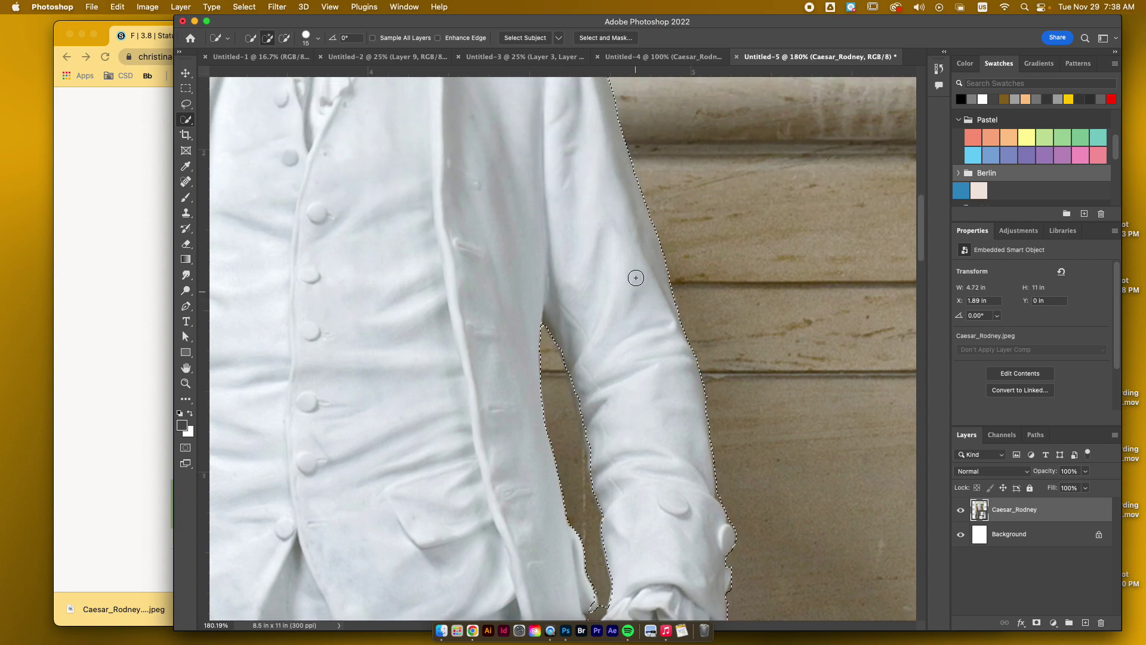
{"action": "scroll", "coordinate": [635, 285], "scroll_direction": "up", "scroll_amount": 5}
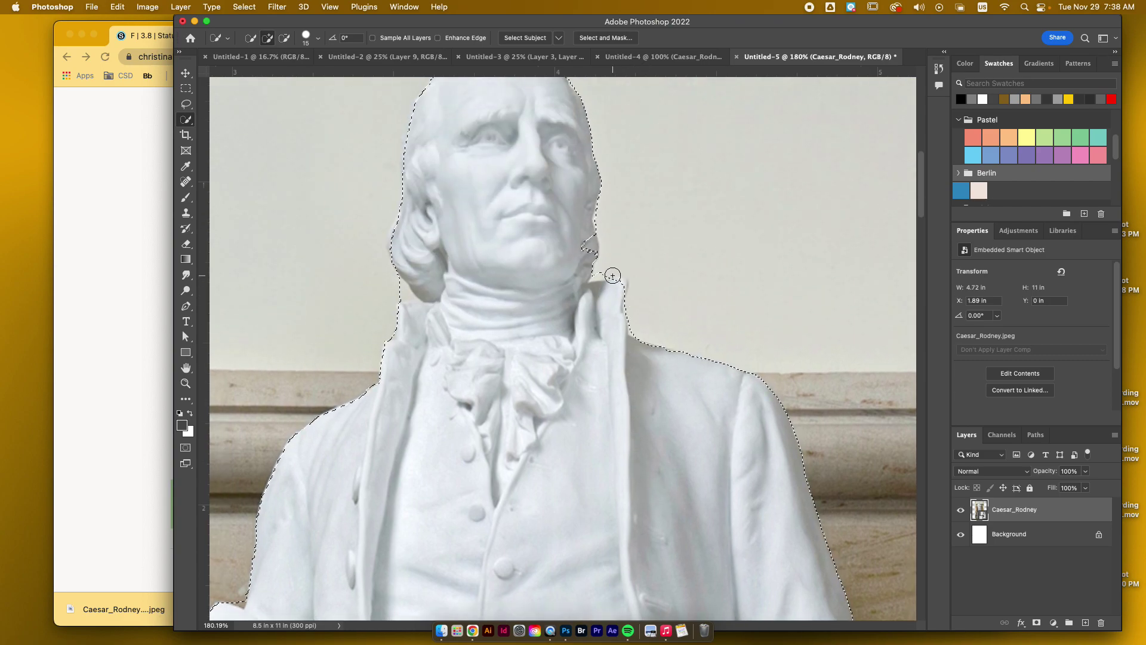
{"action": "key", "text": "bracketleft"}
{"action": "key", "text": "bracketleft"}
{"action": "key", "text": "bracketleft"}
{"action": "key", "text": "bracketleft"}
{"action": "left_click", "coordinate": [602, 275], "text": "alt"}
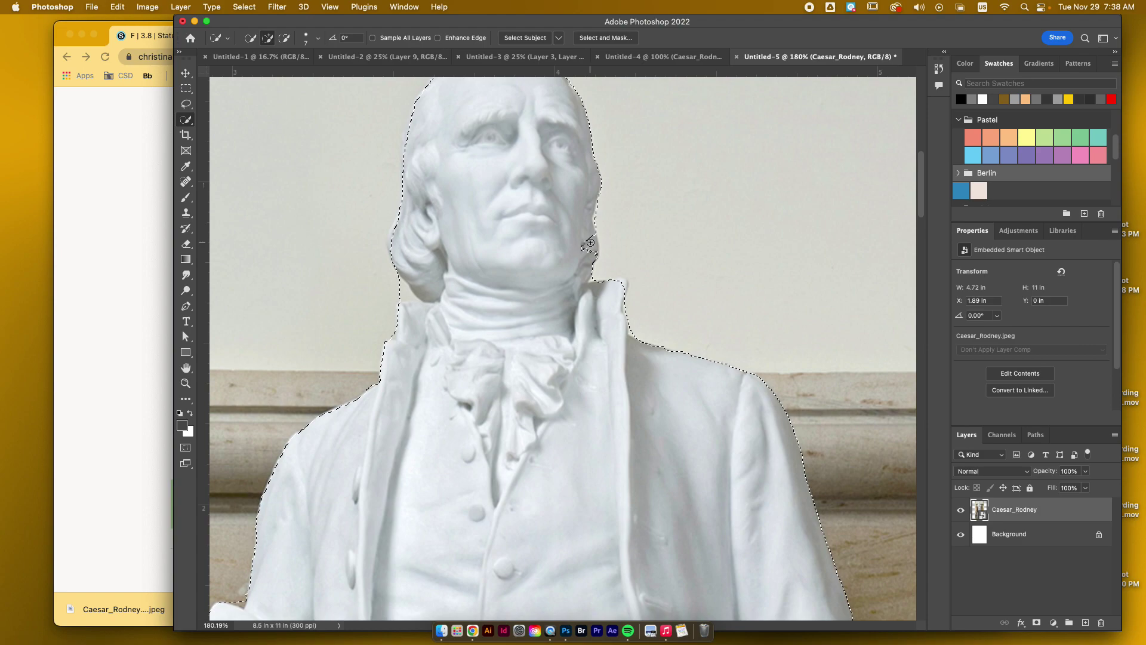
{"action": "left_click_drag", "start_coordinate": [396, 288], "coordinate": [409, 298]}
{"action": "left_click", "coordinate": [408, 297], "text": "alt"}
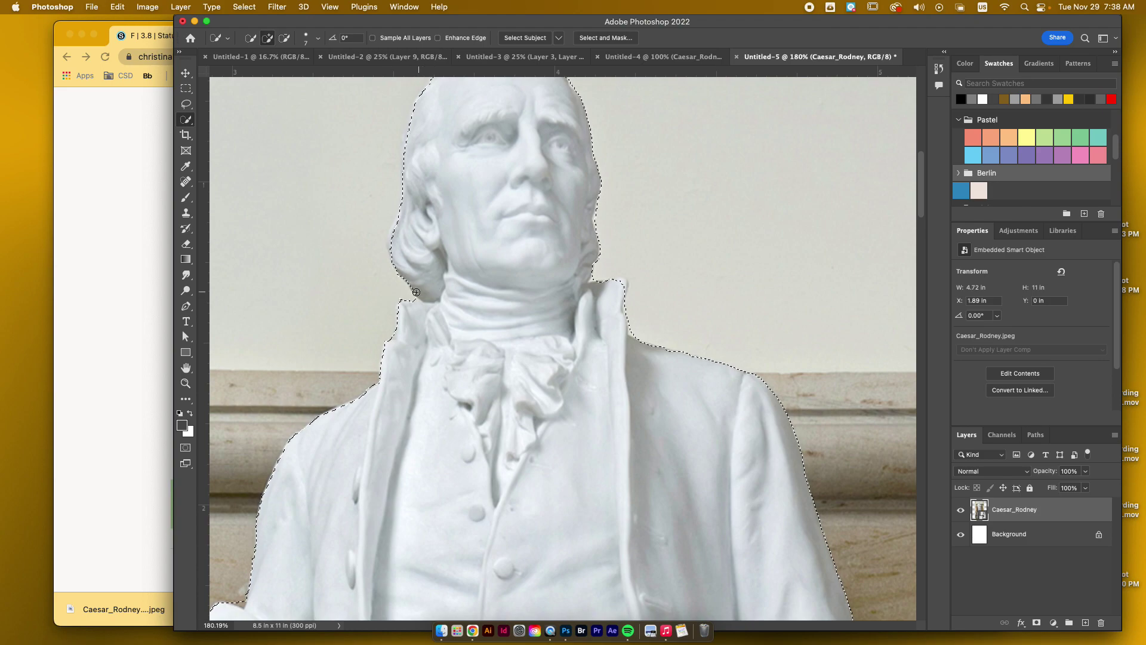
Subtract the bits of background between the folded hat brim and the hand holding it from the selection
{"action": "scroll", "coordinate": [424, 293], "scroll_direction": "down", "scroll_amount": 10}
{"action": "scroll", "coordinate": [424, 292], "scroll_direction": "left", "scroll_amount": 10}
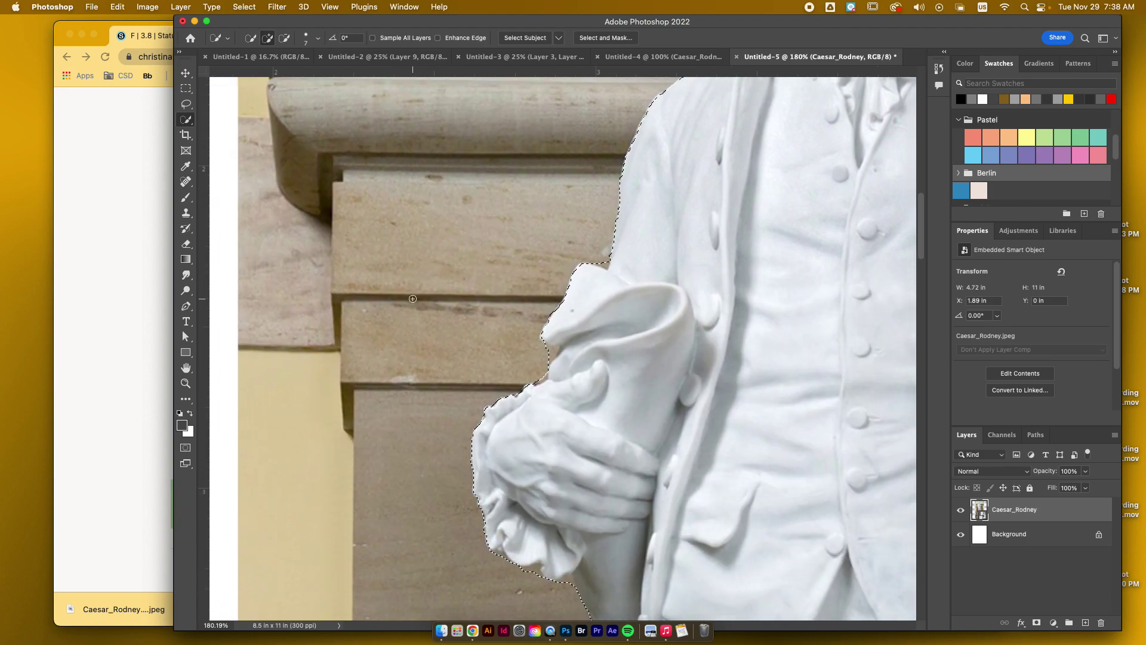
{"action": "scroll", "coordinate": [412, 298], "scroll_direction": "down", "scroll_amount": 2}
{"action": "key", "text": "alt"}
{"action": "left_click", "coordinate": [549, 339], "text": "alt"}
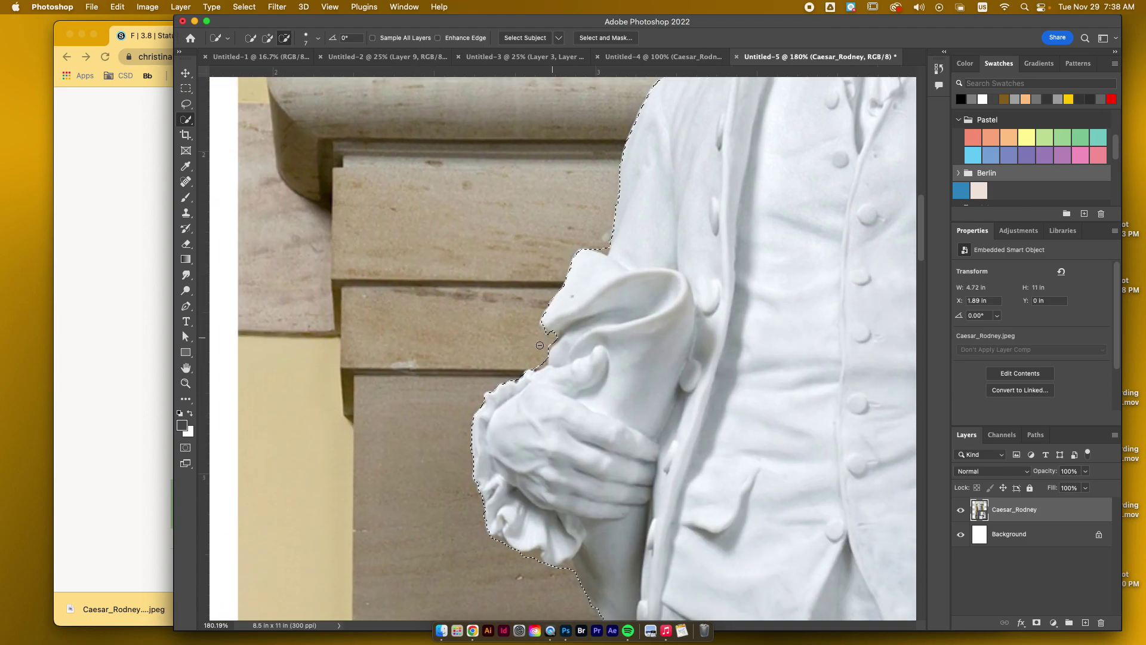
{"action": "scroll", "coordinate": [536, 370], "scroll_direction": "down", "scroll_amount": 2}
{"action": "key", "text": "alt"}
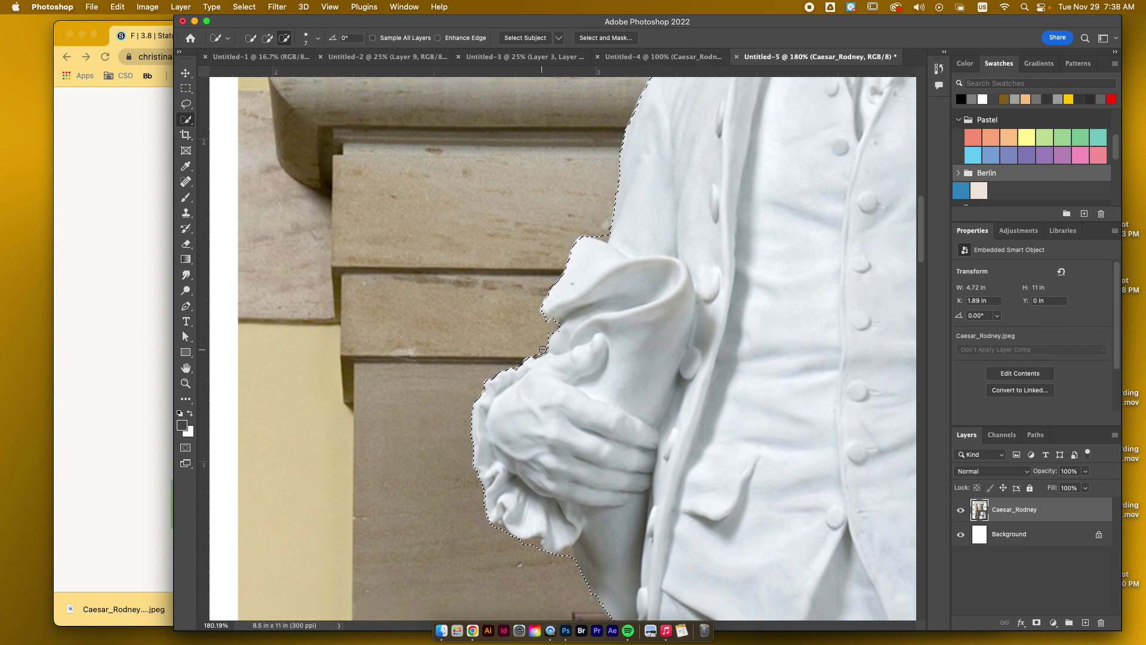
{"action": "left_click", "coordinate": [543, 350], "text": "alt"}
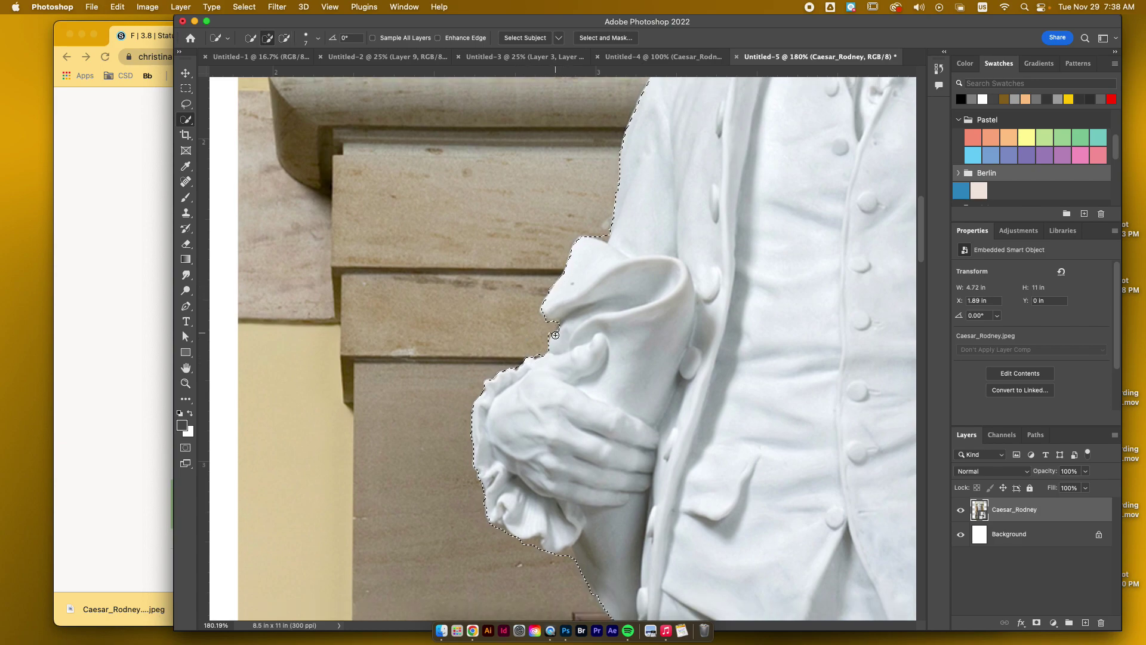
Subtract the wall area beneath the ruffled cuff of the hand holding the hat, following the ruffle's edge
{"action": "scroll", "coordinate": [555, 334], "scroll_direction": "down", "scroll_amount": 3}
{"action": "scroll", "coordinate": [568, 303], "scroll_direction": "down", "scroll_amount": 10}
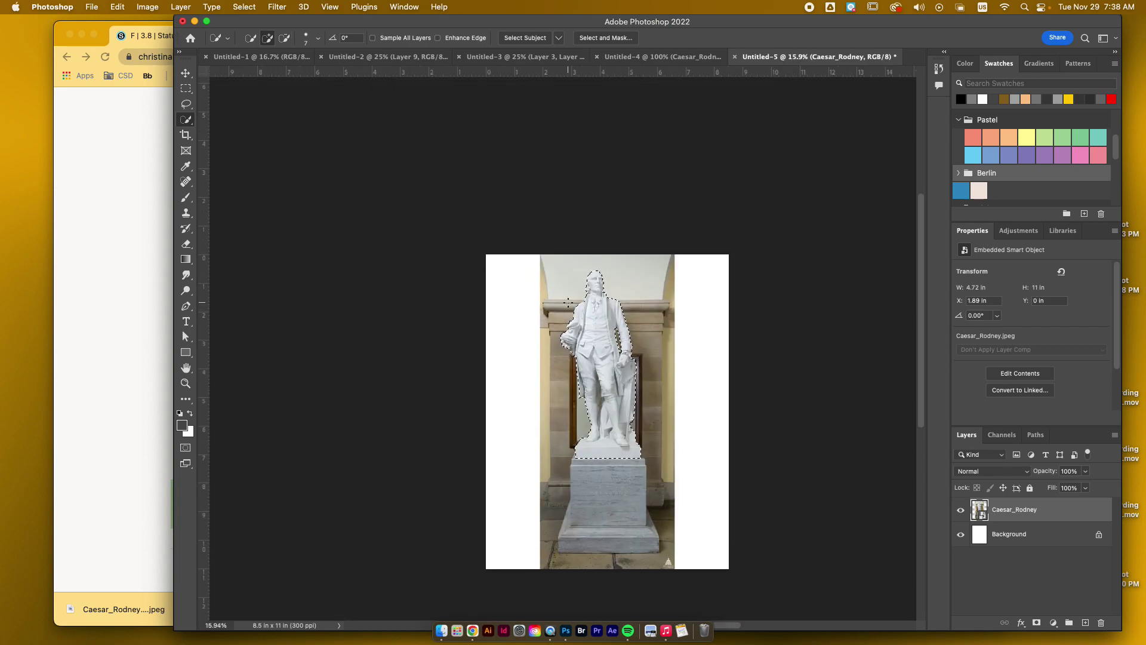
{"action": "scroll", "coordinate": [568, 303], "scroll_direction": "down", "scroll_amount": 3}
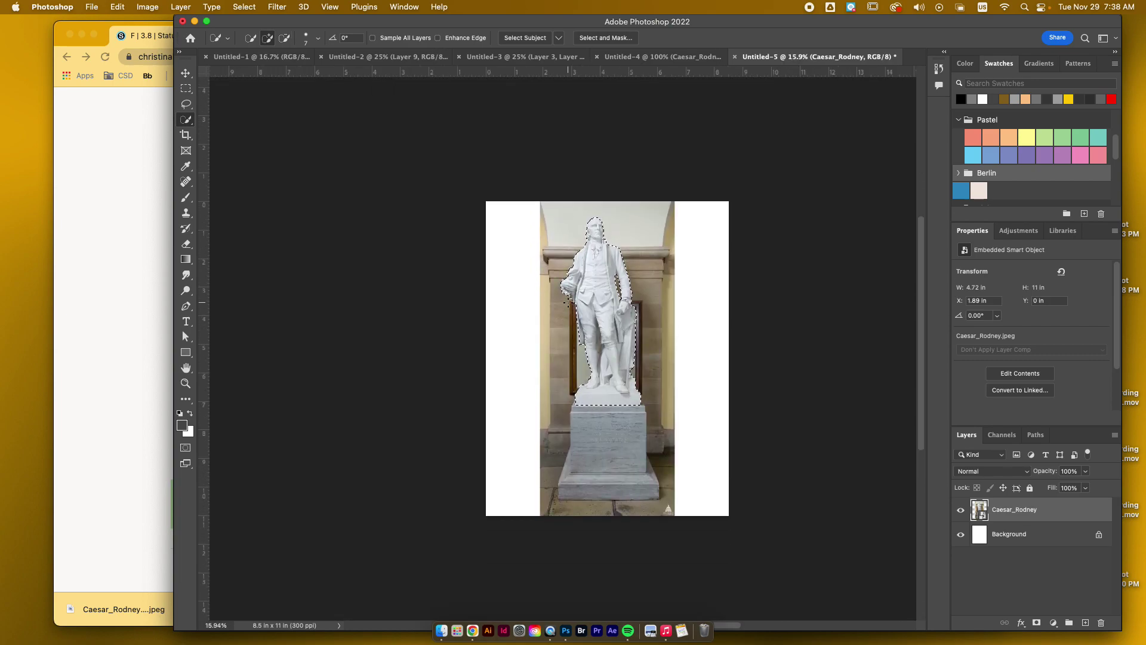
{"action": "scroll", "coordinate": [568, 303], "scroll_direction": "up", "scroll_amount": 10}
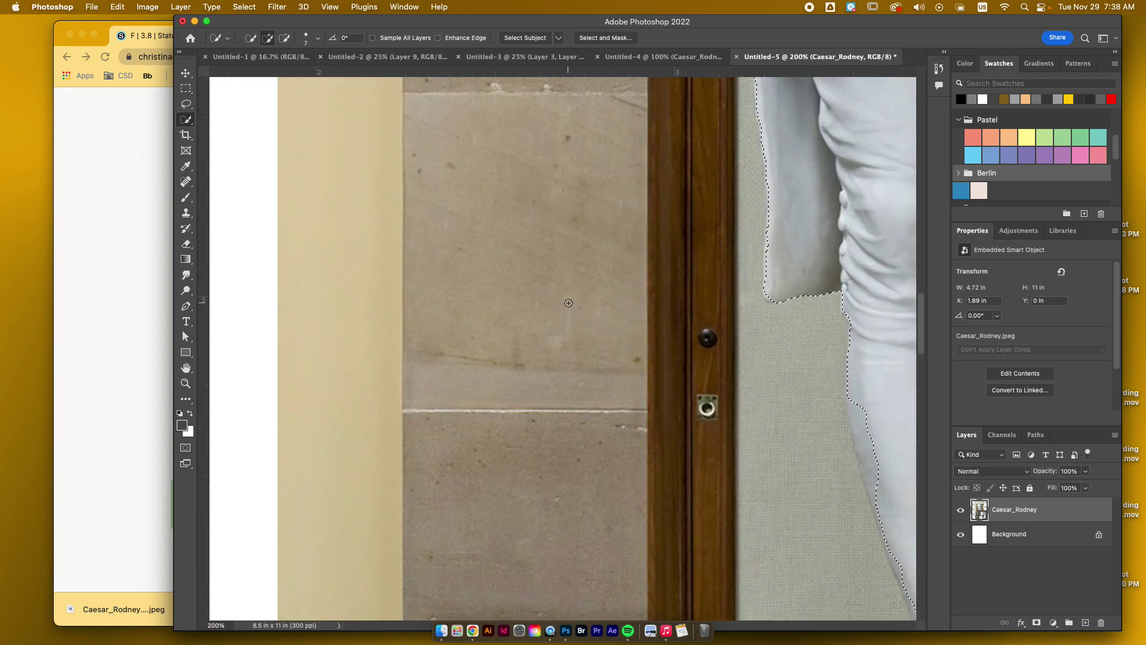
{"action": "scroll", "coordinate": [568, 303], "scroll_direction": "up", "scroll_amount": 5}
{"action": "scroll", "coordinate": [568, 303], "scroll_direction": "right", "scroll_amount": 2}
{"action": "key", "text": "alt"}
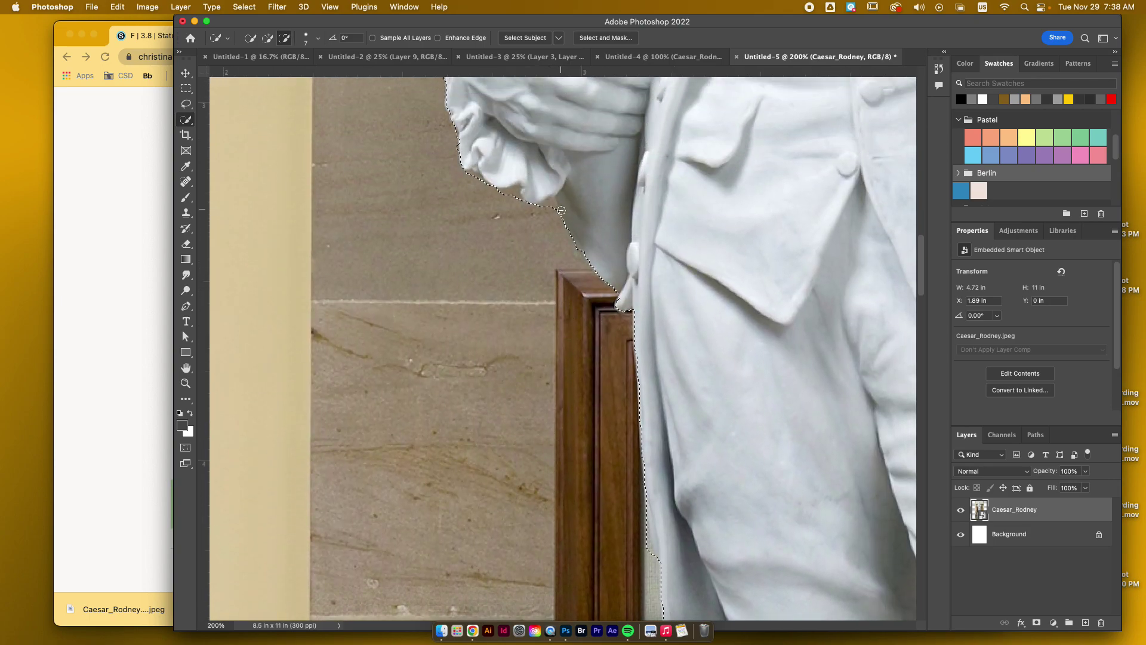
{"action": "mouse_move", "coordinate": [552, 206]}
{"action": "left_mouse_down"}
{"action": "mouse_move", "coordinate": [526, 222]}
{"action": "mouse_move", "coordinate": [513, 193]}
{"action": "mouse_move", "coordinate": [501, 216]}
{"action": "mouse_move", "coordinate": [515, 191]}
{"action": "left_mouse_up"}
{"action": "key", "text": "alt"}
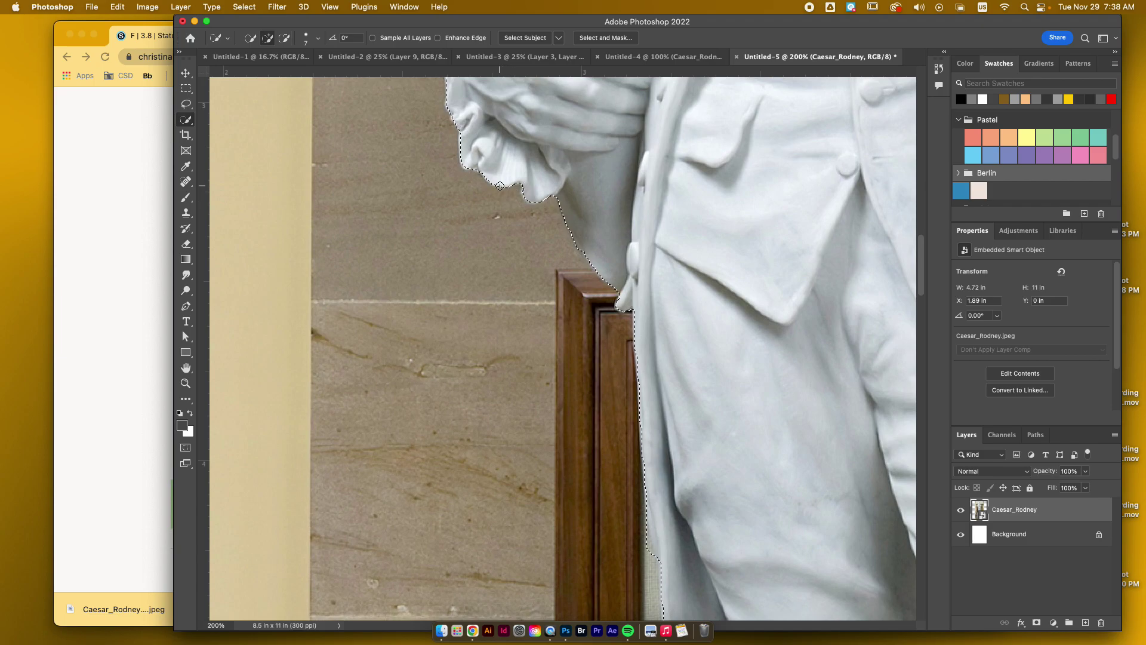
Add a rectangular area spanning the lower part of the white base to the selection with the Rectangular Marquee Tool
{"action": "scroll", "coordinate": [545, 252], "scroll_direction": "down", "scroll_amount": 20}
{"action": "scroll", "coordinate": [546, 252], "scroll_direction": "right", "scroll_amount": 4}
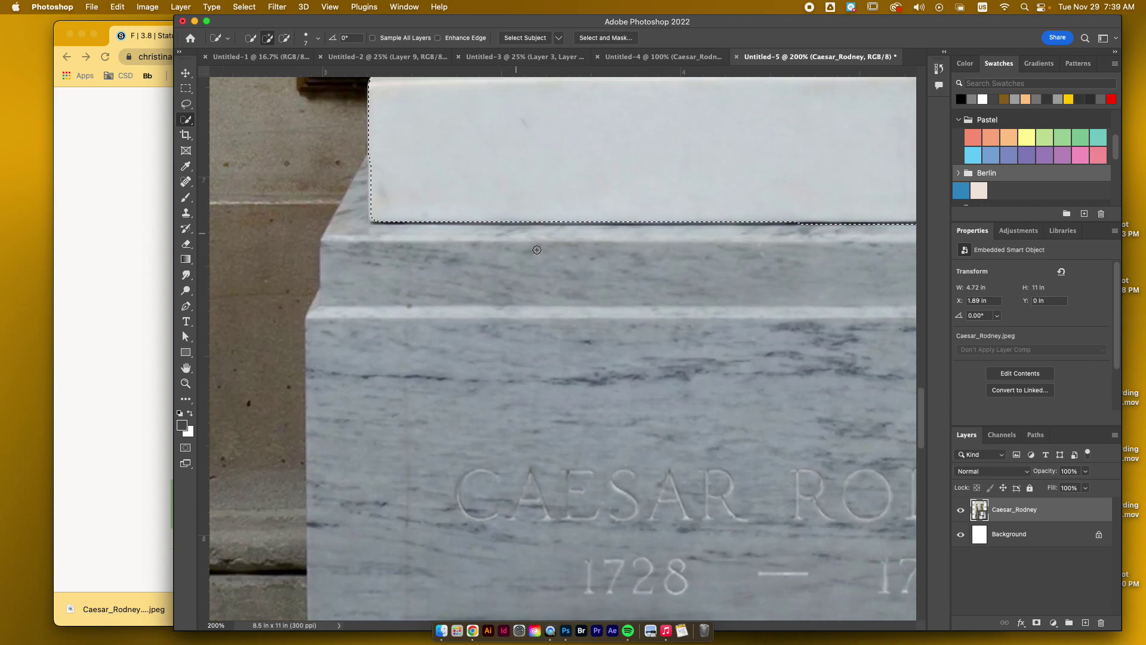
{"action": "scroll", "coordinate": [537, 249], "scroll_direction": "down", "scroll_amount": 10}
{"action": "scroll", "coordinate": [536, 250], "scroll_direction": "up", "scroll_amount": 20}
{"action": "scroll", "coordinate": [536, 250], "scroll_direction": "right", "scroll_amount": 6}
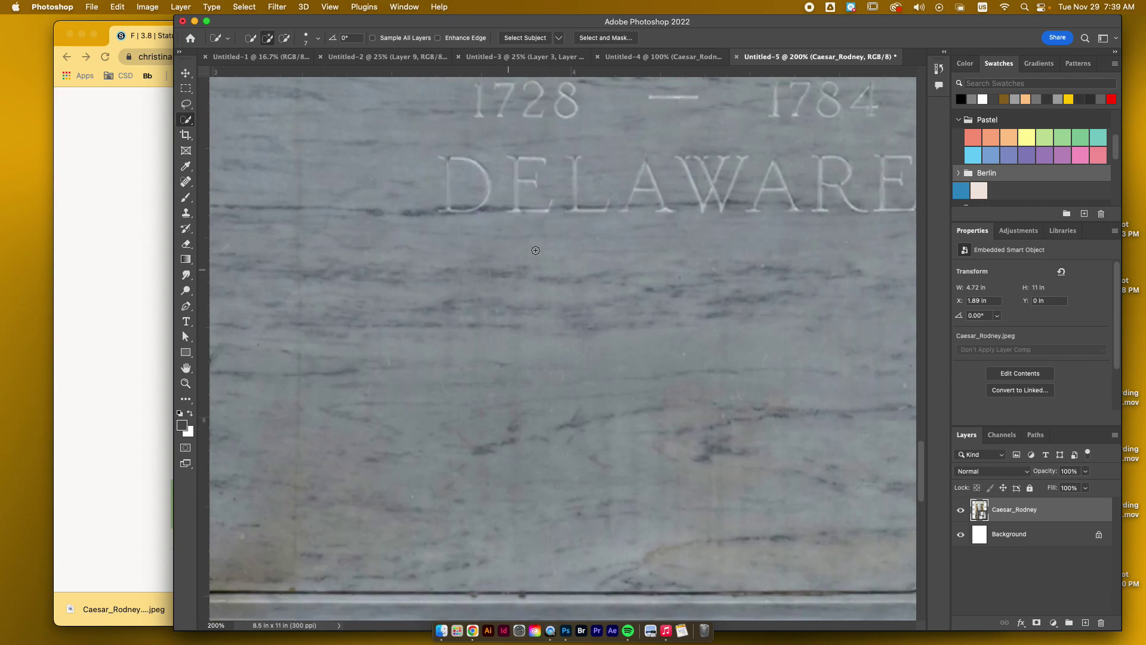
{"action": "scroll", "coordinate": [535, 251], "scroll_direction": "up", "scroll_amount": 5}
{"action": "scroll", "coordinate": [534, 249], "scroll_direction": "left", "scroll_amount": 2}
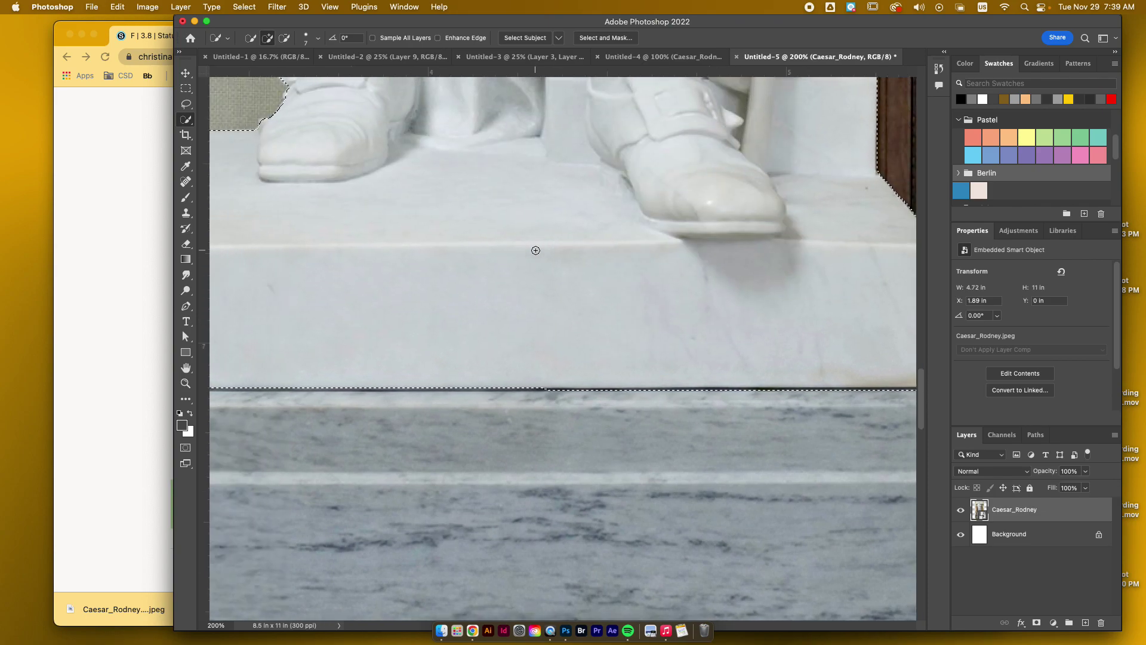
{"action": "key", "text": "super+minus"}
{"action": "key", "text": "super+minus"}
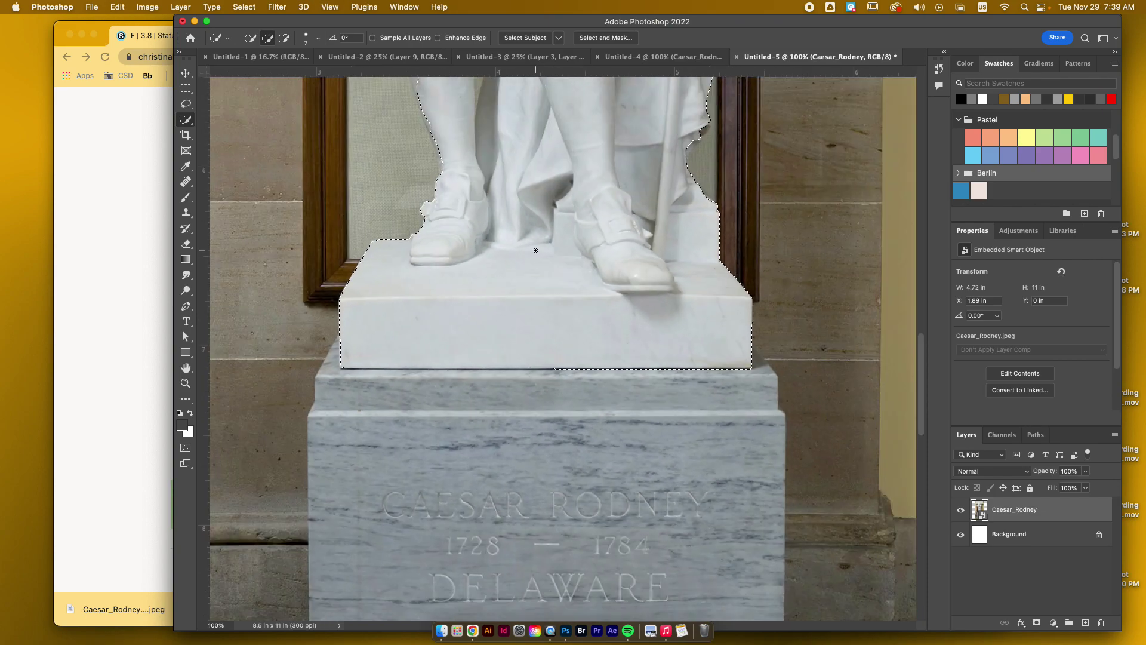
{"action": "left_click", "coordinate": [186, 89]}
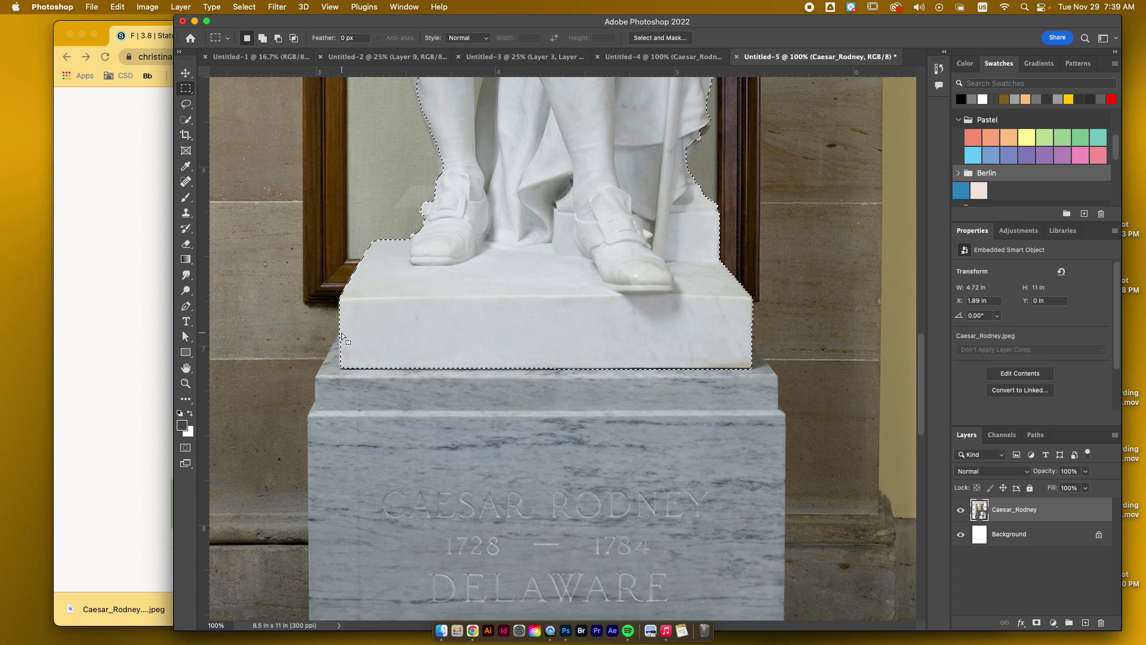
{"action": "key", "text": "shift"}
{"action": "left_click_drag", "start_coordinate": [340, 333], "coordinate": [755, 373]}
Add a layer mask to the Caesar_Rodney layer from the statue selection
{"action": "scroll", "coordinate": [651, 421], "scroll_direction": "up", "scroll_amount": 3}
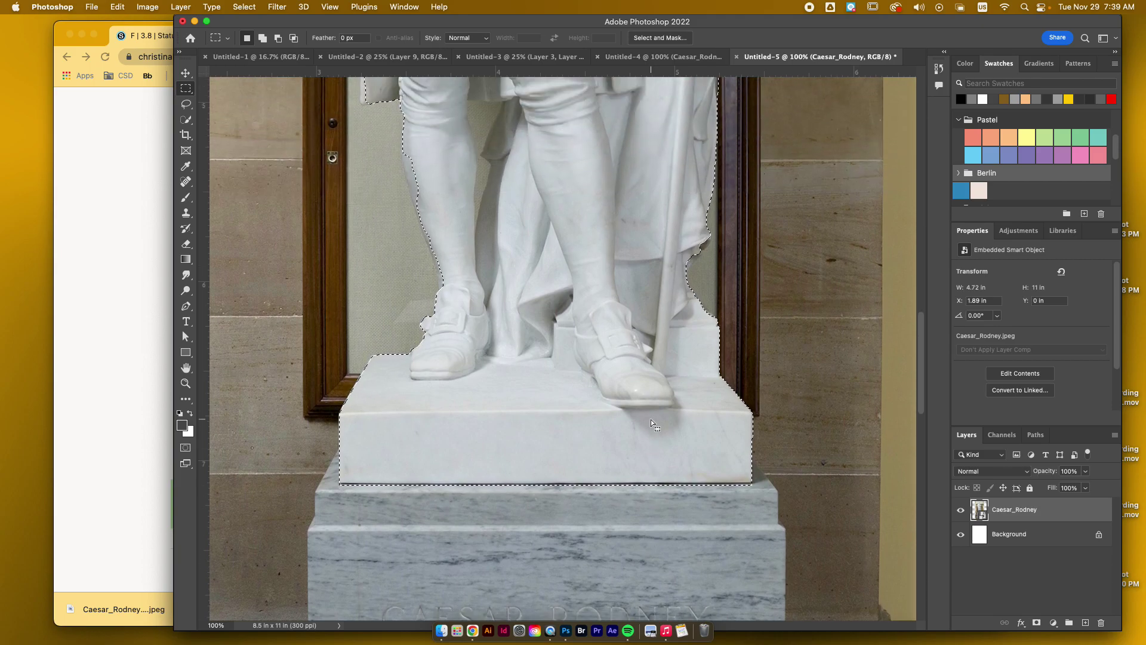
{"action": "scroll", "coordinate": [650, 419], "scroll_direction": "up", "scroll_amount": 5}
{"action": "scroll", "coordinate": [650, 419], "scroll_direction": "up", "scroll_amount": 8}
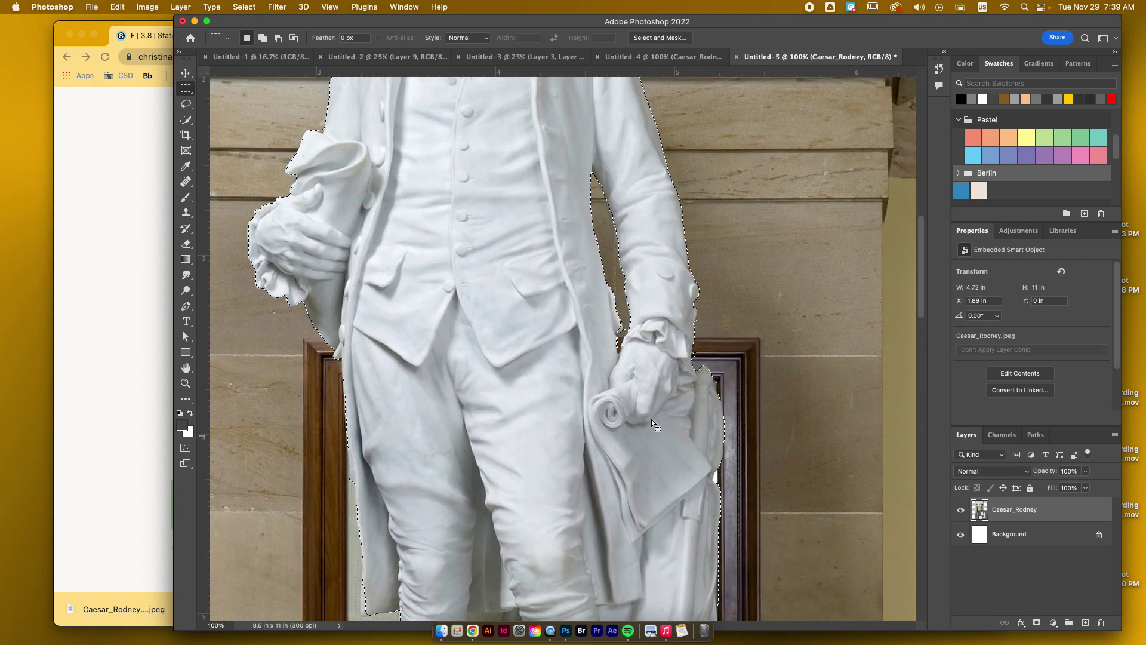
{"action": "key", "text": "super+minus"}
{"action": "key", "text": "super+minus"}
{"action": "key", "text": "super+minus"}
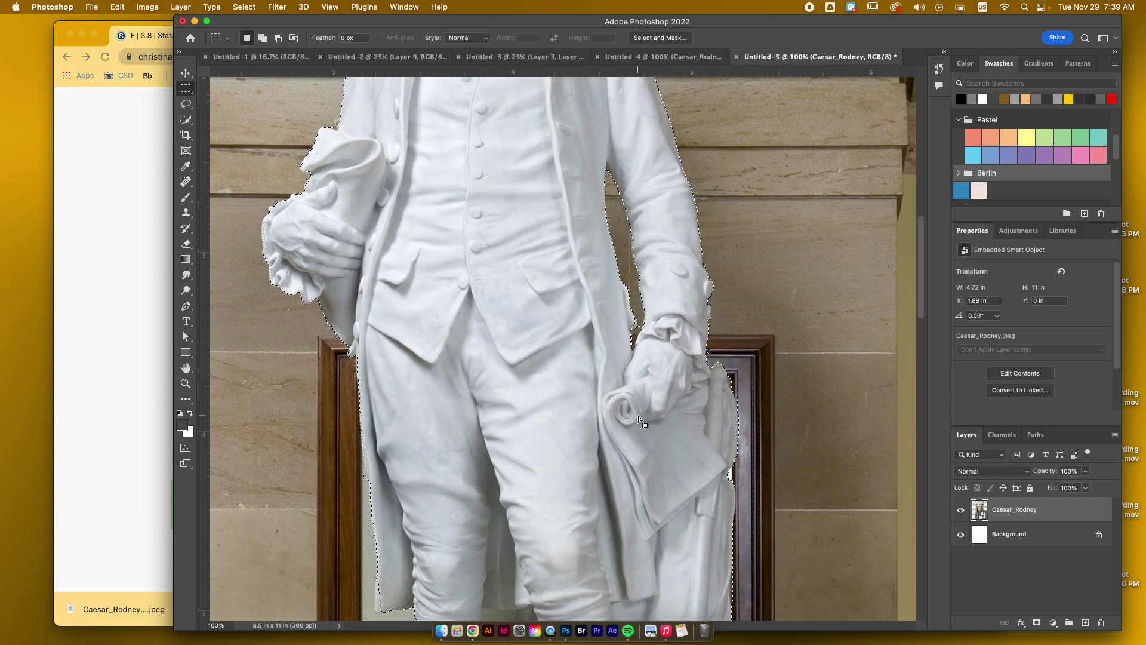
{"action": "key", "text": "super+minus"}
{"action": "key", "text": "super+minus"}
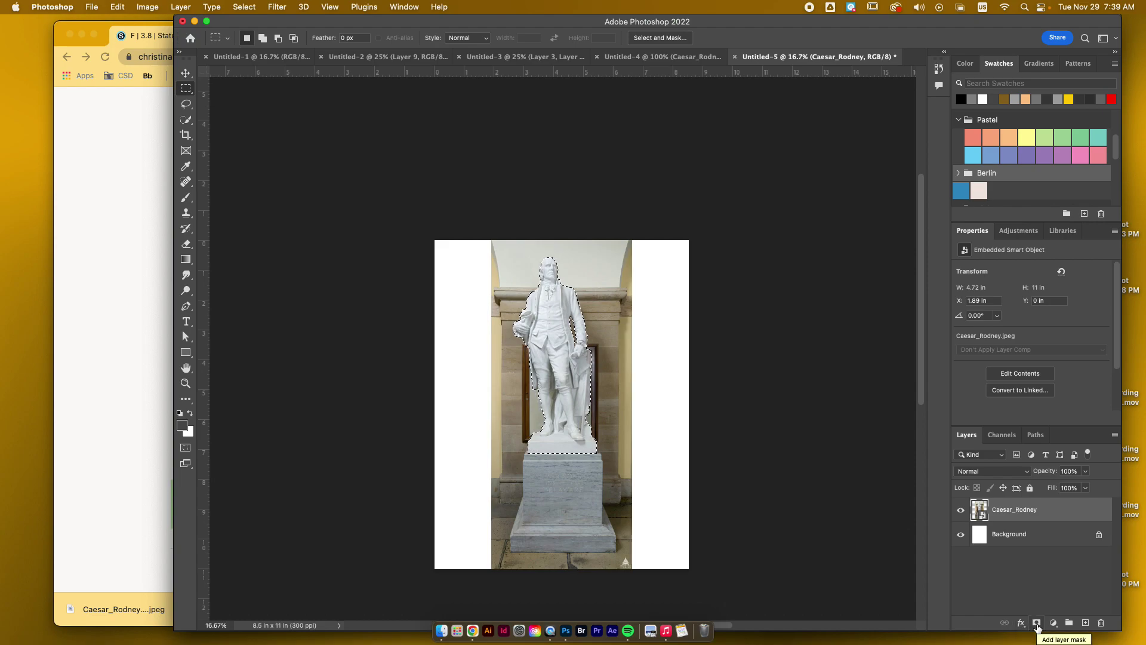
{"action": "left_click", "coordinate": [1037, 623]}
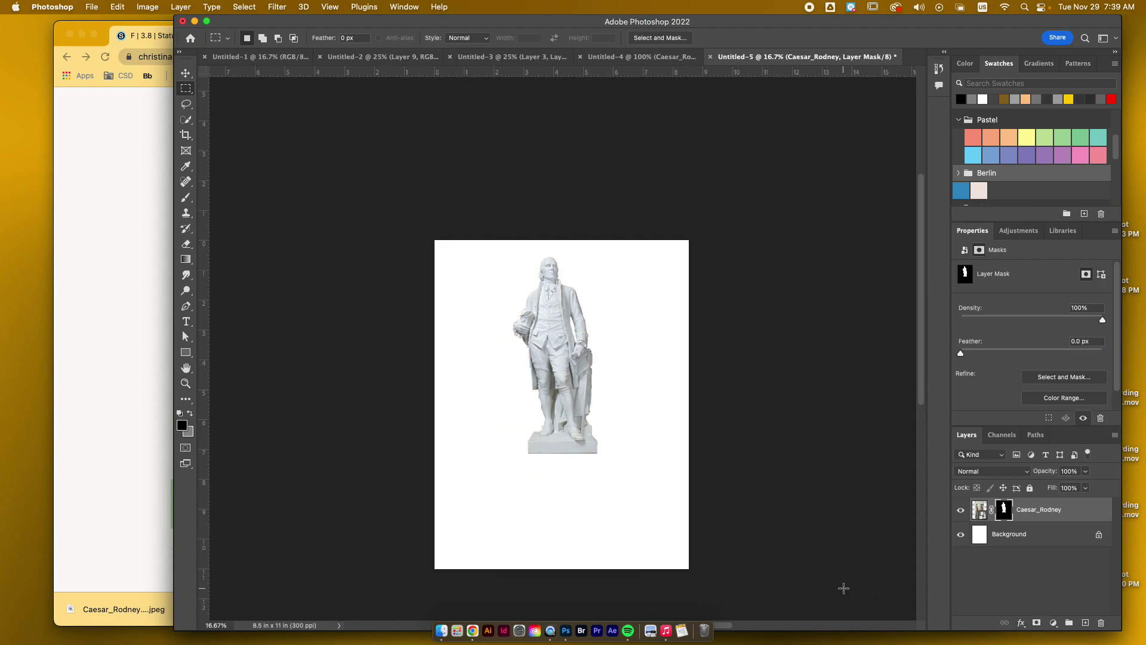
Open the Caesar_Rodney layer mask in the Select and Mask workspace
{"action": "key", "text": "super+plus"}
{"action": "key", "text": "super+plus"}
{"action": "key", "text": "super+plus"}
{"action": "key", "text": "super+plus"}
{"action": "key", "text": "super+plus"}
{"action": "key", "text": "super+plus"}
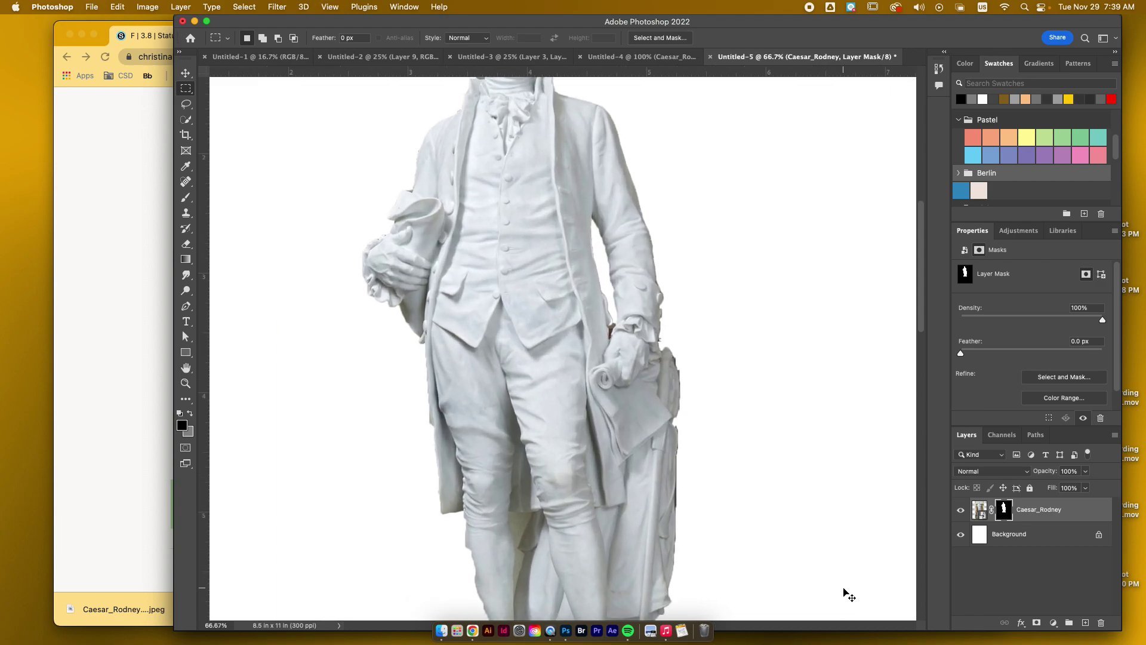
{"action": "key", "text": "super+minus"}
{"action": "key", "text": "super+minus"}
{"action": "key", "text": "super+minus"}
{"action": "key", "text": "alt+super+r"}
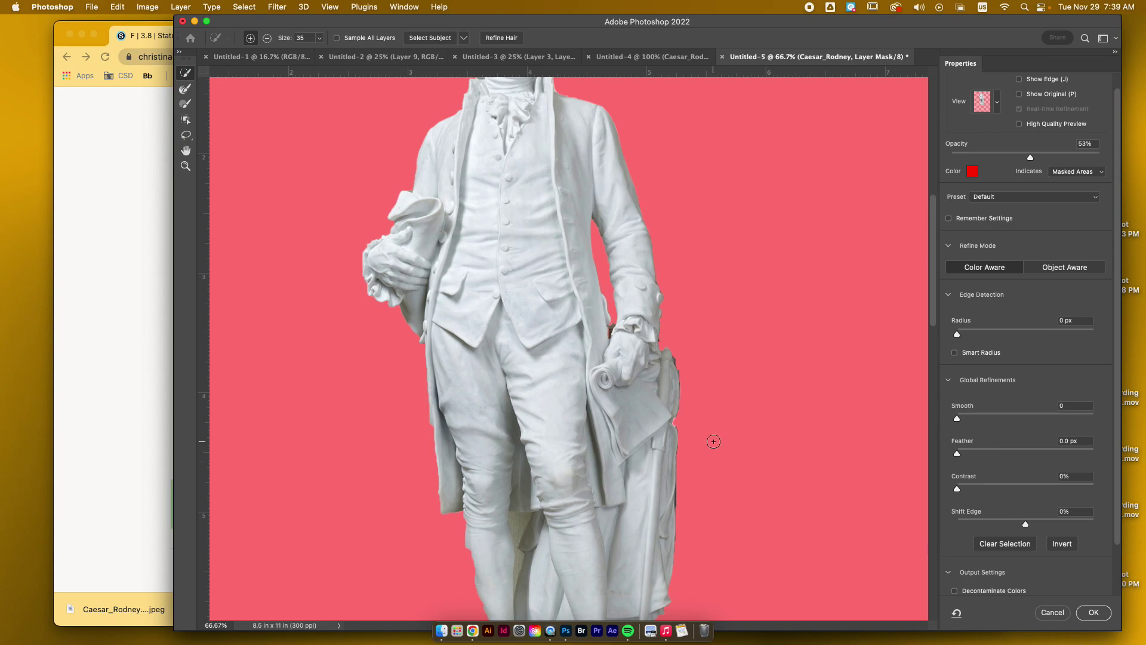
Subtract the leftover brown background between the coat and the cuff of the scroll hand with a 5 px Brush
{"action": "scroll", "coordinate": [719, 450], "scroll_direction": "up", "scroll_amount": 5}
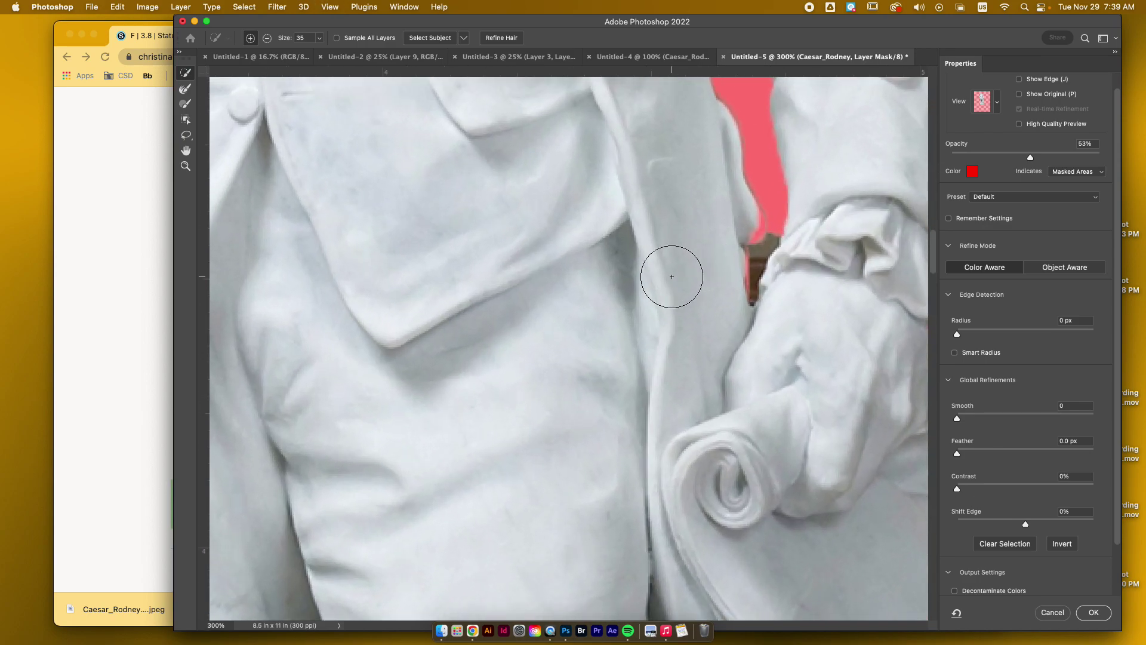
{"action": "scroll", "coordinate": [782, 191], "scroll_direction": "up", "scroll_amount": 2}
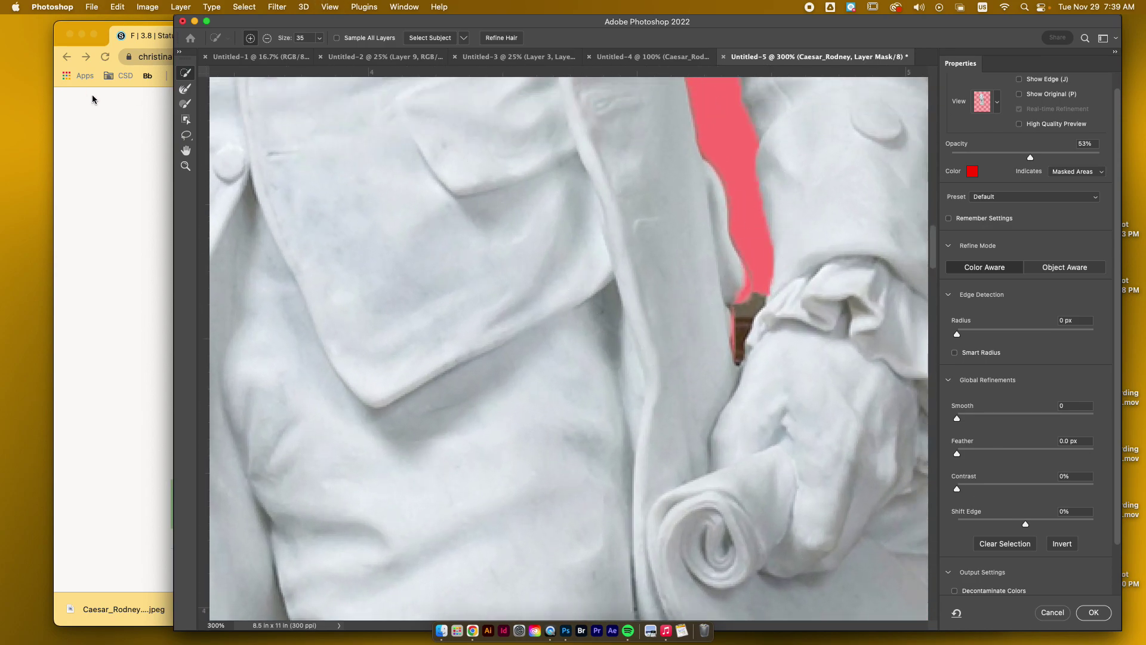
{"action": "left_click", "coordinate": [186, 106]}
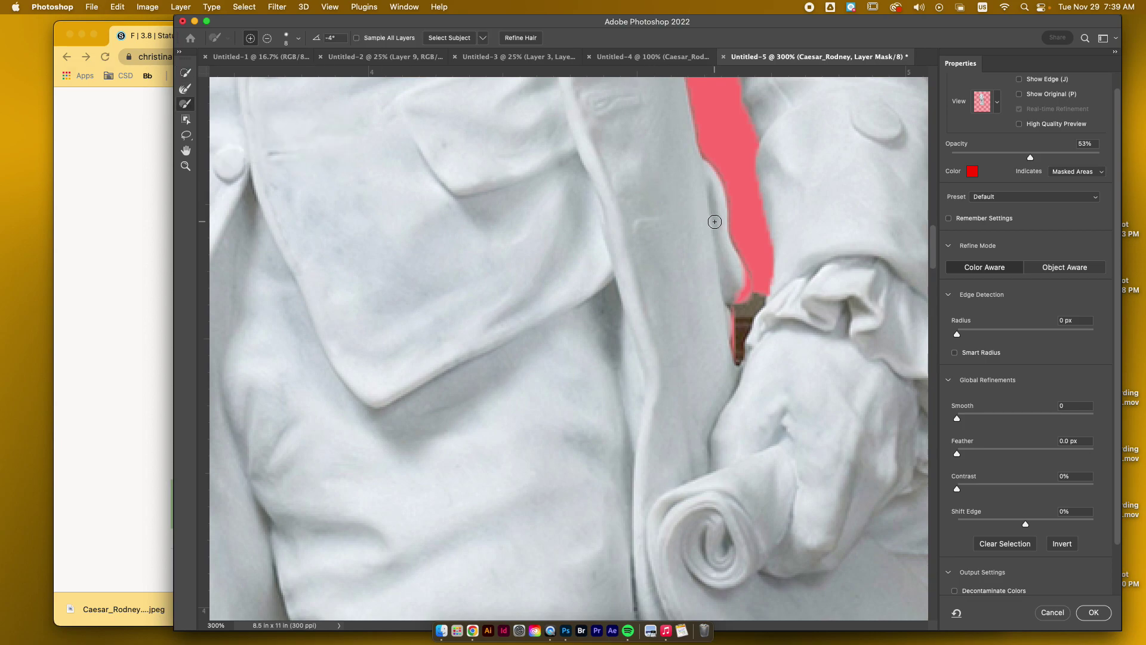
{"action": "key", "text": "bracketleft"}
{"action": "key", "text": "bracketleft"}
{"action": "key", "text": "alt"}
{"action": "left_click_drag", "start_coordinate": [744, 311], "coordinate": [737, 308]}
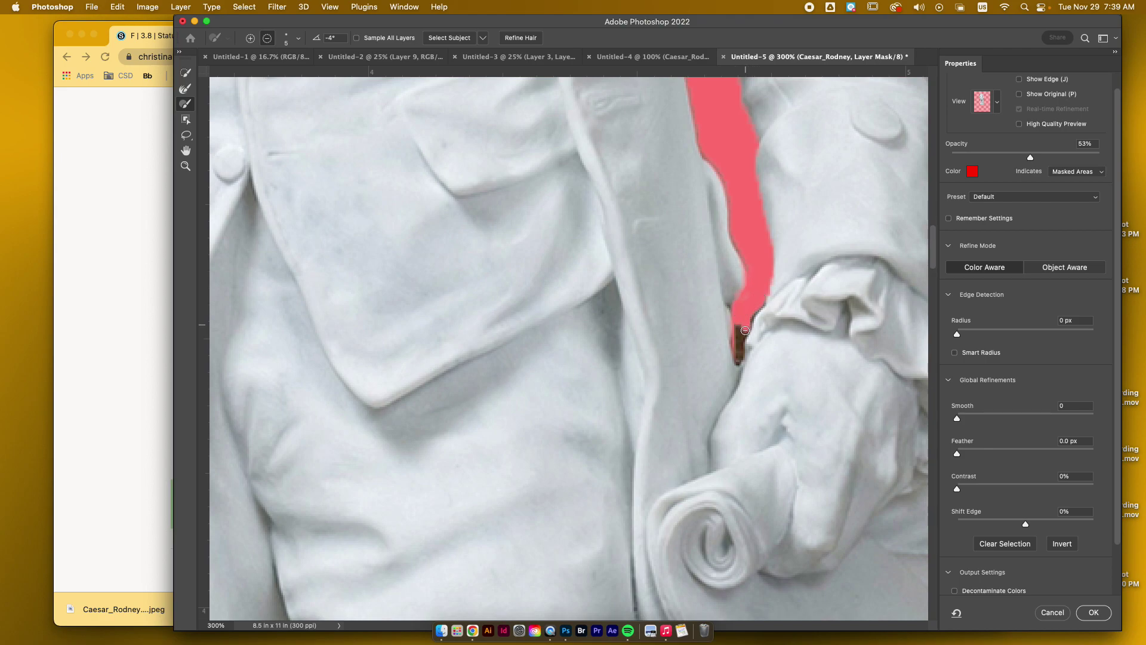
{"action": "left_click_drag", "start_coordinate": [742, 339], "coordinate": [740, 358]}
Brush the cuff button's outer edge back into the mask and remove the stray background spikes along the sleeve's outer edge
{"action": "key", "text": "super+minus"}
{"action": "key", "text": "super+minus"}
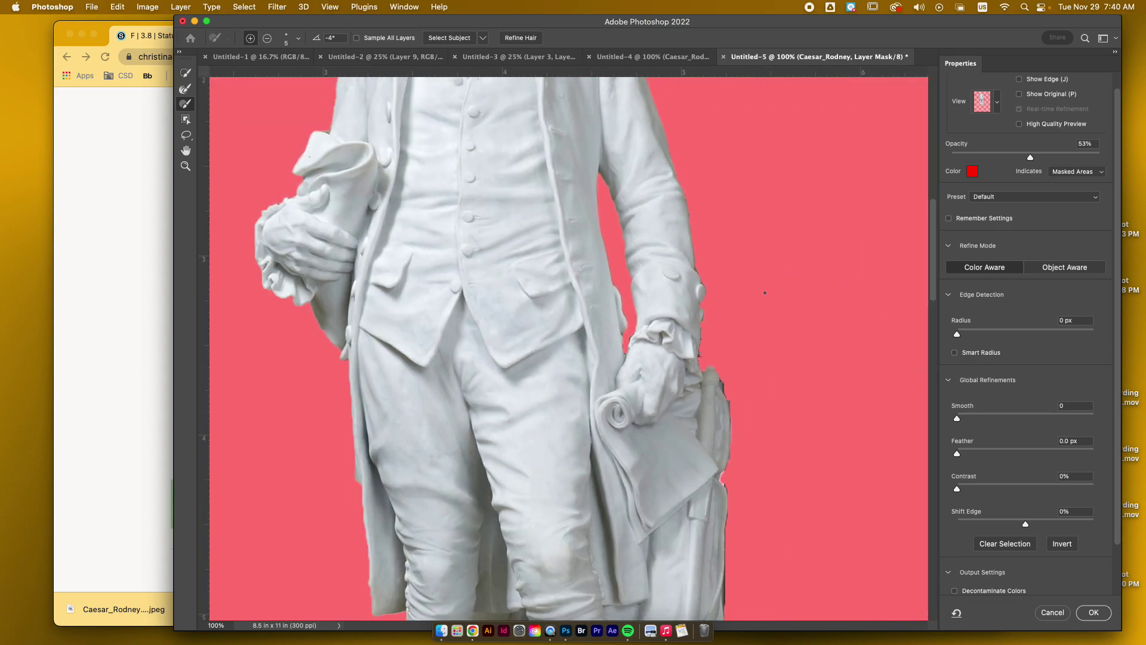
{"action": "scroll", "coordinate": [764, 293], "scroll_direction": "right", "scroll_amount": 5}
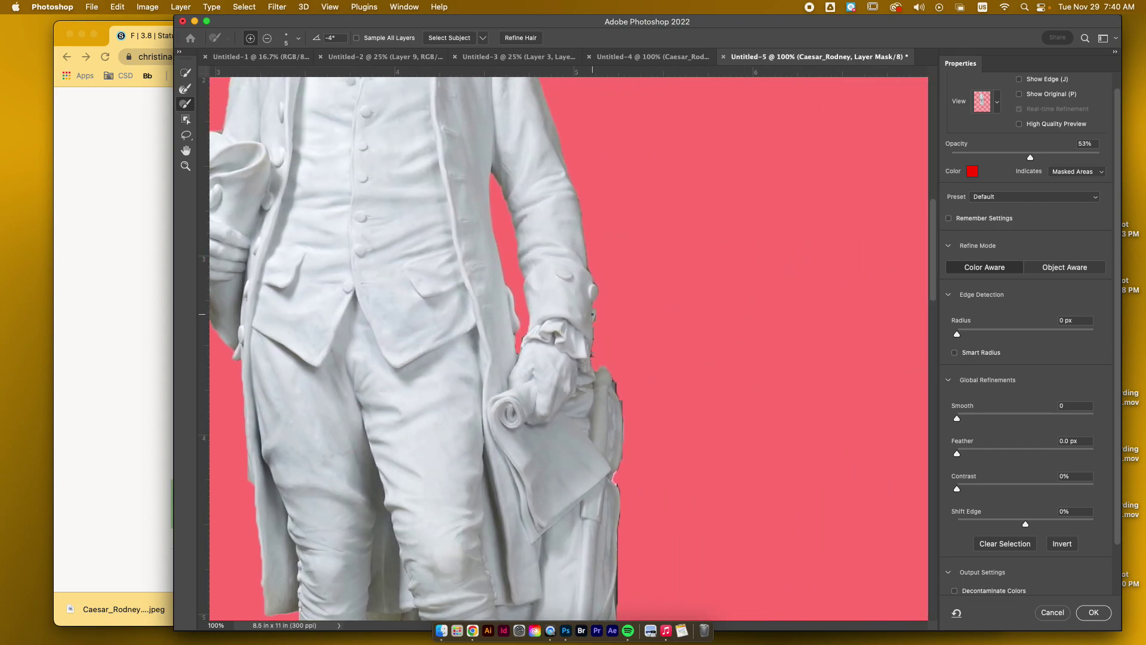
{"action": "key", "text": "super+plus"}
{"action": "key", "text": "super+plus"}
{"action": "key", "text": "super+plus"}
{"action": "key", "text": "super+plus"}
{"action": "key", "text": "super+plus"}
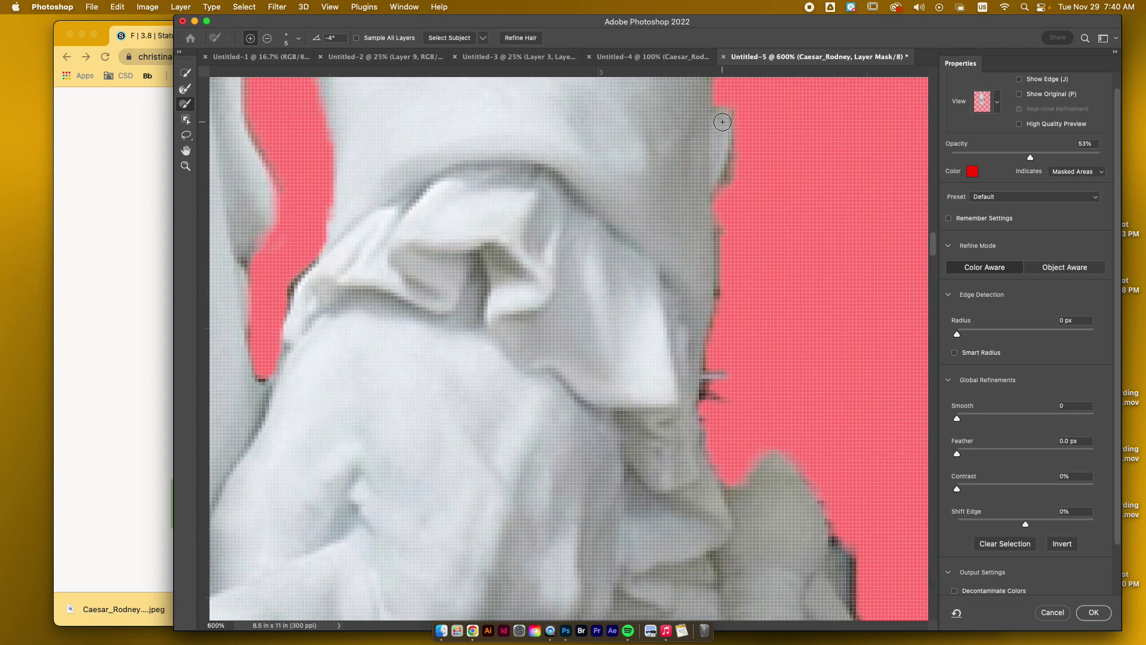
{"action": "mouse_move", "coordinate": [725, 116]}
{"action": "left_mouse_down"}
{"action": "mouse_move", "coordinate": [719, 171]}
{"action": "mouse_move", "coordinate": [727, 152]}
{"action": "mouse_move", "coordinate": [729, 167]}
{"action": "mouse_move", "coordinate": [703, 196]}
{"action": "mouse_move", "coordinate": [717, 183]}
{"action": "mouse_move", "coordinate": [704, 206]}
{"action": "mouse_move", "coordinate": [728, 216]}
{"action": "left_mouse_up"}
{"action": "key", "text": "alt"}
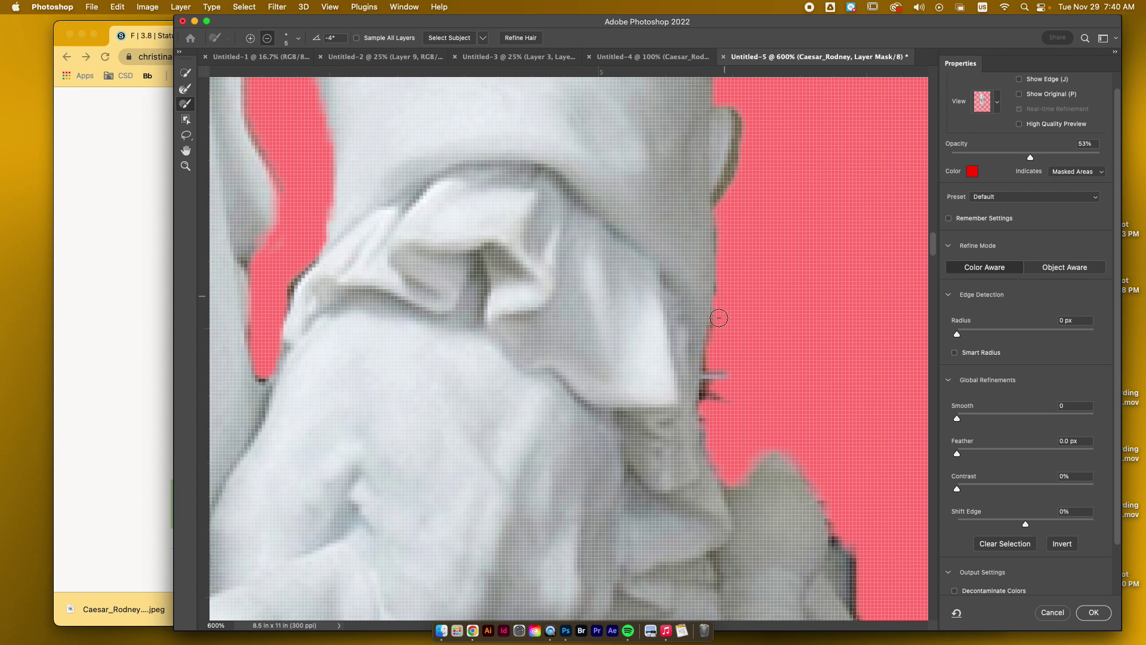
{"action": "left_click_drag", "start_coordinate": [706, 376], "coordinate": [718, 397]}
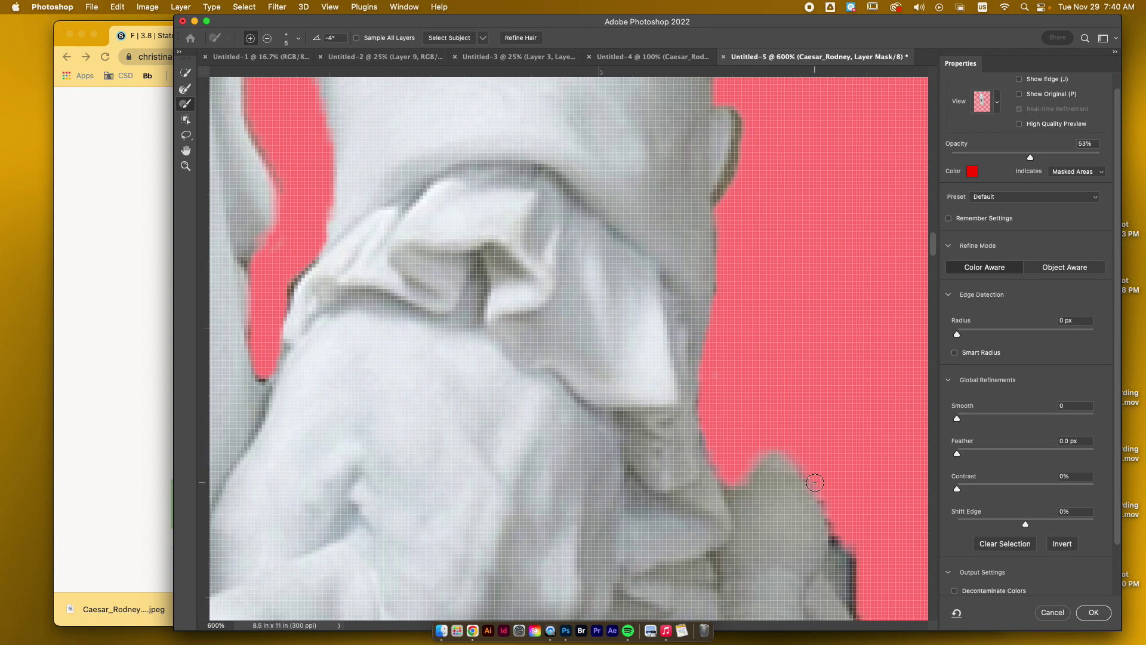
{"action": "scroll", "coordinate": [856, 495], "scroll_direction": "down", "scroll_amount": 2}
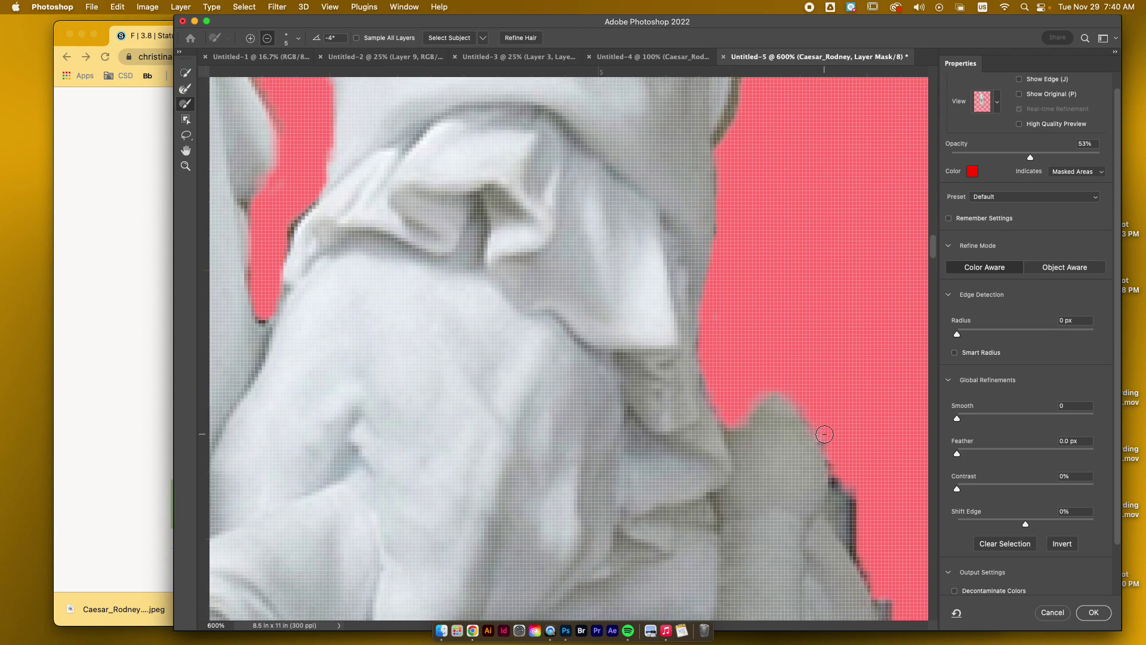
Subtract the leftover dark background along the upper outer edge of the draped support behind the scroll hand
{"action": "left_click_drag", "start_coordinate": [830, 444], "coordinate": [863, 547]}
{"action": "scroll", "coordinate": [862, 547], "scroll_direction": "down", "scroll_amount": 3}
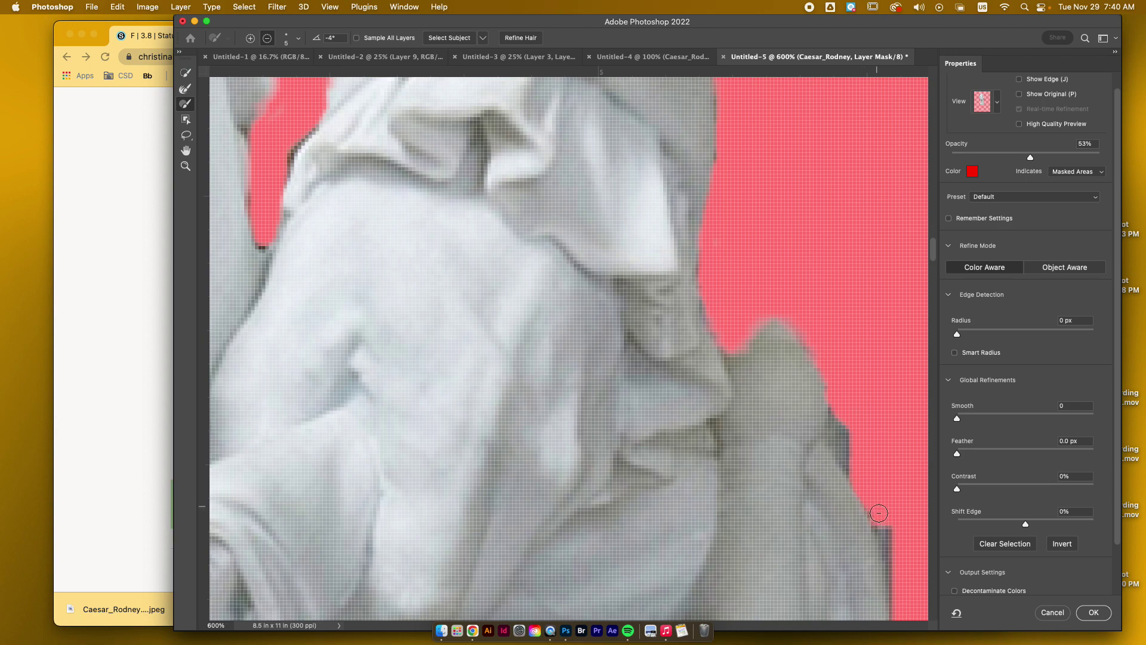
{"action": "key", "text": "super+minus"}
{"action": "scroll", "coordinate": [826, 471], "scroll_direction": "down", "scroll_amount": 5}
{"action": "scroll", "coordinate": [826, 471], "scroll_direction": "left", "scroll_amount": 3}
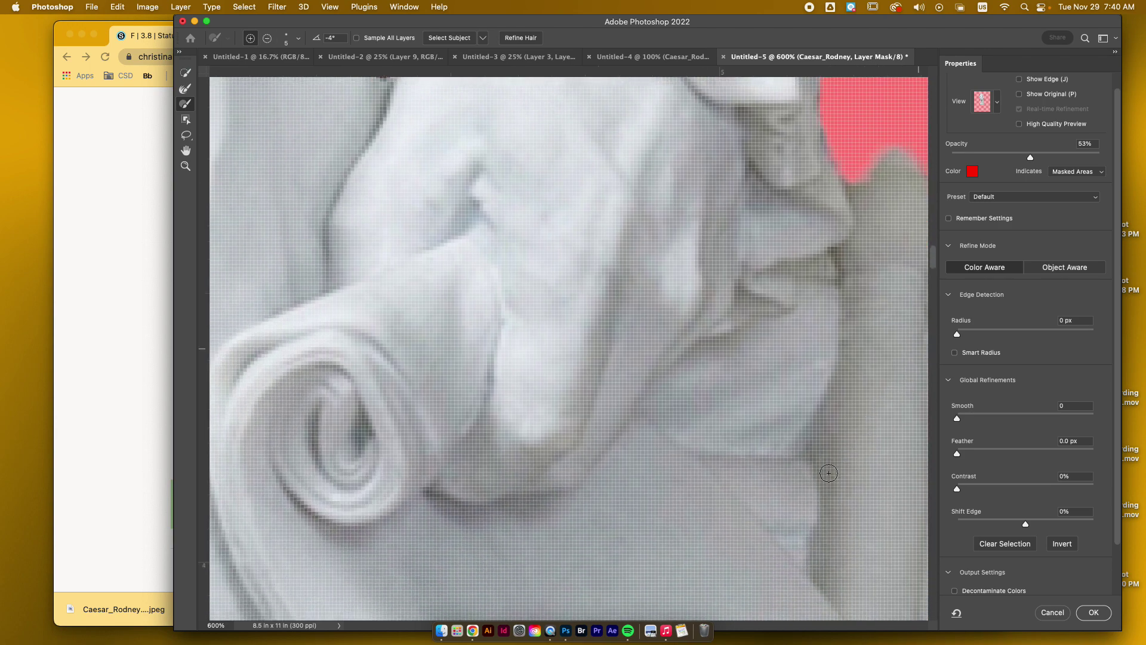
{"action": "key", "text": "super+minus"}
{"action": "key", "text": "super+minus"}
{"action": "key", "text": "super+minus"}
{"action": "key", "text": "super+minus"}
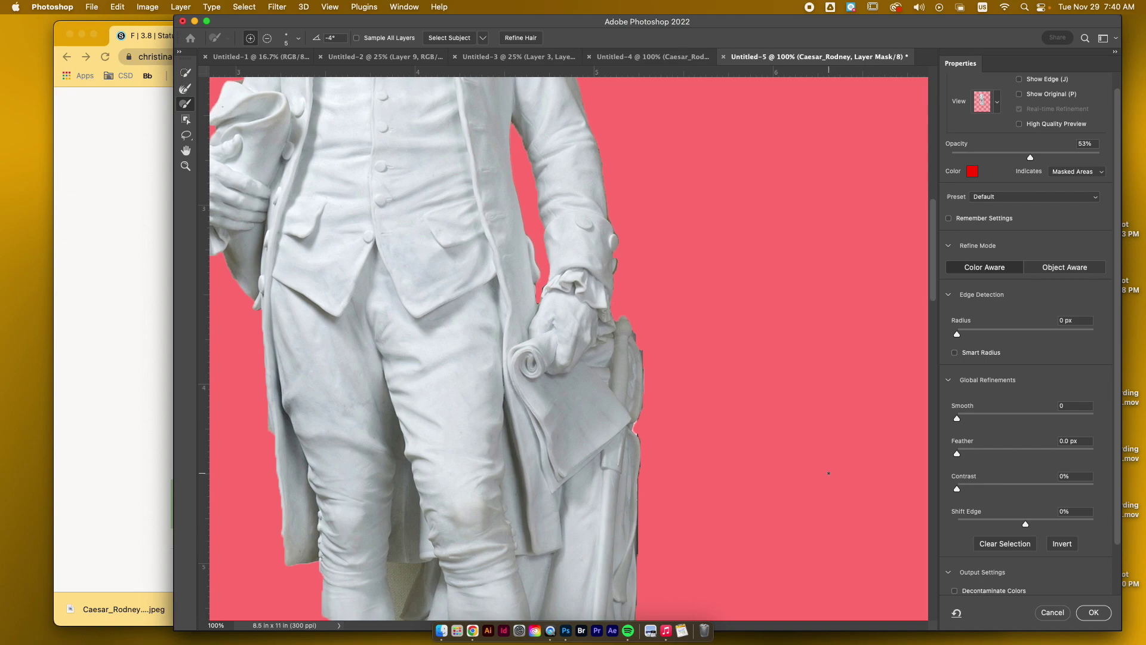
{"action": "key", "text": "super+equal"}
{"action": "key", "text": "super+equal"}
{"action": "key", "text": "super+equal"}
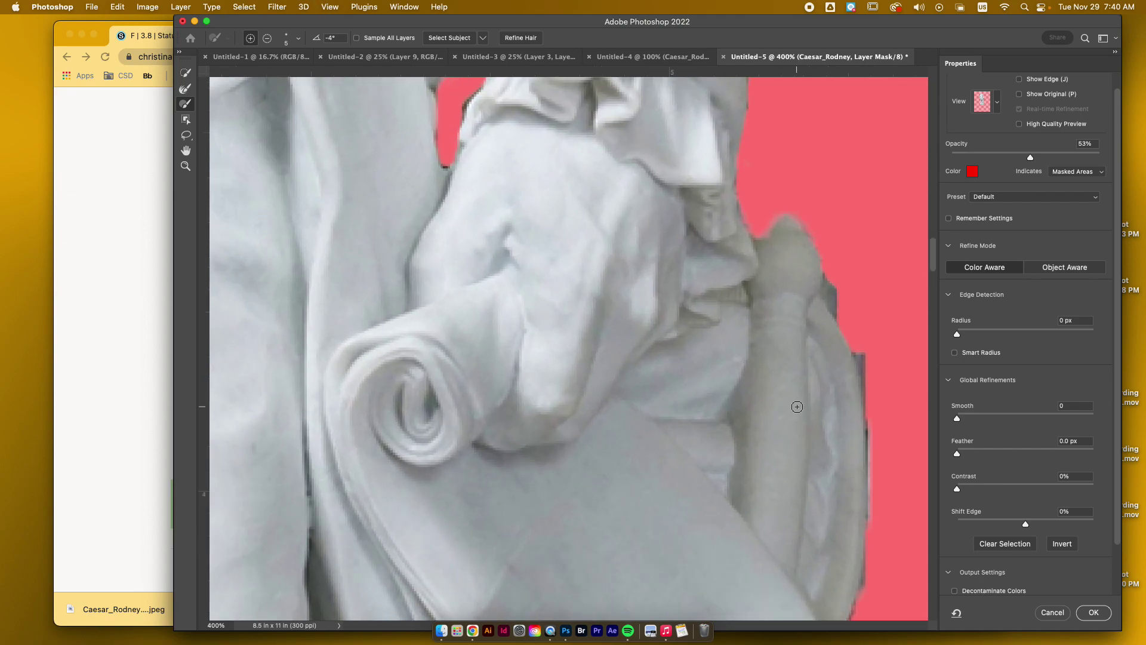
{"action": "scroll", "coordinate": [797, 406], "scroll_direction": "down", "scroll_amount": 3}
{"action": "scroll", "coordinate": [796, 406], "scroll_direction": "right", "scroll_amount": 2}
{"action": "key", "text": "alt"}
{"action": "left_click_drag", "start_coordinate": [840, 322], "coordinate": [828, 305]}
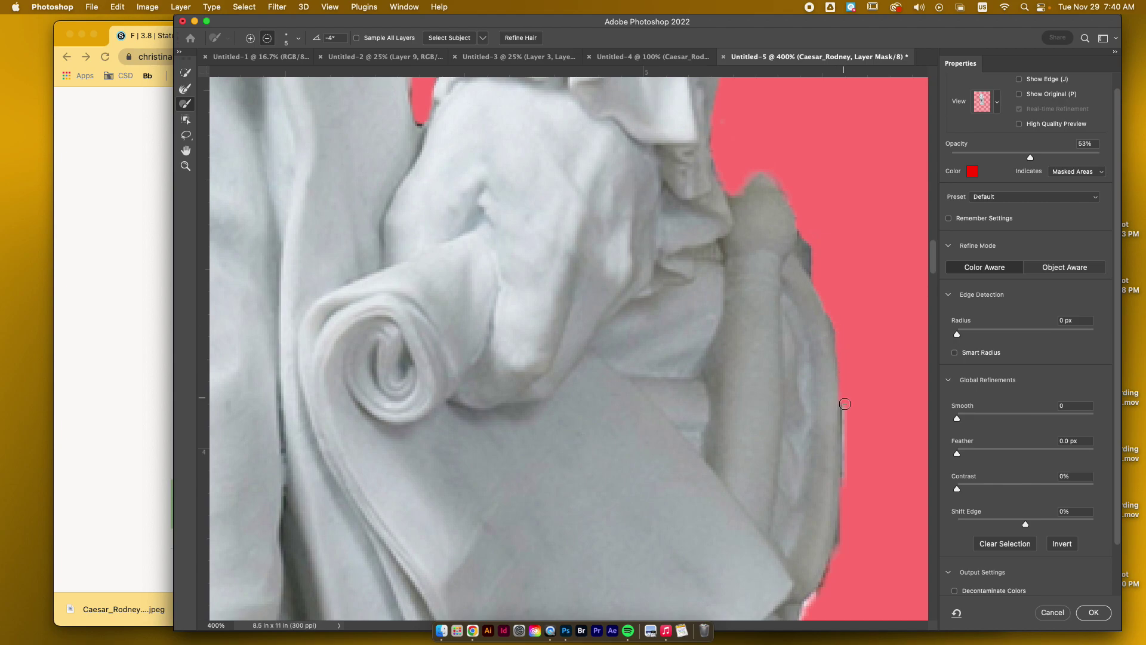
Subtract the remaining background in the notch below the scroll's outer corner and around the drapery edge beneath it
{"action": "scroll", "coordinate": [851, 382], "scroll_direction": "down", "scroll_amount": 3}
{"action": "scroll", "coordinate": [845, 368], "scroll_direction": "down", "scroll_amount": 3}
{"action": "scroll", "coordinate": [844, 368], "scroll_direction": "left", "scroll_amount": 1}
{"action": "key", "text": "alt"}
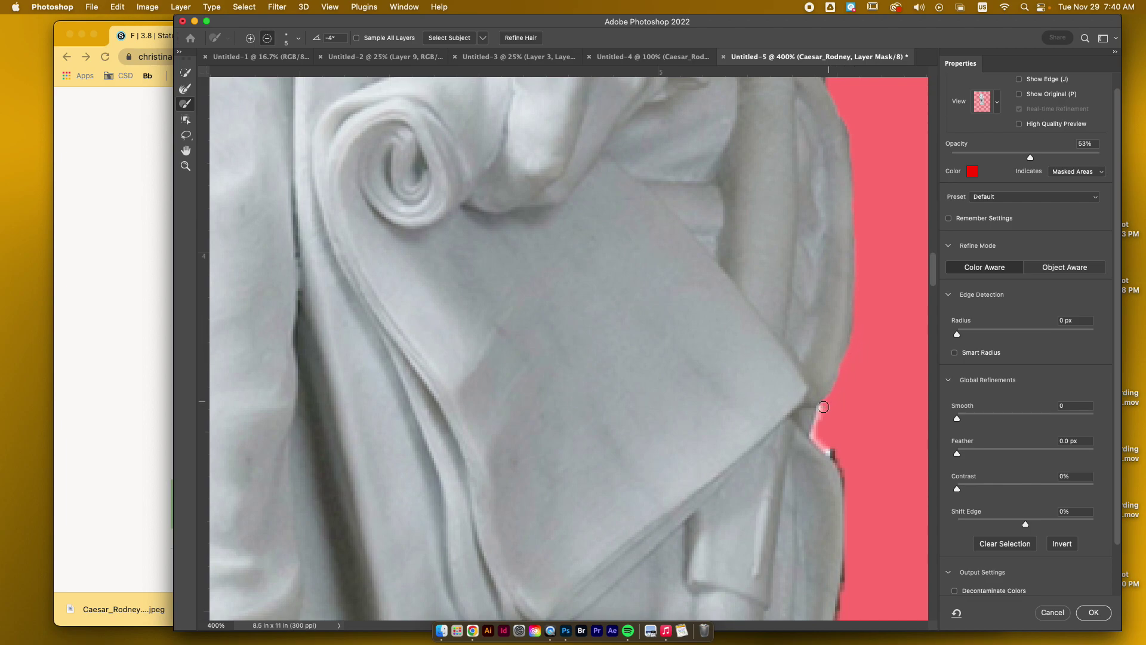
{"action": "key", "text": "alt"}
{"action": "key", "text": "alt"}
{"action": "mouse_move", "coordinate": [822, 409]}
{"action": "left_mouse_down"}
{"action": "mouse_move", "coordinate": [815, 436]}
{"action": "mouse_move", "coordinate": [847, 470]}
{"action": "left_mouse_up"}
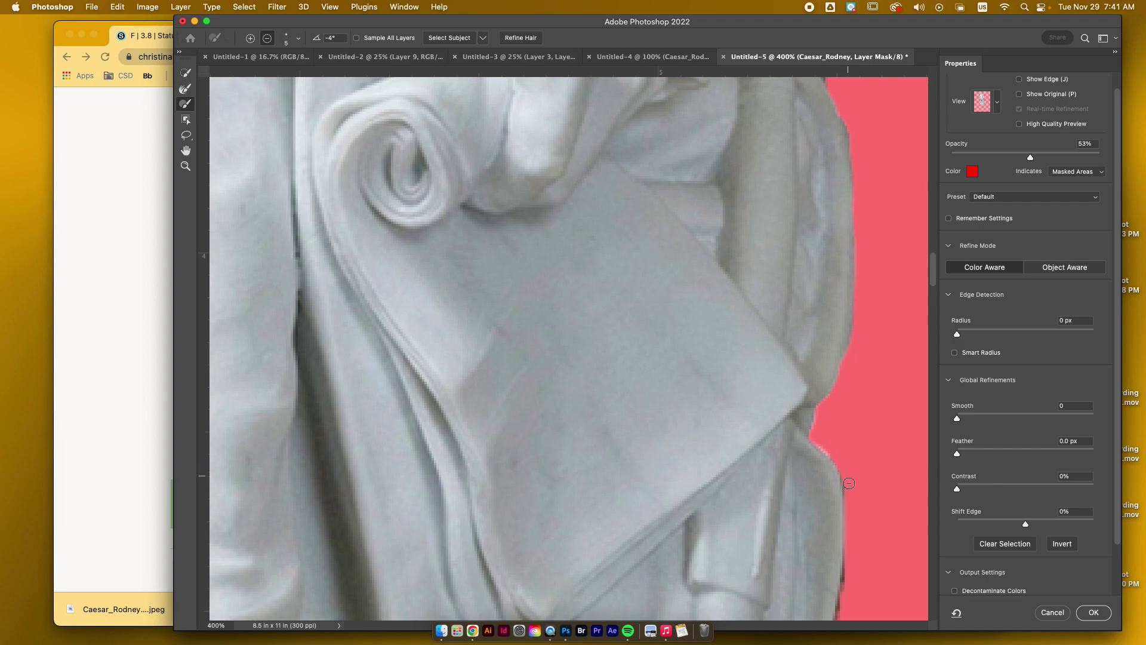
{"action": "key", "text": "alt"}
Check the whole statue cutout and output the refined mask to a new layer with layer mask
{"action": "scroll", "coordinate": [851, 467], "scroll_direction": "down", "scroll_amount": 10}
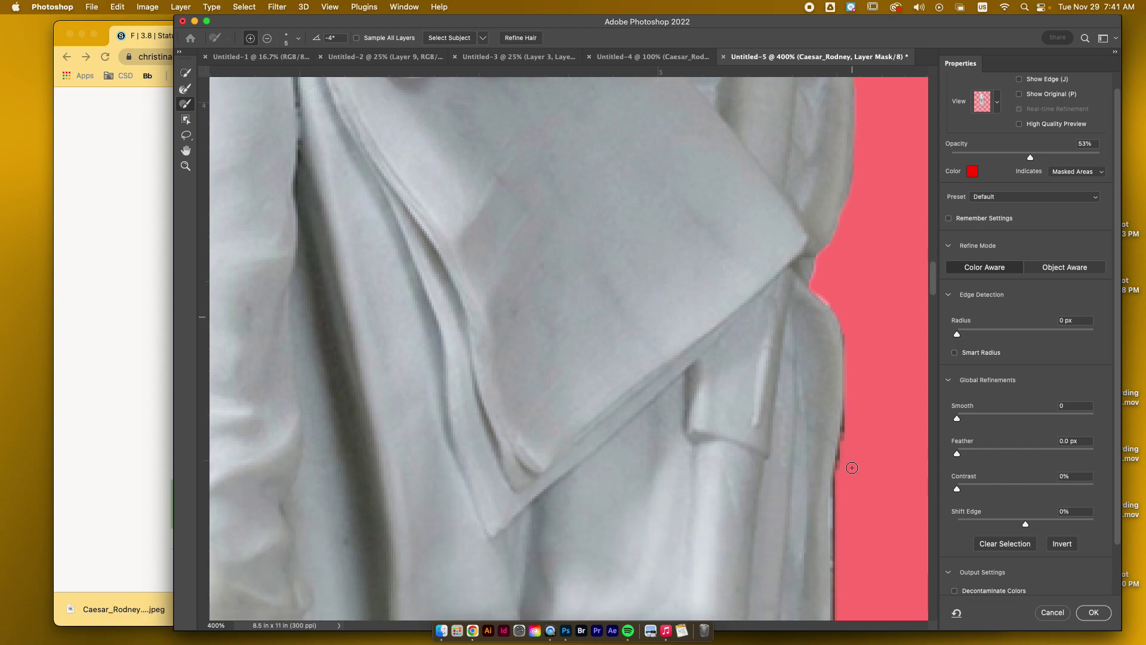
{"action": "scroll", "coordinate": [854, 422], "scroll_direction": "up", "scroll_amount": 2}
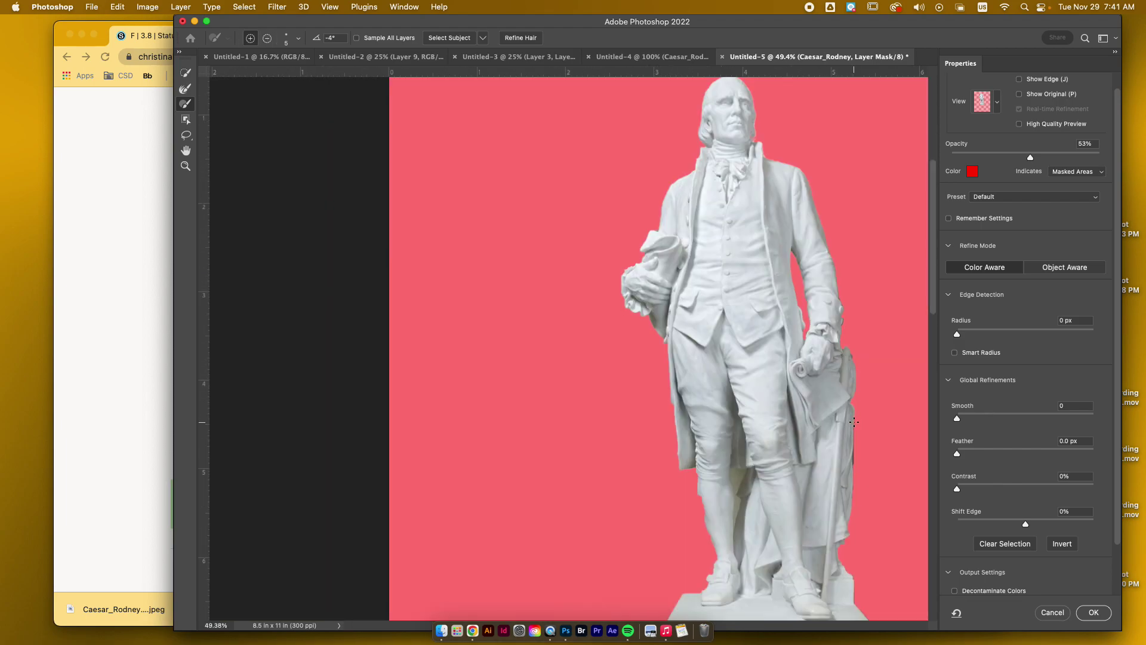
{"action": "scroll", "coordinate": [696, 395], "scroll_direction": "right", "scroll_amount": 5}
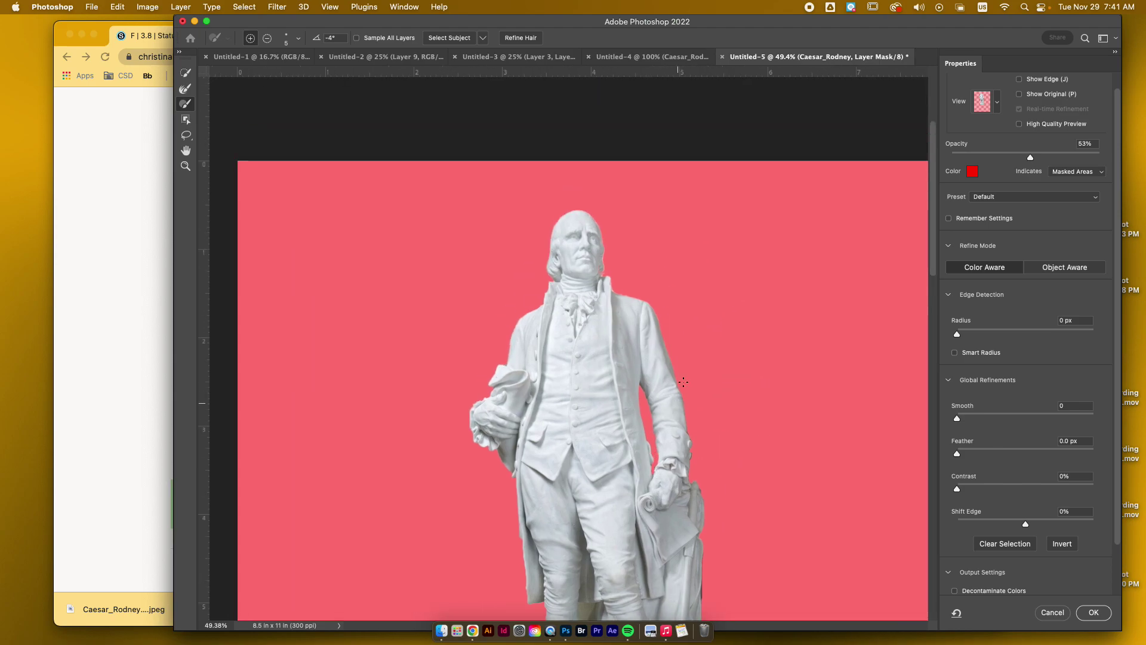
{"action": "scroll", "coordinate": [683, 381], "scroll_direction": "down", "scroll_amount": 2}
{"action": "scroll", "coordinate": [684, 380], "scroll_direction": "right", "scroll_amount": 1}
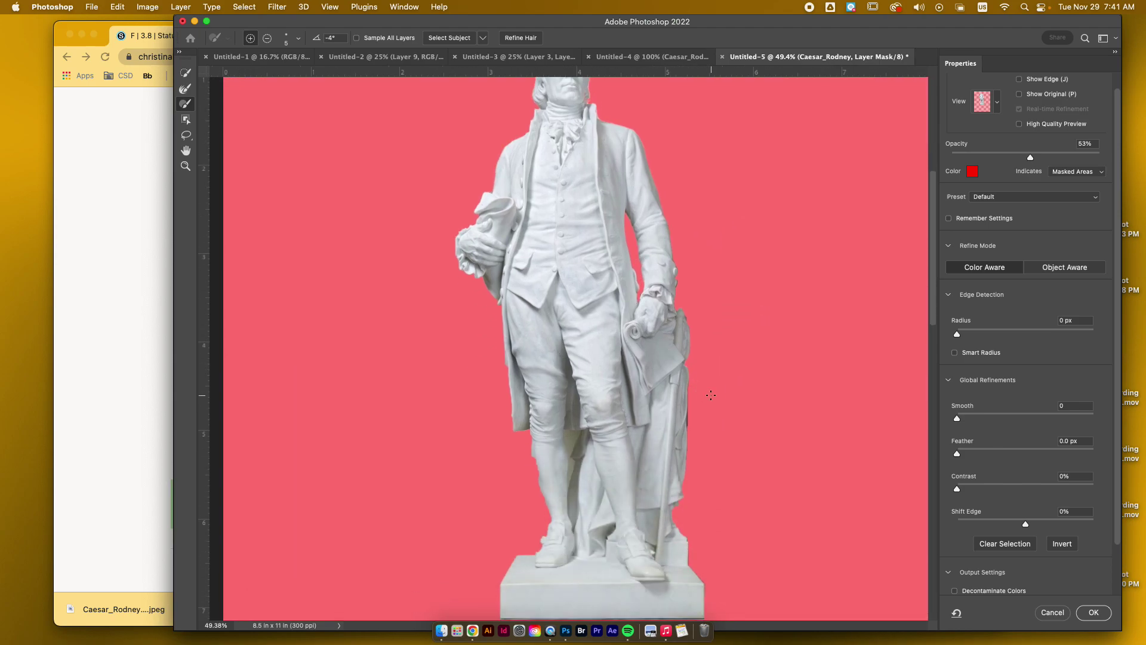
{"action": "scroll", "coordinate": [711, 395], "scroll_direction": "up", "scroll_amount": 3}
{"action": "scroll", "coordinate": [711, 395], "scroll_direction": "right", "scroll_amount": 1}
{"action": "scroll", "coordinate": [711, 395], "scroll_direction": "down", "scroll_amount": 5}
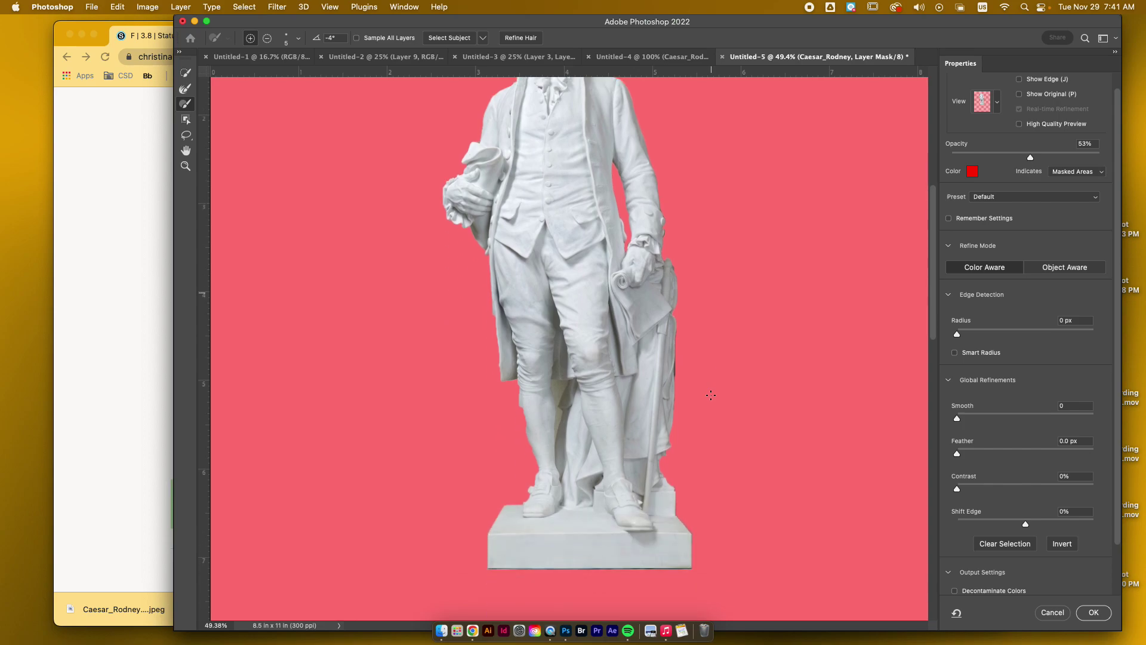
{"action": "left_click", "coordinate": [1093, 612]}
{"action": "scroll", "coordinate": [846, 524], "scroll_direction": "up", "scroll_amount": 4}
{"action": "scroll", "coordinate": [819, 511], "scroll_direction": "right", "scroll_amount": 1}
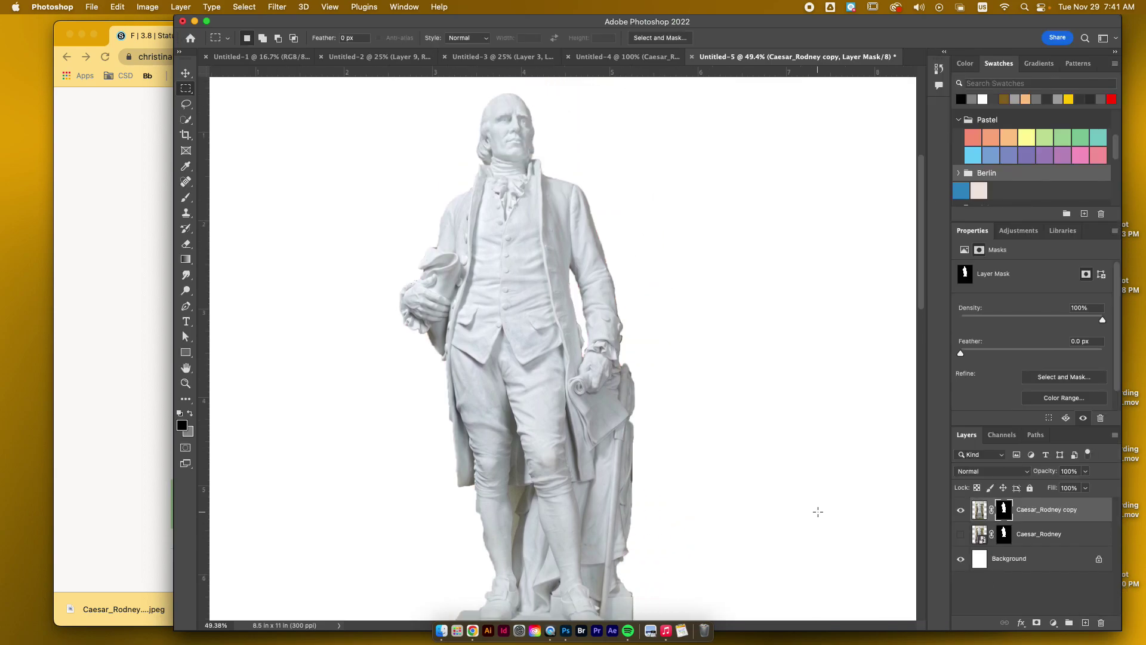
Reopen the Caesar_Rodney copy mask in Select and Mask, check the Output To options, and cancel
{"action": "key", "text": "super+minus"}
{"action": "key", "text": "super+minus"}
{"action": "key", "text": "super+minus"}
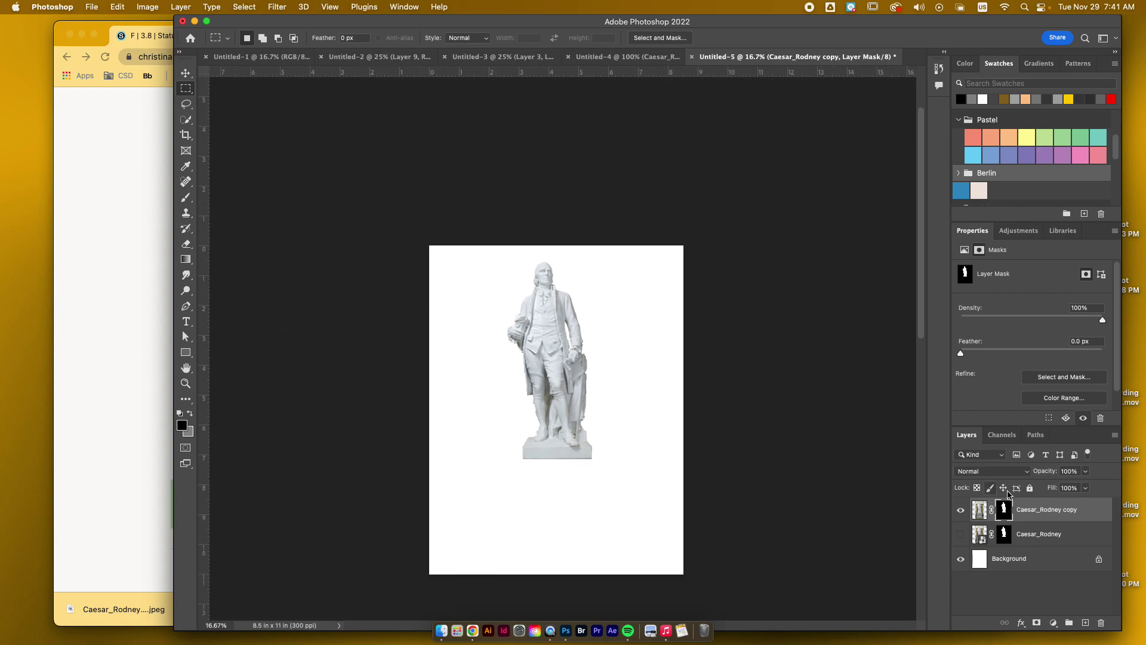
{"action": "left_click", "coordinate": [1024, 536]}
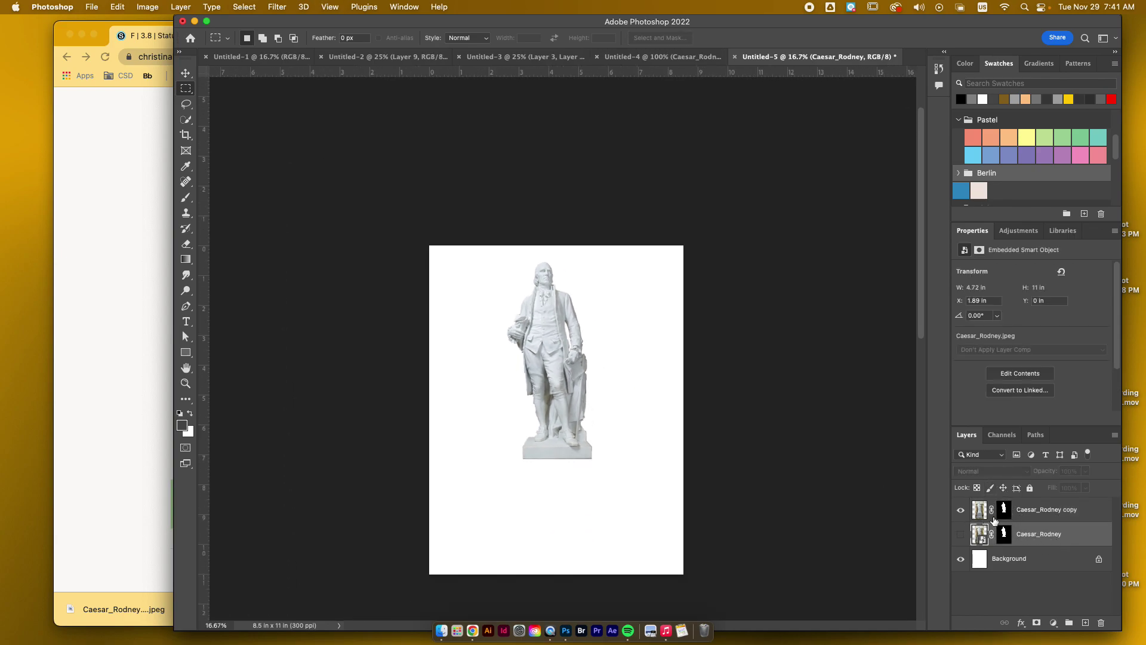
{"action": "left_click", "coordinate": [1039, 514]}
{"action": "double_click", "coordinate": [1004, 511]}
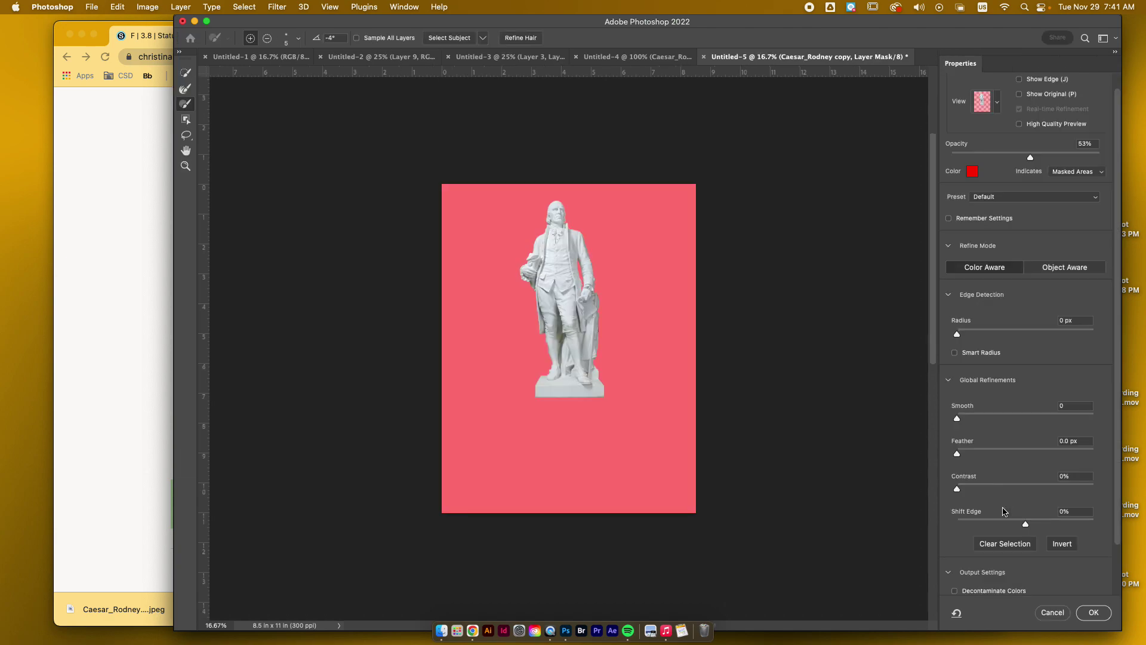
{"action": "scroll", "coordinate": [994, 549], "scroll_direction": "down", "scroll_amount": 3}
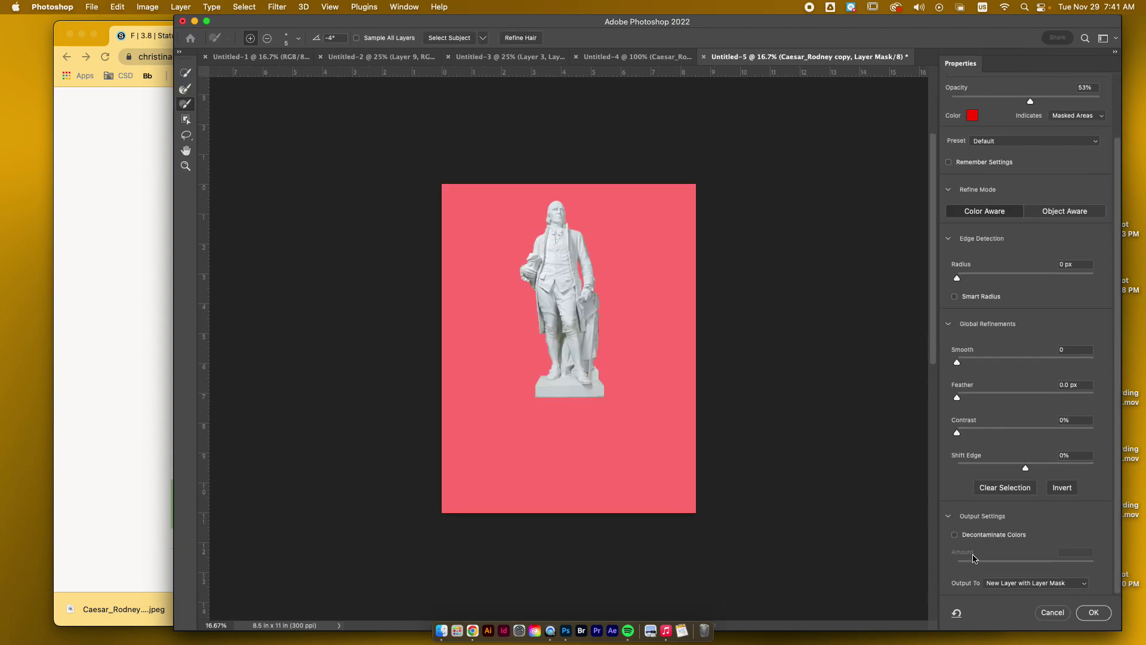
{"action": "left_click", "coordinate": [1056, 589]}
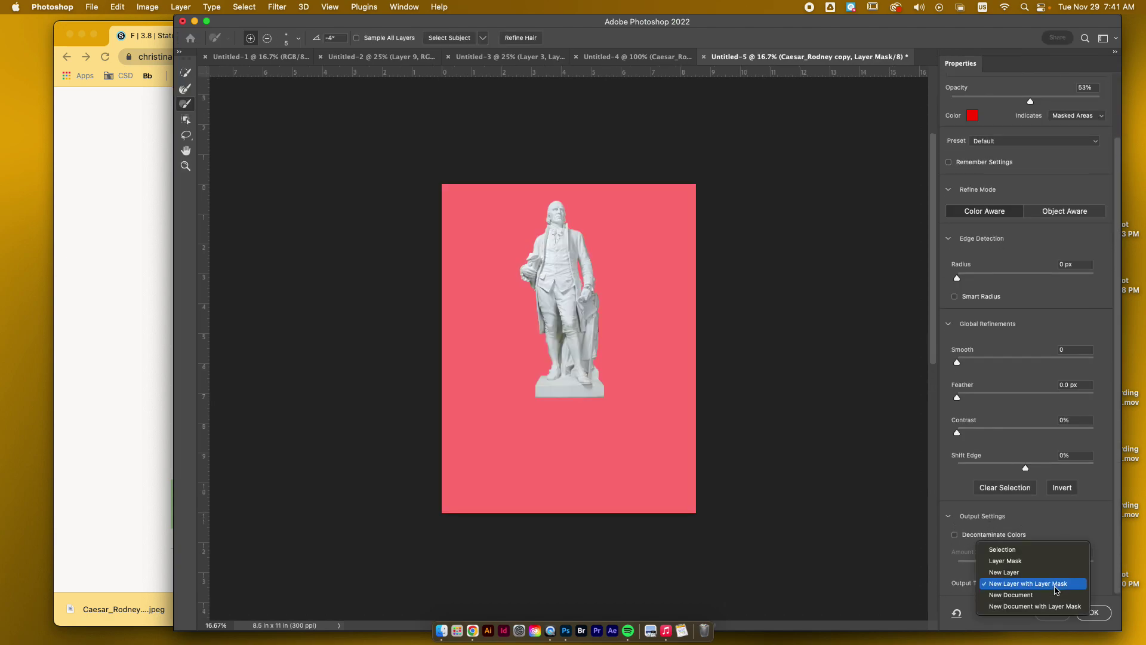
{"action": "left_click", "coordinate": [1016, 563]}
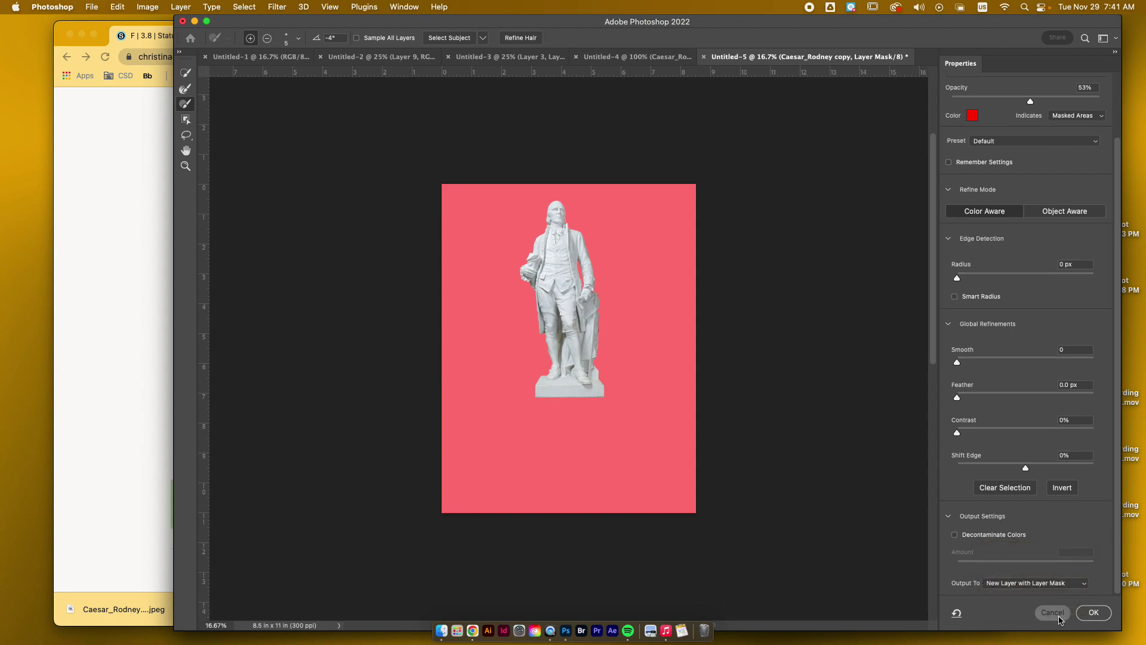
{"action": "left_click", "coordinate": [1035, 608]}
Delete the hidden original Caesar_Rodney layer and move the statue cutout down to about Y 1.13 in
{"action": "left_click_drag", "start_coordinate": [1032, 538], "coordinate": [1103, 621]}
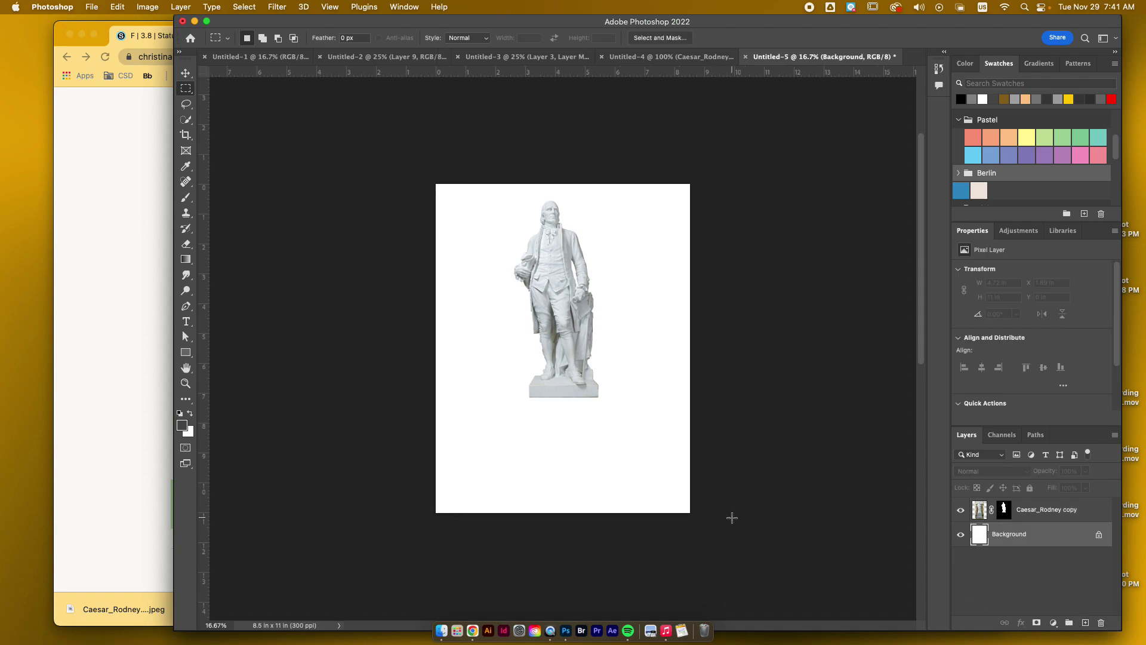
{"action": "scroll", "coordinate": [738, 507], "scroll_direction": "up", "scroll_amount": 2}
{"action": "key", "text": "super+equal"}
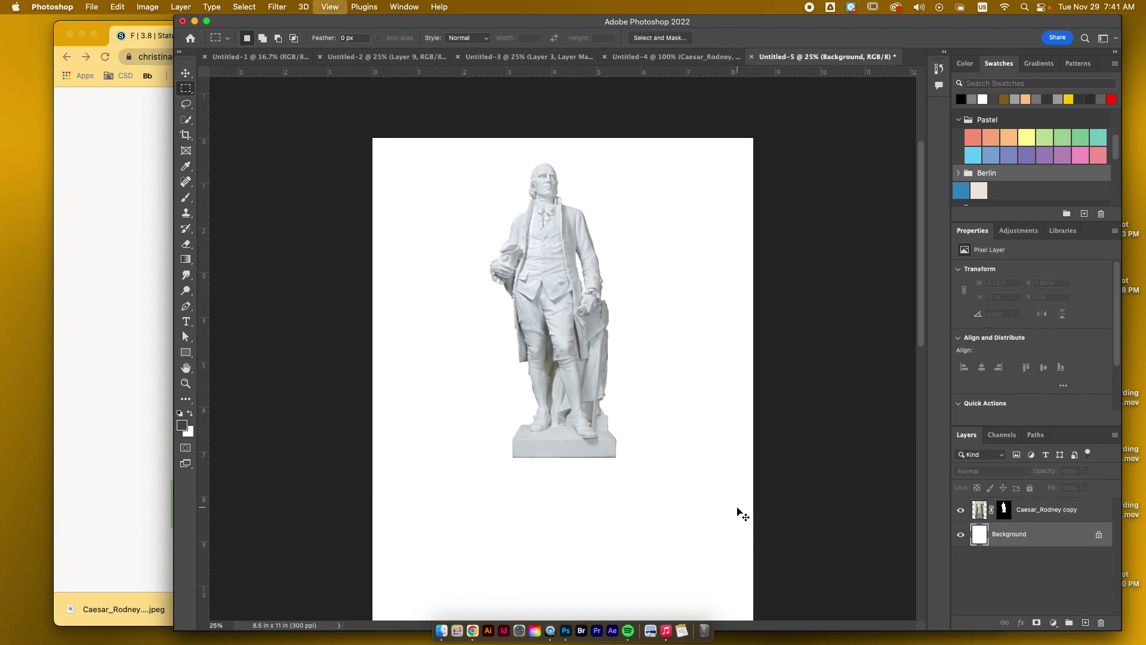
{"action": "key", "text": "super+minus"}
{"action": "key", "text": "super+minus"}
{"action": "key", "text": "v"}
{"action": "left_click_drag", "start_coordinate": [571, 368], "coordinate": [546, 373]}
Switch to Chrome, review the Statue Manipulation assignment's process list, and open a new browser tab
{"action": "left_click", "coordinate": [110, 199]}
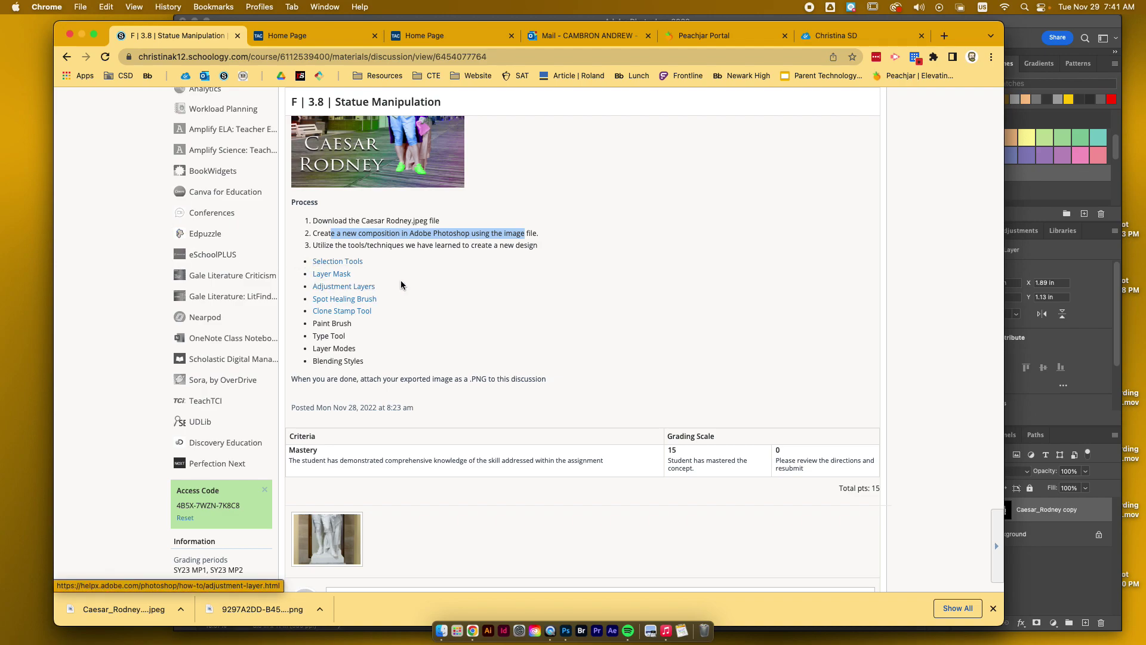
{"action": "left_click", "coordinate": [944, 35]}
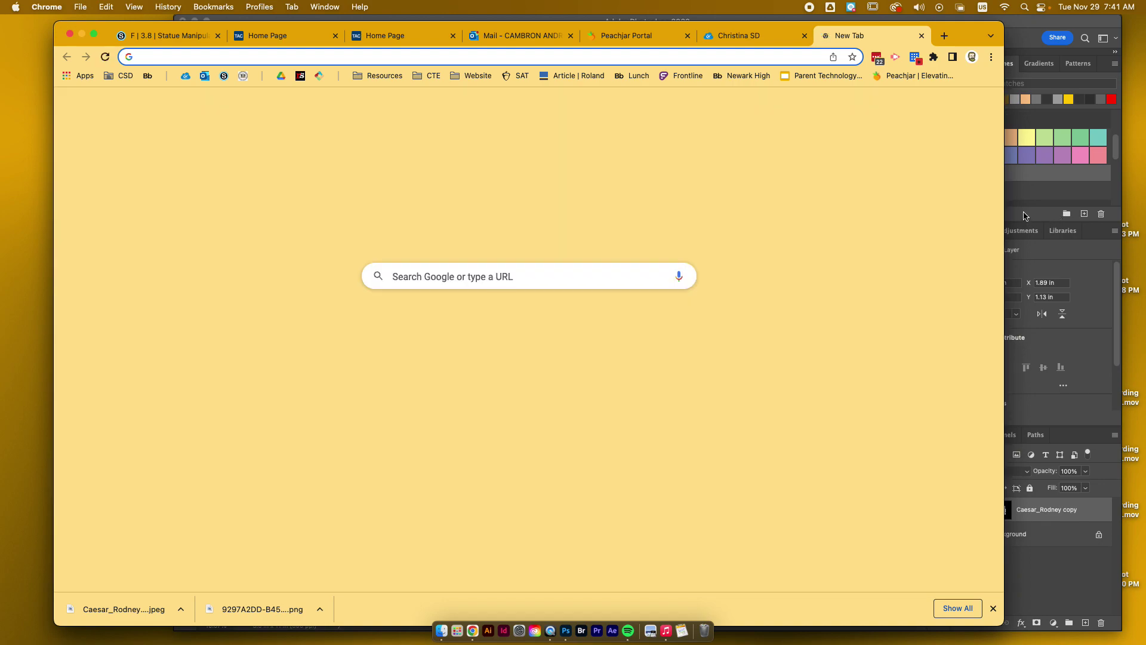
Switch to Photoshop and add a Curves adjustment layer above the Caesar_Rodney copy layer
{"action": "left_click", "coordinate": [1022, 207]}
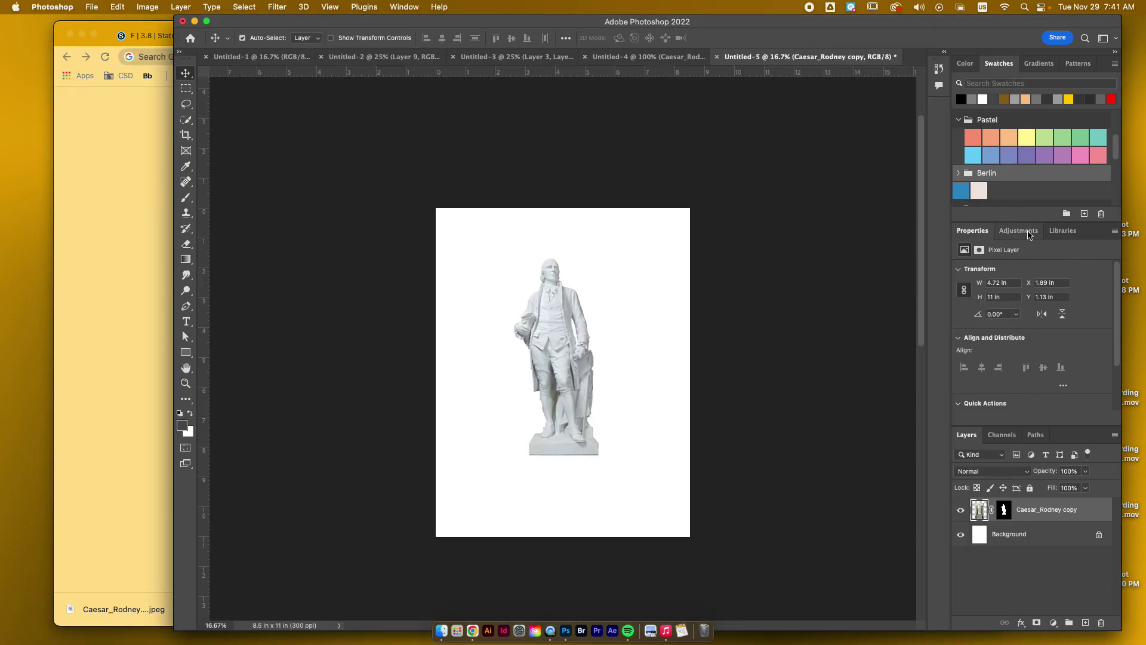
{"action": "left_click", "coordinate": [1022, 232]}
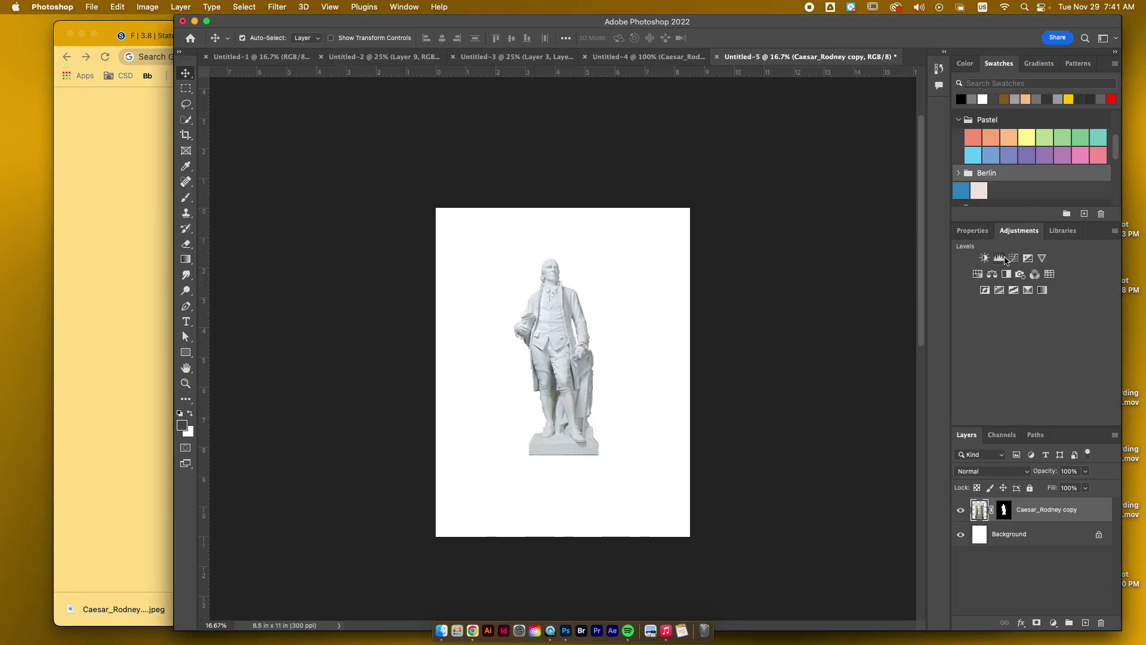
{"action": "left_click", "coordinate": [1018, 262]}
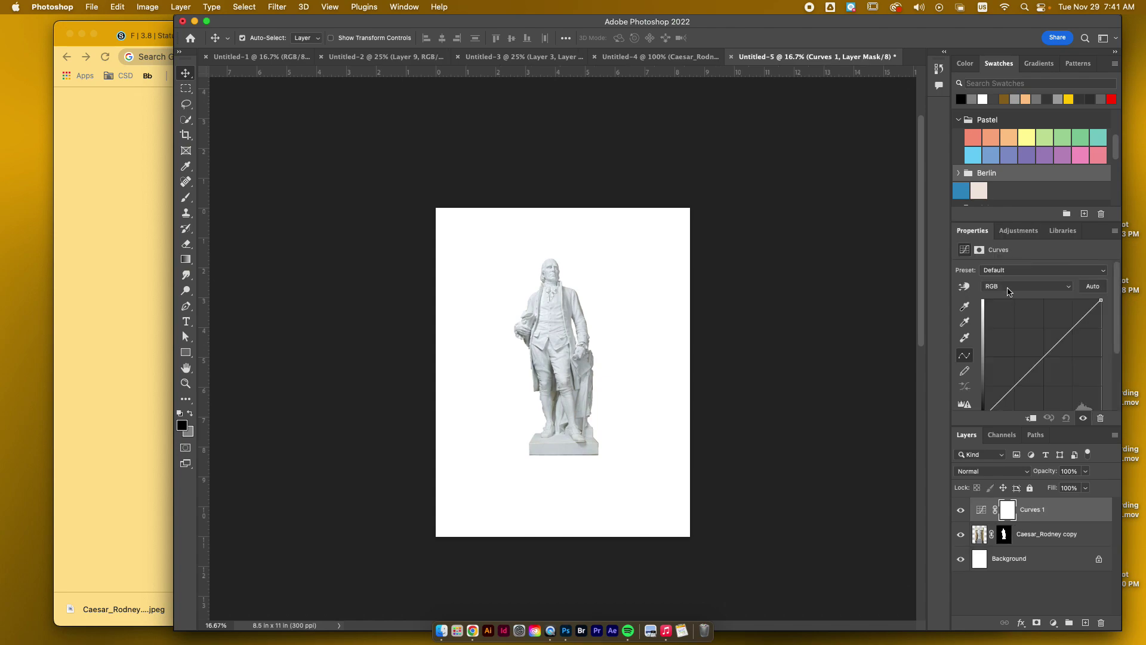
{"action": "left_click_drag", "start_coordinate": [1050, 346], "coordinate": [975, 335]}
Try an Exposure adjustment layer at +0.06 over the statue, and delete both the Exposure and Curves layers
{"action": "left_click", "coordinate": [1018, 230]}
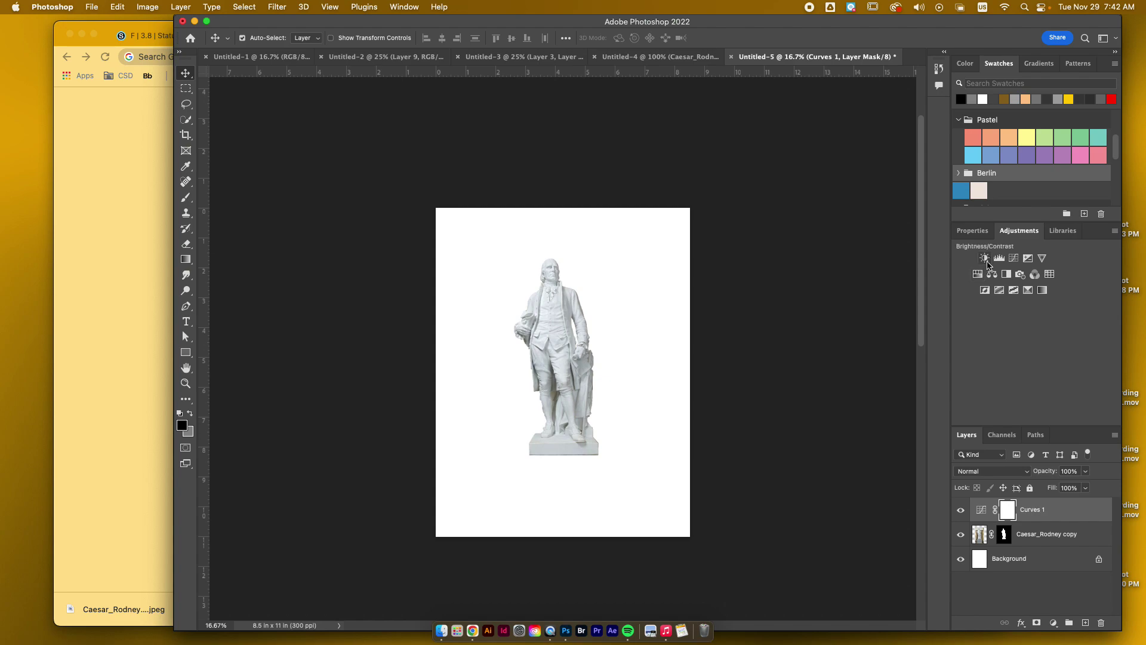
{"action": "left_click", "coordinate": [1028, 259]}
{"action": "left_click_drag", "start_coordinate": [1031, 296], "coordinate": [1031, 301]}
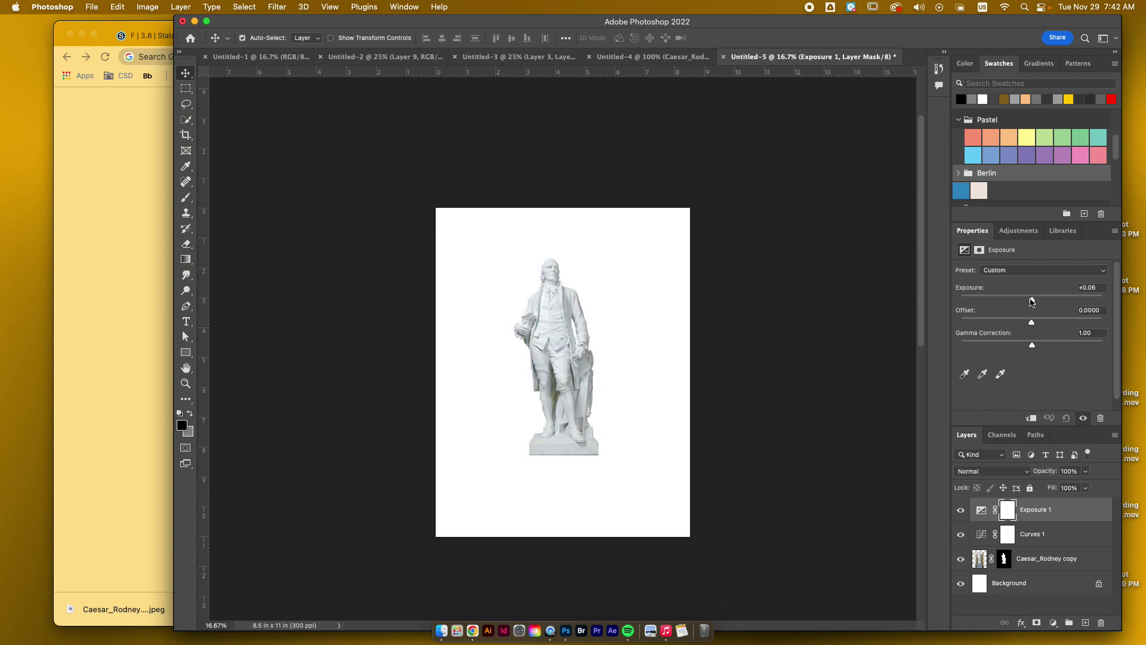
{"action": "key", "text": "super+minus"}
{"action": "key", "text": "super+equal"}
{"action": "key", "text": "super+equal"}
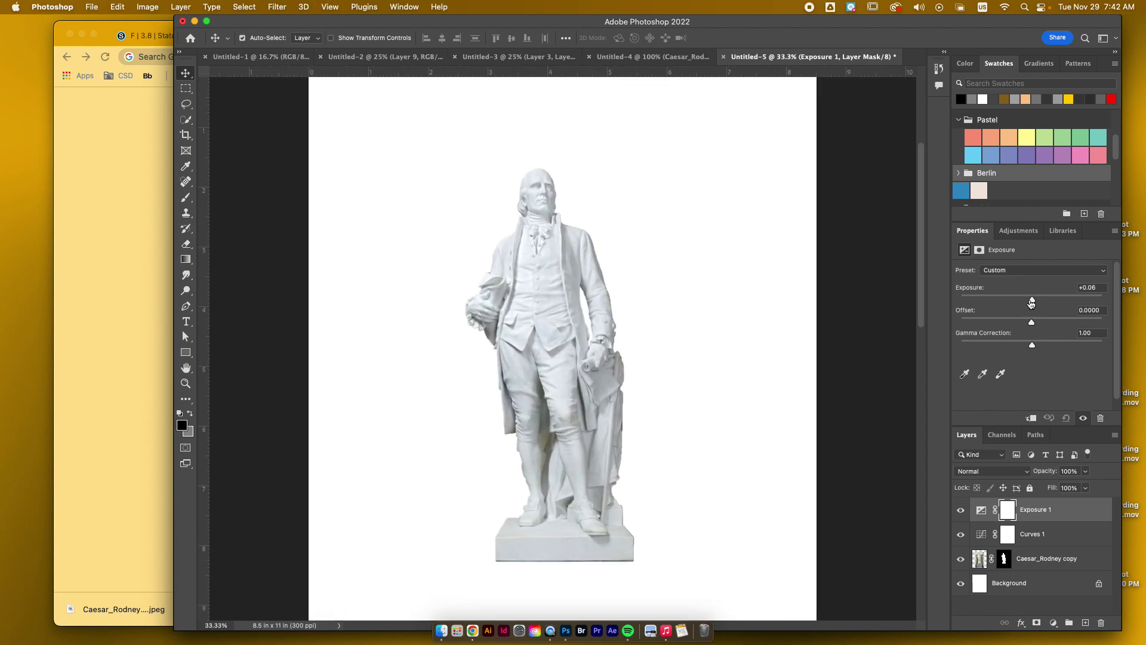
{"action": "key", "text": "BackSpace"}
{"action": "key", "text": "BackSpace"}
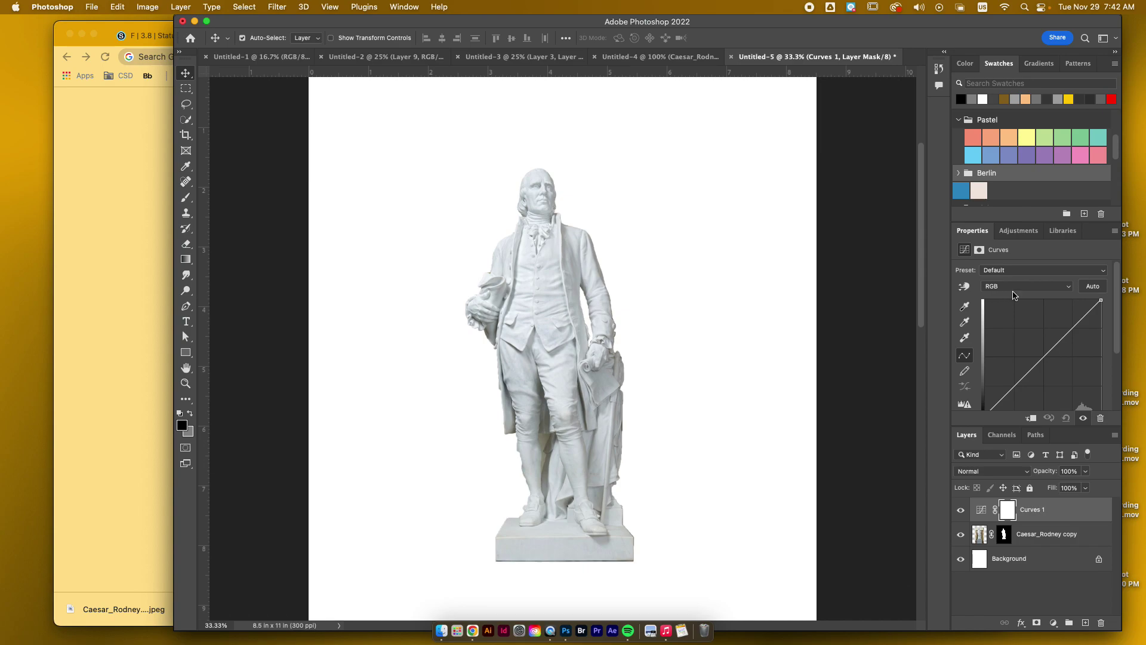
Switch to Chrome and open the Pexels stock photo site in the blank tab
{"action": "left_click", "coordinate": [112, 287]}
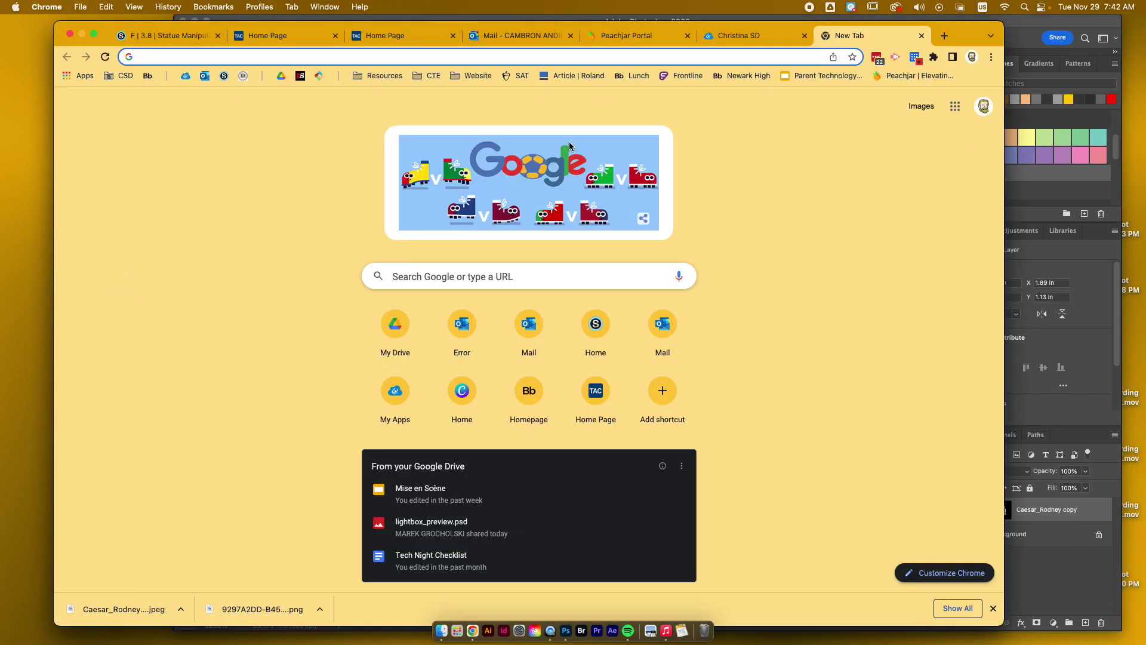
{"action": "type", "text": "pex"}
{"action": "key", "text": "Return"}
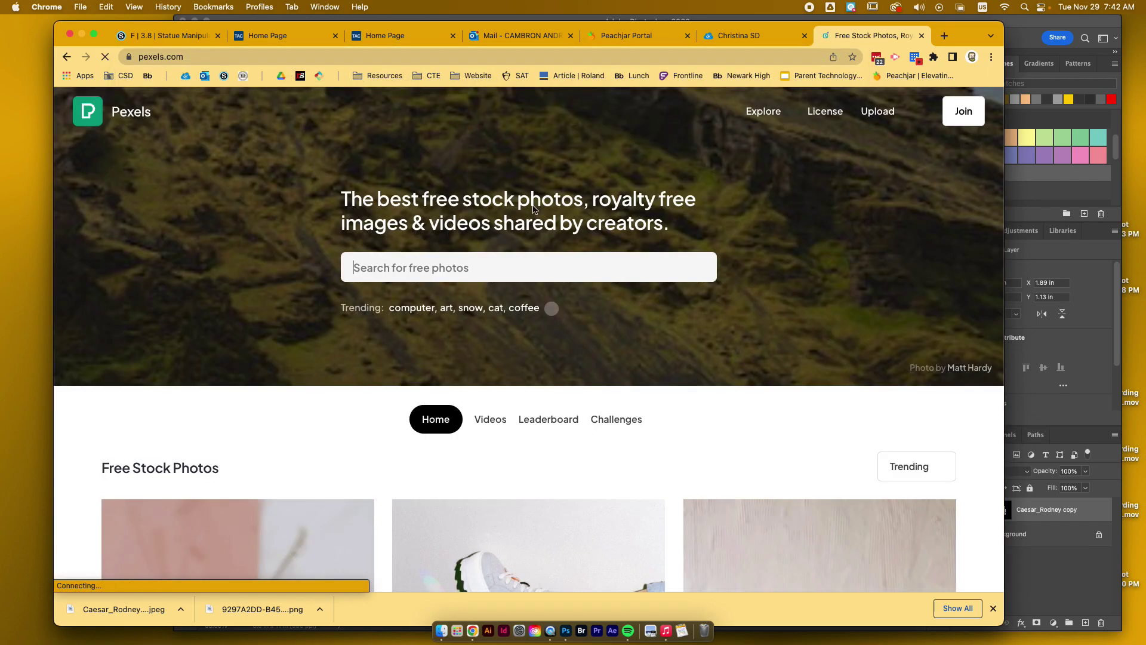
Search Pexels for "desert oasis" and browse the photo results
{"action": "left_click", "coordinate": [468, 262]}
{"action": "type", "text": "d"}
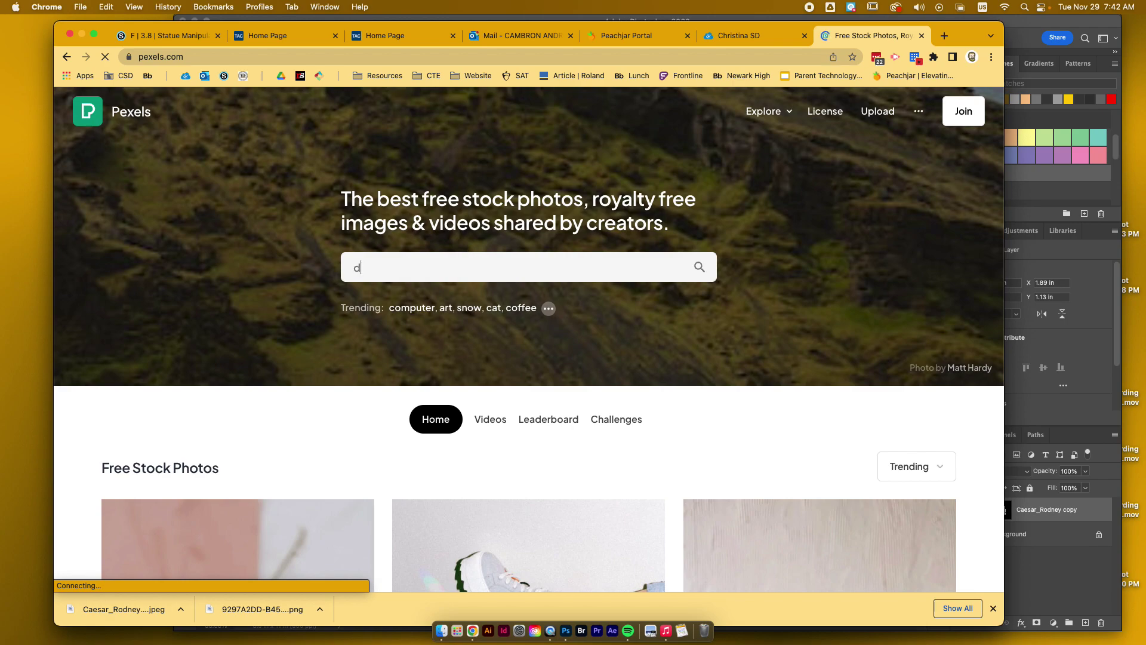
{"action": "type", "text": "esert oasis"}
{"action": "key", "text": "Return"}
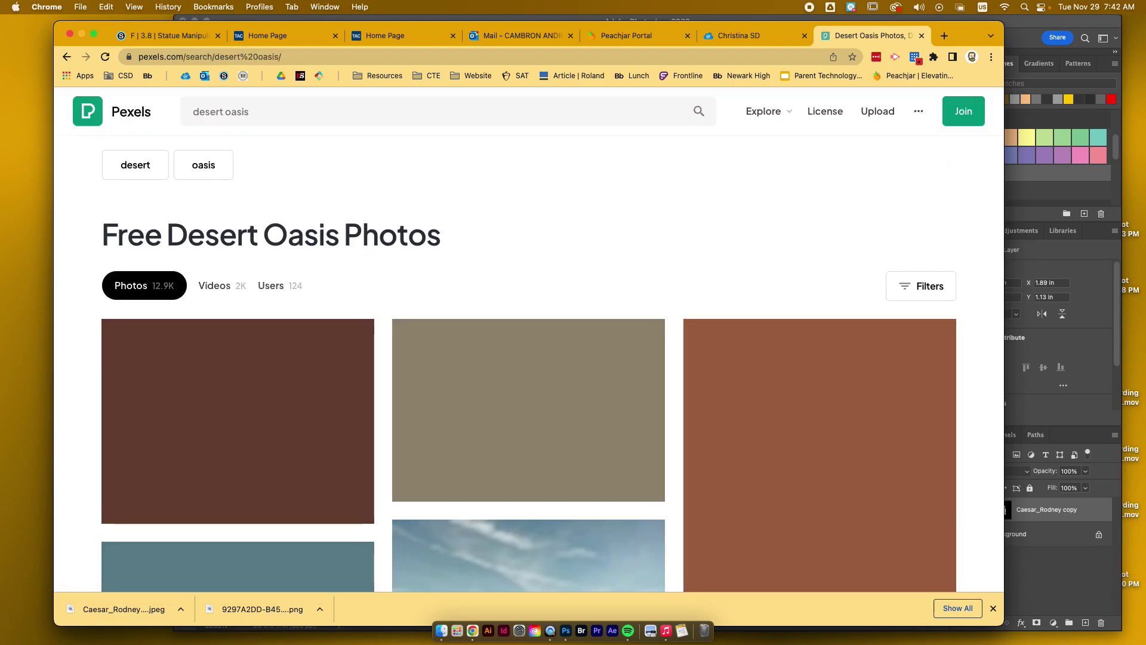
{"action": "scroll", "coordinate": [409, 332], "scroll_direction": "down", "scroll_amount": 5}
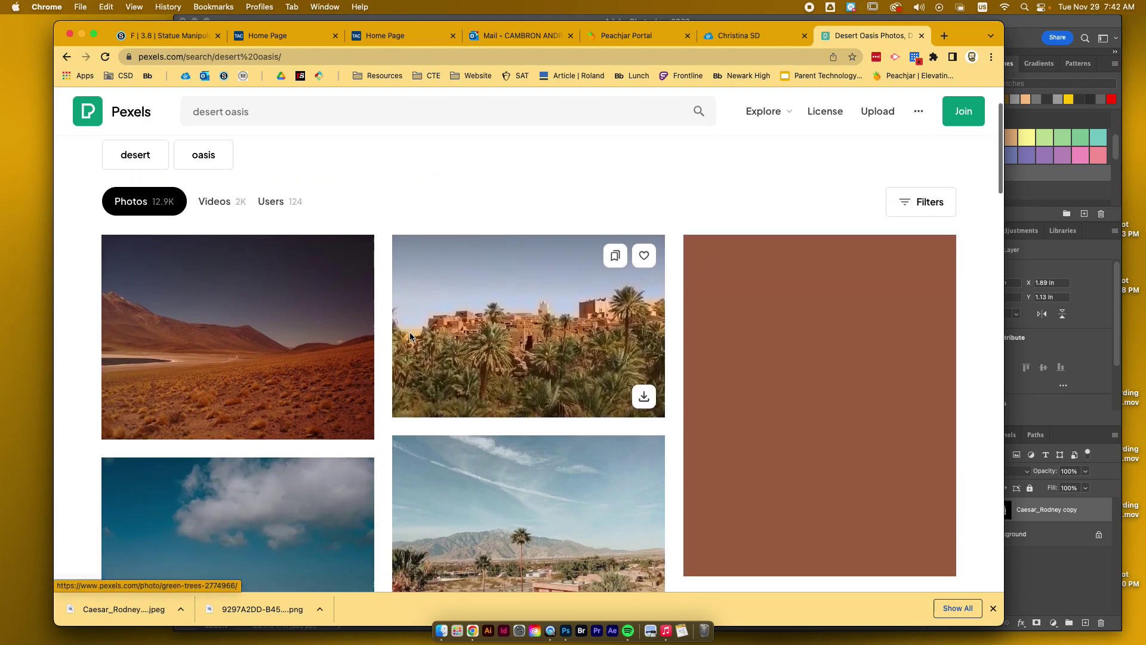
Find the photo of a green boat on a desert lake in the desert oasis results and download it
{"action": "scroll", "coordinate": [410, 336], "scroll_direction": "down", "scroll_amount": 6}
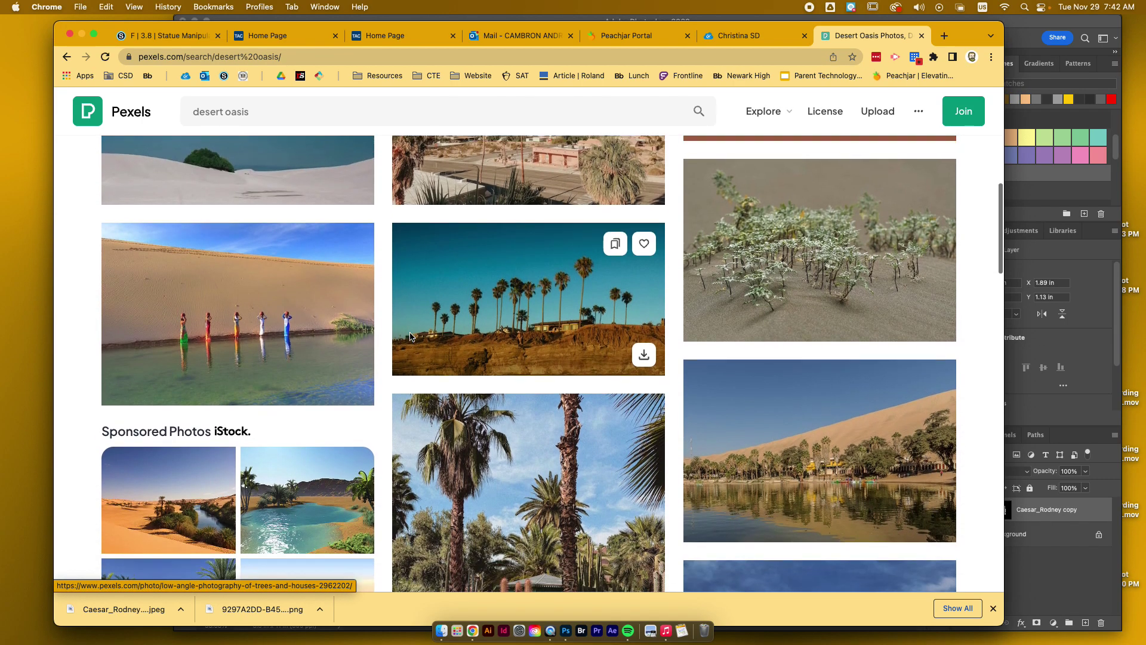
{"action": "scroll", "coordinate": [410, 337], "scroll_direction": "down", "scroll_amount": 8}
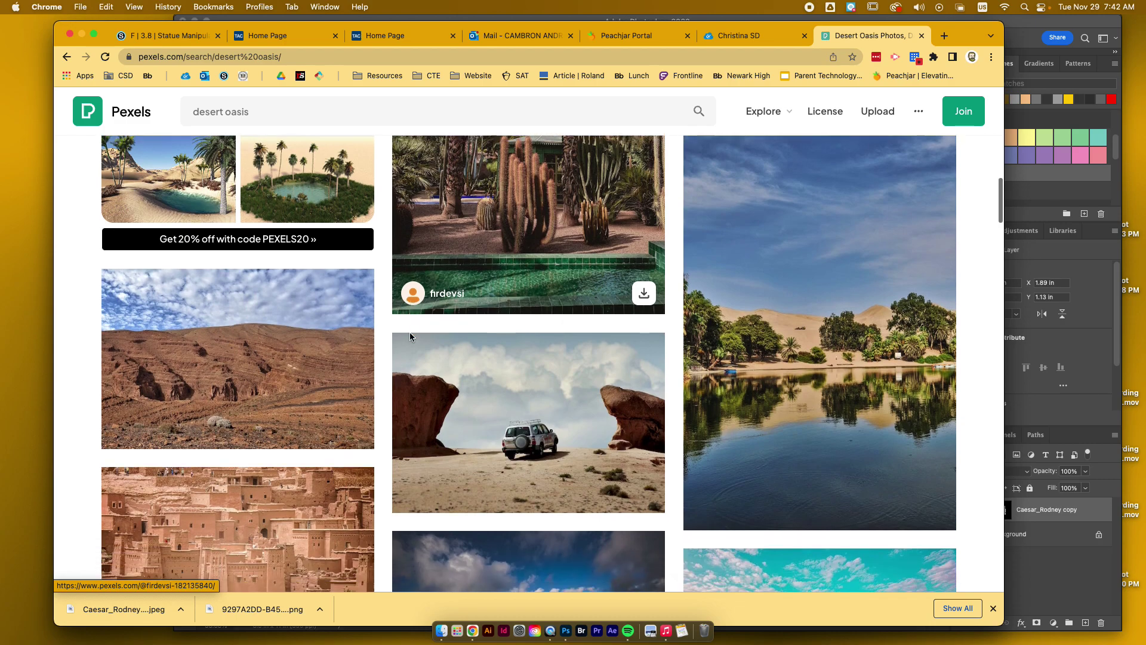
{"action": "scroll", "coordinate": [410, 338], "scroll_direction": "down", "scroll_amount": 6}
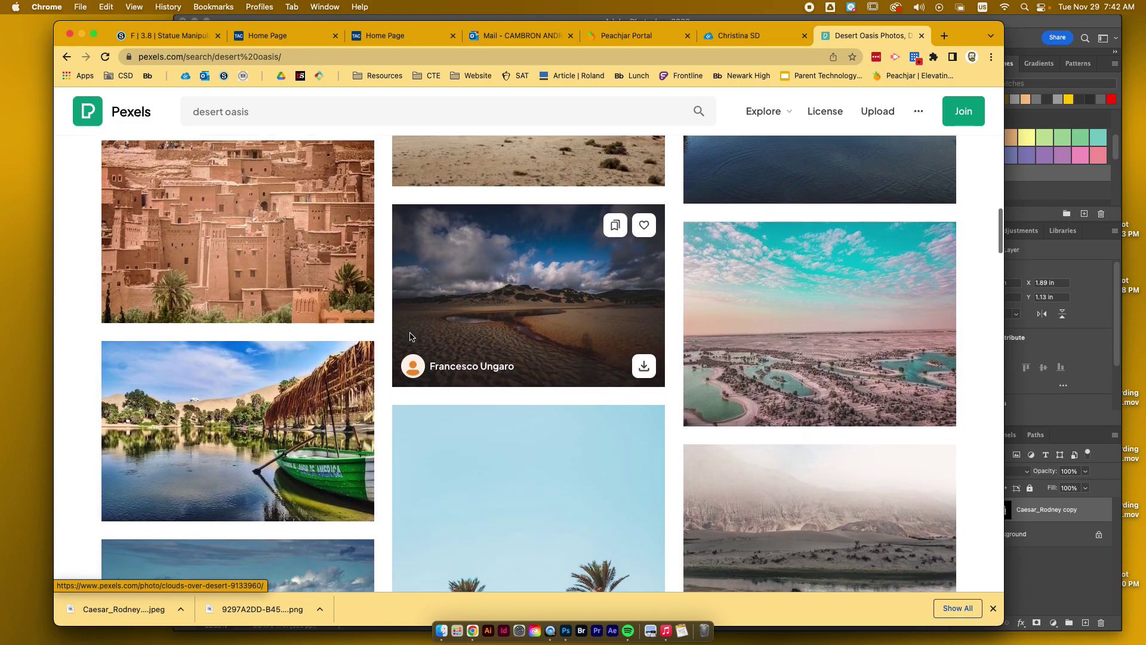
{"action": "scroll", "coordinate": [410, 338], "scroll_direction": "down", "scroll_amount": 2}
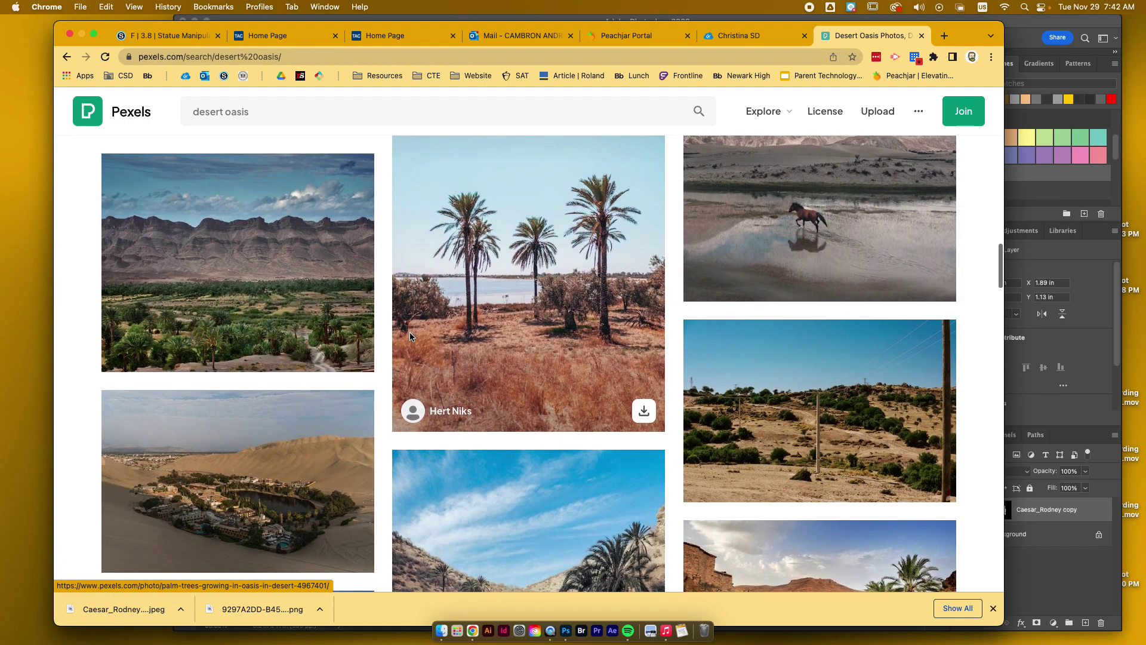
{"action": "scroll", "coordinate": [409, 336], "scroll_direction": "up", "scroll_amount": 10}
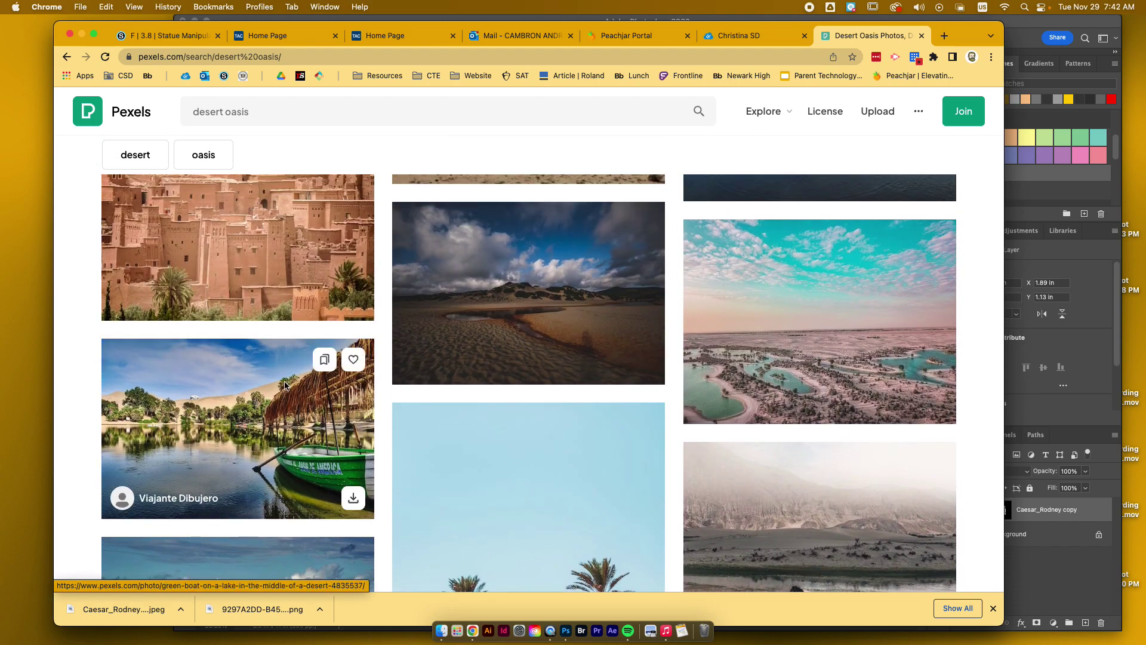
{"action": "left_click", "coordinate": [286, 384]}
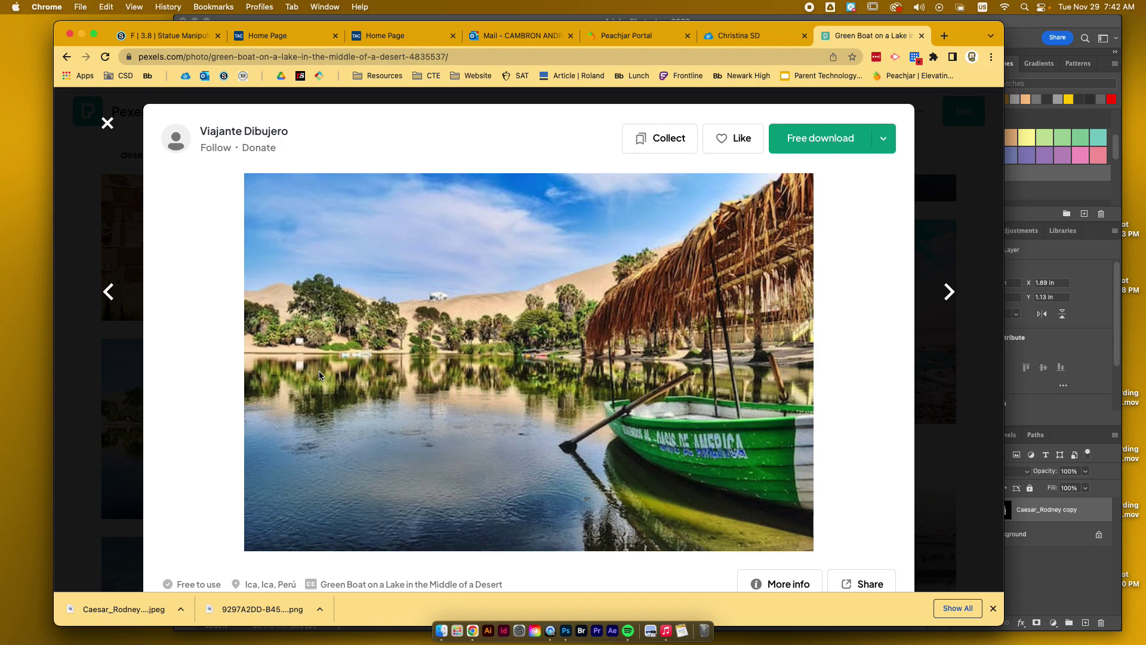
{"action": "scroll", "coordinate": [319, 375], "scroll_direction": "down", "scroll_amount": 5}
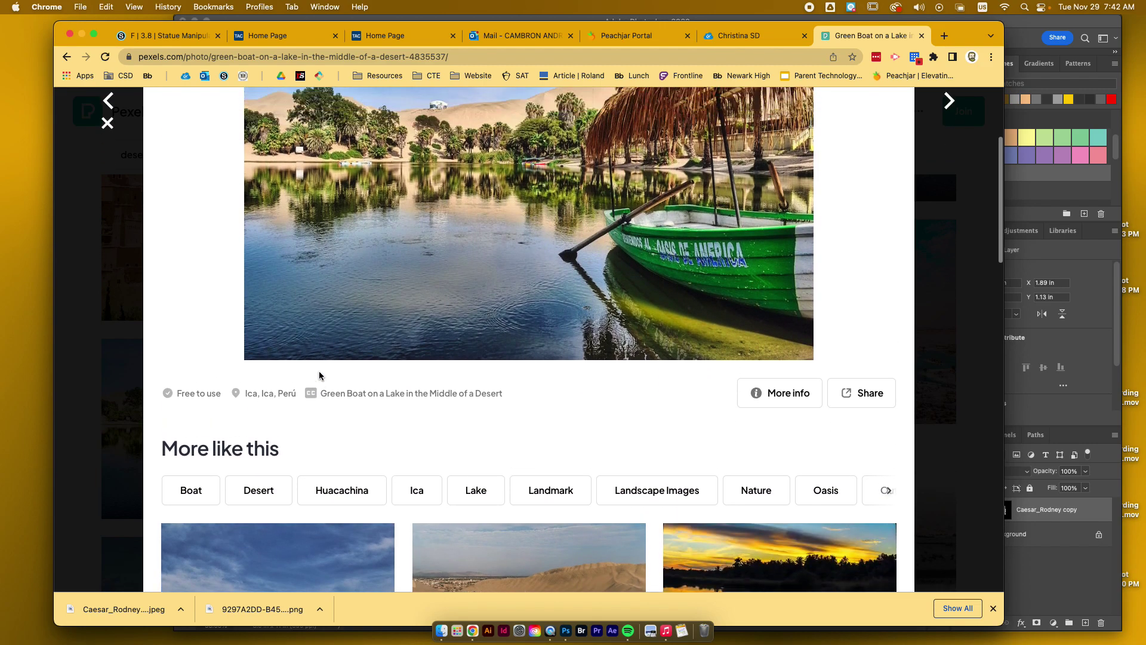
{"action": "scroll", "coordinate": [319, 375], "scroll_direction": "up", "scroll_amount": 5}
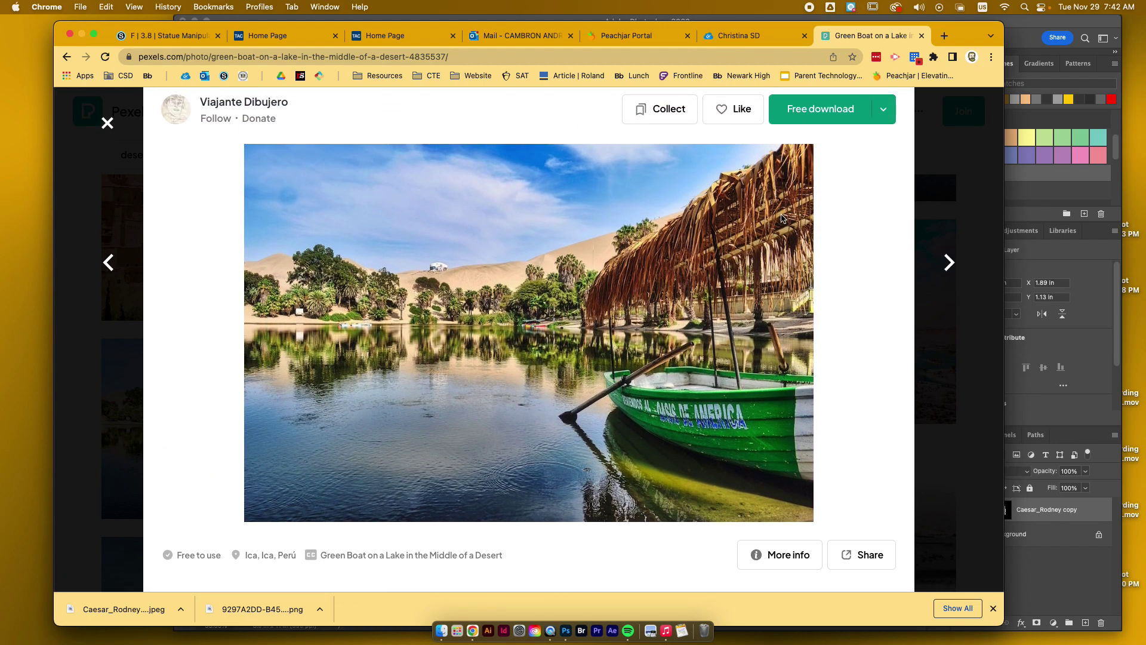
{"action": "scroll", "coordinate": [781, 218], "scroll_direction": "up", "scroll_amount": 1}
{"action": "left_click", "coordinate": [819, 136]}
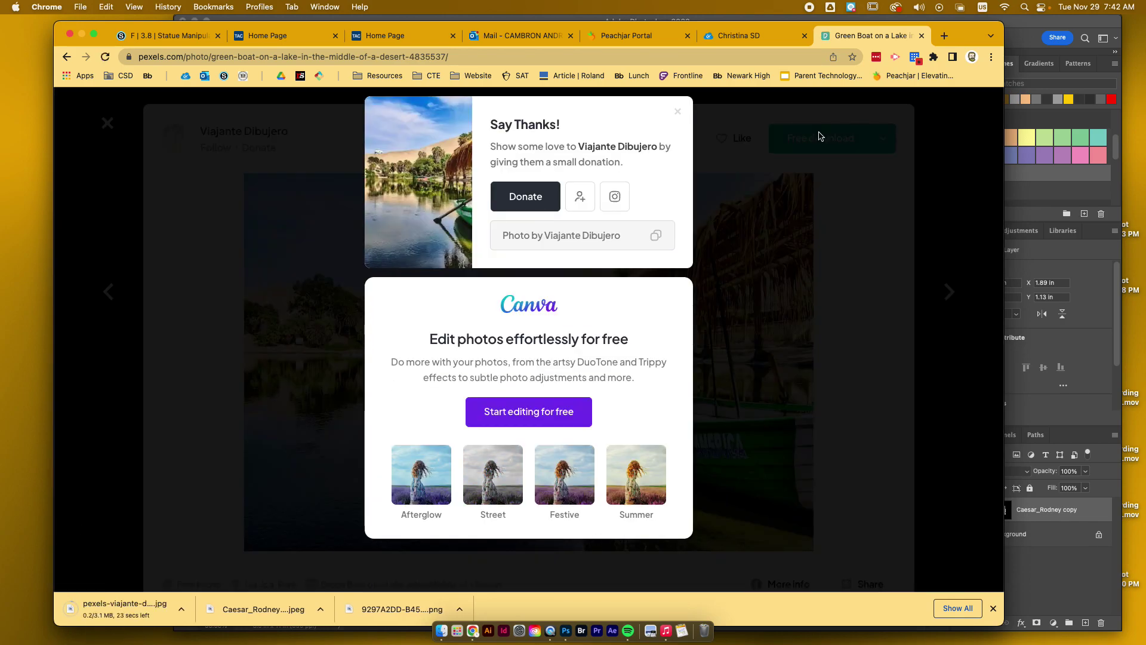
{"action": "left_click", "coordinate": [825, 263]}
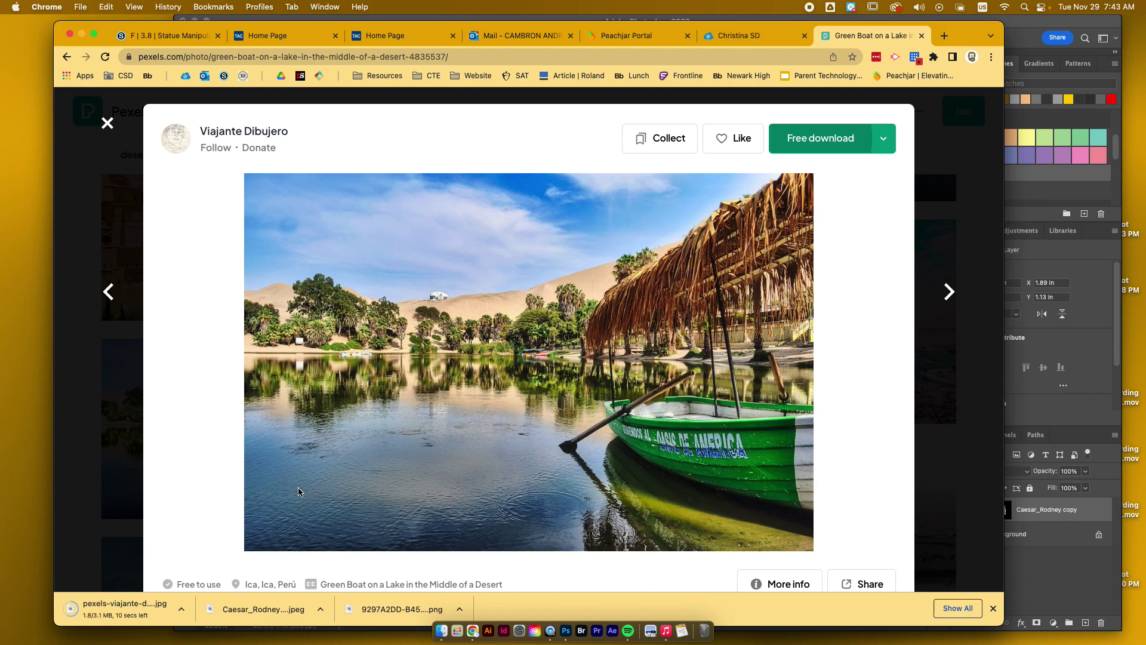
Close the boat photo and look through more of the desert oasis results for other background images
{"action": "left_click", "coordinate": [70, 346]}
{"action": "scroll", "coordinate": [256, 429], "scroll_direction": "down", "scroll_amount": 4}
{"action": "scroll", "coordinate": [257, 430], "scroll_direction": "down", "scroll_amount": 20}
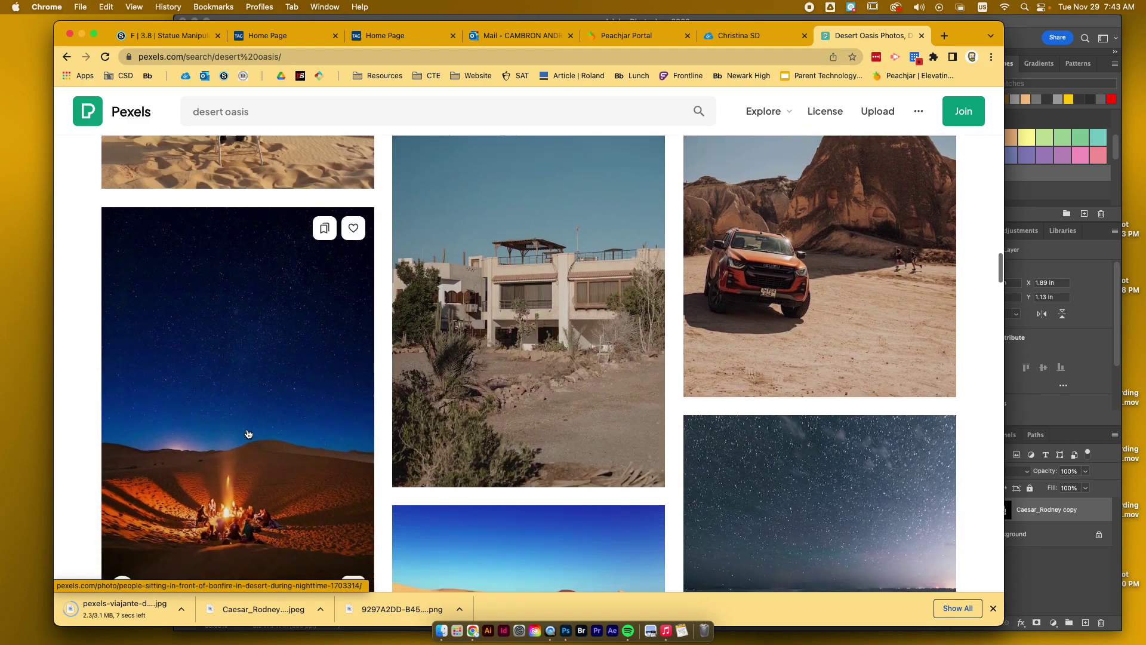
{"action": "scroll", "coordinate": [248, 434], "scroll_direction": "down", "scroll_amount": 10}
{"action": "scroll", "coordinate": [249, 434], "scroll_direction": "down", "scroll_amount": 10}
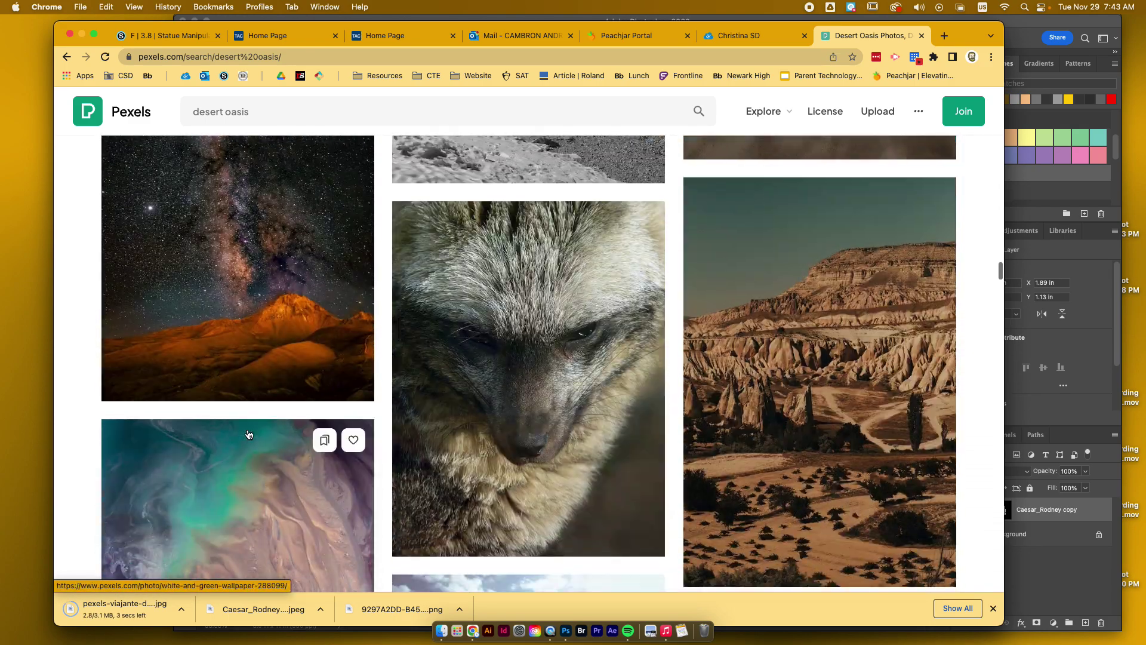
{"action": "scroll", "coordinate": [249, 434], "scroll_direction": "down", "scroll_amount": 10}
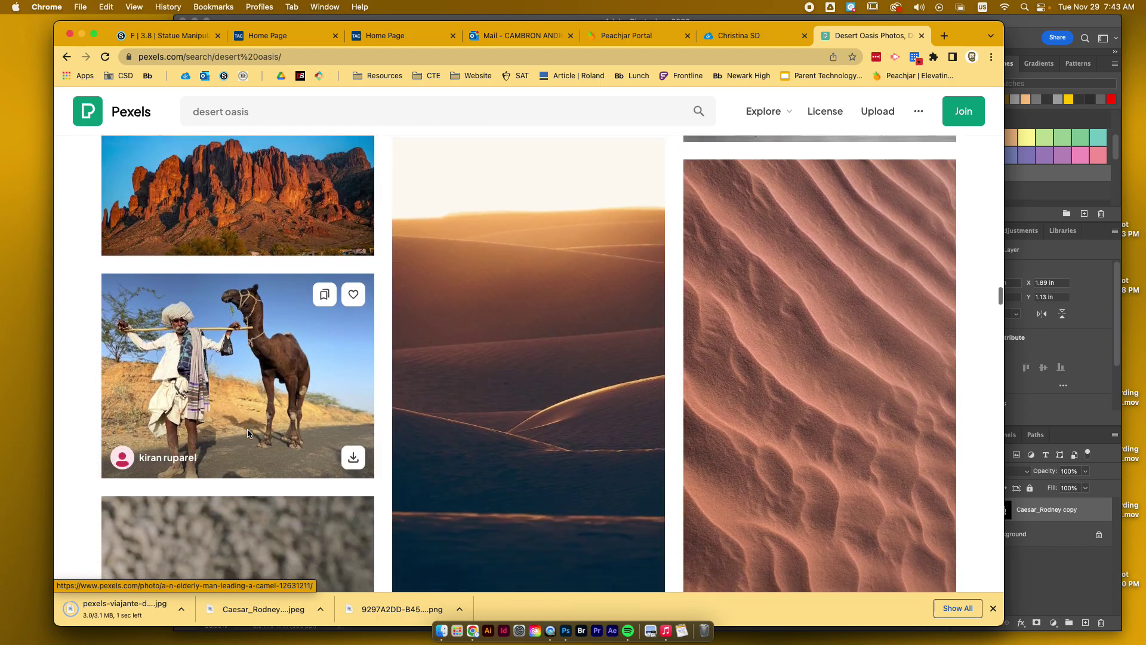
{"action": "scroll", "coordinate": [249, 434], "scroll_direction": "down", "scroll_amount": 10}
{"action": "scroll", "coordinate": [247, 429], "scroll_direction": "down", "scroll_amount": 5}
{"action": "scroll", "coordinate": [247, 429], "scroll_direction": "down", "scroll_amount": 15}
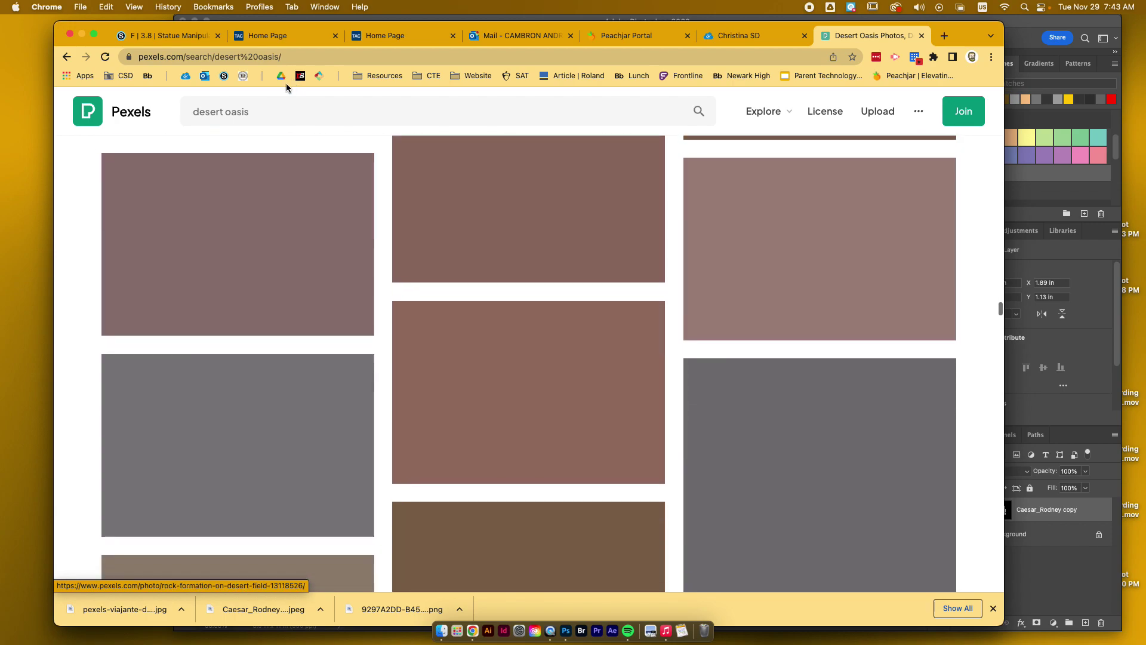
Search Pexels for "dune"
{"action": "left_click", "coordinate": [286, 111]}
{"action": "type", "text": "dune"}
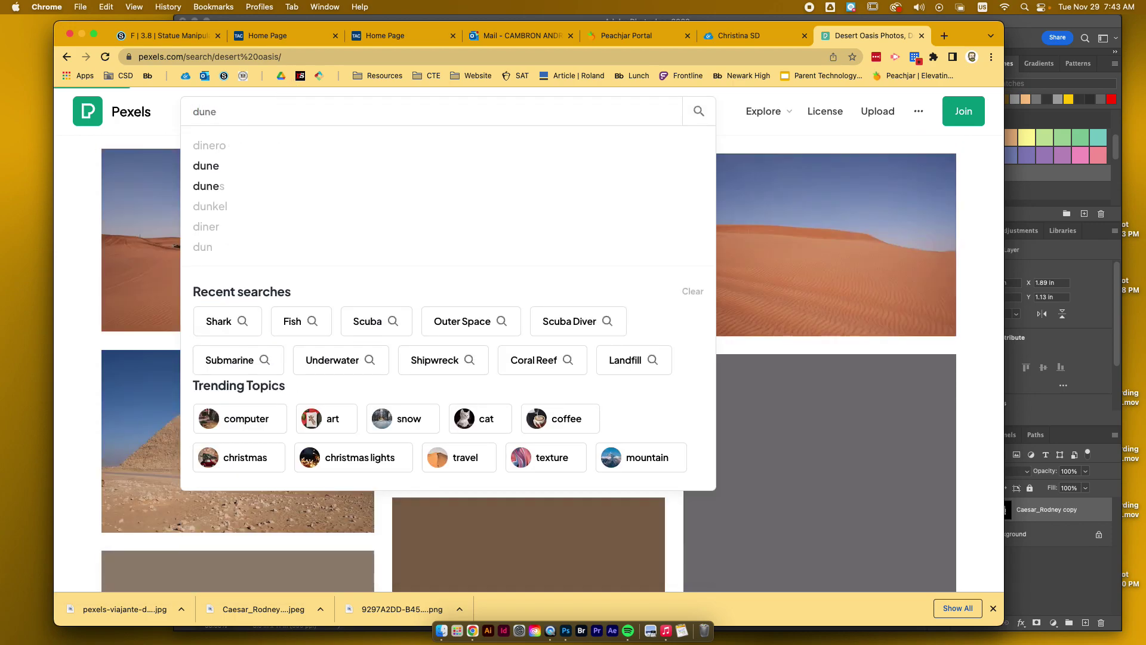
{"action": "key", "text": "Return"}
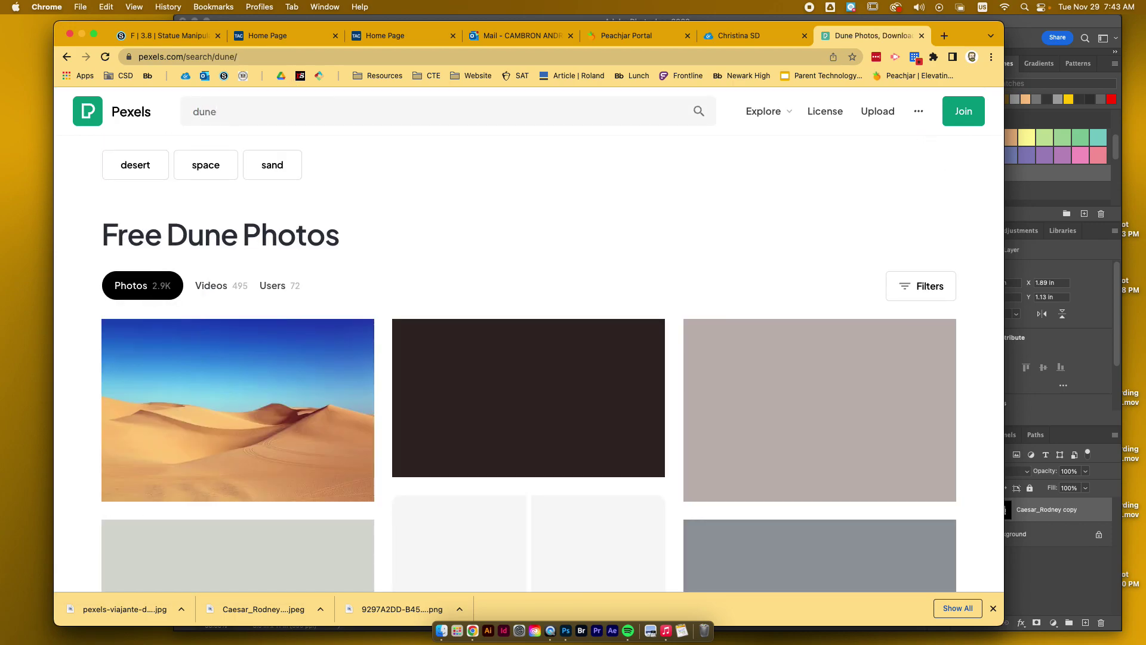
Browse the dune photos and download the Desert Under Blue Sky image from Pixabay
{"action": "scroll", "coordinate": [368, 214], "scroll_direction": "down", "scroll_amount": 3}
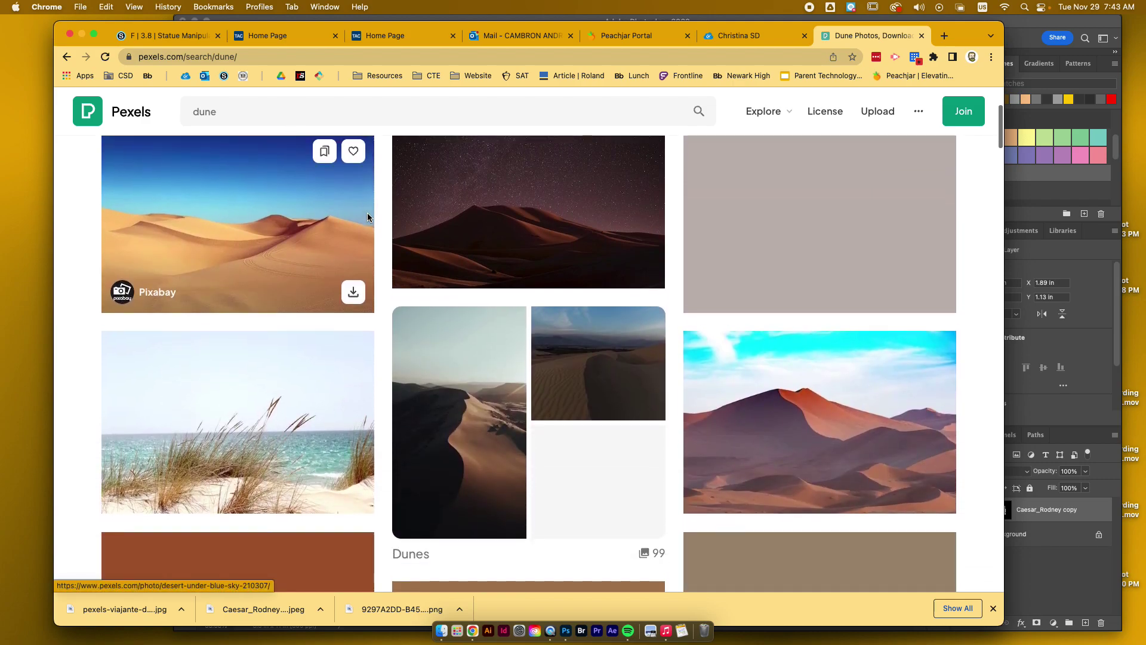
{"action": "scroll", "coordinate": [534, 384], "scroll_direction": "down", "scroll_amount": 7}
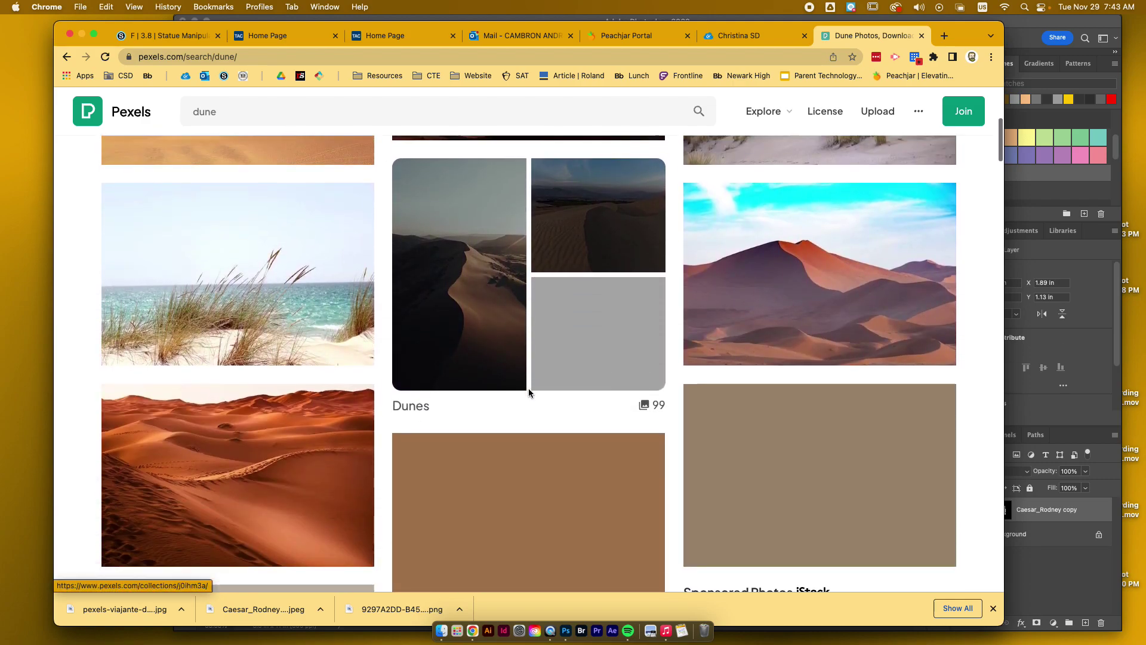
{"action": "scroll", "coordinate": [528, 381], "scroll_direction": "down", "scroll_amount": 1}
{"action": "scroll", "coordinate": [206, 309], "scroll_direction": "up", "scroll_amount": 8}
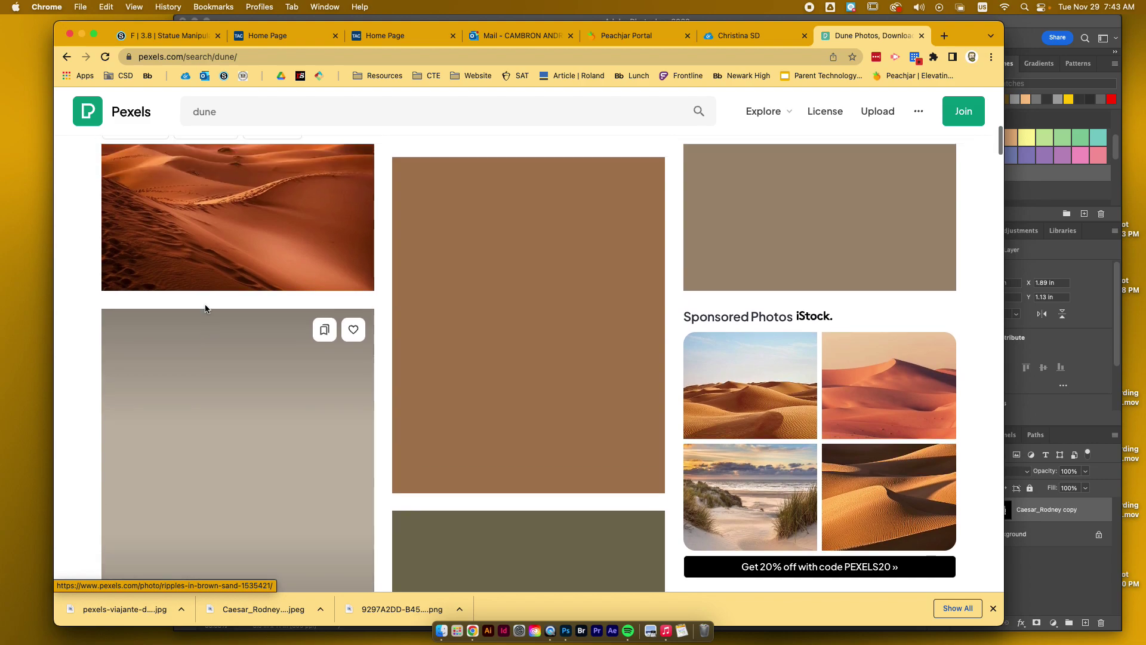
{"action": "scroll", "coordinate": [205, 309], "scroll_direction": "up", "scroll_amount": 3}
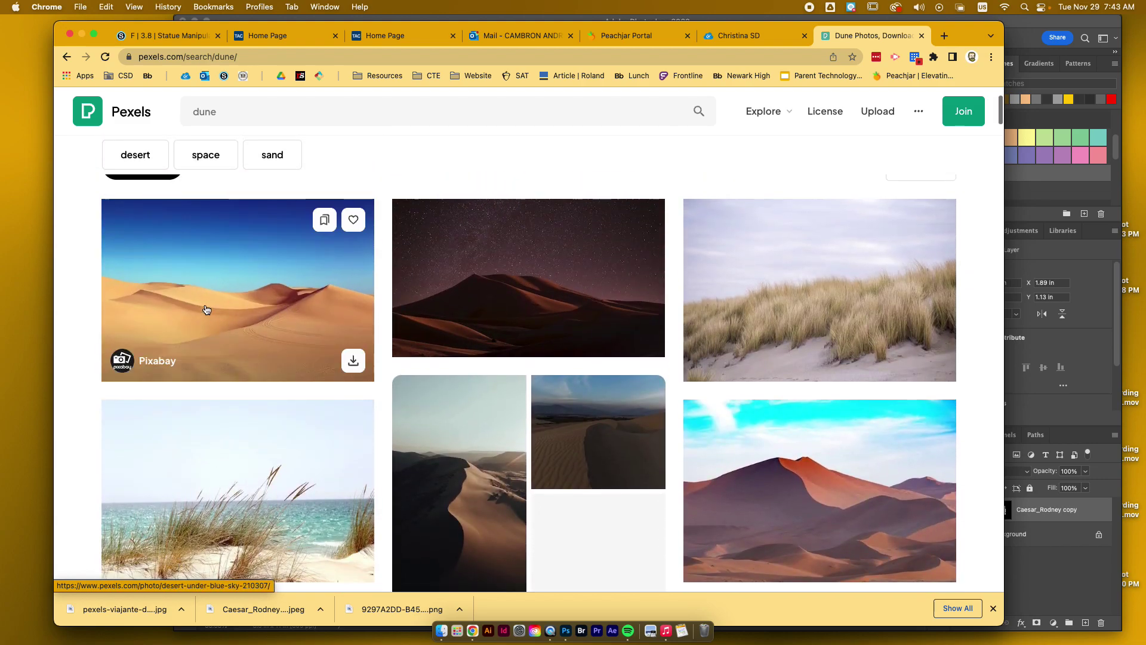
{"action": "scroll", "coordinate": [215, 302], "scroll_direction": "up", "scroll_amount": 1}
{"action": "left_click", "coordinate": [253, 323]}
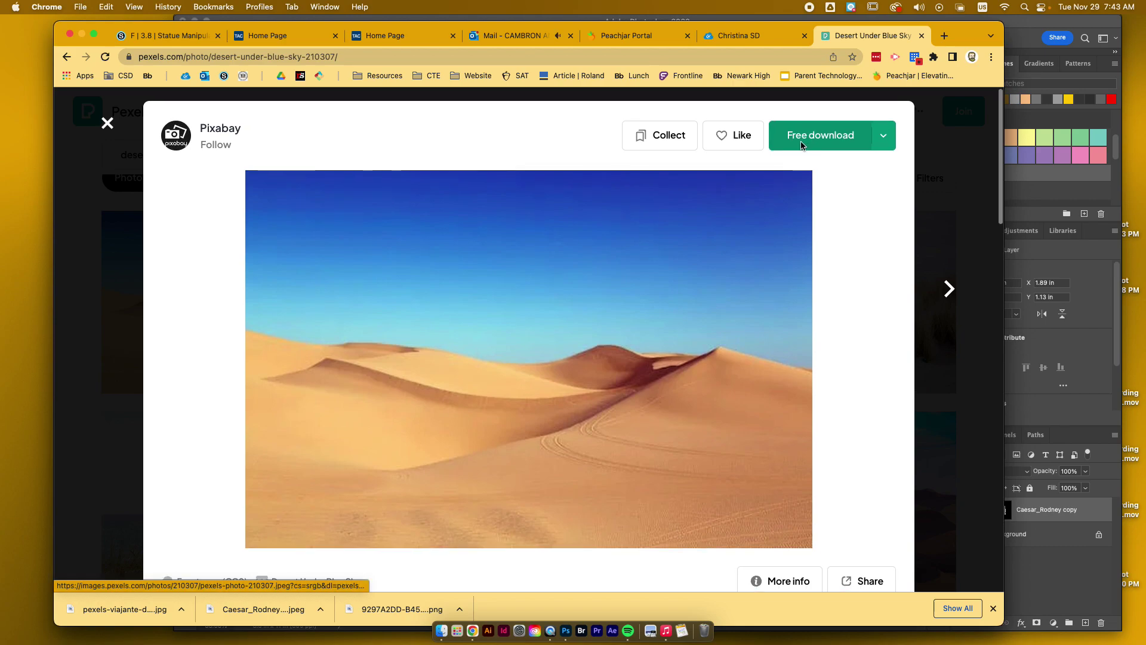
{"action": "left_click", "coordinate": [824, 137]}
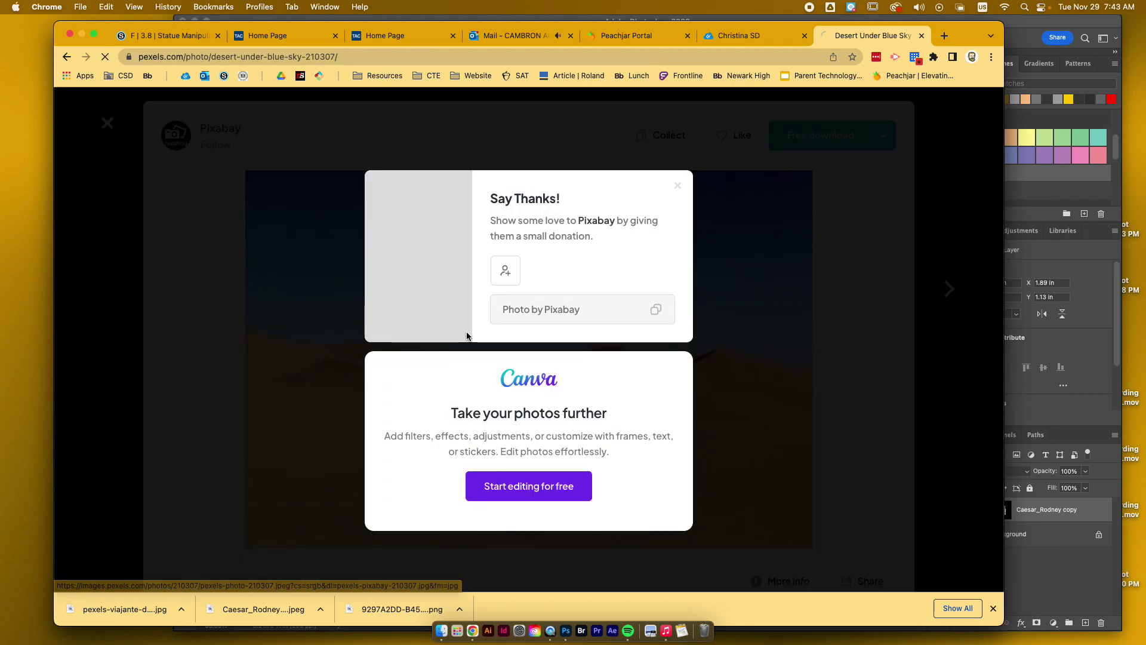
Switch to Photoshop and place the downloaded green boat lake JPEG from the Finder Downloads folder into the statue document
{"action": "left_click", "coordinate": [1072, 364]}
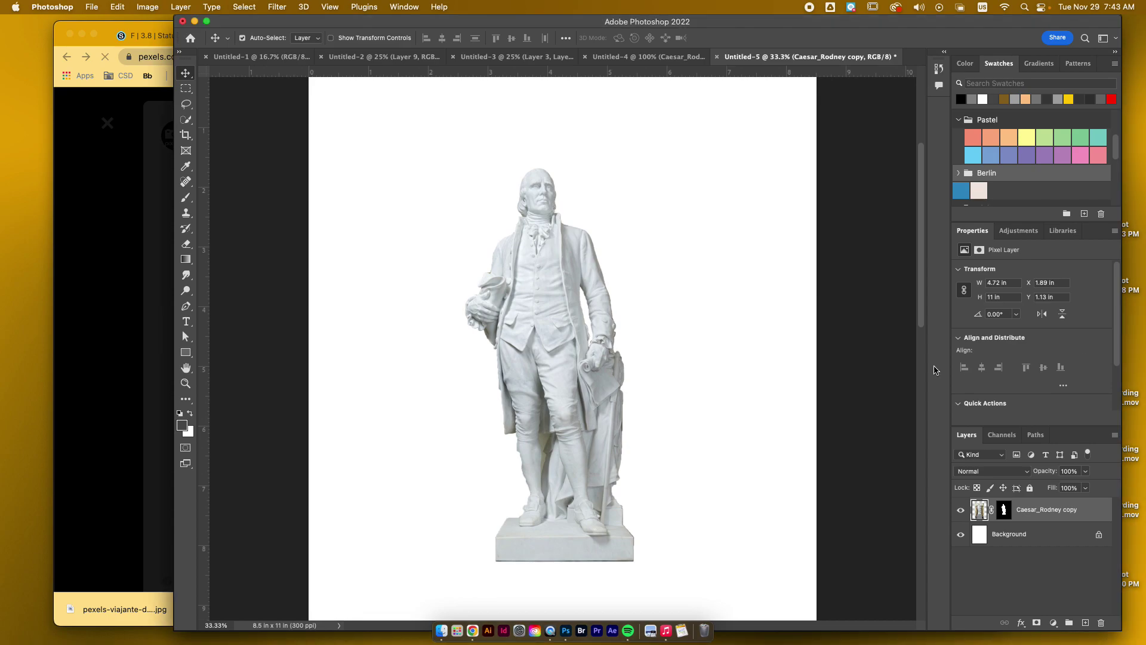
{"action": "scroll", "coordinate": [852, 460], "scroll_direction": "down", "scroll_amount": 3}
{"action": "key", "text": "super+minus"}
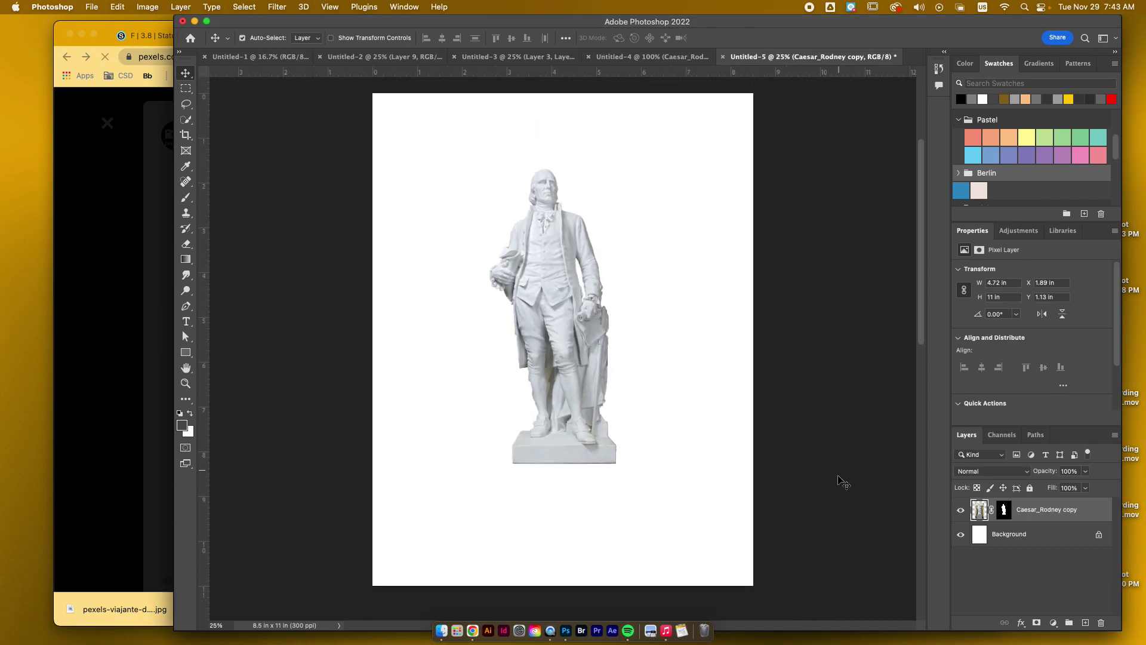
{"action": "left_click", "coordinate": [442, 631]}
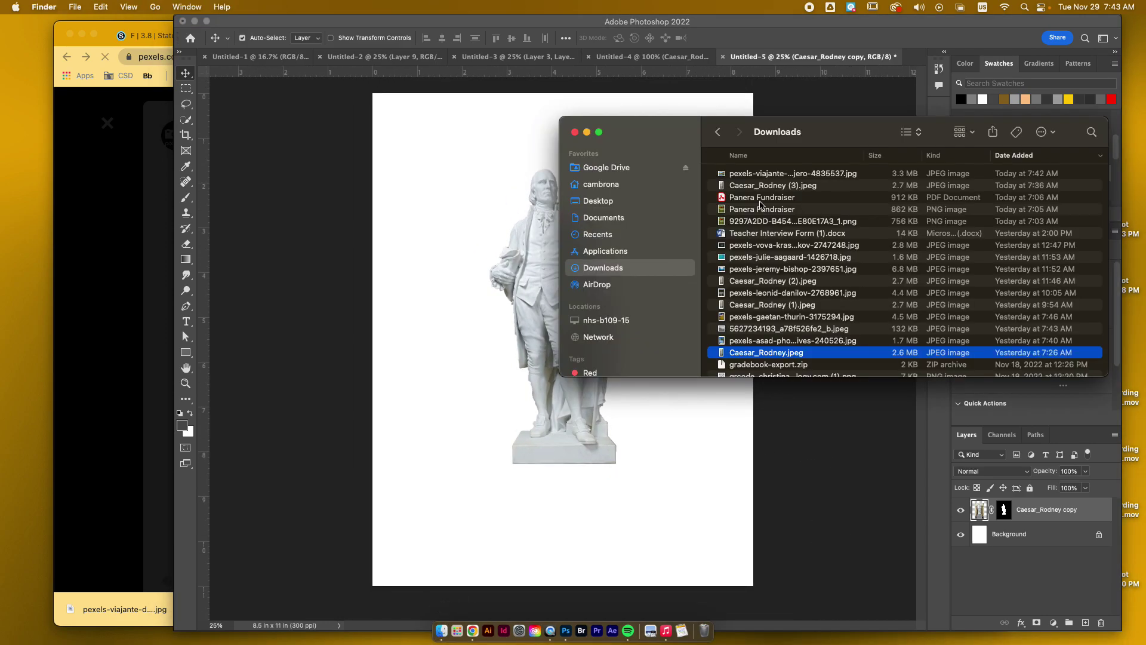
{"action": "left_click", "coordinate": [757, 173]}
{"action": "key", "text": "space"}
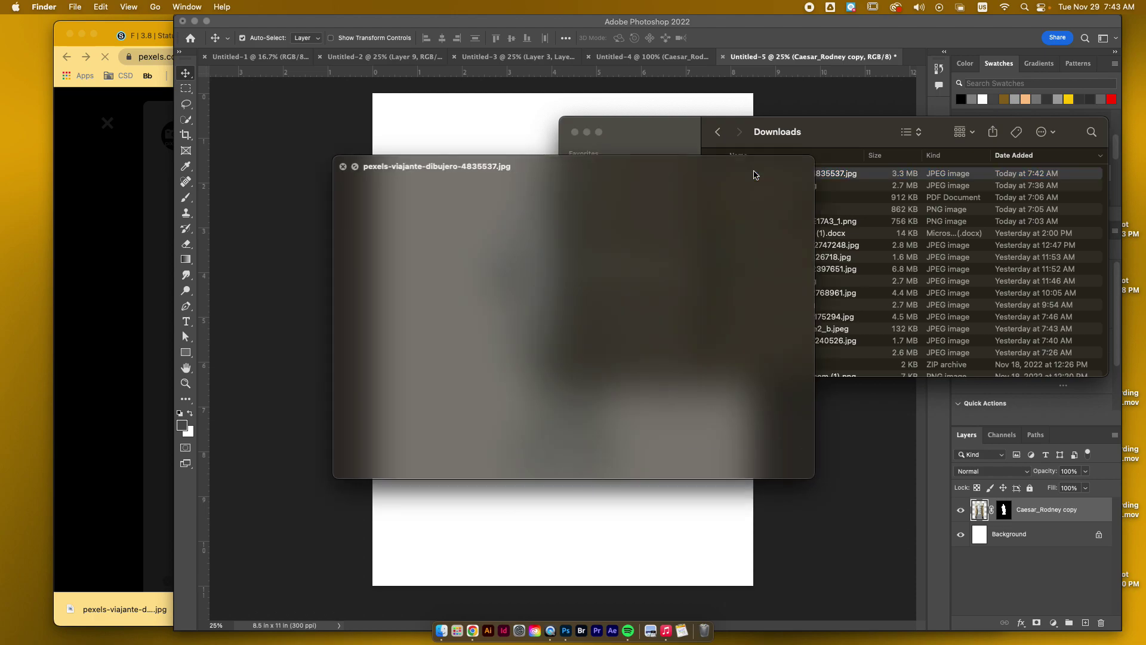
{"action": "key", "text": "space"}
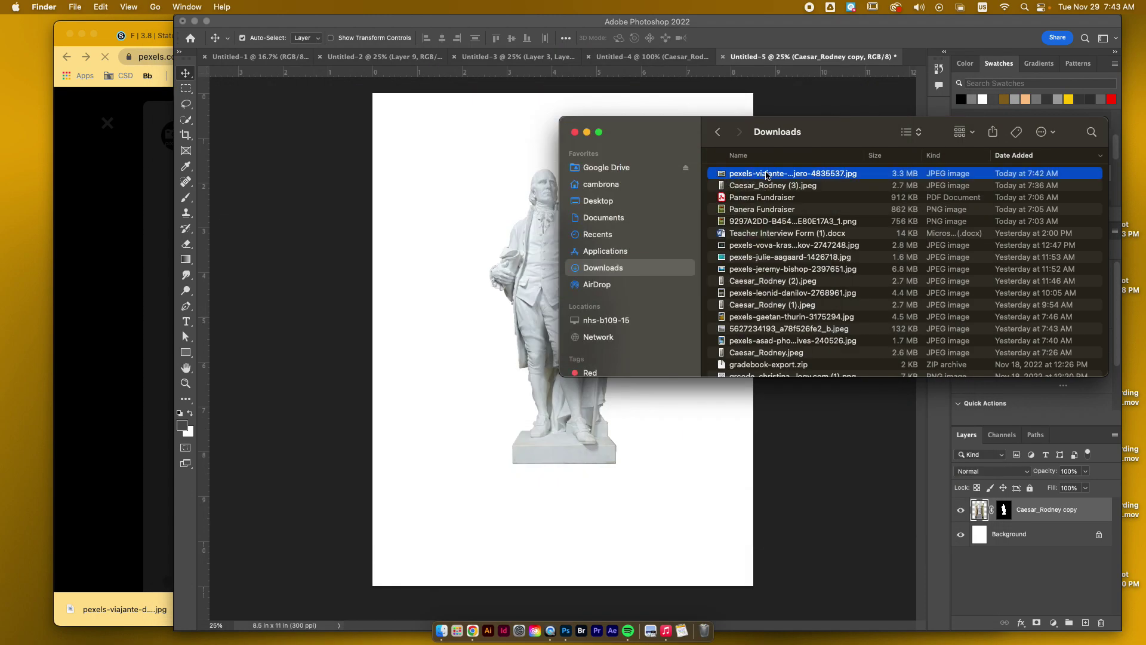
{"action": "left_click", "coordinate": [399, 192]}
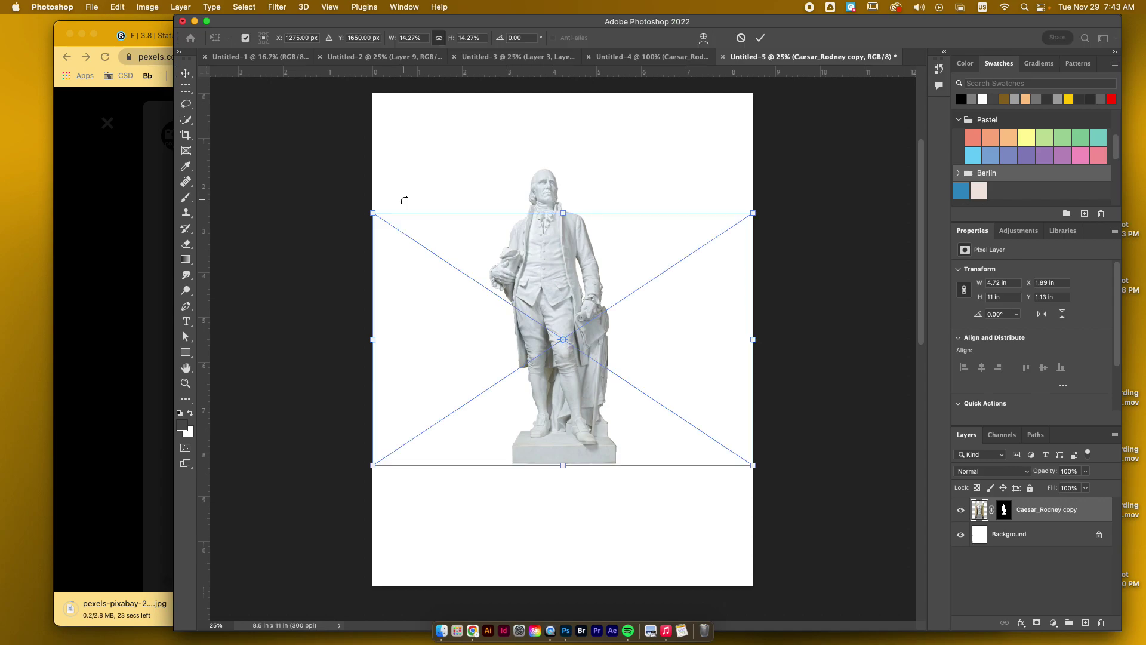
{"action": "left_click_drag", "start_coordinate": [404, 200], "coordinate": [431, 209]}
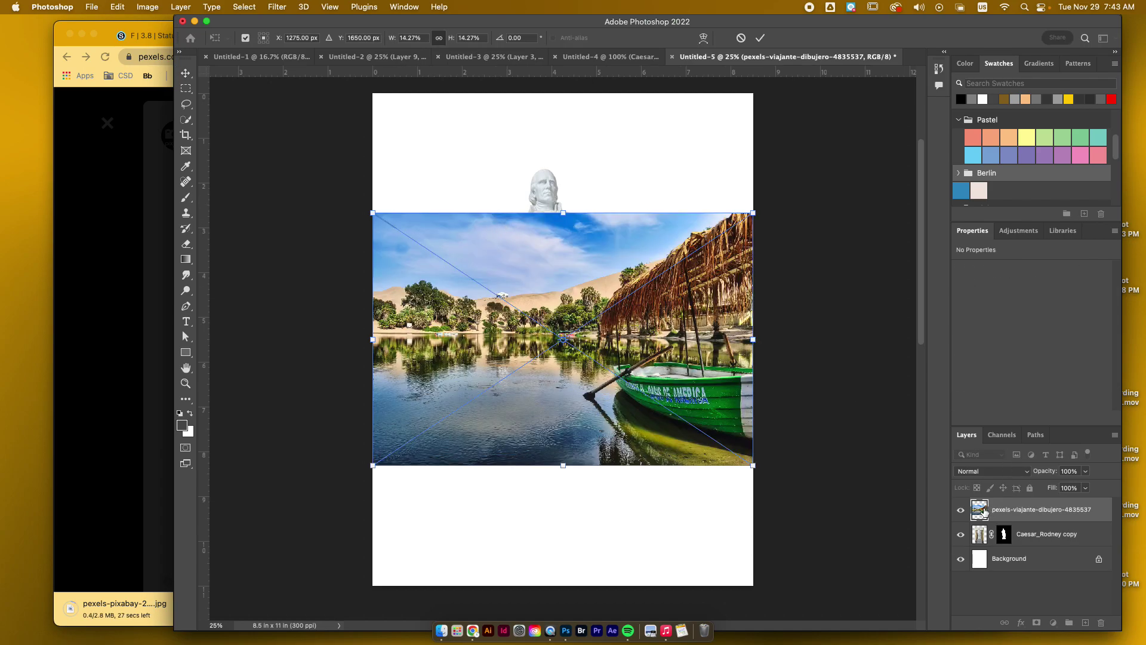
{"action": "key", "text": "Return"}
Move the lake photo layer below Caesar_Rodney copy and scale it to about 28.2% so it fills the page with the boat out of frame
{"action": "left_click_drag", "start_coordinate": [982, 511], "coordinate": [982, 546]}
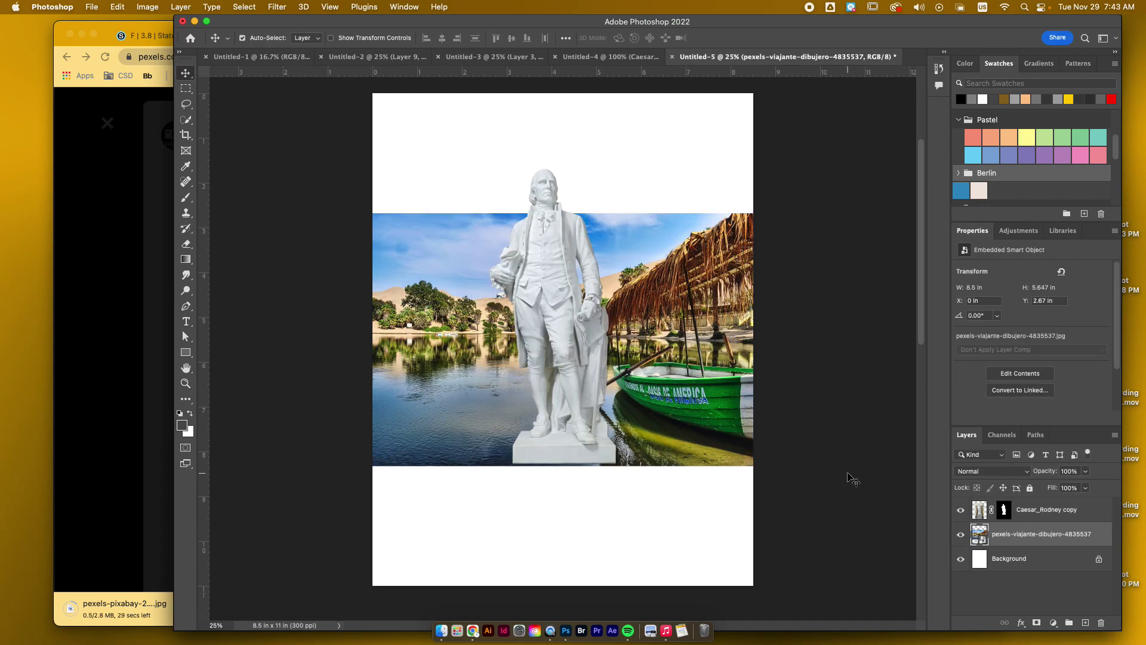
{"action": "left_click_drag", "start_coordinate": [685, 379], "coordinate": [622, 498]}
{"action": "key", "text": "ctrl+t"}
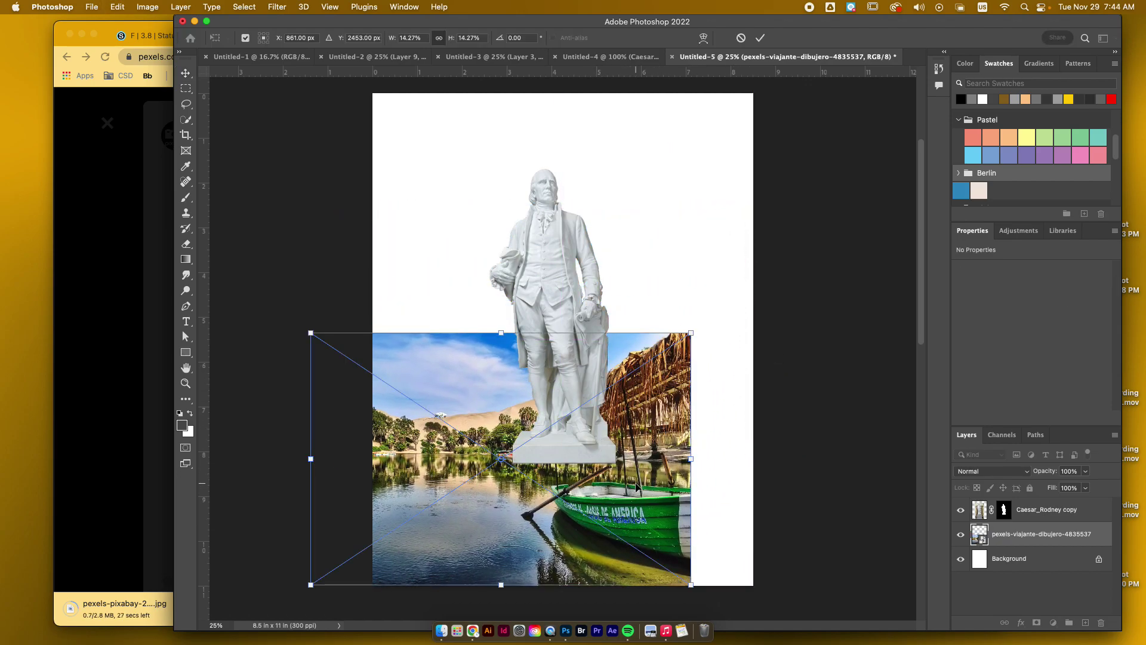
{"action": "left_click_drag", "start_coordinate": [696, 329], "coordinate": [879, 104]}
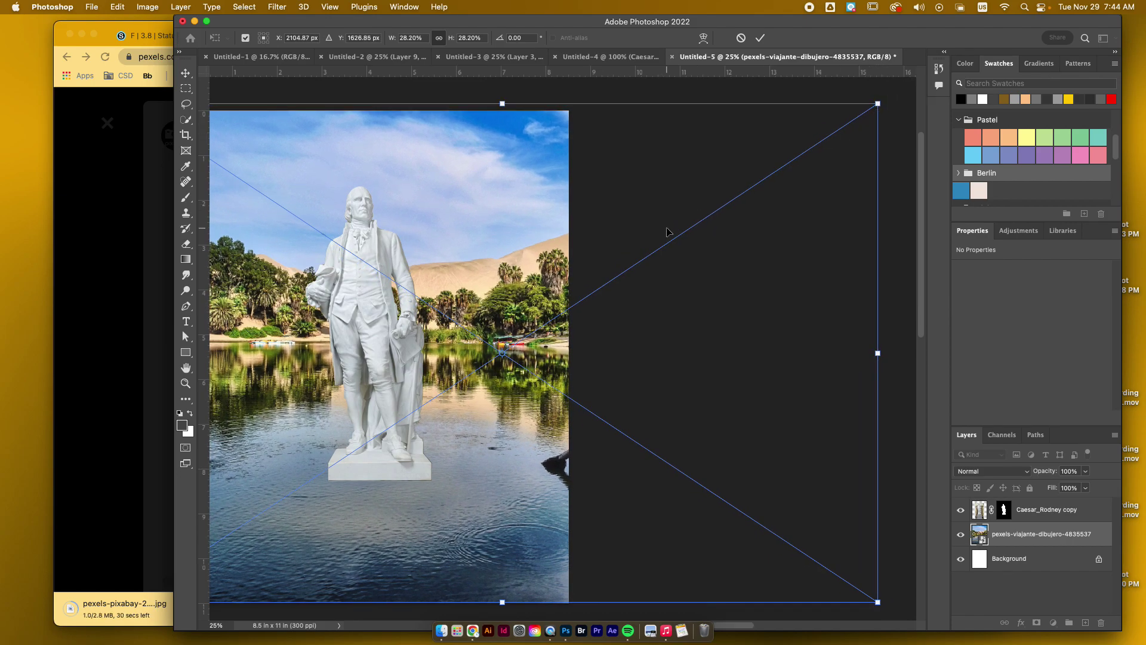
{"action": "scroll", "coordinate": [676, 231], "scroll_direction": "left", "scroll_amount": 5}
{"action": "left_click_drag", "start_coordinate": [667, 228], "coordinate": [712, 231]}
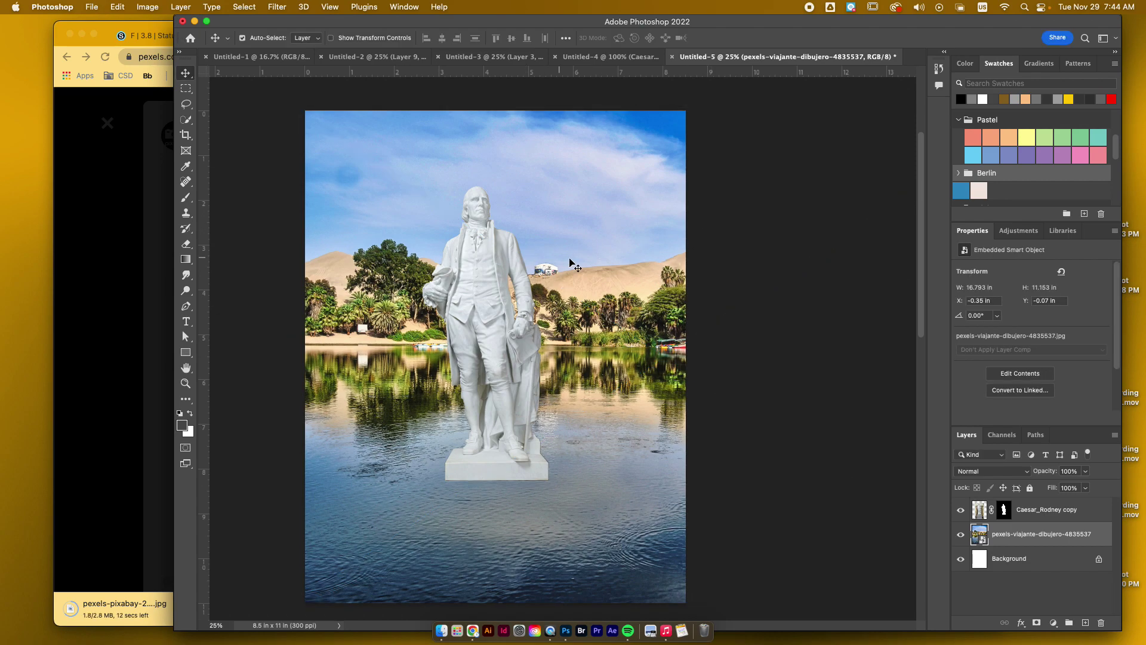
Scale the Caesar_Rodney copy statue to about 83.3% and move it down toward the lower left of the lake
{"action": "left_click", "coordinate": [981, 514]}
{"action": "left_click_drag", "start_coordinate": [475, 296], "coordinate": [467, 324]}
{"action": "key", "text": "ctrl+t"}
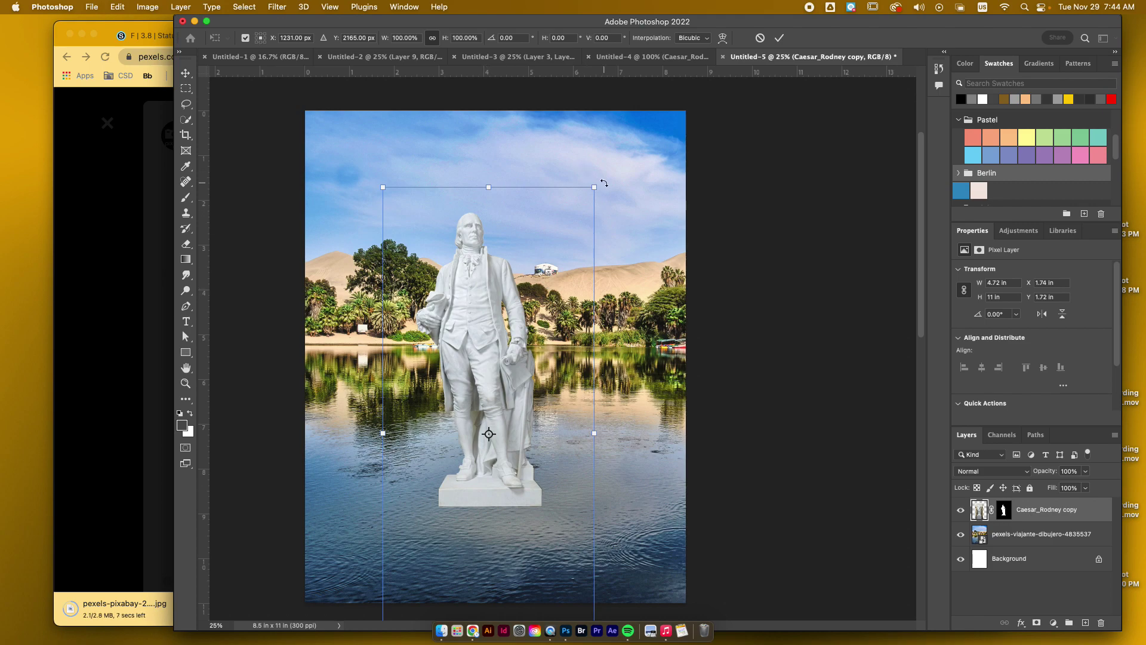
{"action": "left_click_drag", "start_coordinate": [600, 186], "coordinate": [582, 230]}
{"action": "mouse_move", "coordinate": [454, 370]}
{"action": "left_mouse_down"}
{"action": "mouse_move", "coordinate": [469, 342]}
{"action": "mouse_move", "coordinate": [435, 361]}
{"action": "left_mouse_up"}
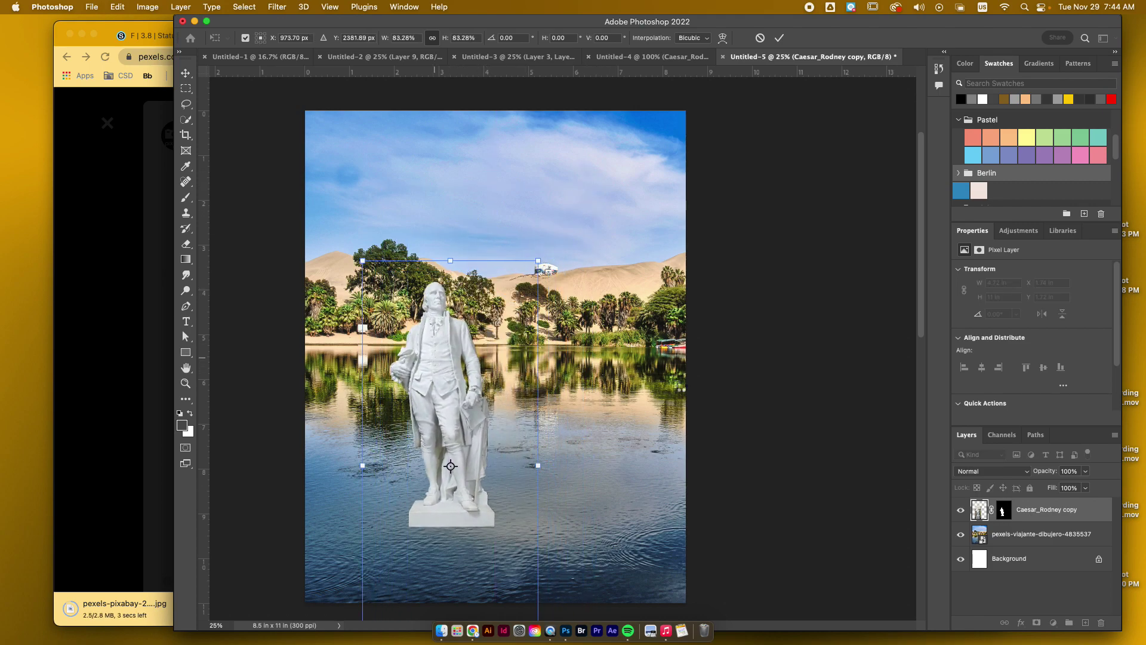
{"action": "key", "text": "Return"}
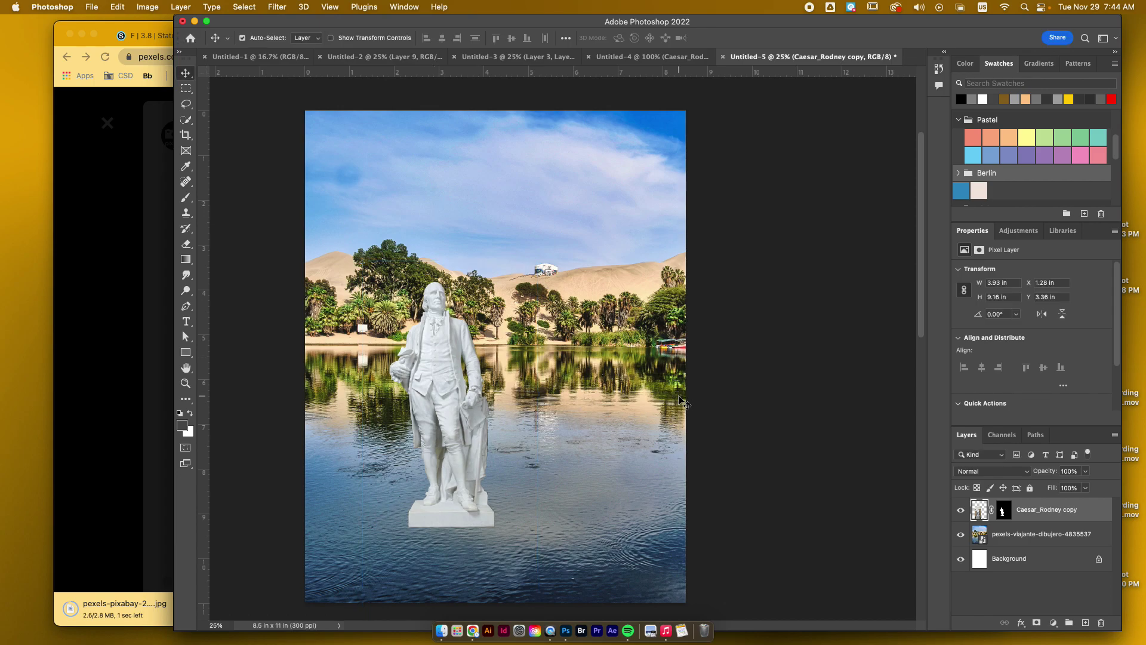
Switch to Chrome, reveal the downloaded pexels-pixabay-210307.jpg in Finder, and place it into the statue document in Photoshop
{"action": "left_click", "coordinate": [142, 382]}
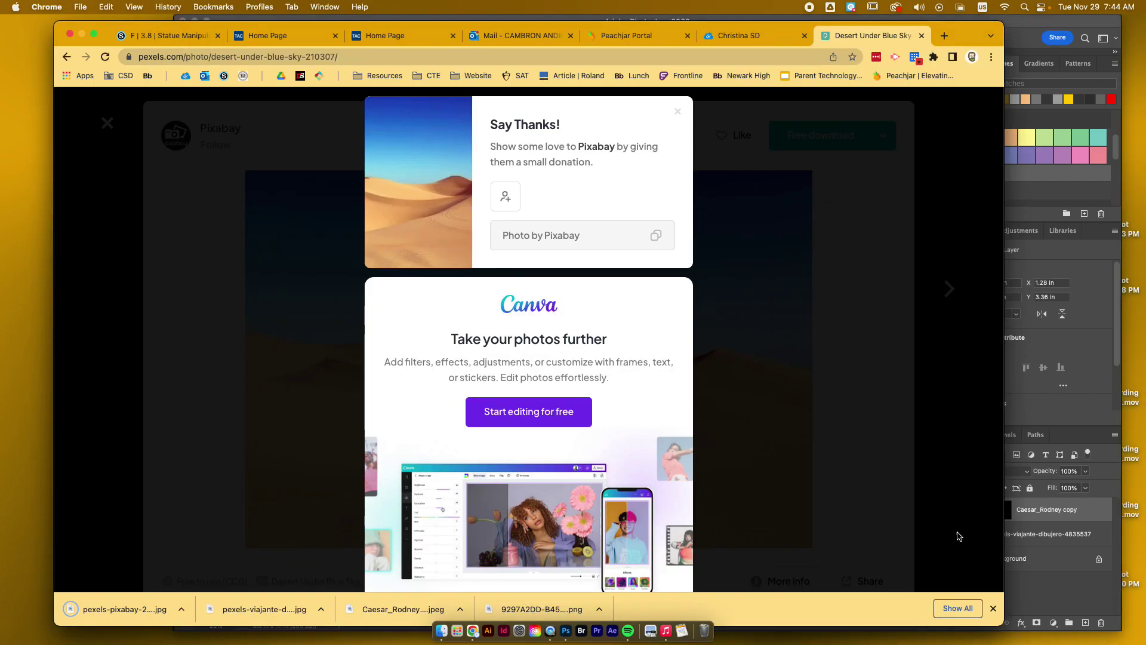
{"action": "left_click", "coordinate": [1043, 525]}
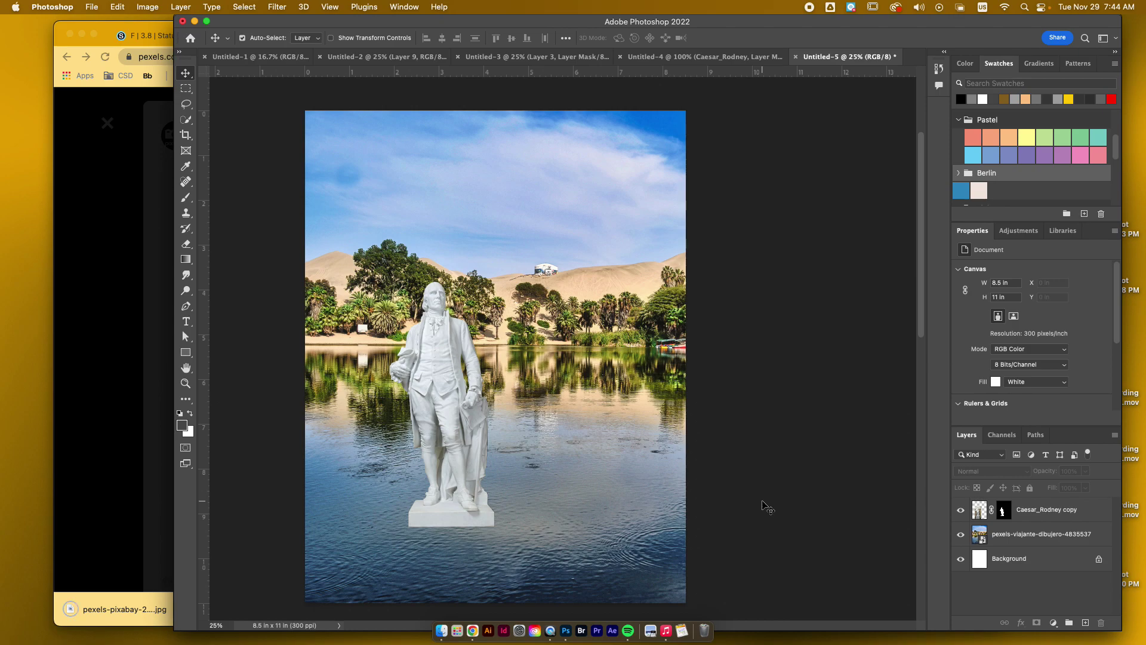
{"action": "key", "text": "super+minus"}
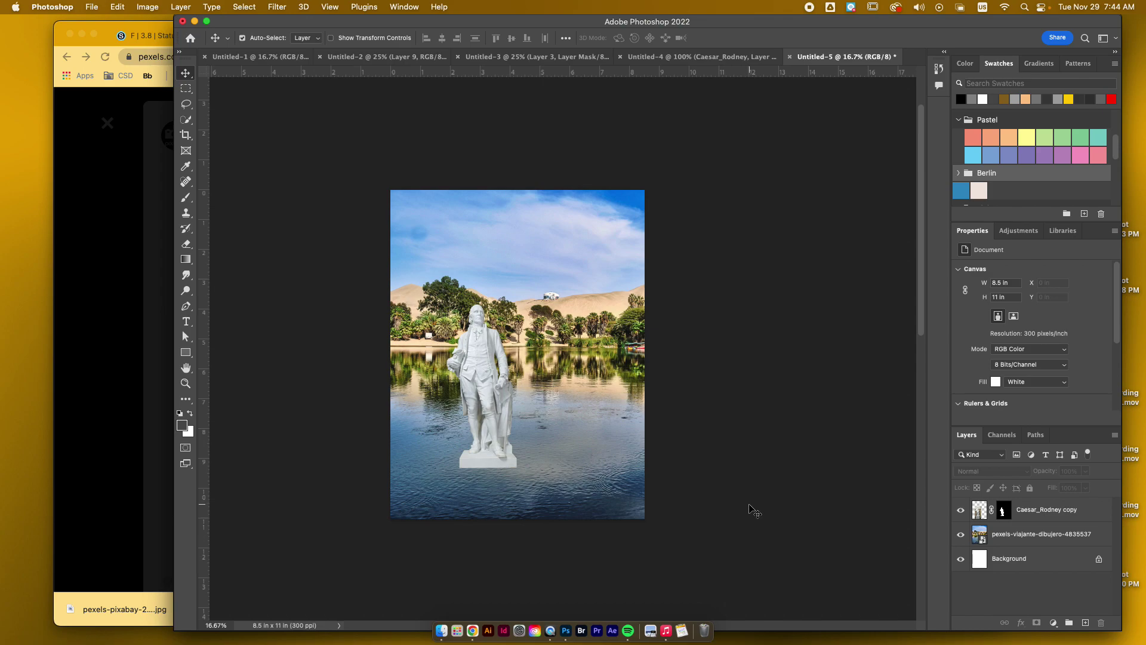
{"action": "left_click", "coordinate": [109, 519]}
{"action": "left_click", "coordinate": [181, 609]}
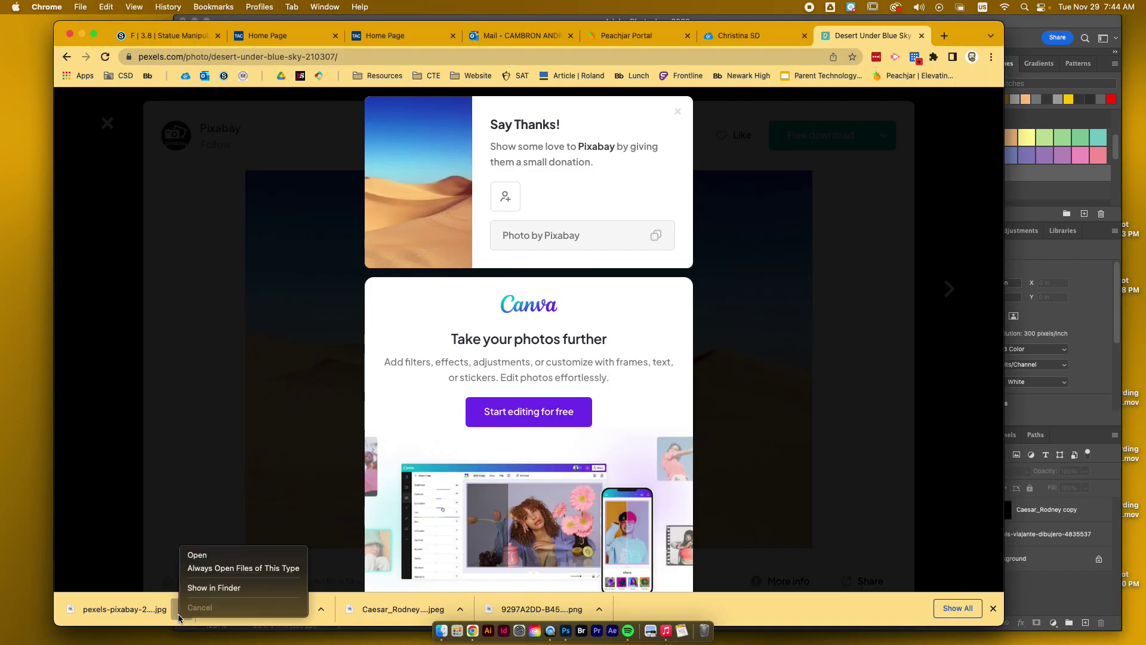
{"action": "left_click", "coordinate": [199, 587]}
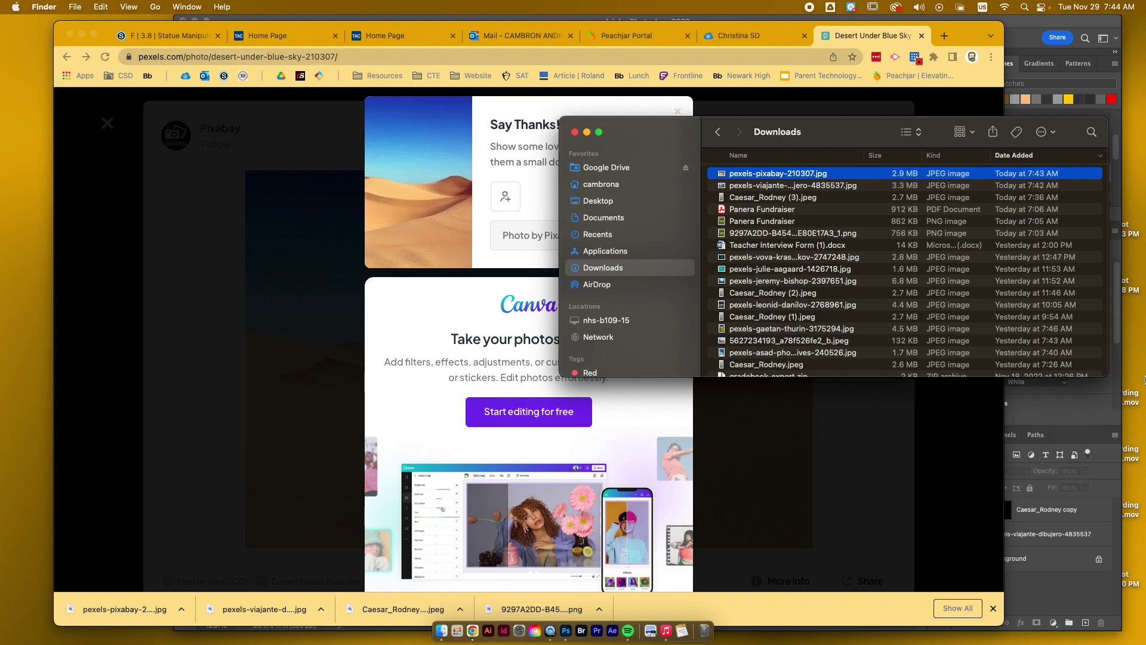
{"action": "left_click_drag", "start_coordinate": [929, 32], "coordinate": [448, 52]}
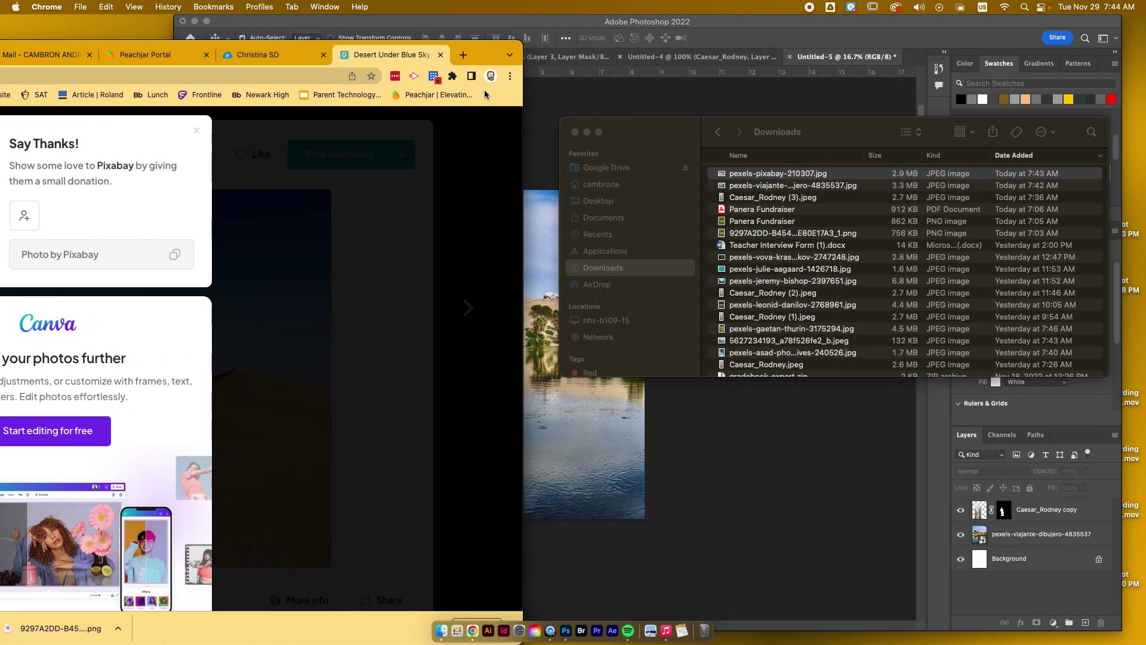
{"action": "left_click_drag", "start_coordinate": [753, 173], "coordinate": [617, 416]}
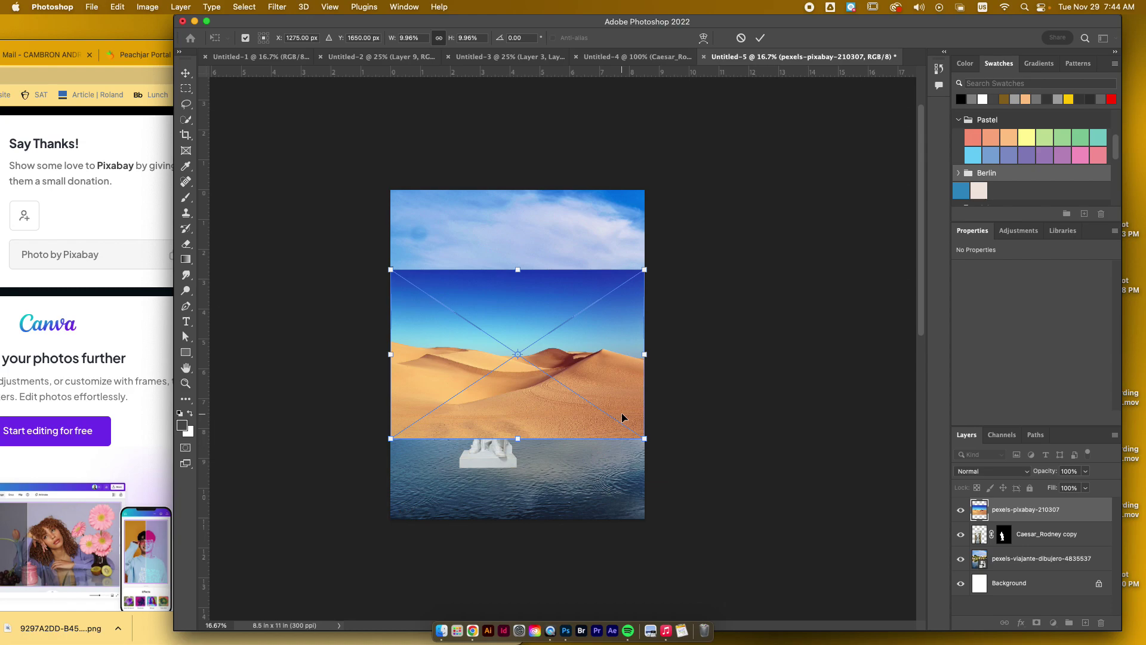
Scale the dune photo to about 13.9 × 9.27 in and position it so the dunes fill the bottom of the page
{"action": "left_click_drag", "start_coordinate": [645, 438], "coordinate": [808, 543]}
{"action": "left_click_drag", "start_coordinate": [615, 450], "coordinate": [554, 471]}
{"action": "key", "text": "Return"}
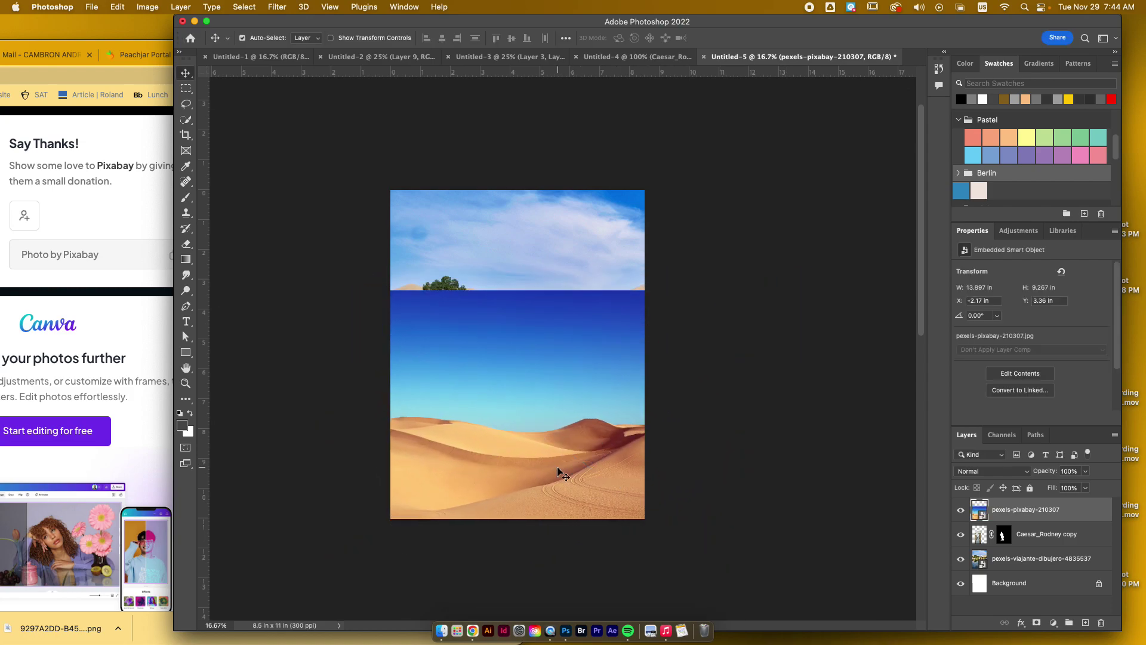
Select the sand dunes with the Object Selection tool and add a layer mask that hides the dune photo's sky
{"action": "left_click", "coordinate": [187, 120]}
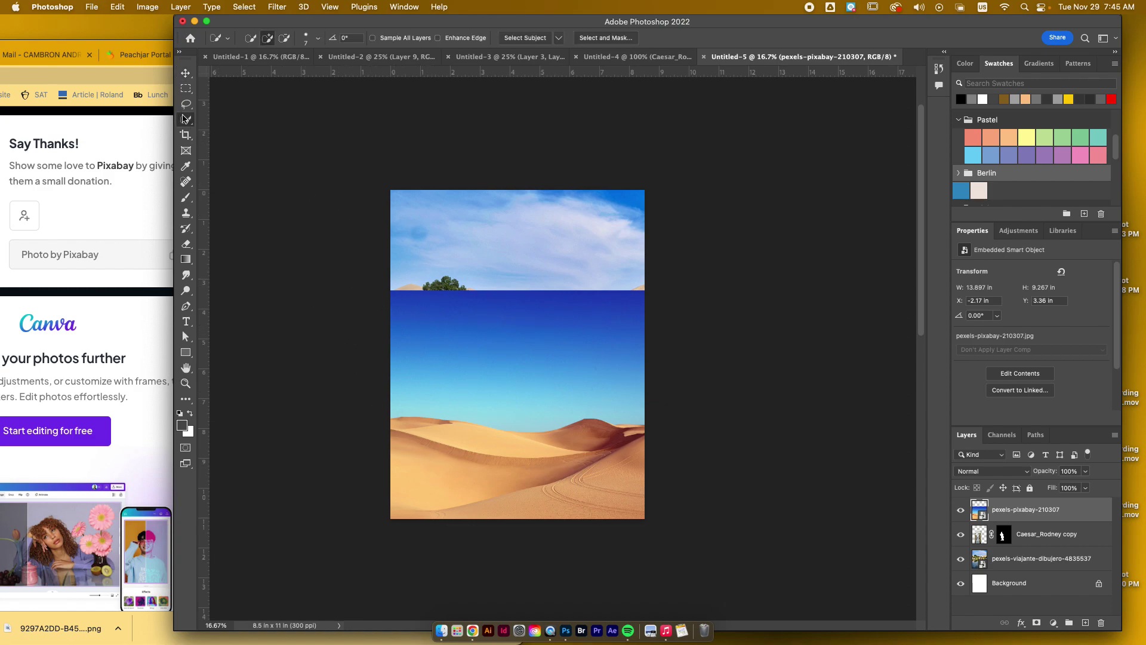
{"action": "left_click_drag", "start_coordinate": [184, 118], "coordinate": [233, 118]}
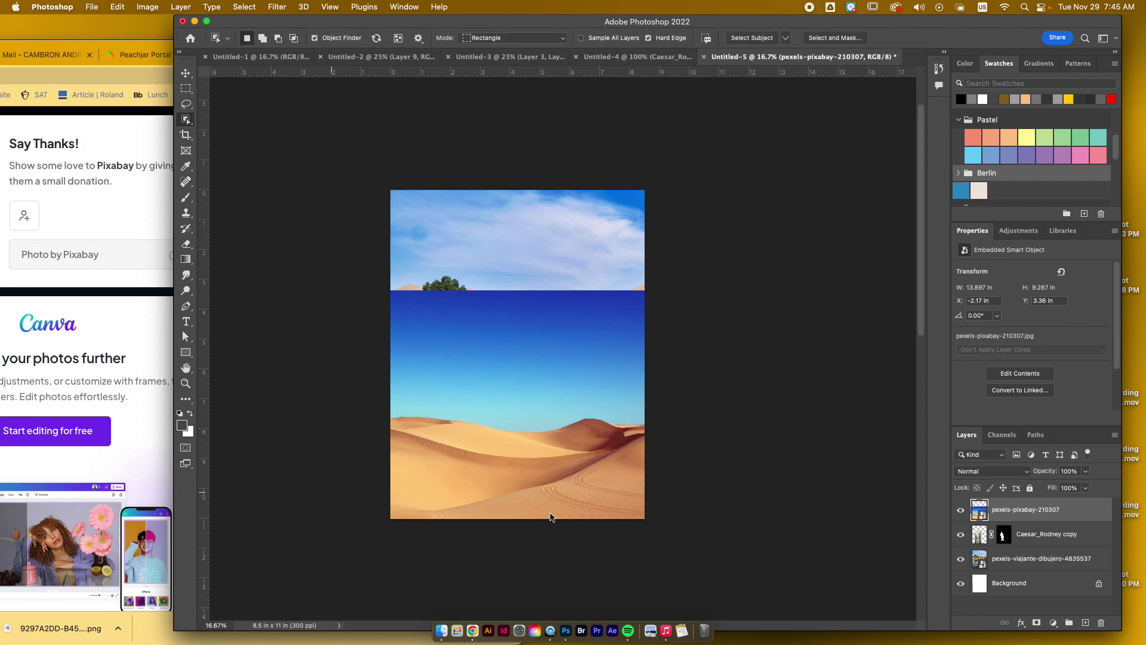
{"action": "left_click_drag", "start_coordinate": [659, 547], "coordinate": [382, 398]}
{"action": "left_click", "coordinate": [1037, 622]}
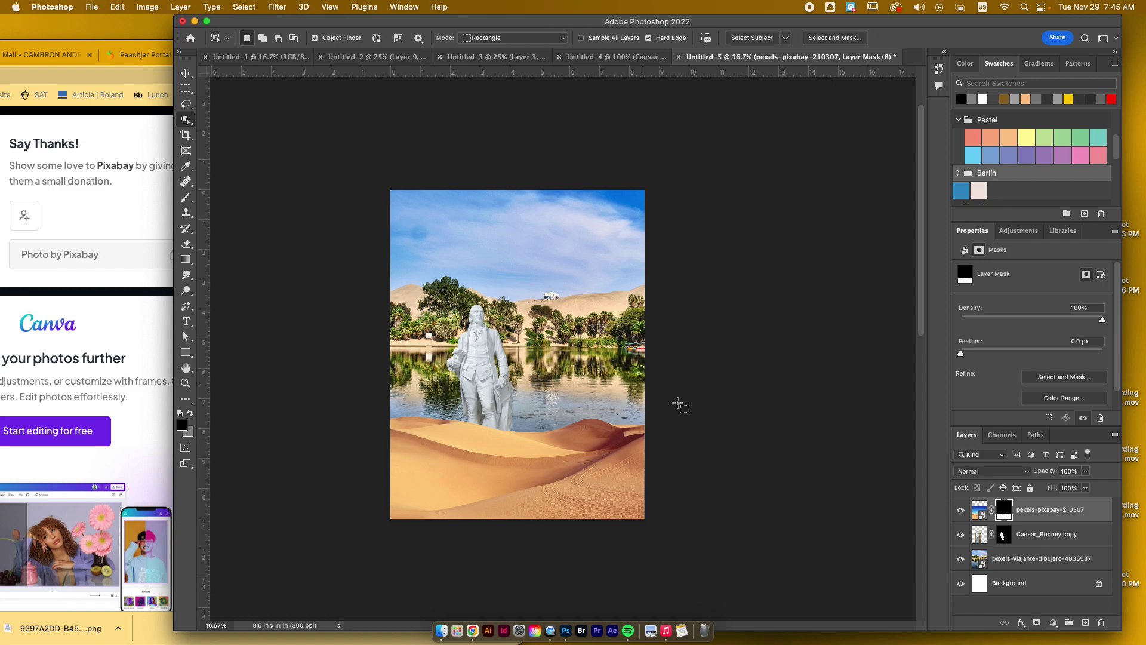
Move the Caesar_Rodney copy layer above the dunes, then reposition the statue at the lower left and resize it to about 3.98 × 9.28 in
{"action": "left_click_drag", "start_coordinate": [986, 540], "coordinate": [987, 507]}
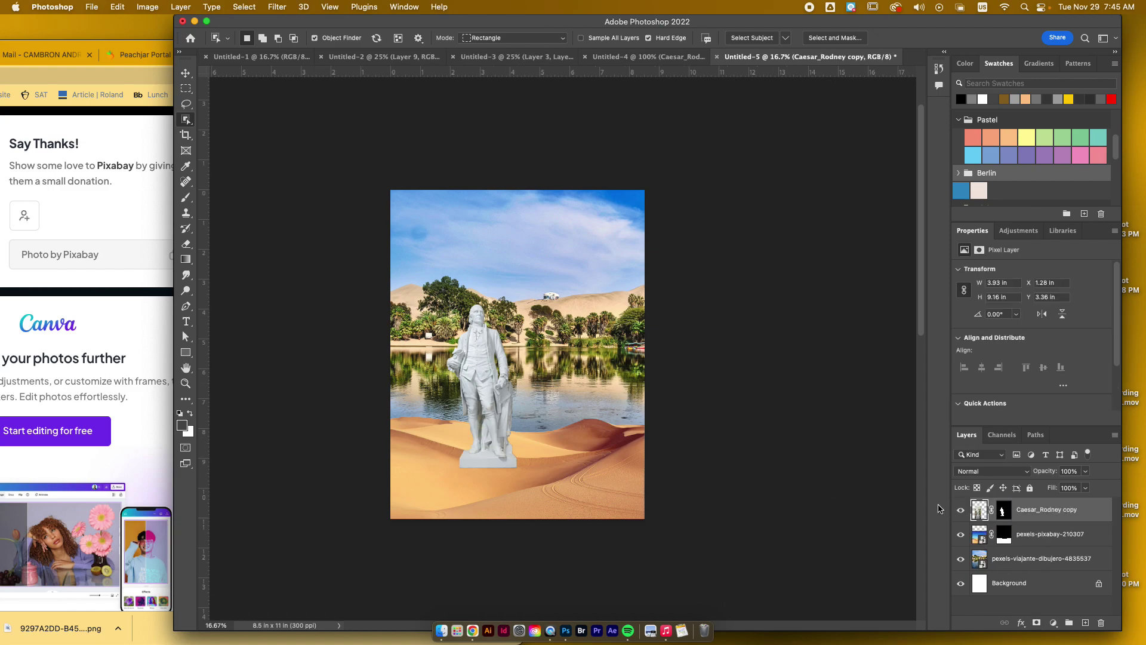
{"action": "key", "text": "v"}
{"action": "left_click_drag", "start_coordinate": [496, 382], "coordinate": [457, 393]}
{"action": "key", "text": "ctrl+t"}
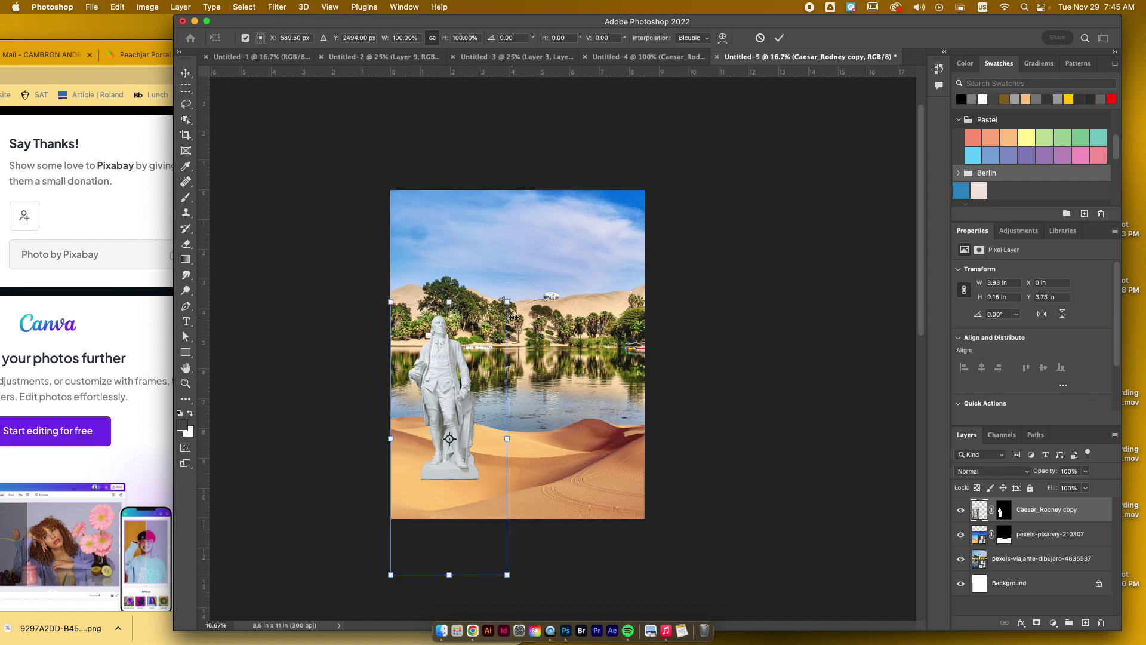
{"action": "left_click_drag", "start_coordinate": [512, 299], "coordinate": [508, 303]}
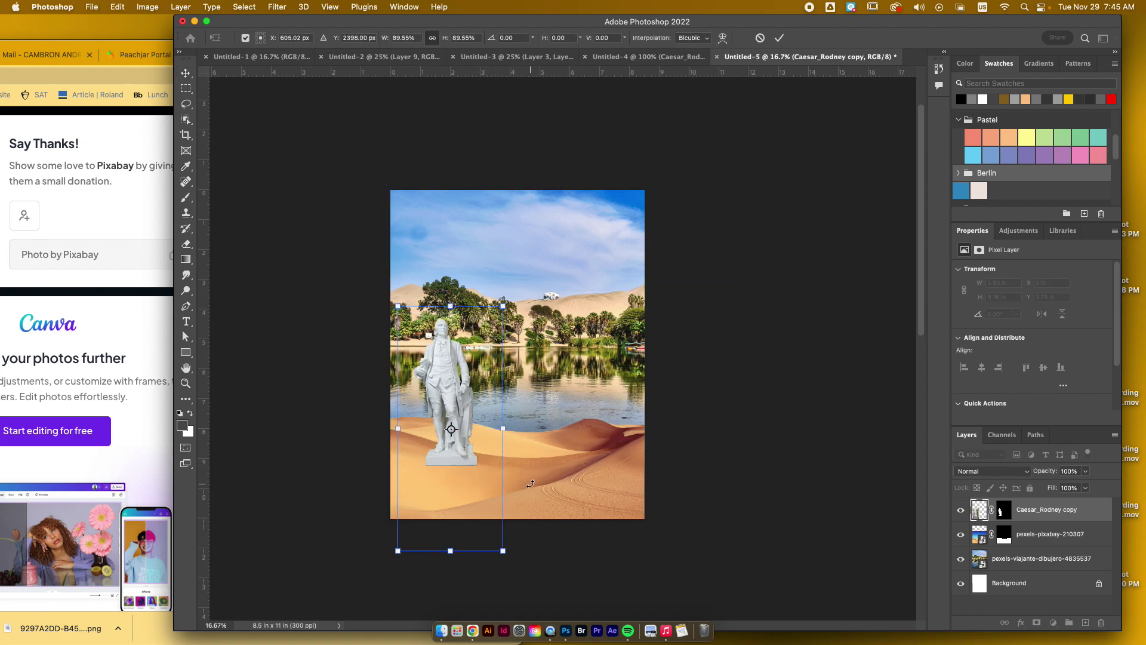
{"action": "left_click_drag", "start_coordinate": [503, 551], "coordinate": [546, 572]}
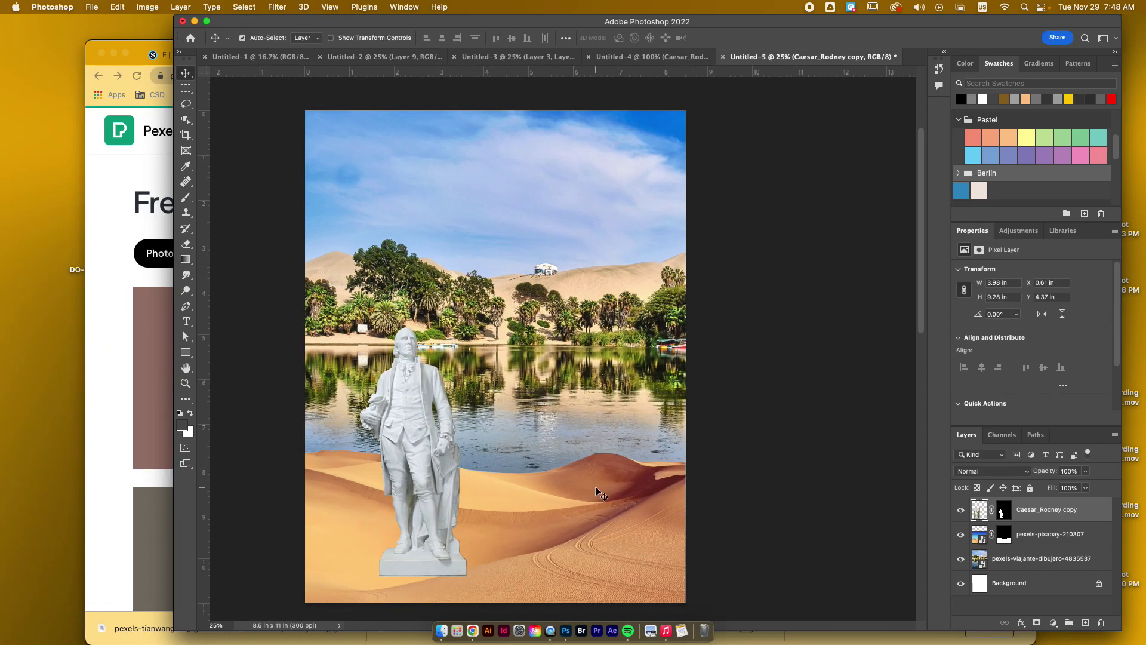
Open the statue's layer mask in Select and Mask and subtract the legs and lower coat with the size 35 Quick Selection tool
{"action": "left_click", "coordinate": [1002, 510]}
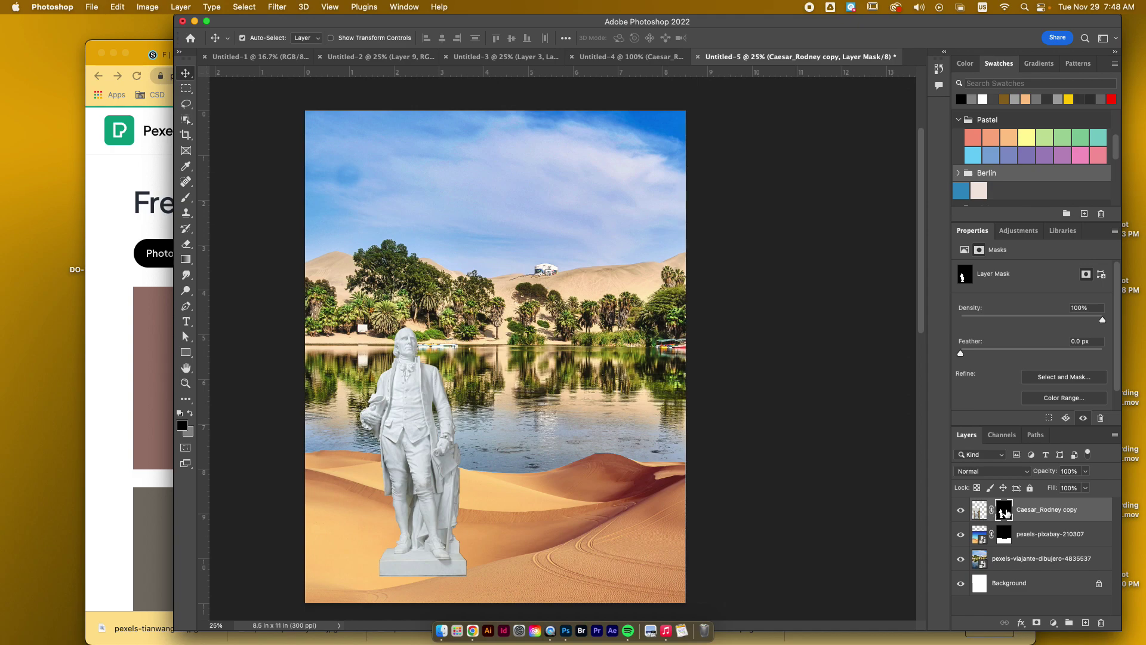
{"action": "double_click", "coordinate": [1007, 511]}
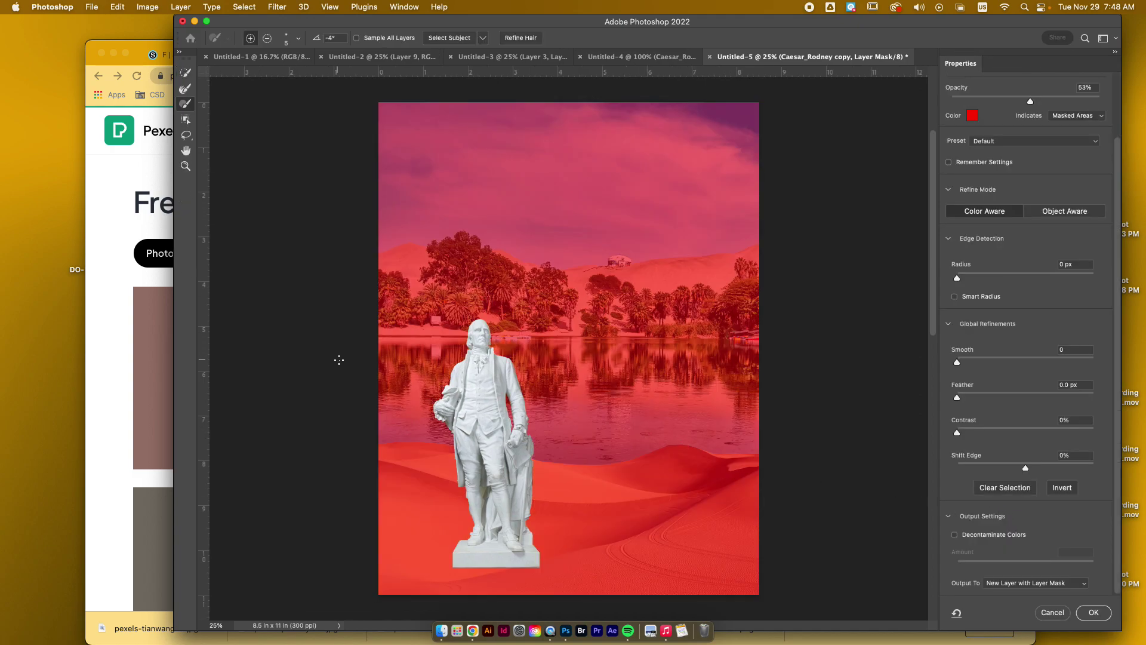
{"action": "scroll", "coordinate": [437, 368], "scroll_direction": "up", "scroll_amount": 5}
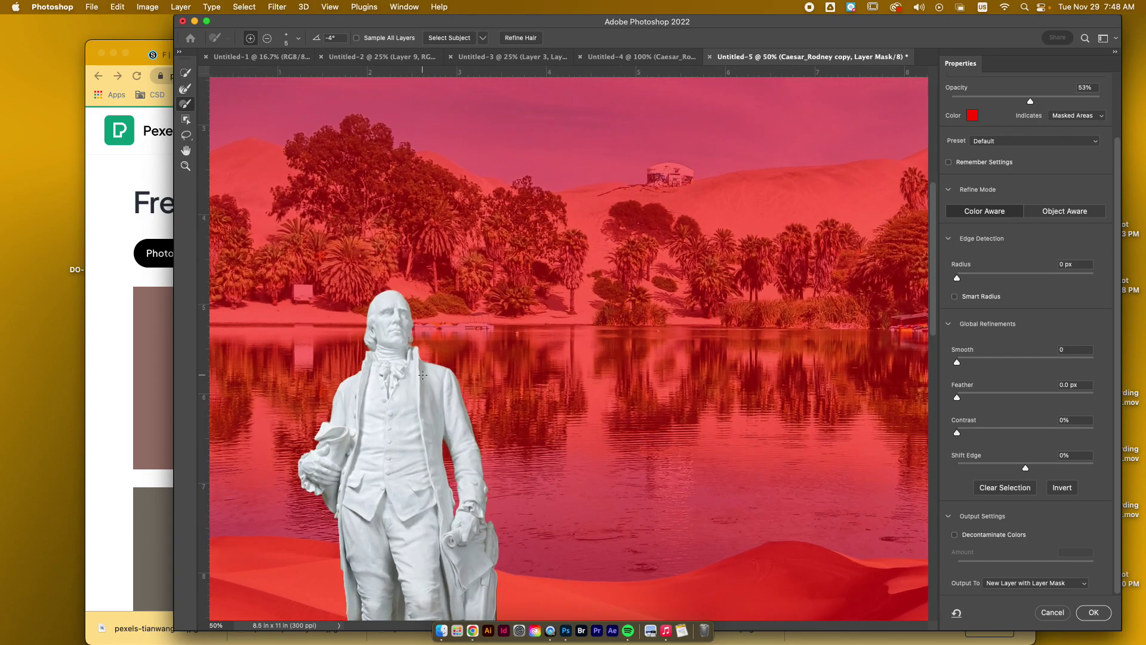
{"action": "scroll", "coordinate": [426, 375], "scroll_direction": "left", "scroll_amount": 10}
{"action": "scroll", "coordinate": [427, 374], "scroll_direction": "down", "scroll_amount": 6}
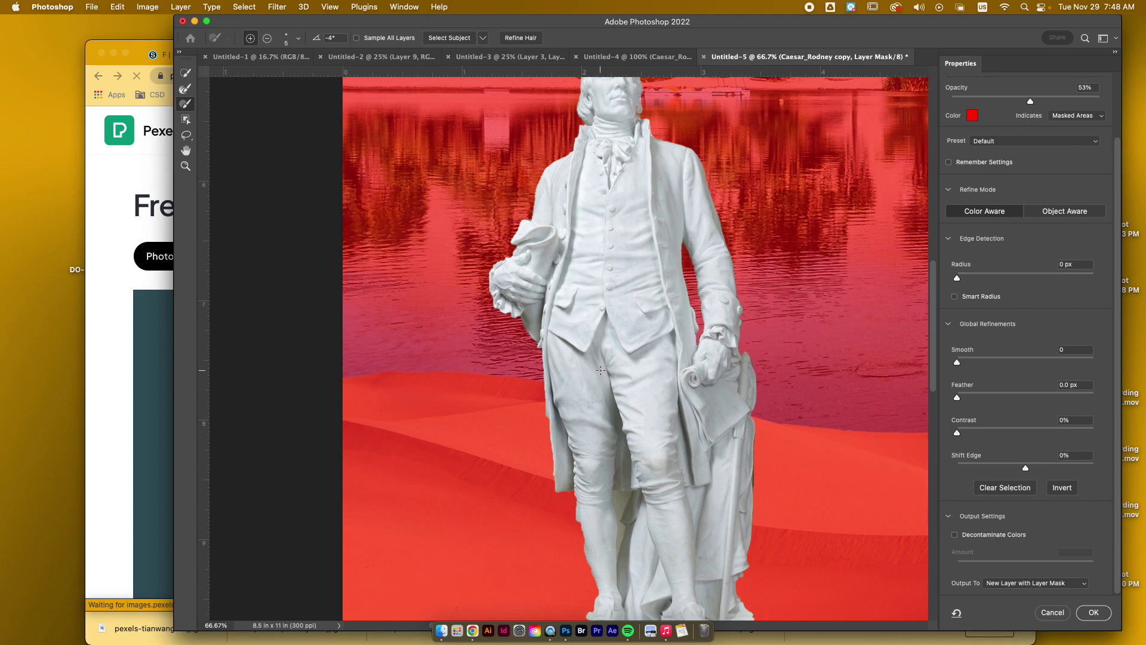
{"action": "left_click", "coordinate": [186, 72]}
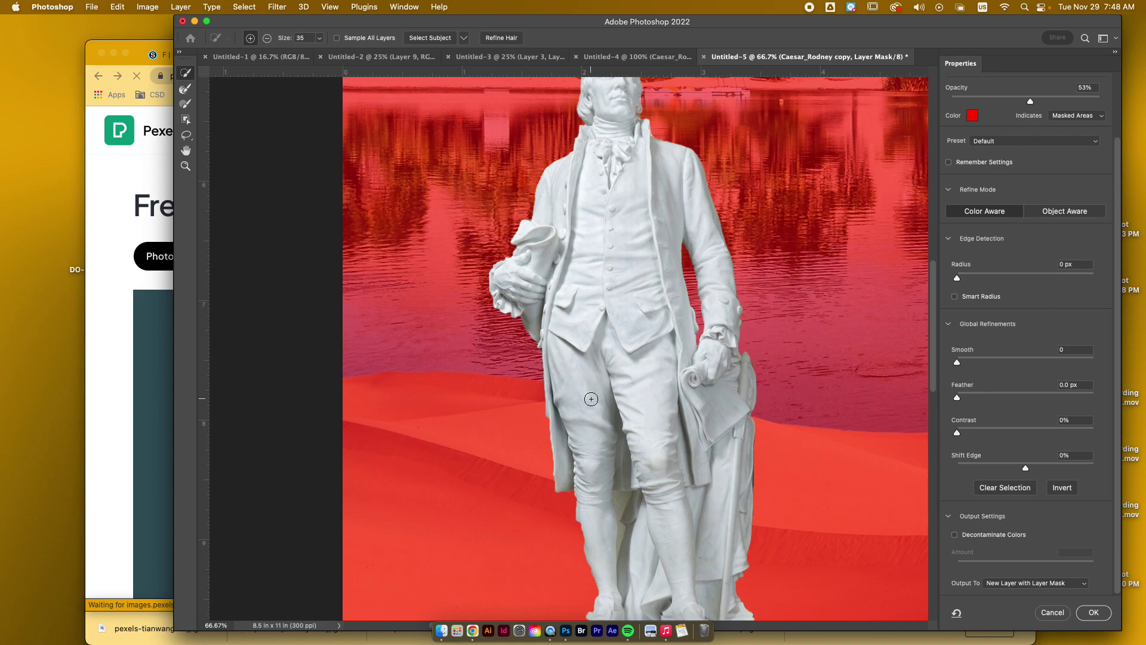
{"action": "left_click_drag", "start_coordinate": [591, 399], "coordinate": [596, 525]}
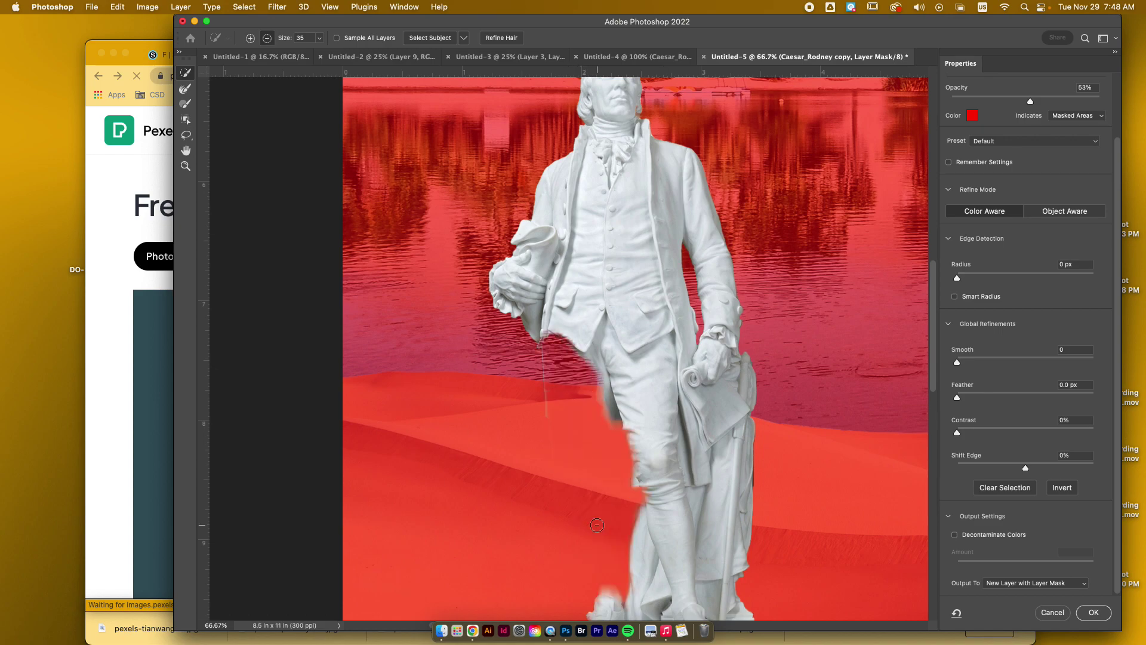
{"action": "mouse_move", "coordinate": [587, 420]}
{"action": "left_mouse_down"}
{"action": "mouse_move", "coordinate": [602, 401]}
{"action": "mouse_move", "coordinate": [606, 344]}
{"action": "mouse_move", "coordinate": [643, 470]}
{"action": "mouse_move", "coordinate": [633, 391]}
{"action": "mouse_move", "coordinate": [660, 368]}
{"action": "left_mouse_up"}
{"action": "left_click_drag", "start_coordinate": [662, 497], "coordinate": [643, 433]}
{"action": "left_click_drag", "start_coordinate": [739, 542], "coordinate": [752, 458]}
{"action": "left_click_drag", "start_coordinate": [548, 358], "coordinate": [557, 438]}
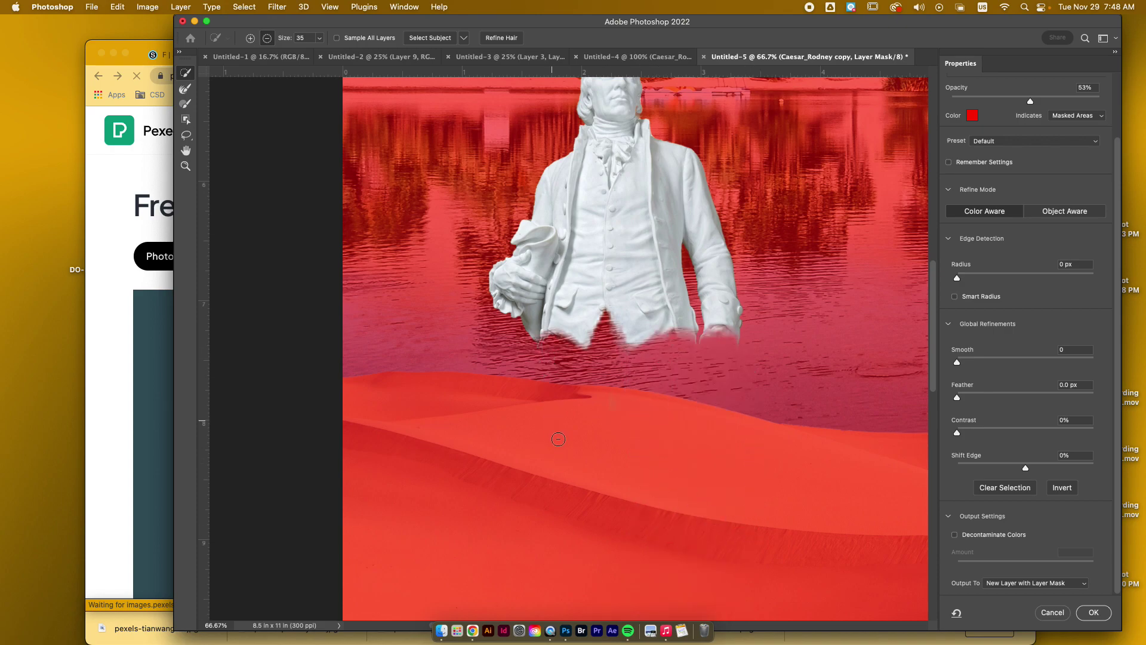
Subtract the leftover leg specks and the pedestal edge from the statue's selection over the dunes
{"action": "key", "text": "alt"}
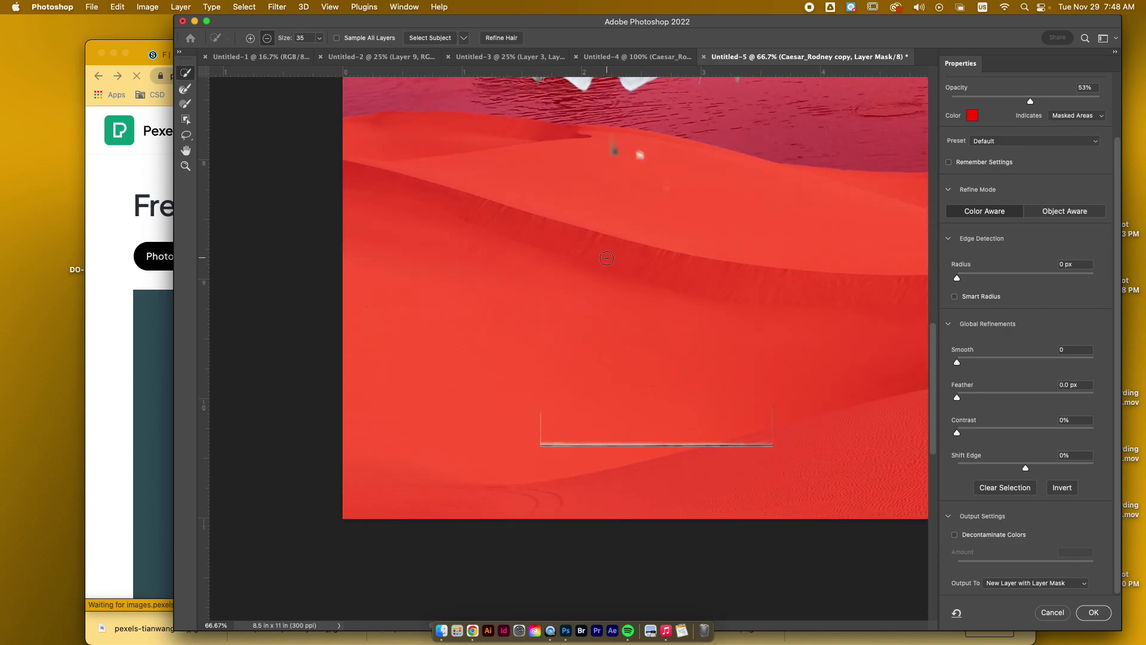
{"action": "mouse_move", "coordinate": [614, 151]}
{"action": "left_mouse_down"}
{"action": "mouse_move", "coordinate": [656, 159]}
{"action": "mouse_move", "coordinate": [628, 203]}
{"action": "left_mouse_up"}
{"action": "left_click_drag", "start_coordinate": [627, 468], "coordinate": [677, 443]}
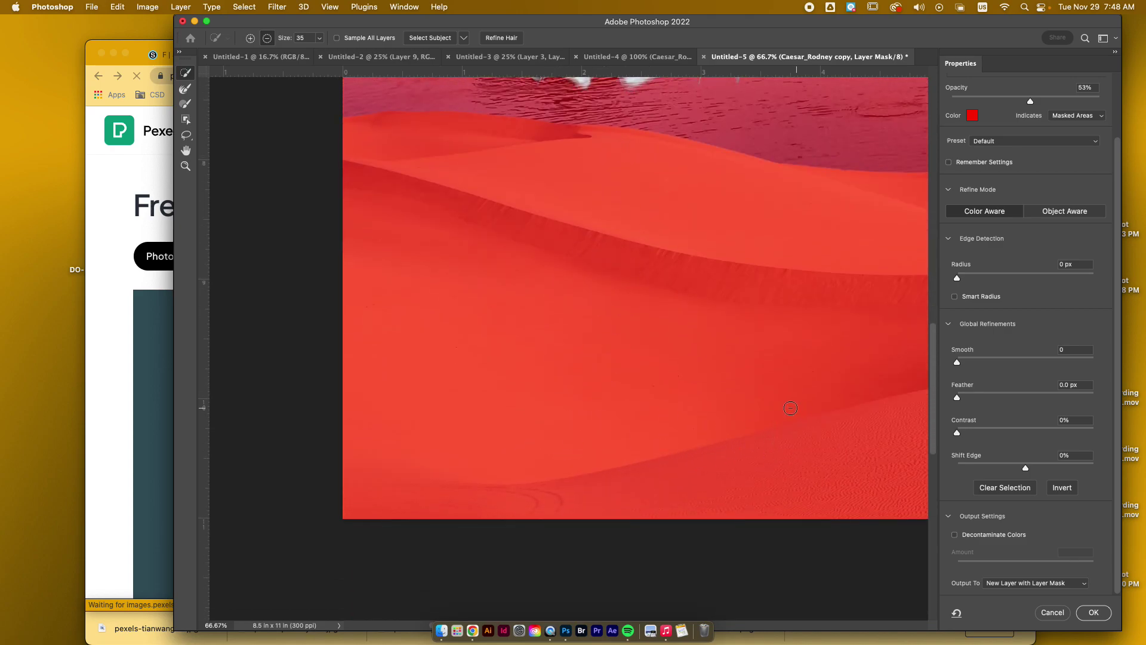
Add the statue's hand and scroll back to the selection, and erase the background frame beside them with the size 20 Brush
{"action": "scroll", "coordinate": [664, 385], "scroll_direction": "up", "scroll_amount": 5}
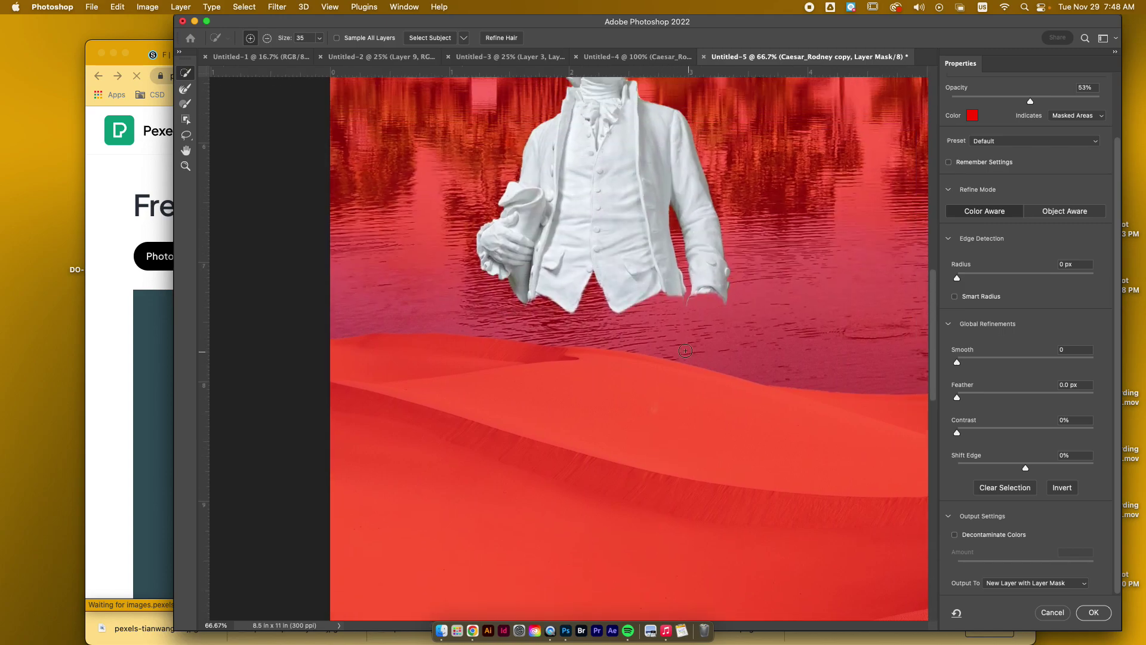
{"action": "mouse_move", "coordinate": [711, 285]}
{"action": "left_mouse_down"}
{"action": "mouse_move", "coordinate": [713, 334]}
{"action": "mouse_move", "coordinate": [684, 334]}
{"action": "mouse_move", "coordinate": [699, 293]}
{"action": "mouse_move", "coordinate": [698, 339]}
{"action": "mouse_move", "coordinate": [740, 335]}
{"action": "left_mouse_up"}
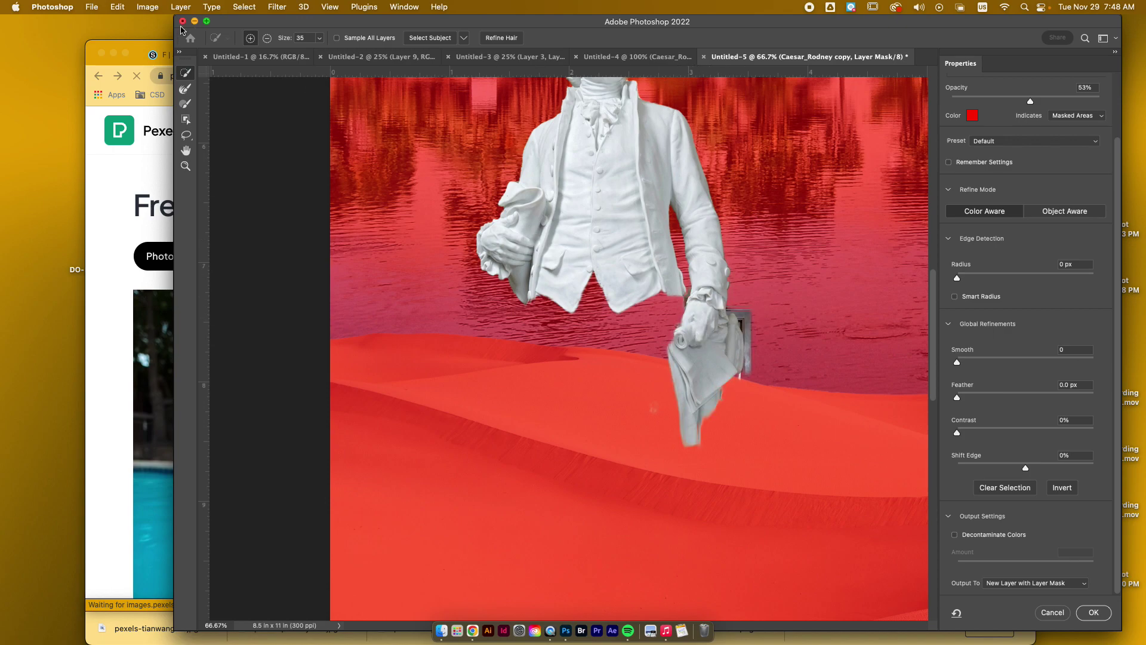
{"action": "left_click", "coordinate": [185, 104]}
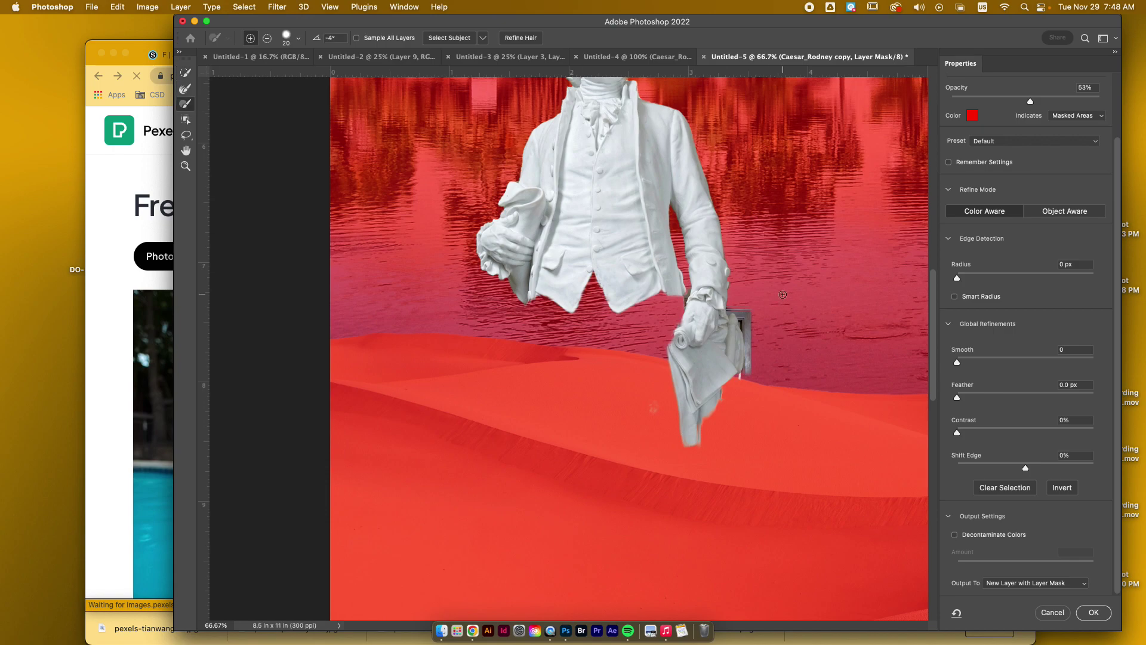
{"action": "scroll", "coordinate": [783, 295], "scroll_direction": "up", "scroll_amount": 5}
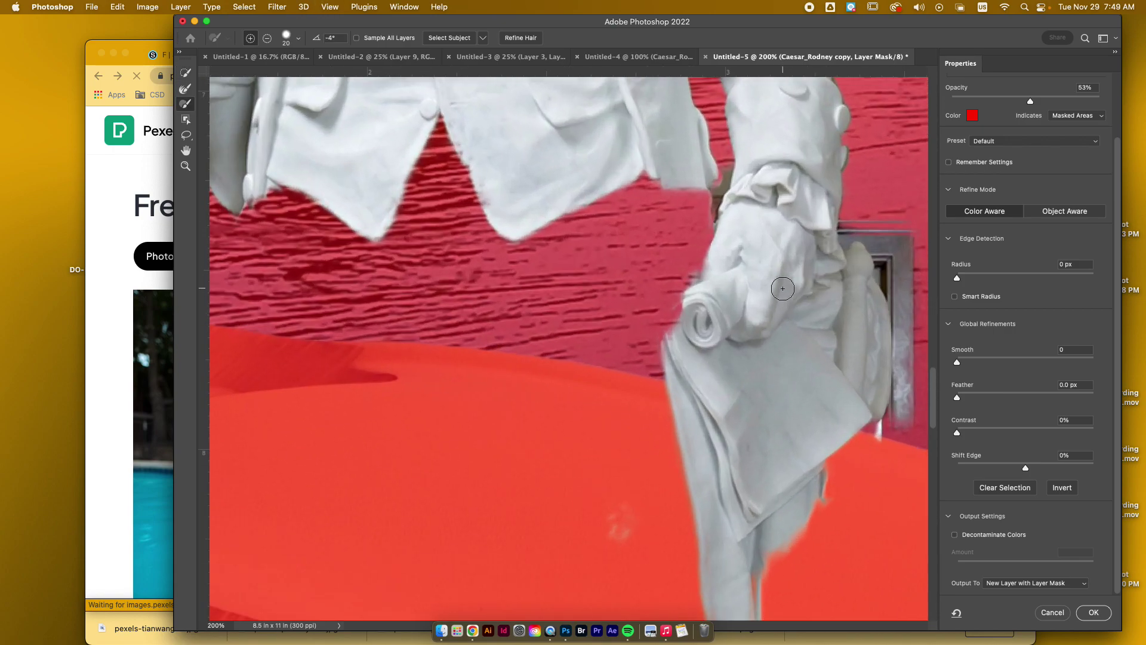
{"action": "scroll", "coordinate": [782, 289], "scroll_direction": "right", "scroll_amount": 3}
{"action": "key", "text": "alt"}
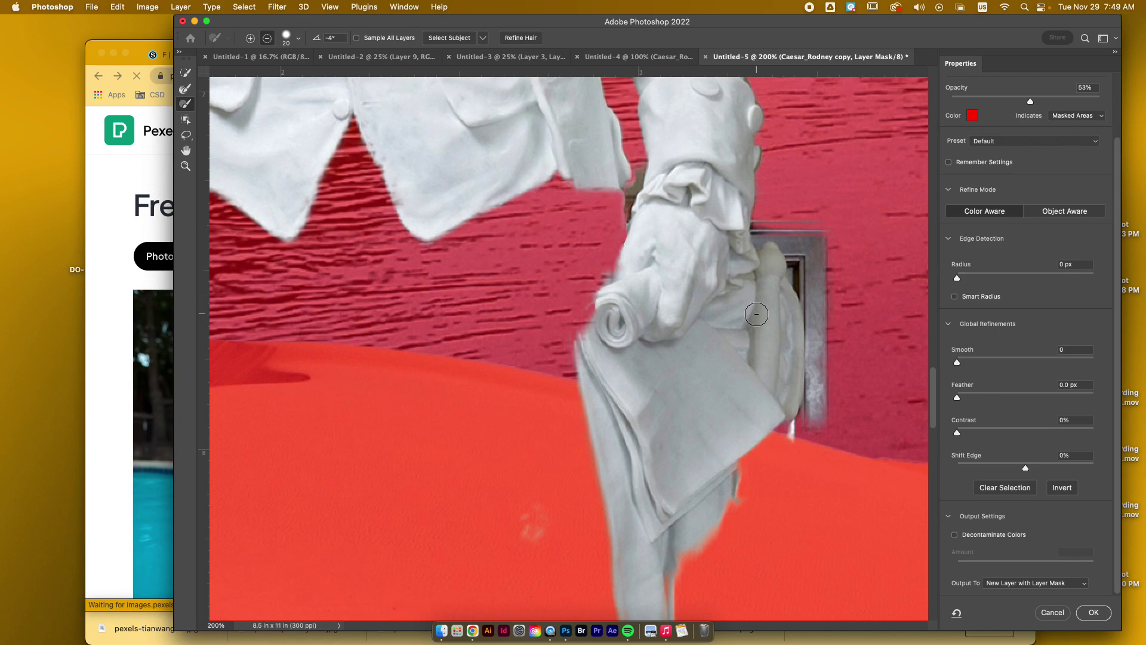
{"action": "mouse_move", "coordinate": [768, 248]}
{"action": "left_mouse_down"}
{"action": "mouse_move", "coordinate": [772, 222]}
{"action": "mouse_move", "coordinate": [761, 231]}
{"action": "mouse_move", "coordinate": [771, 243]}
{"action": "mouse_move", "coordinate": [830, 232]}
{"action": "mouse_move", "coordinate": [799, 228]}
{"action": "mouse_move", "coordinate": [855, 240]}
{"action": "mouse_move", "coordinate": [797, 238]}
{"action": "mouse_move", "coordinate": [797, 277]}
{"action": "mouse_move", "coordinate": [768, 246]}
{"action": "mouse_move", "coordinate": [768, 282]}
{"action": "mouse_move", "coordinate": [712, 310]}
{"action": "mouse_move", "coordinate": [791, 403]}
{"action": "mouse_move", "coordinate": [794, 440]}
{"action": "mouse_move", "coordinate": [801, 401]}
{"action": "mouse_move", "coordinate": [788, 355]}
{"action": "mouse_move", "coordinate": [746, 320]}
{"action": "mouse_move", "coordinate": [784, 310]}
{"action": "mouse_move", "coordinate": [805, 283]}
{"action": "mouse_move", "coordinate": [784, 311]}
{"action": "mouse_move", "coordinate": [765, 308]}
{"action": "mouse_move", "coordinate": [792, 386]}
{"action": "mouse_move", "coordinate": [778, 279]}
{"action": "mouse_move", "coordinate": [823, 249]}
{"action": "mouse_move", "coordinate": [824, 383]}
{"action": "mouse_move", "coordinate": [812, 290]}
{"action": "mouse_move", "coordinate": [810, 368]}
{"action": "mouse_move", "coordinate": [790, 324]}
{"action": "mouse_move", "coordinate": [814, 431]}
{"action": "mouse_move", "coordinate": [803, 275]}
{"action": "left_mouse_up"}
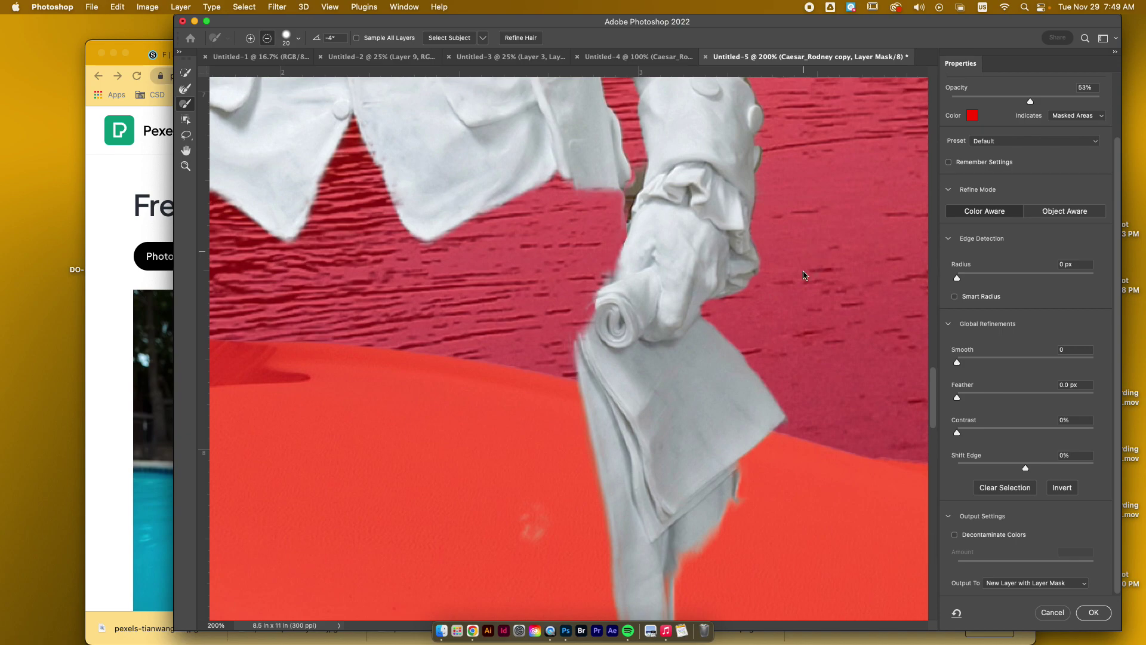
Brush away the drapery remnant hanging below the scroll and the stray speck on the nearby dune
{"action": "scroll", "coordinate": [803, 275], "scroll_direction": "down", "scroll_amount": 3}
{"action": "mouse_move", "coordinate": [670, 512]}
{"action": "left_mouse_down"}
{"action": "mouse_move", "coordinate": [777, 422]}
{"action": "mouse_move", "coordinate": [754, 469]}
{"action": "mouse_move", "coordinate": [675, 532]}
{"action": "mouse_move", "coordinate": [655, 532]}
{"action": "mouse_move", "coordinate": [789, 444]}
{"action": "mouse_move", "coordinate": [671, 525]}
{"action": "left_mouse_up"}
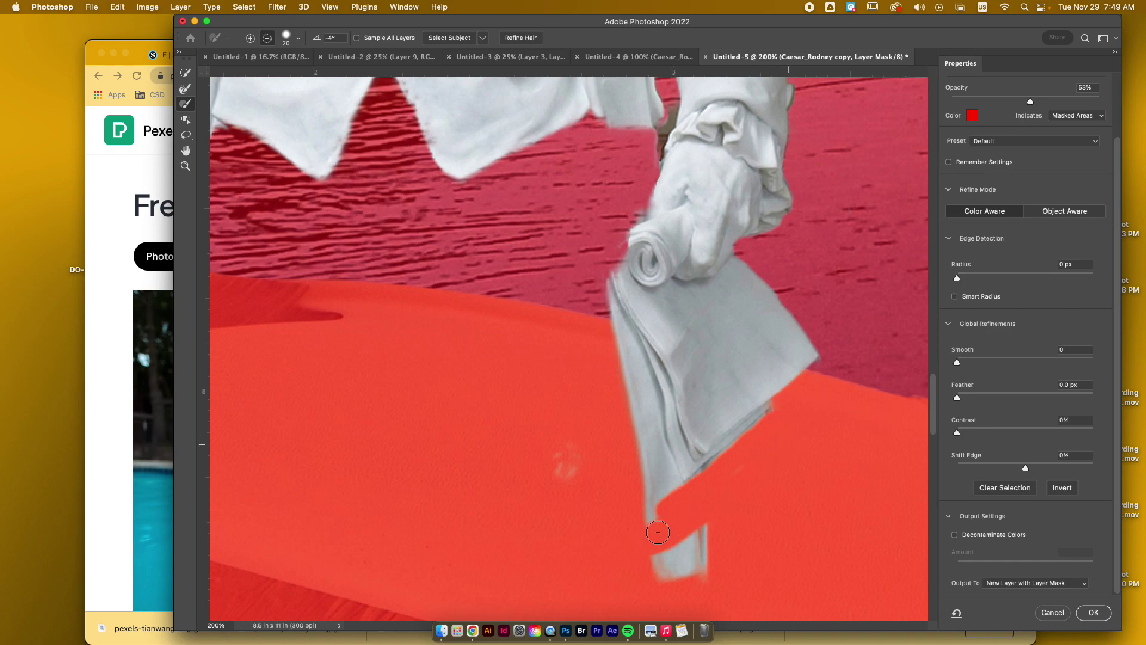
{"action": "mouse_move", "coordinate": [633, 510]}
{"action": "left_mouse_down"}
{"action": "mouse_move", "coordinate": [716, 566]}
{"action": "mouse_move", "coordinate": [709, 552]}
{"action": "mouse_move", "coordinate": [690, 557]}
{"action": "mouse_move", "coordinate": [635, 525]}
{"action": "mouse_move", "coordinate": [582, 457]}
{"action": "left_mouse_up"}
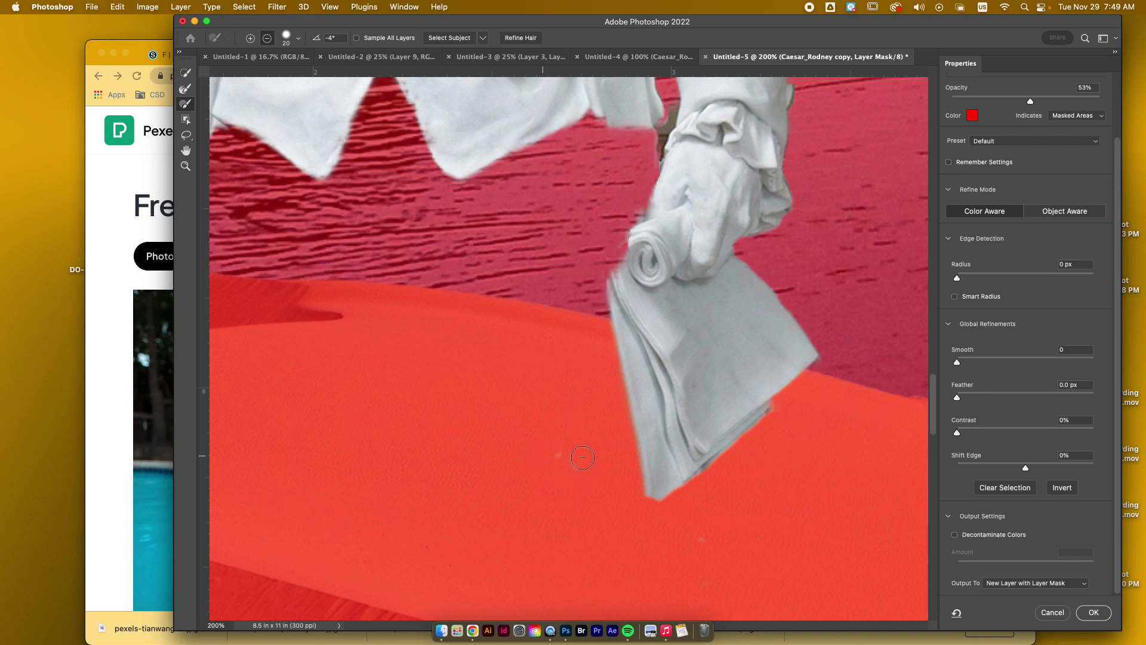
Refine the selection around the statue's scroll and wrist with the Brush, erasing the background edge and adding the rolled end back
{"action": "mouse_move", "coordinate": [599, 290]}
{"action": "left_mouse_down"}
{"action": "mouse_move", "coordinate": [638, 361]}
{"action": "mouse_move", "coordinate": [672, 492]}
{"action": "mouse_move", "coordinate": [626, 414]}
{"action": "mouse_move", "coordinate": [610, 333]}
{"action": "mouse_move", "coordinate": [634, 503]}
{"action": "mouse_move", "coordinate": [646, 505]}
{"action": "mouse_move", "coordinate": [620, 367]}
{"action": "mouse_move", "coordinate": [635, 433]}
{"action": "left_mouse_up"}
{"action": "key", "text": "alt"}
{"action": "mouse_move", "coordinate": [615, 263]}
{"action": "left_mouse_down"}
{"action": "mouse_move", "coordinate": [633, 230]}
{"action": "mouse_move", "coordinate": [659, 240]}
{"action": "left_mouse_up"}
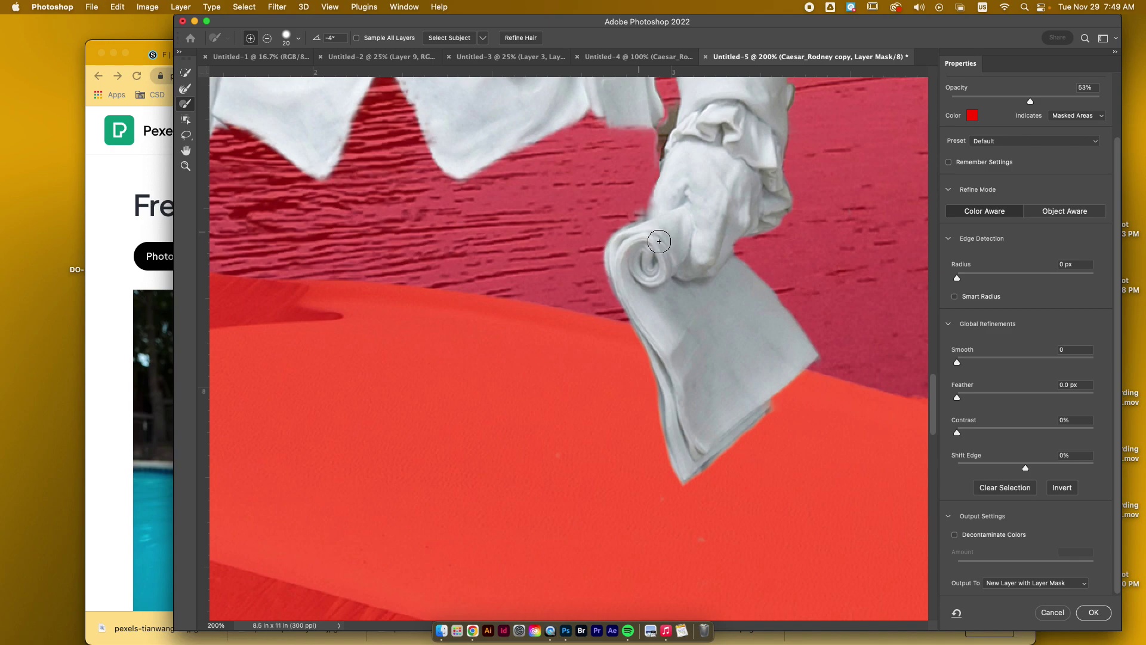
{"action": "key", "text": "alt"}
{"action": "key", "text": "alt"}
{"action": "key", "text": "bracketleft"}
{"action": "key", "text": "alt"}
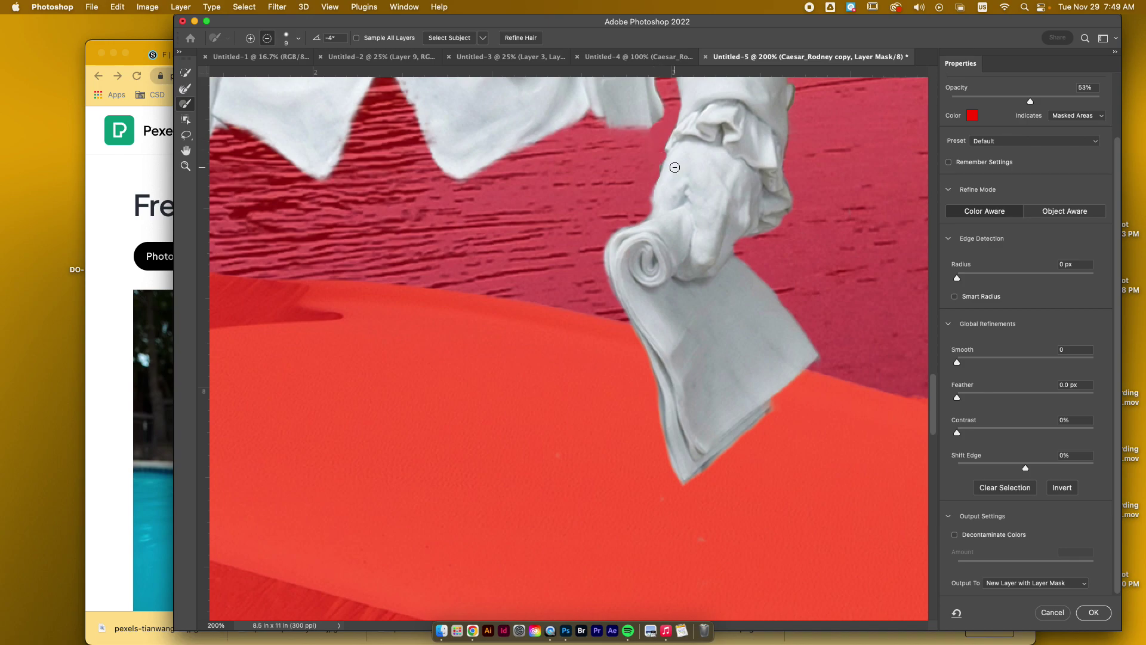
Output the refined statue selection to a new layer with layer mask and move the statue down onto the foreground dunes
{"action": "key", "text": "super+minus"}
{"action": "key", "text": "super+minus"}
{"action": "key", "text": "super+minus"}
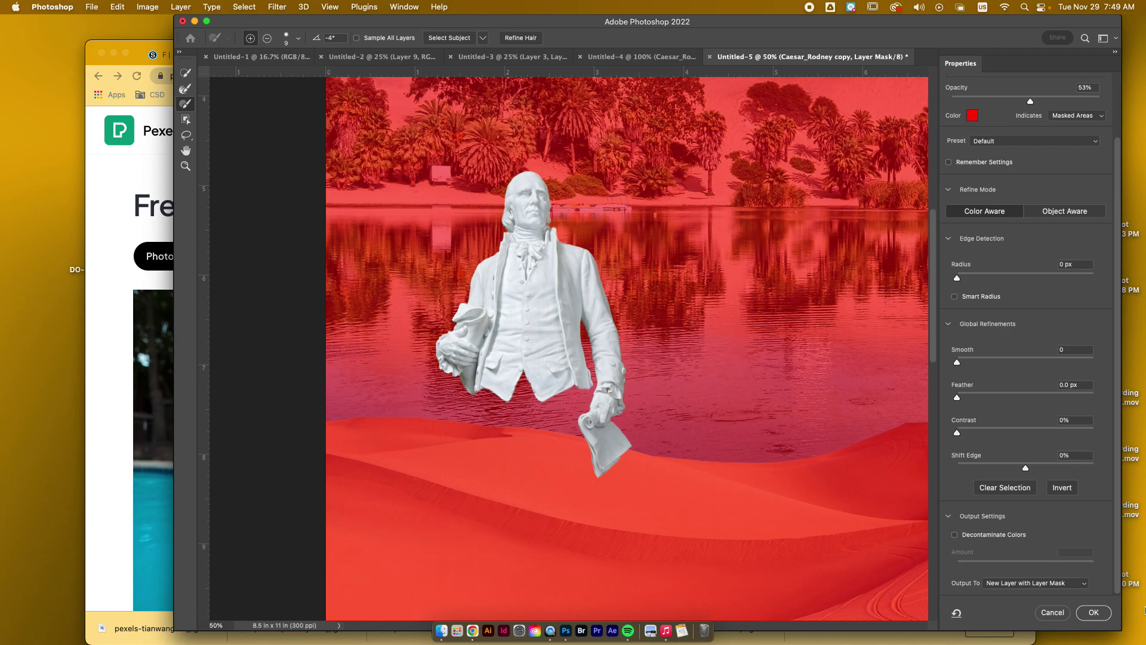
{"action": "left_click", "coordinate": [1092, 613]}
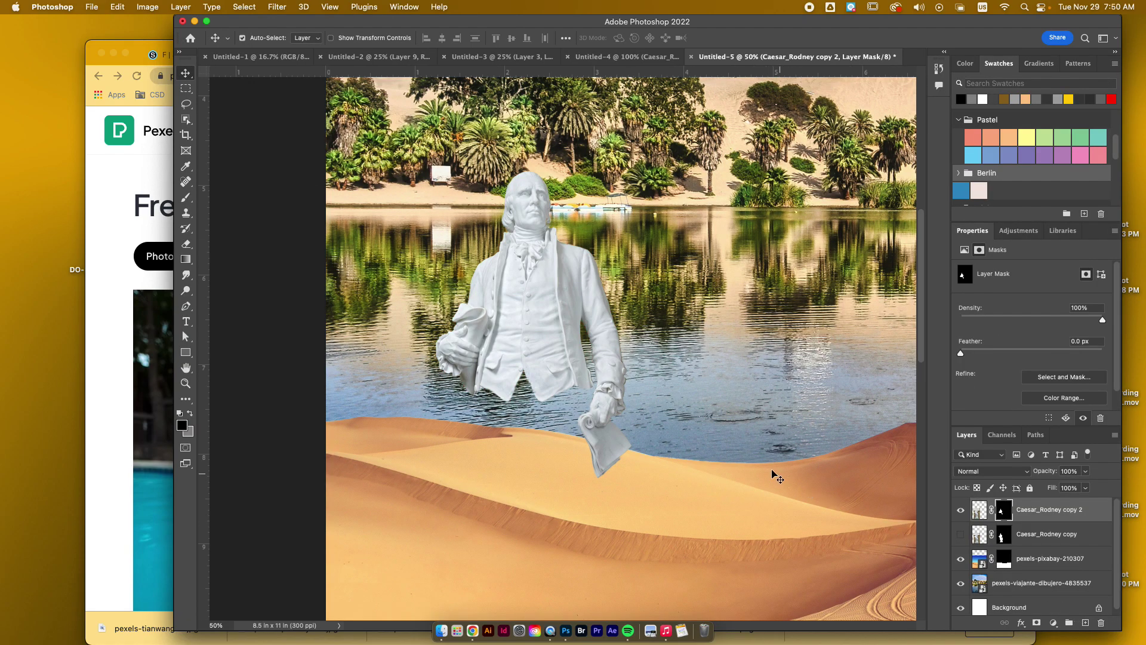
{"action": "scroll", "coordinate": [782, 478], "scroll_direction": "up", "scroll_amount": 2}
{"action": "scroll", "coordinate": [768, 474], "scroll_direction": "down", "scroll_amount": 3}
{"action": "left_click_drag", "start_coordinate": [548, 276], "coordinate": [536, 449]}
{"action": "key", "text": "super+minus"}
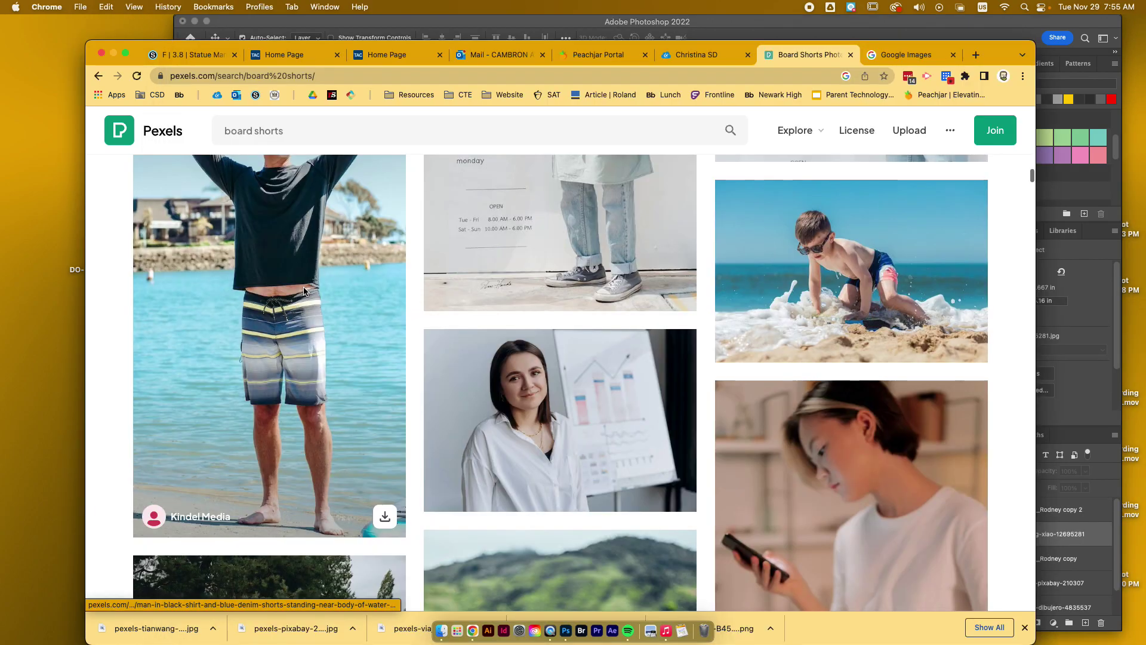
Download the free Pexels photo of the man in a black shirt and striped board shorts, and return to Photoshop
{"action": "left_click", "coordinate": [302, 289]}
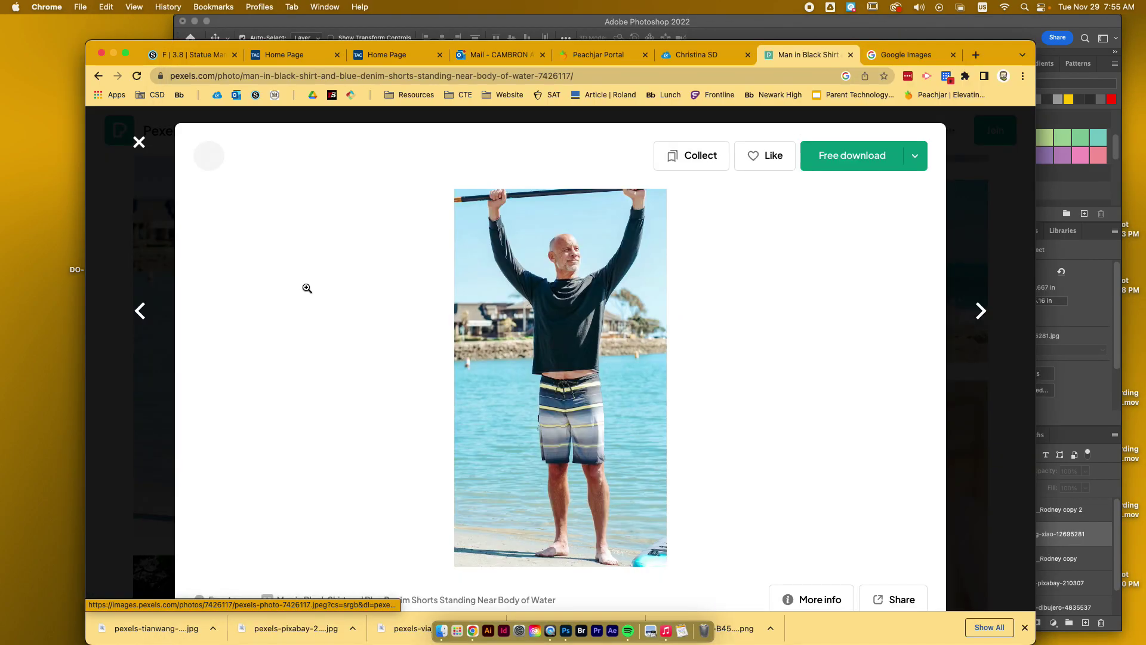
{"action": "left_click", "coordinate": [858, 171]}
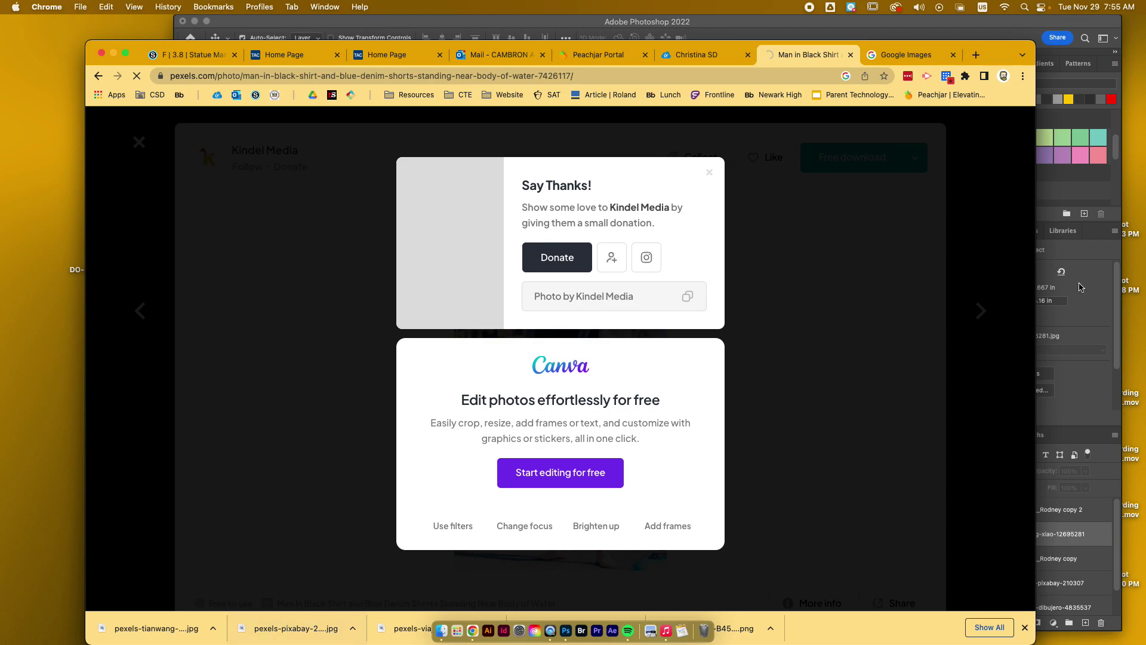
{"action": "left_click", "coordinate": [1089, 189]}
{"action": "left_click", "coordinate": [441, 630]}
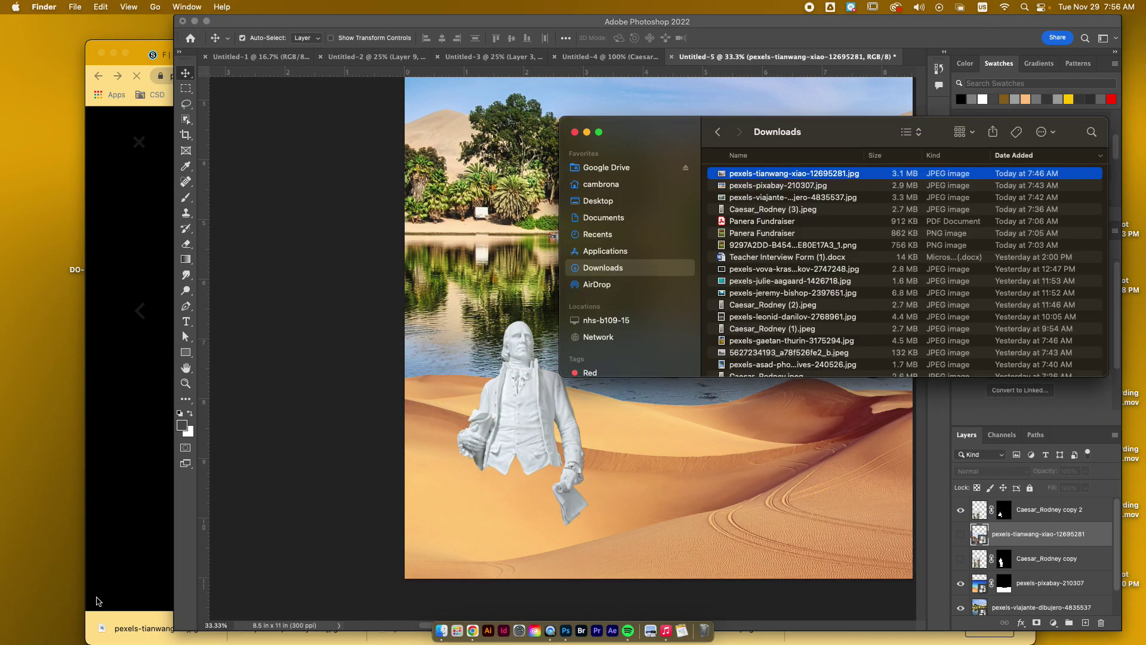
{"action": "left_click", "coordinate": [111, 586]}
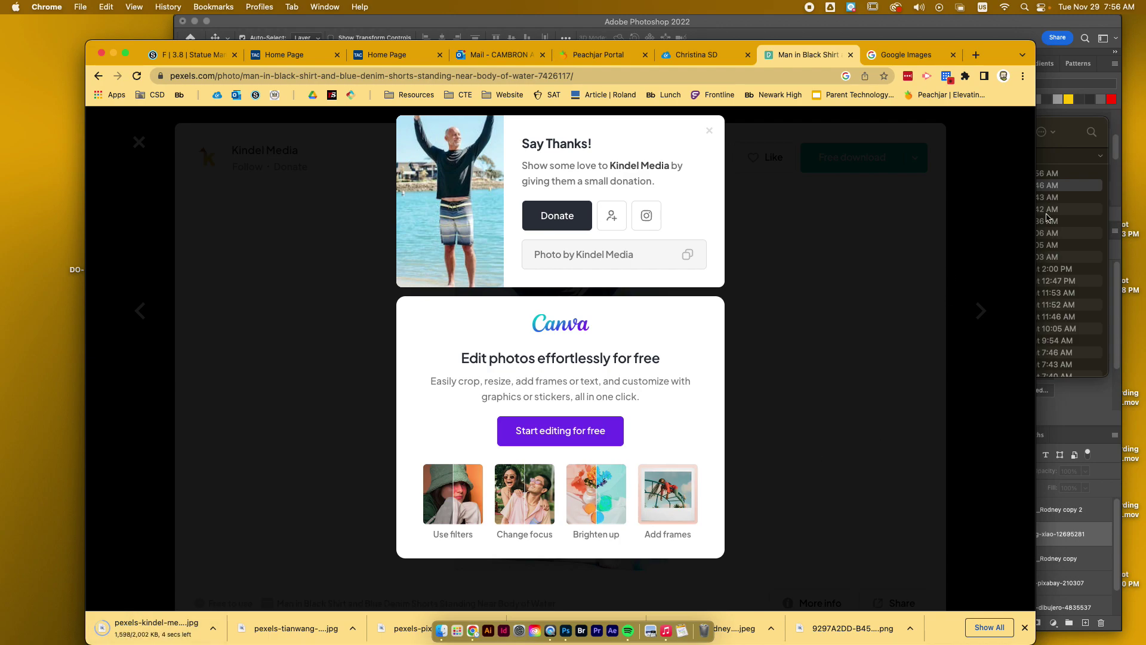
{"action": "left_click", "coordinate": [1065, 167]}
{"action": "left_click", "coordinate": [1087, 446]}
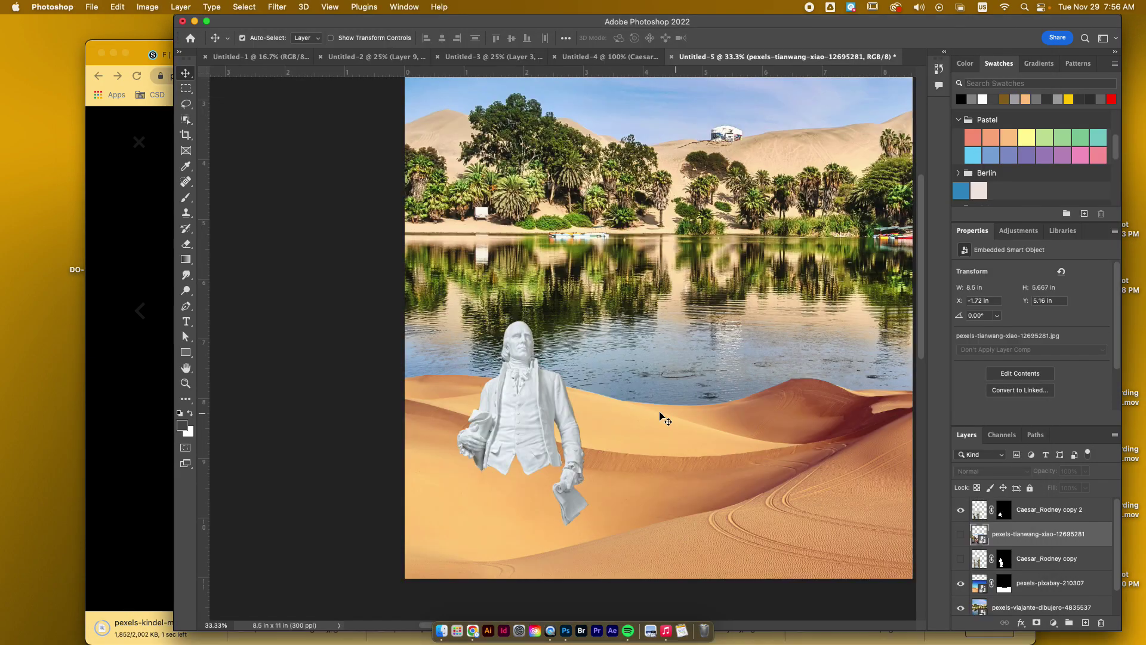
Add a new empty layer above Caesar_Rodney copy 2 and set its blend mode to Color
{"action": "left_click", "coordinate": [1025, 510]}
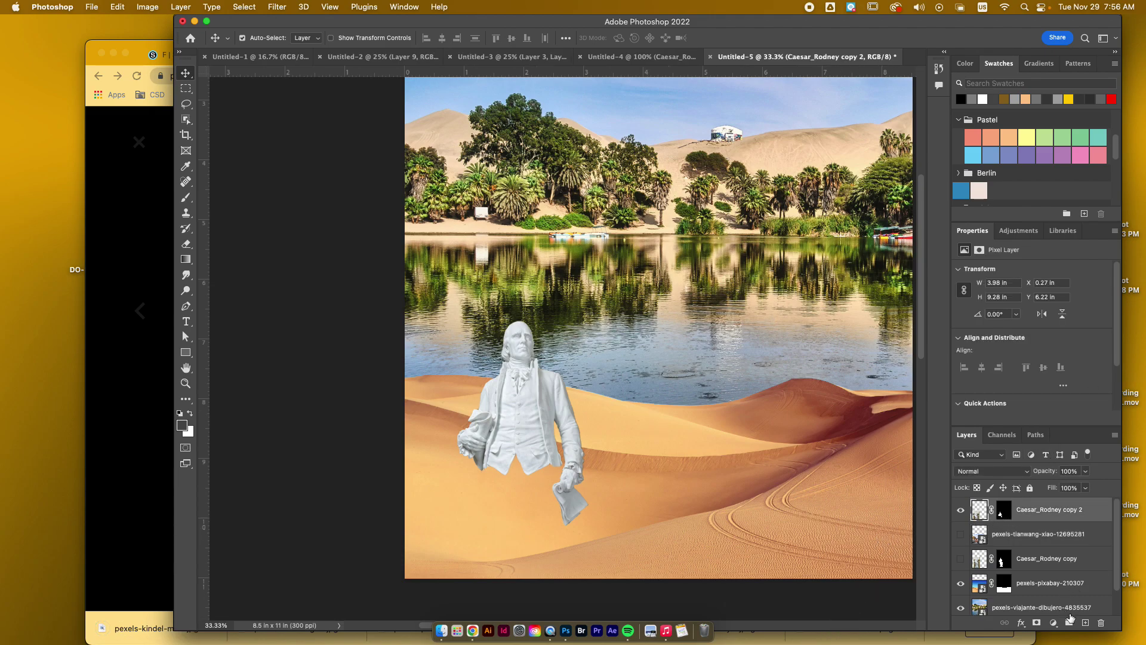
{"action": "left_click", "coordinate": [1085, 622]}
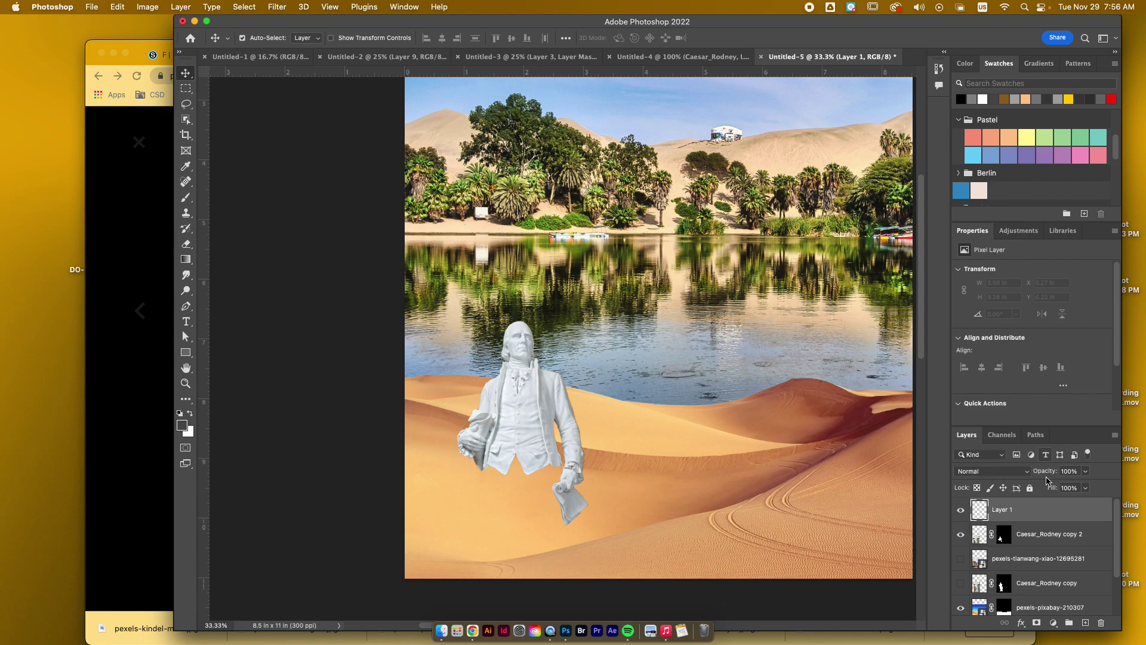
{"action": "left_click", "coordinate": [1024, 472]}
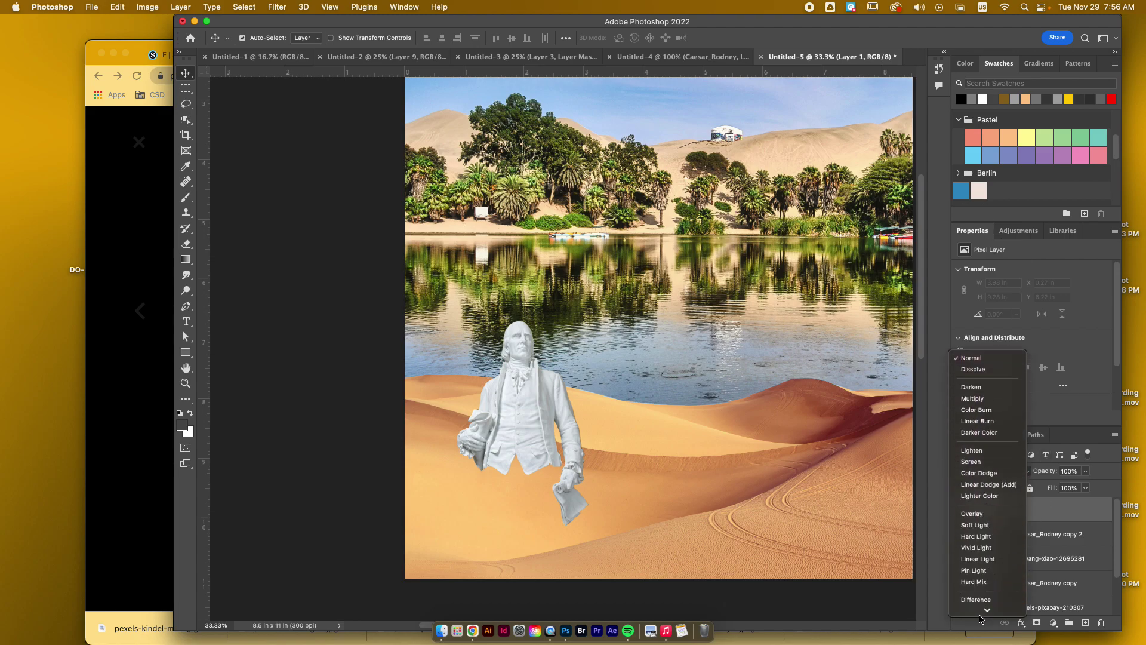
{"action": "left_click", "coordinate": [969, 596]}
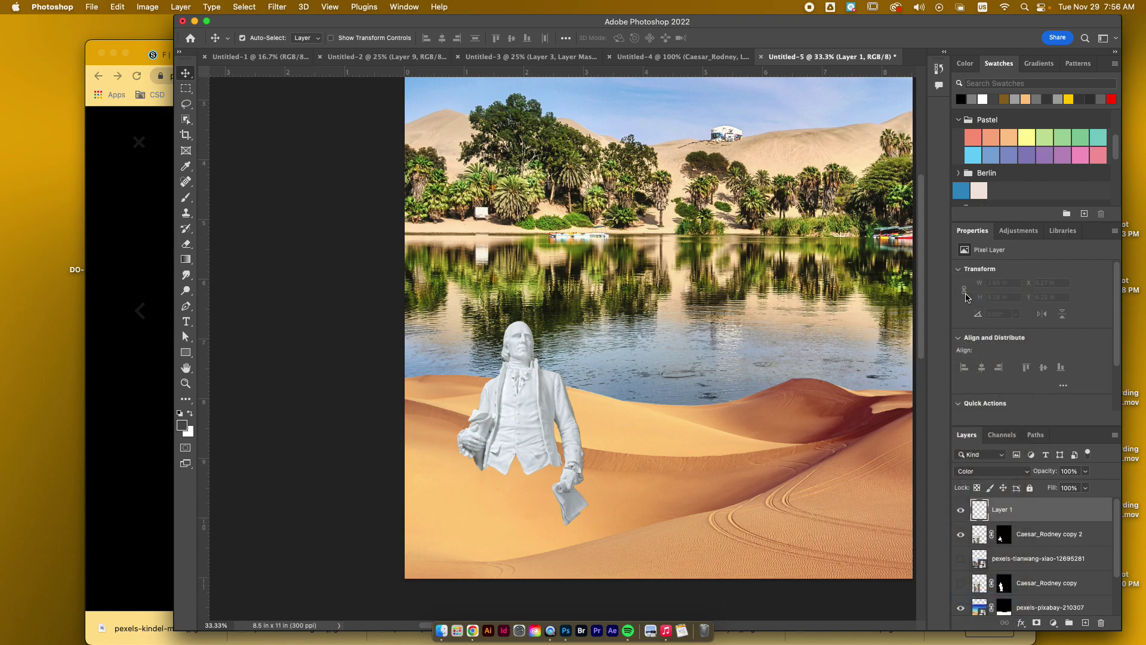
Paint the statue's waistcoat on Layer 1 with the light orange Pastel swatch, using a smaller brush near the edges
{"action": "scroll", "coordinate": [1010, 154], "scroll_direction": "up", "scroll_amount": 2}
{"action": "scroll", "coordinate": [1011, 154], "scroll_direction": "down", "scroll_amount": 1}
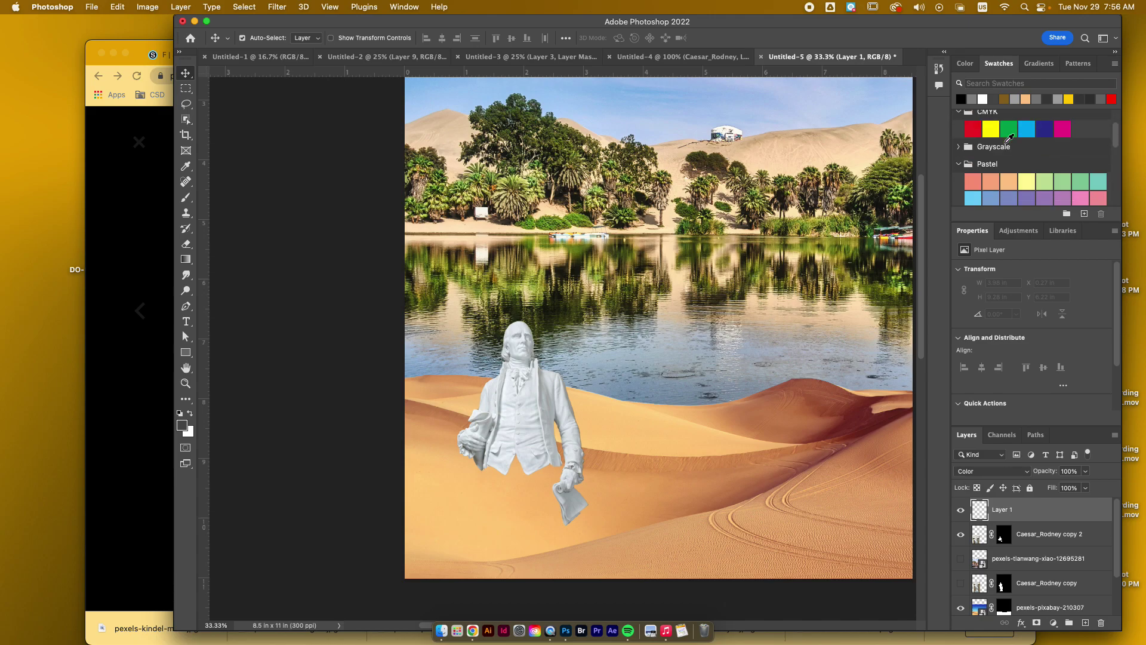
{"action": "left_click", "coordinate": [147, 330]}
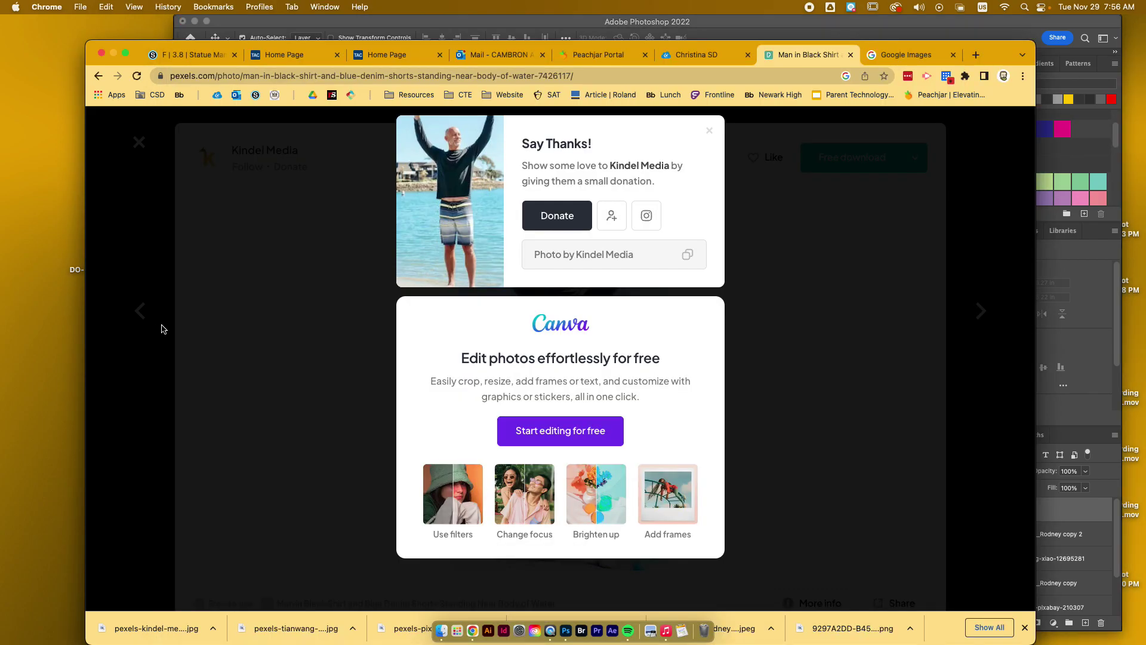
{"action": "left_click", "coordinate": [1077, 155]}
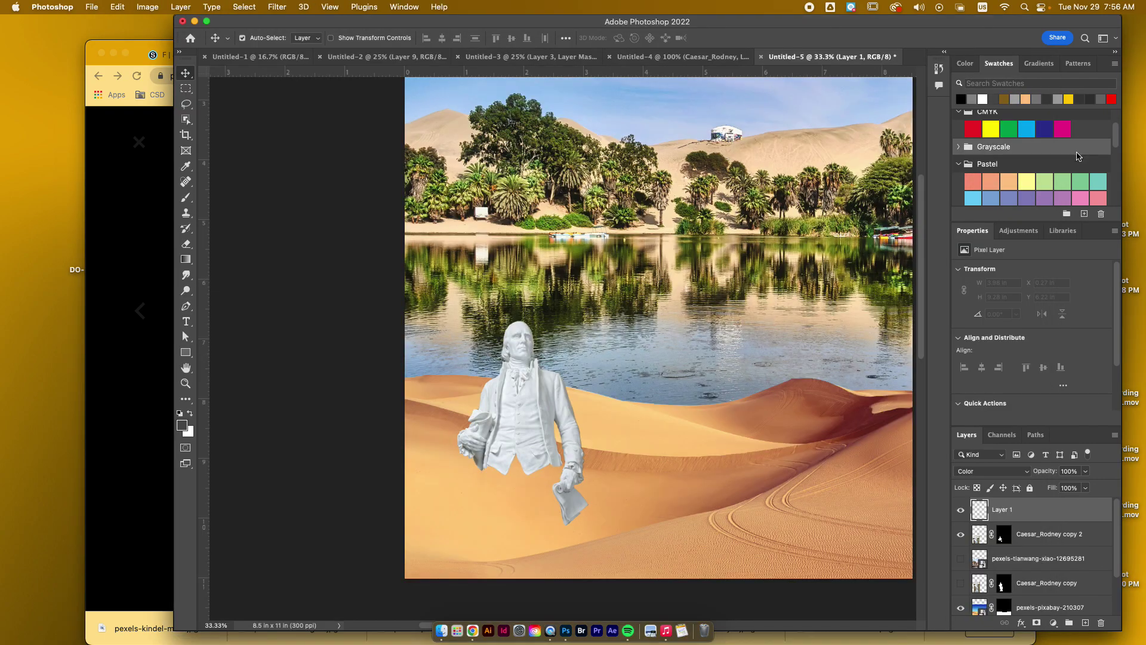
{"action": "left_click", "coordinate": [990, 182]}
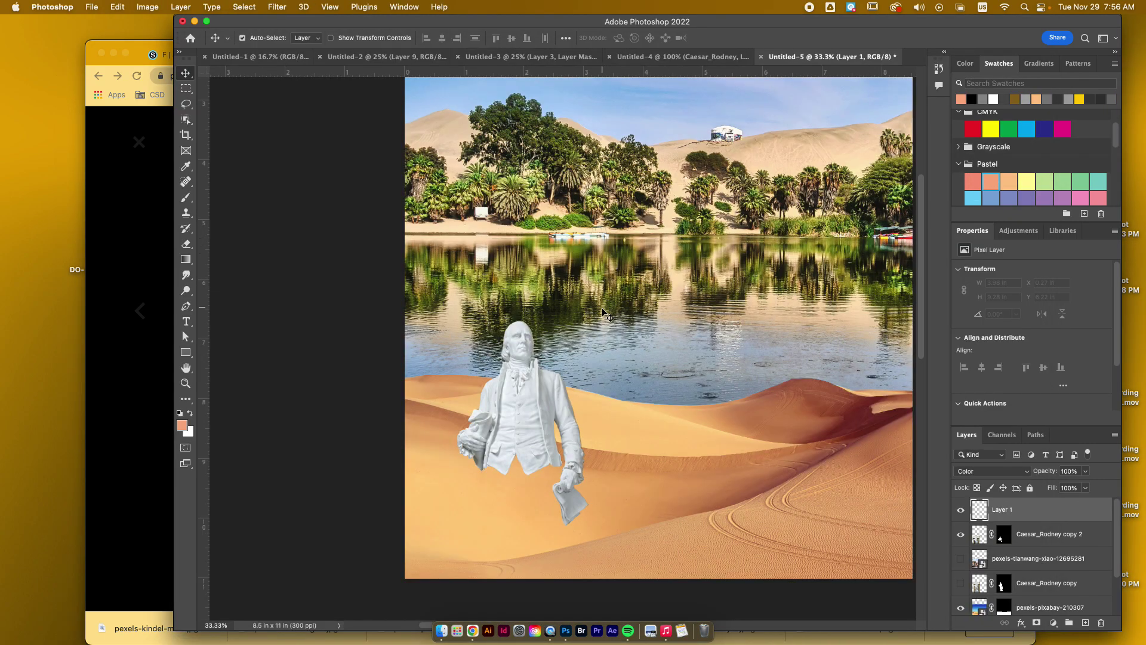
{"action": "left_click", "coordinate": [185, 197]}
{"action": "key", "text": "super+equal"}
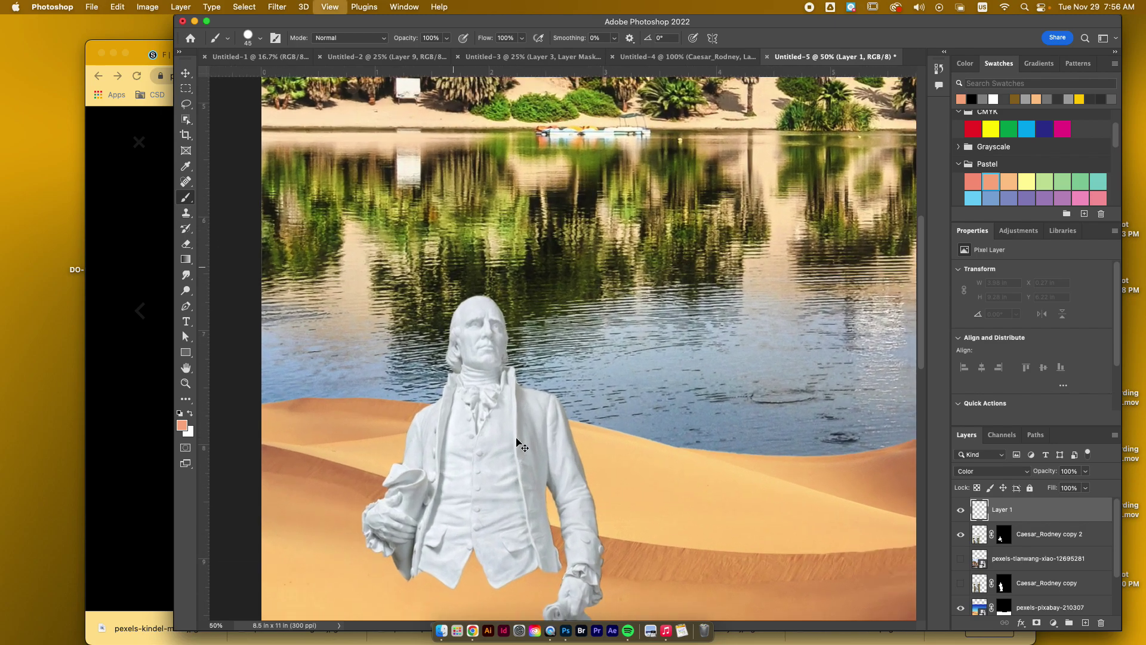
{"action": "key", "text": "super+equal"}
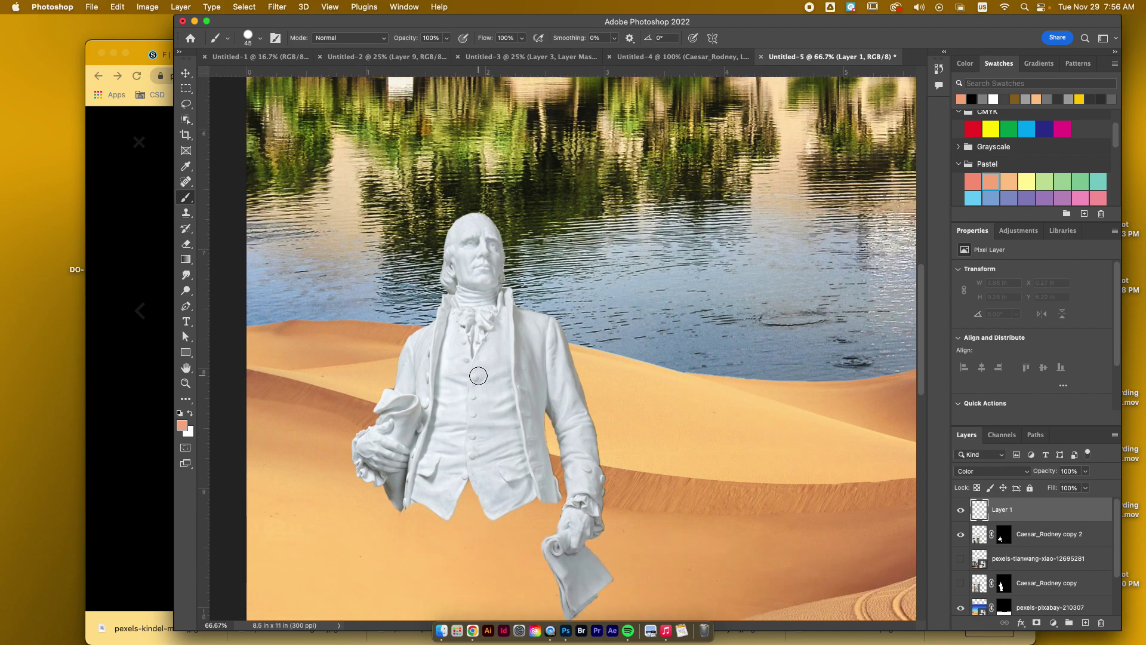
{"action": "mouse_move", "coordinate": [456, 365]}
{"action": "left_mouse_down"}
{"action": "mouse_move", "coordinate": [461, 492]}
{"action": "mouse_move", "coordinate": [444, 516]}
{"action": "mouse_move", "coordinate": [462, 449]}
{"action": "mouse_move", "coordinate": [436, 502]}
{"action": "mouse_move", "coordinate": [441, 445]}
{"action": "mouse_move", "coordinate": [421, 496]}
{"action": "mouse_move", "coordinate": [444, 375]}
{"action": "mouse_move", "coordinate": [433, 439]}
{"action": "left_mouse_up"}
{"action": "key", "text": "BackSpace"}
{"action": "mouse_move", "coordinate": [446, 384]}
{"action": "left_mouse_down"}
{"action": "mouse_move", "coordinate": [420, 497]}
{"action": "mouse_move", "coordinate": [447, 512]}
{"action": "mouse_move", "coordinate": [438, 487]}
{"action": "mouse_move", "coordinate": [445, 464]}
{"action": "mouse_move", "coordinate": [456, 499]}
{"action": "mouse_move", "coordinate": [457, 447]}
{"action": "mouse_move", "coordinate": [446, 482]}
{"action": "mouse_move", "coordinate": [457, 336]}
{"action": "left_mouse_up"}
{"action": "mouse_move", "coordinate": [467, 383]}
{"action": "left_mouse_down"}
{"action": "mouse_move", "coordinate": [499, 333]}
{"action": "mouse_move", "coordinate": [484, 469]}
{"action": "mouse_move", "coordinate": [473, 424]}
{"action": "mouse_move", "coordinate": [475, 407]}
{"action": "mouse_move", "coordinate": [478, 487]}
{"action": "mouse_move", "coordinate": [453, 437]}
{"action": "mouse_move", "coordinate": [439, 463]}
{"action": "mouse_move", "coordinate": [449, 458]}
{"action": "mouse_move", "coordinate": [489, 508]}
{"action": "mouse_move", "coordinate": [528, 501]}
{"action": "mouse_move", "coordinate": [504, 368]}
{"action": "mouse_move", "coordinate": [507, 487]}
{"action": "mouse_move", "coordinate": [494, 436]}
{"action": "mouse_move", "coordinate": [514, 403]}
{"action": "left_mouse_up"}
{"action": "key", "text": "bracketleft"}
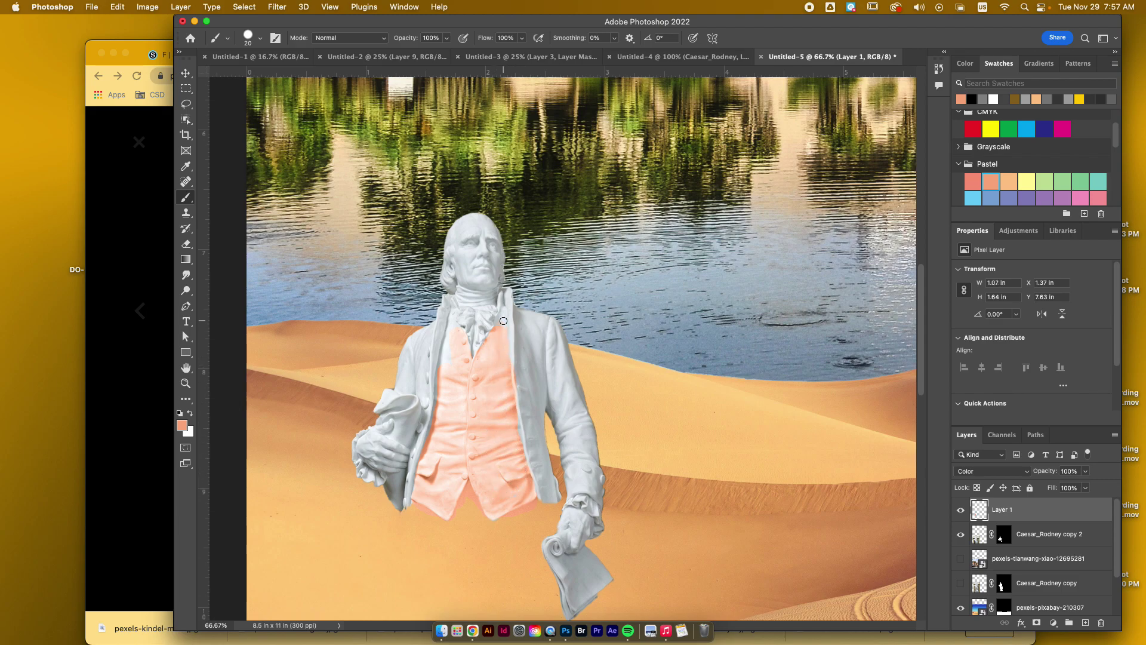
{"action": "key", "text": "bracketleft"}
Change Layer 1's blend mode to Linear Burn and clip it to the Caesar_Rodney copy 2 layer
{"action": "left_click", "coordinate": [958, 471]}
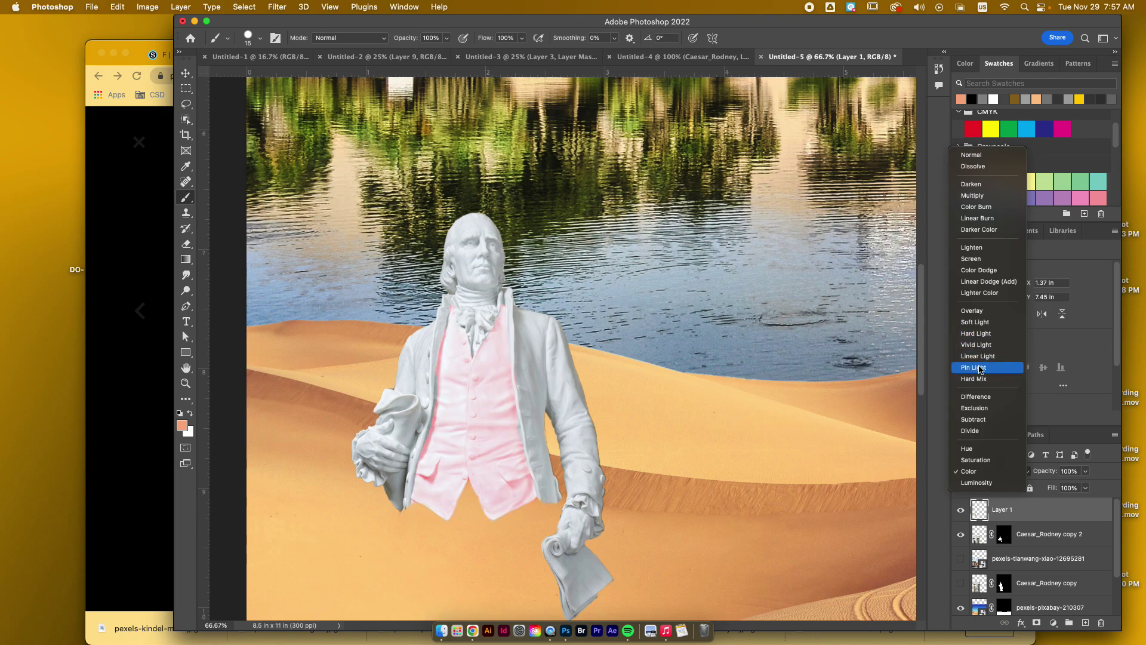
{"action": "left_click", "coordinate": [978, 219]}
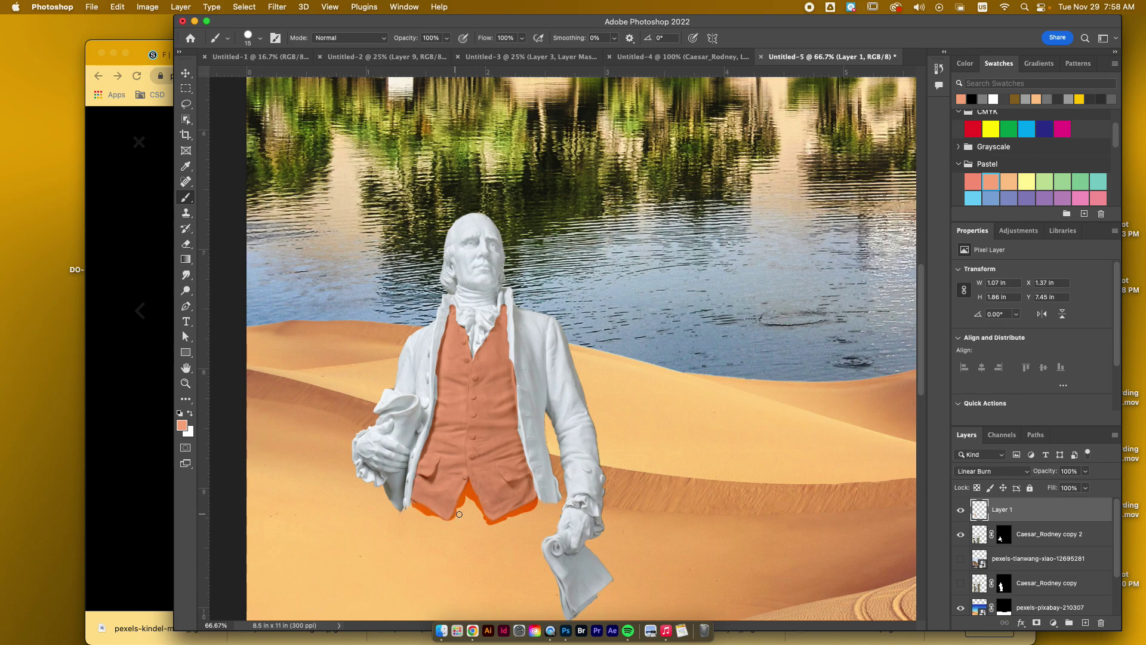
{"action": "right_click", "coordinate": [1031, 509]}
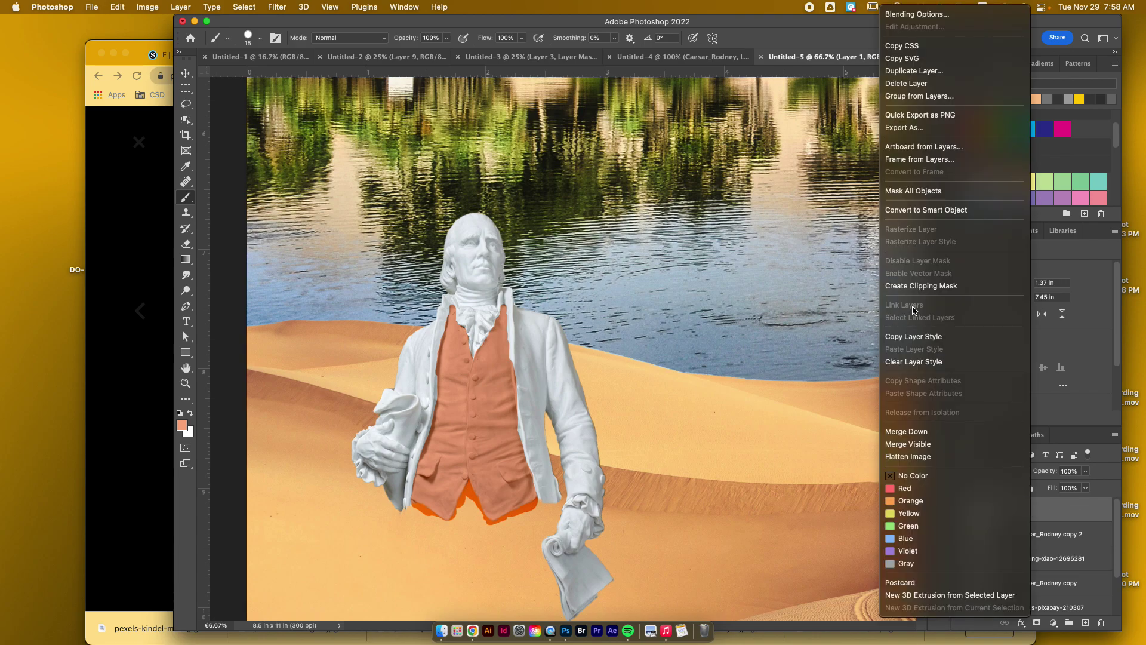
{"action": "left_click", "coordinate": [925, 286]}
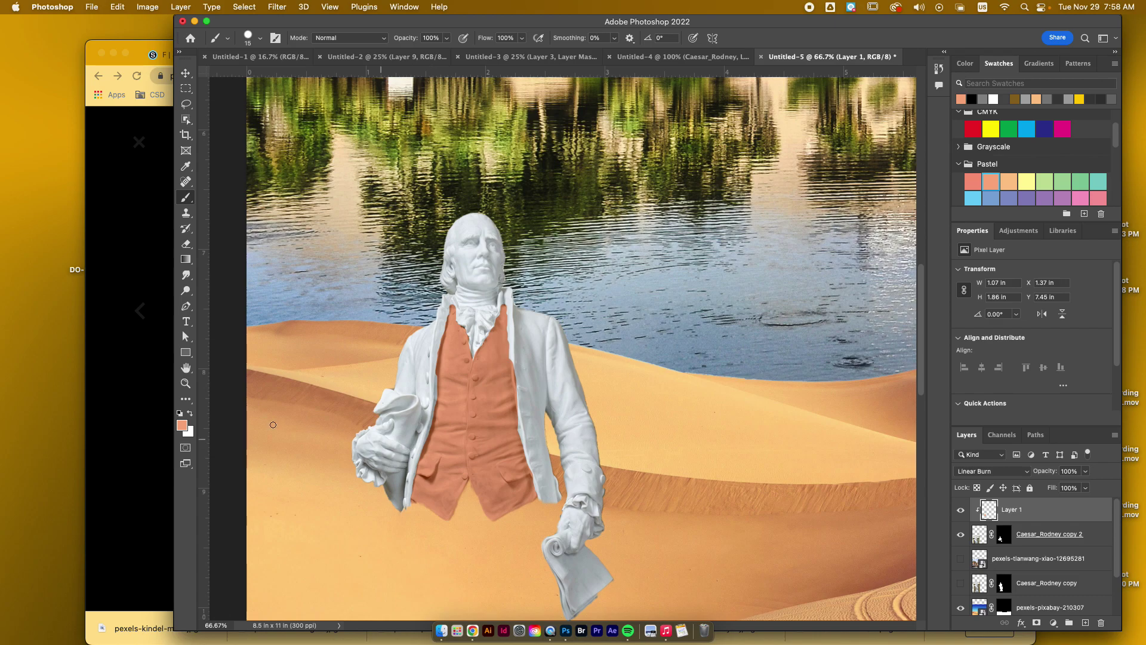
Paint the coat side next to the raised, bent arm with the light blue Pastel swatch, including its front edge beside the waistcoat
{"action": "left_click", "coordinate": [190, 413]}
{"action": "left_click", "coordinate": [973, 198]}
{"action": "key", "text": "bracketright"}
{"action": "key", "text": "bracketright"}
{"action": "mouse_move", "coordinate": [408, 352]}
{"action": "left_mouse_down"}
{"action": "mouse_move", "coordinate": [404, 386]}
{"action": "mouse_move", "coordinate": [412, 344]}
{"action": "mouse_move", "coordinate": [446, 297]}
{"action": "mouse_move", "coordinate": [431, 384]}
{"action": "mouse_move", "coordinate": [418, 357]}
{"action": "mouse_move", "coordinate": [409, 373]}
{"action": "mouse_move", "coordinate": [410, 386]}
{"action": "mouse_move", "coordinate": [429, 385]}
{"action": "left_mouse_up"}
{"action": "key", "text": "bracketleft"}
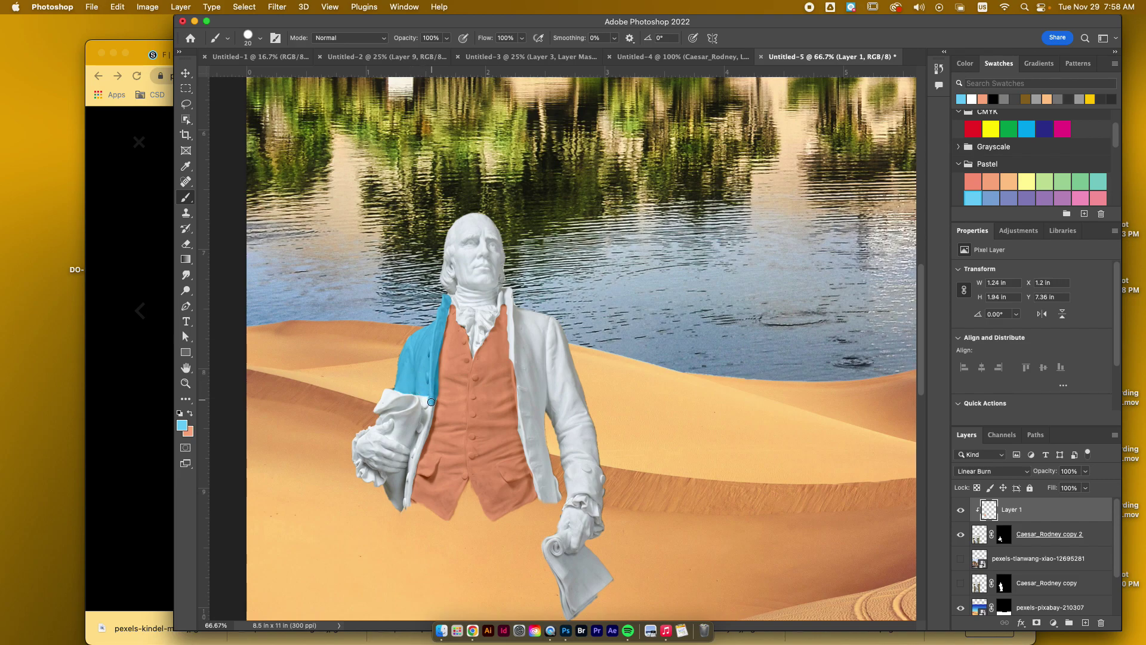
{"action": "left_click_drag", "start_coordinate": [430, 408], "coordinate": [409, 491]}
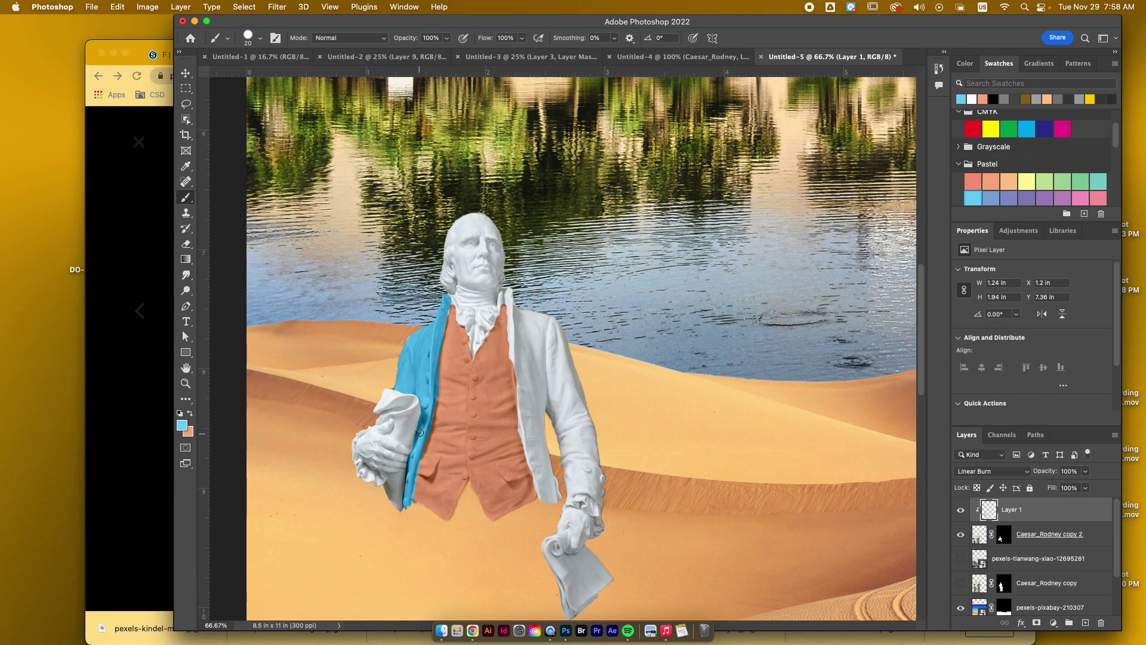
Paint the other half of the coat light blue, from collar to hem and down the sleeve of the lowered arm
{"action": "mouse_move", "coordinate": [511, 306]}
{"action": "left_mouse_down"}
{"action": "mouse_move", "coordinate": [532, 473]}
{"action": "mouse_move", "coordinate": [542, 494]}
{"action": "mouse_move", "coordinate": [559, 495]}
{"action": "mouse_move", "coordinate": [538, 497]}
{"action": "mouse_move", "coordinate": [563, 494]}
{"action": "mouse_move", "coordinate": [552, 492]}
{"action": "mouse_move", "coordinate": [540, 405]}
{"action": "mouse_move", "coordinate": [536, 450]}
{"action": "mouse_move", "coordinate": [547, 492]}
{"action": "mouse_move", "coordinate": [522, 309]}
{"action": "mouse_move", "coordinate": [518, 356]}
{"action": "mouse_move", "coordinate": [532, 434]}
{"action": "mouse_move", "coordinate": [541, 319]}
{"action": "mouse_move", "coordinate": [515, 290]}
{"action": "mouse_move", "coordinate": [514, 305]}
{"action": "mouse_move", "coordinate": [550, 336]}
{"action": "mouse_move", "coordinate": [556, 315]}
{"action": "mouse_move", "coordinate": [572, 340]}
{"action": "mouse_move", "coordinate": [557, 334]}
{"action": "mouse_move", "coordinate": [576, 459]}
{"action": "mouse_move", "coordinate": [626, 475]}
{"action": "left_mouse_up"}
{"action": "key", "text": "bracketright"}
{"action": "key", "text": "bracketright"}
{"action": "key", "text": "bracketright"}
{"action": "key", "text": "bracketright"}
{"action": "key", "text": "bracketright"}
{"action": "key", "text": "bracketright"}
{"action": "key", "text": "bracketright"}
{"action": "key", "text": "bracketright"}
{"action": "key", "text": "bracketright"}
{"action": "key", "text": "bracketright"}
{"action": "key", "text": "bracketright"}
{"action": "key", "text": "bracketleft"}
{"action": "key", "text": "bracketleft"}
{"action": "key", "text": "bracketleft"}
{"action": "key", "text": "bracketleft"}
{"action": "key", "text": "bracketleft"}
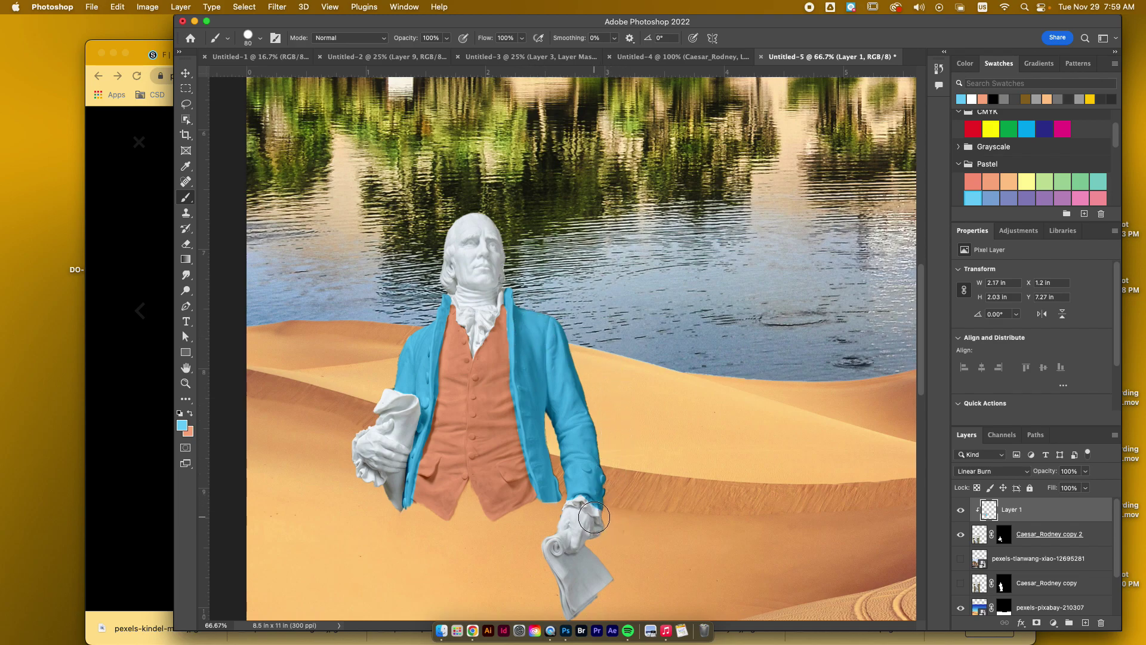
Paint the folded bundle under the statue's bent arm with the light orange Pastel swatch, leaving the hand and cuff white
{"action": "scroll", "coordinate": [603, 512], "scroll_direction": "down", "scroll_amount": 3}
{"action": "key", "text": "bracketleft"}
{"action": "key", "text": "bracketleft"}
{"action": "key", "text": "bracketleft"}
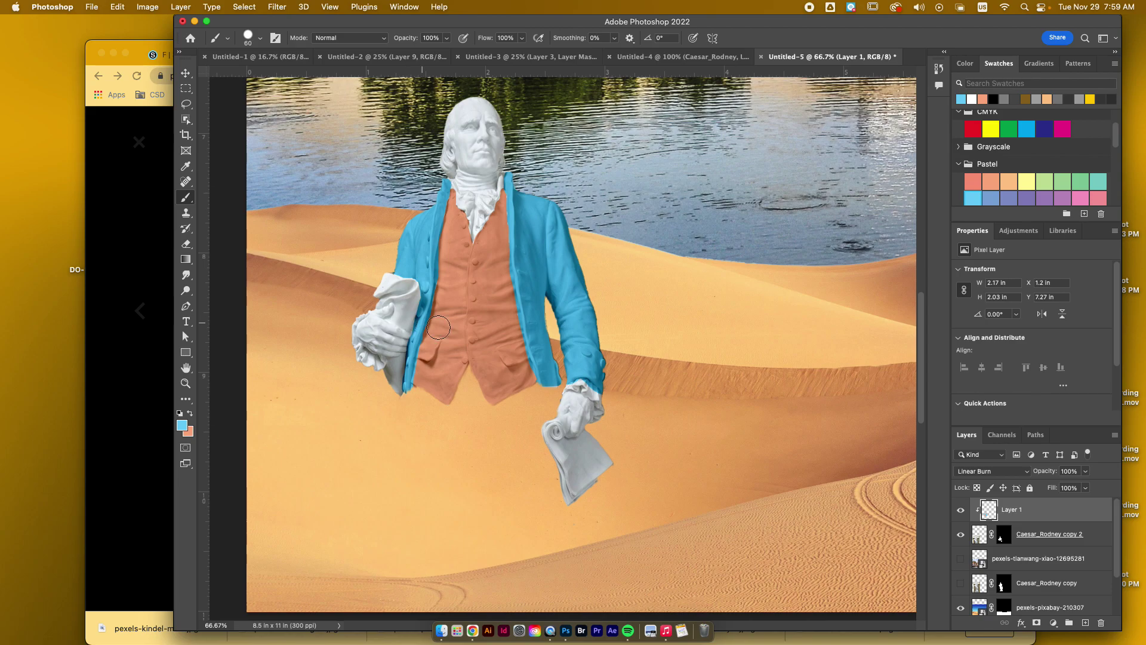
{"action": "left_click", "coordinate": [990, 178]}
{"action": "key", "text": "bracketleft"}
{"action": "mouse_move", "coordinate": [406, 306]}
{"action": "left_mouse_down"}
{"action": "mouse_move", "coordinate": [408, 287]}
{"action": "mouse_move", "coordinate": [390, 280]}
{"action": "mouse_move", "coordinate": [376, 292]}
{"action": "mouse_move", "coordinate": [394, 288]}
{"action": "mouse_move", "coordinate": [378, 299]}
{"action": "mouse_move", "coordinate": [400, 313]}
{"action": "left_mouse_up"}
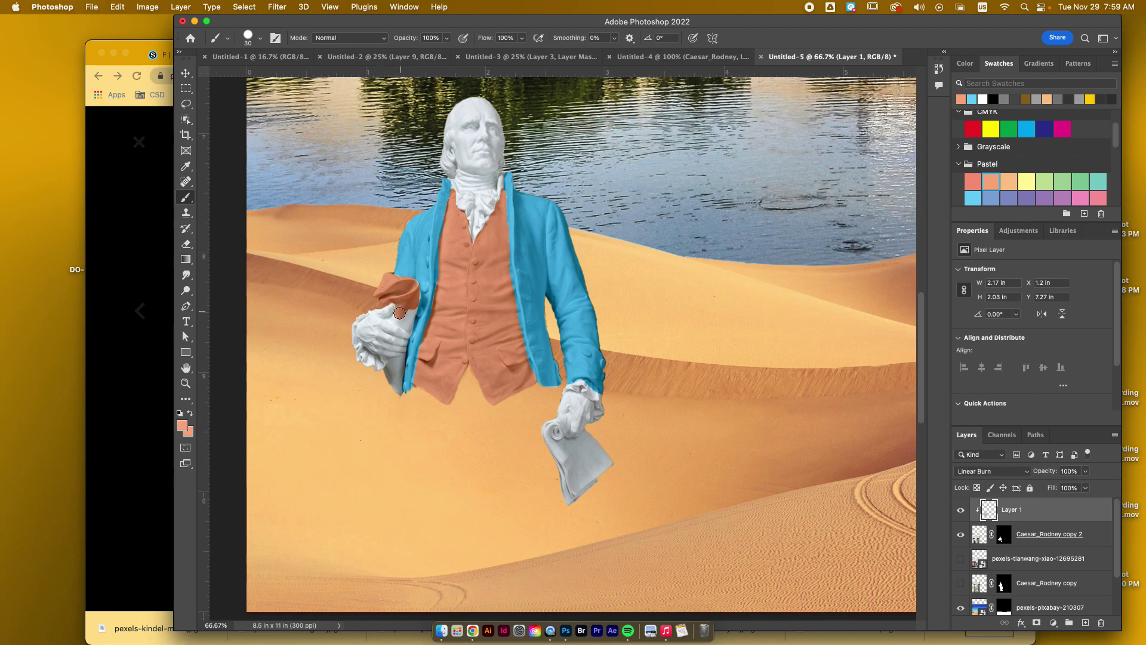
{"action": "key", "text": "bracketleft"}
{"action": "key", "text": "bracketright"}
{"action": "key", "text": "bracketright"}
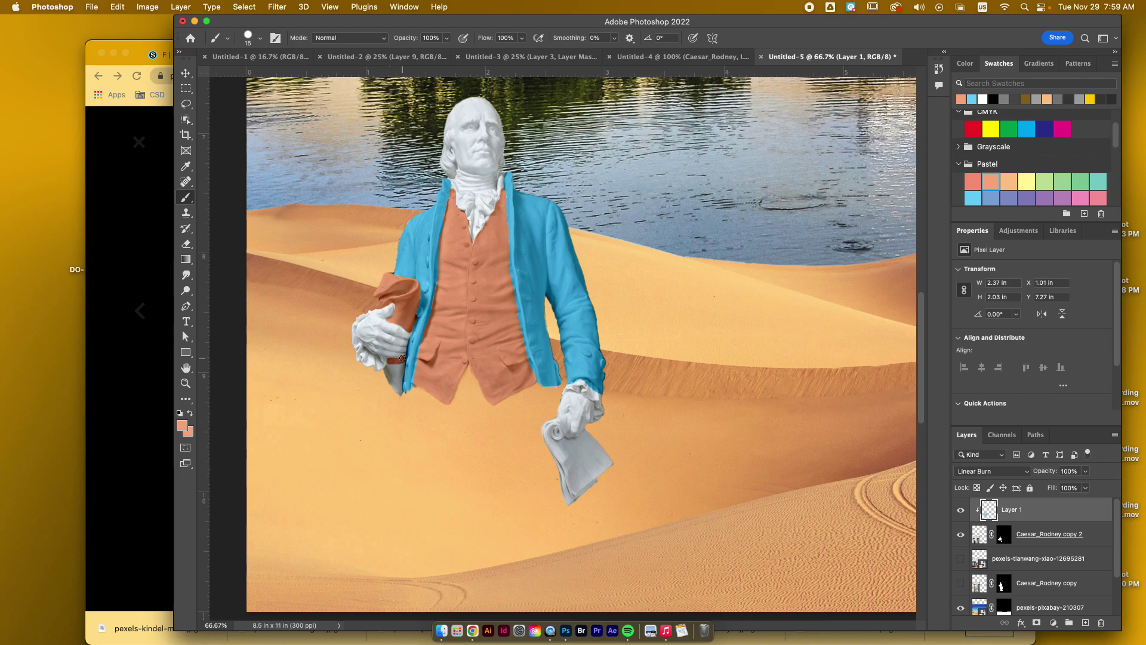
{"action": "mouse_move", "coordinate": [402, 372]}
{"action": "left_mouse_down"}
{"action": "mouse_move", "coordinate": [395, 394]}
{"action": "mouse_move", "coordinate": [392, 364]}
{"action": "left_mouse_up"}
Set the foreground color to the light blue Pastel swatch
{"action": "left_click", "coordinate": [973, 198]}
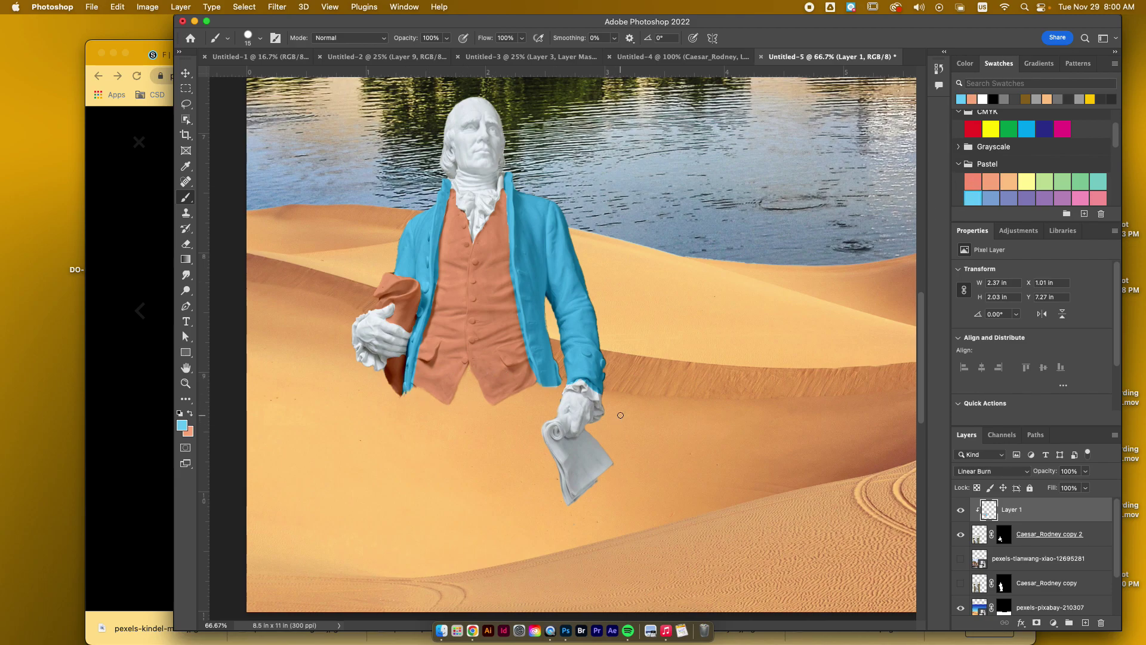
{"action": "scroll", "coordinate": [620, 415], "scroll_direction": "up", "scroll_amount": 2}
{"action": "scroll", "coordinate": [620, 415], "scroll_direction": "left", "scroll_amount": 2}
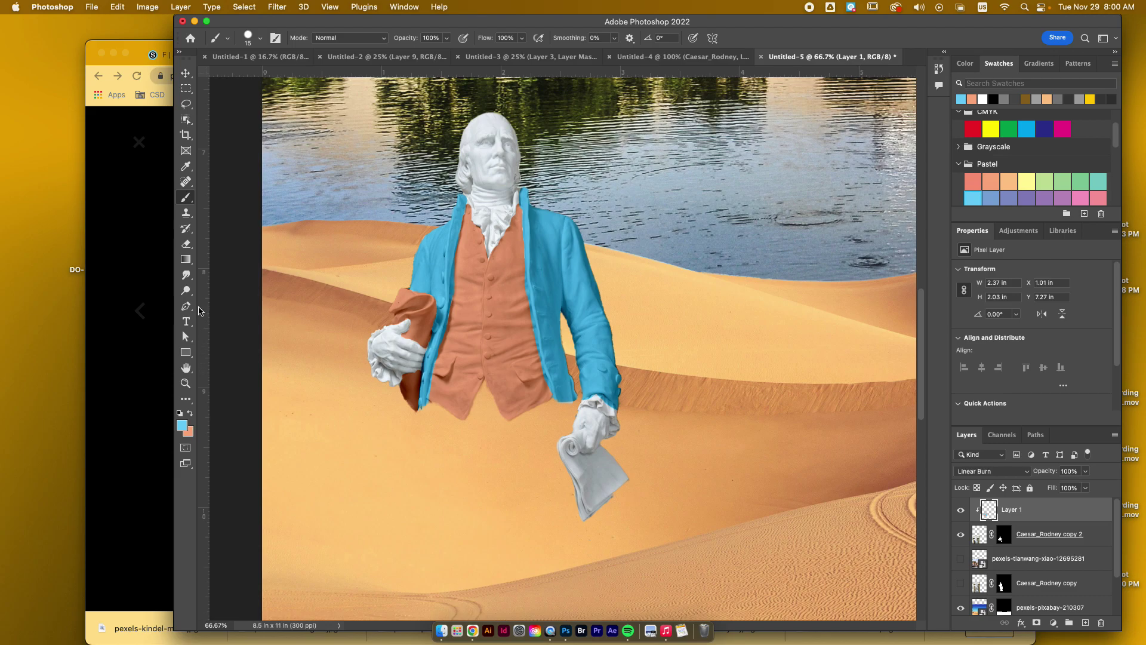
Place pexels-kindel-media-7426117.jpg from the Downloads folder and move it up so the man's shorts and legs lie within the canvas
{"action": "left_click", "coordinate": [442, 631]}
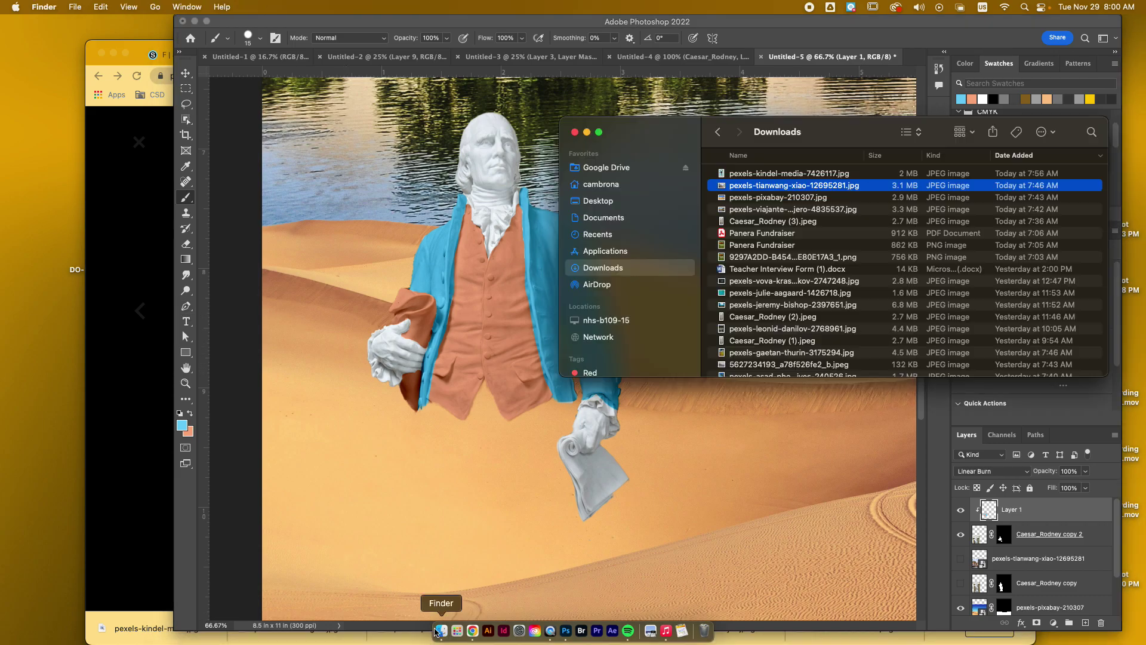
{"action": "left_click_drag", "start_coordinate": [790, 173], "coordinate": [455, 380]}
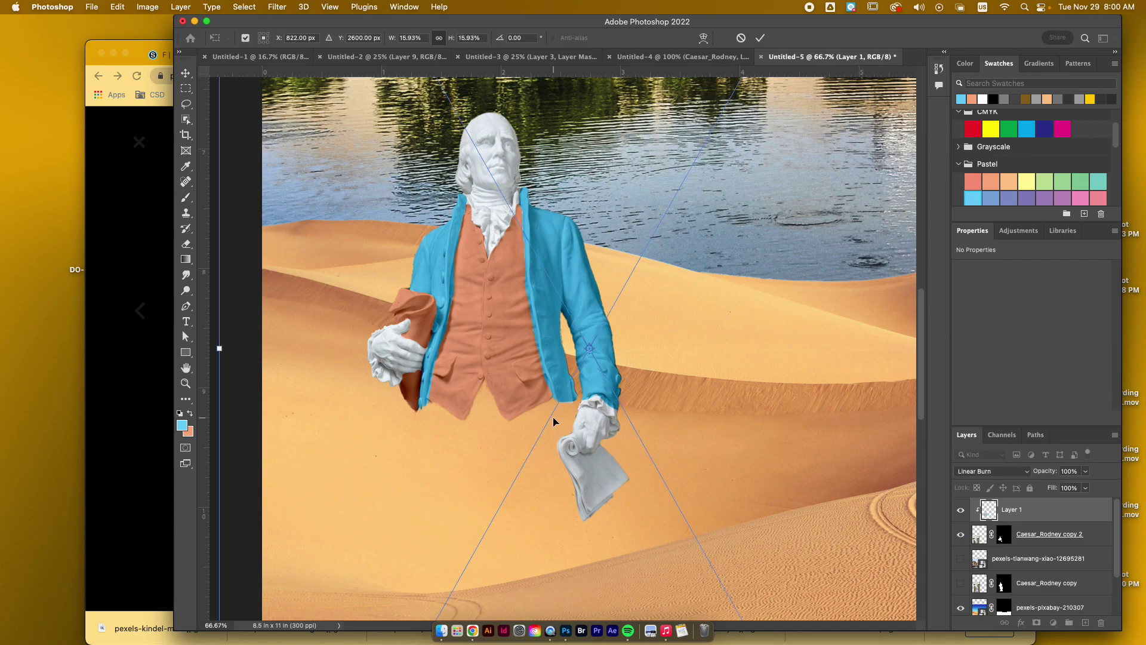
{"action": "key", "text": "super+minus"}
{"action": "key", "text": "super+minus"}
{"action": "key", "text": "super+minus"}
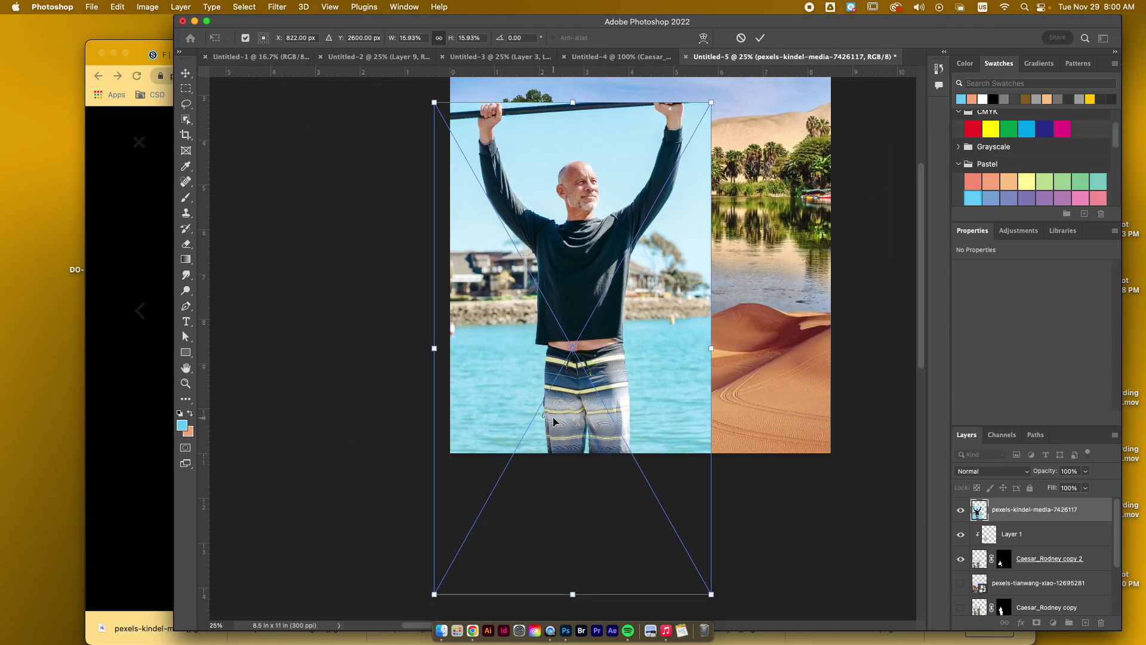
{"action": "left_click_drag", "start_coordinate": [600, 349], "coordinate": [624, 177]}
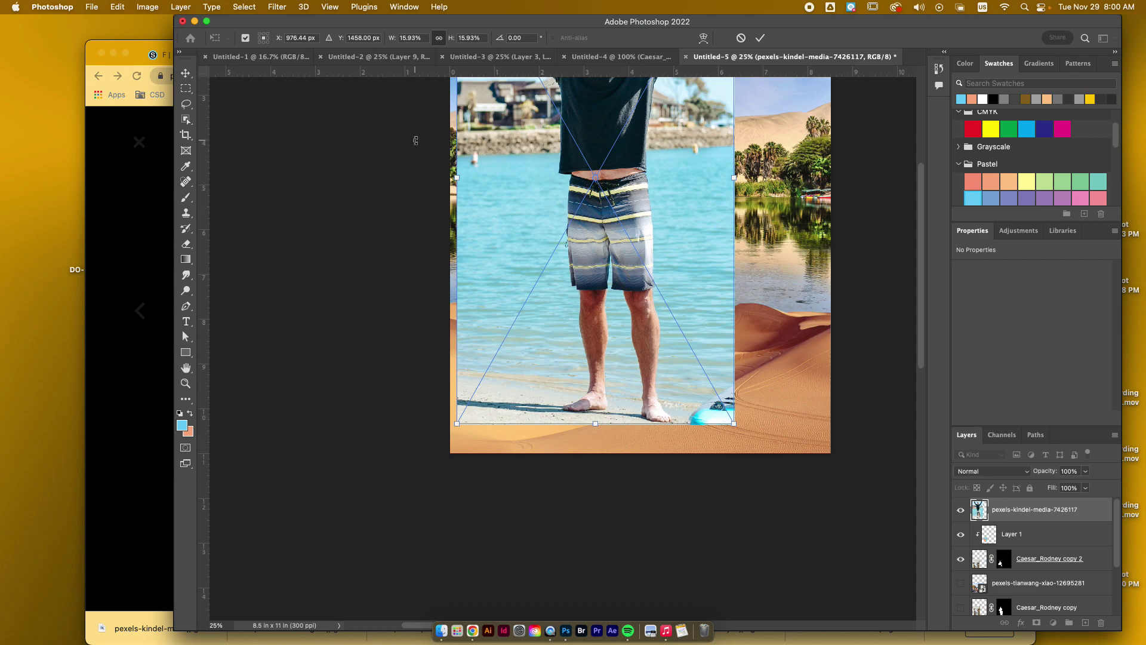
Select the man's shorts and bare legs with the Object Selection tool and mask out the rest of the photo
{"action": "left_click", "coordinate": [185, 119]}
{"action": "left_click_drag", "start_coordinate": [550, 162], "coordinate": [690, 446]}
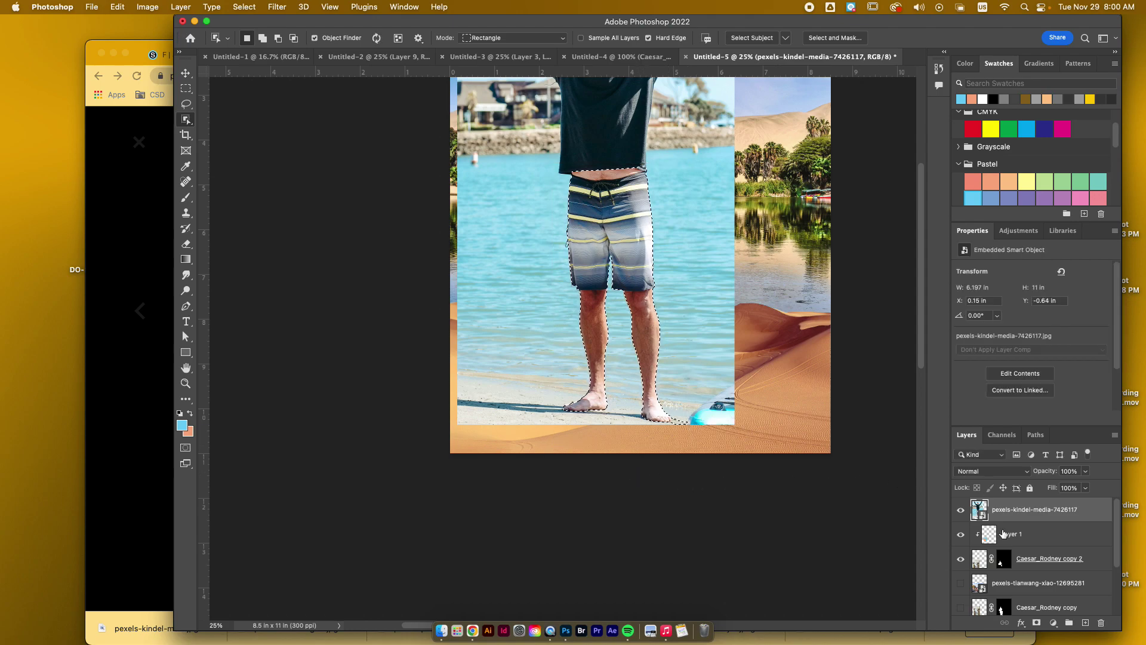
{"action": "left_click", "coordinate": [1036, 622]}
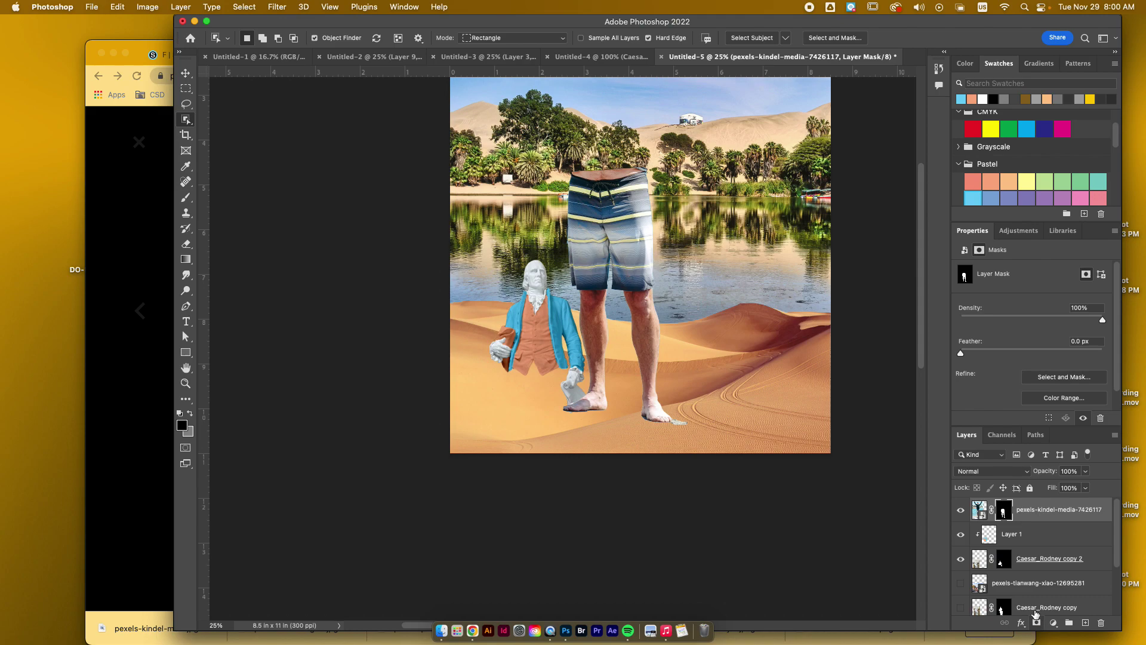
Scale the shorts-and-legs cutout to about 53% and position it on the dunes beside the statue
{"action": "key", "text": "super+t"}
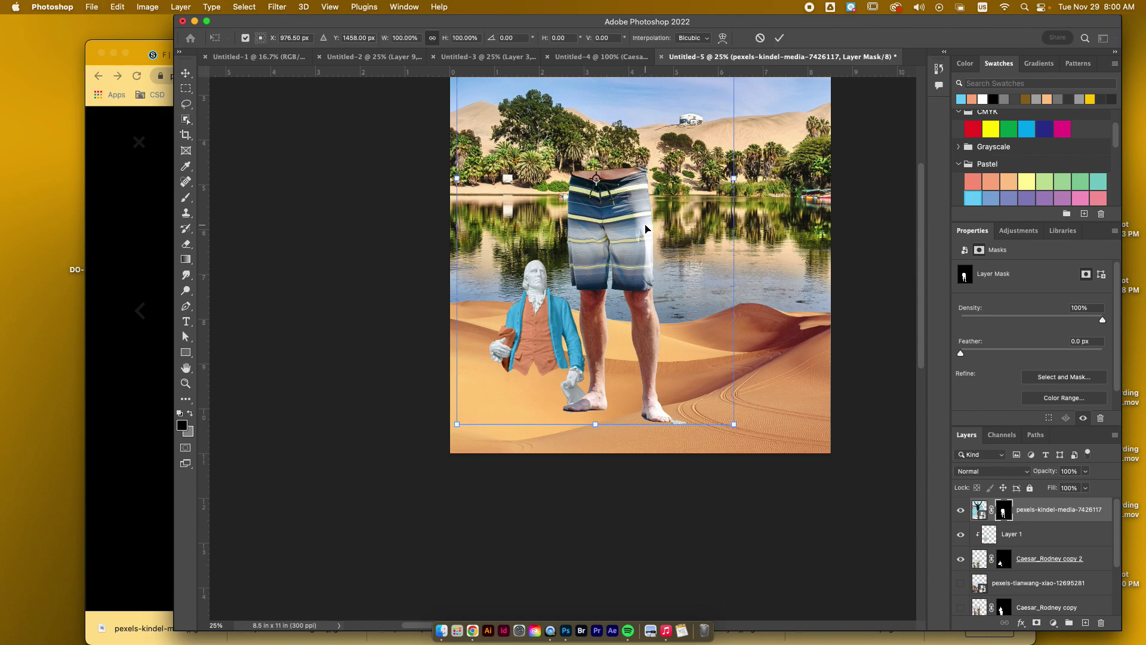
{"action": "scroll", "coordinate": [659, 277], "scroll_direction": "up", "scroll_amount": 10}
{"action": "scroll", "coordinate": [658, 276], "scroll_direction": "right", "scroll_amount": 4}
{"action": "left_click_drag", "start_coordinate": [642, 153], "coordinate": [511, 394]}
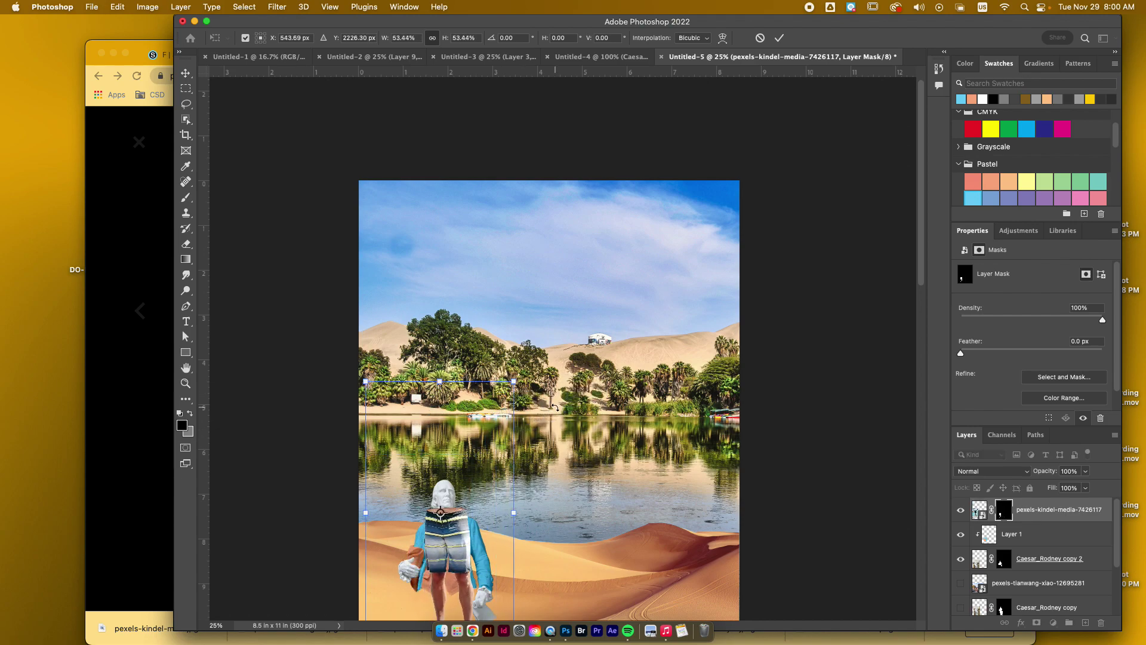
{"action": "scroll", "coordinate": [555, 410], "scroll_direction": "down", "scroll_amount": 8}
{"action": "left_click_drag", "start_coordinate": [475, 295], "coordinate": [581, 281]}
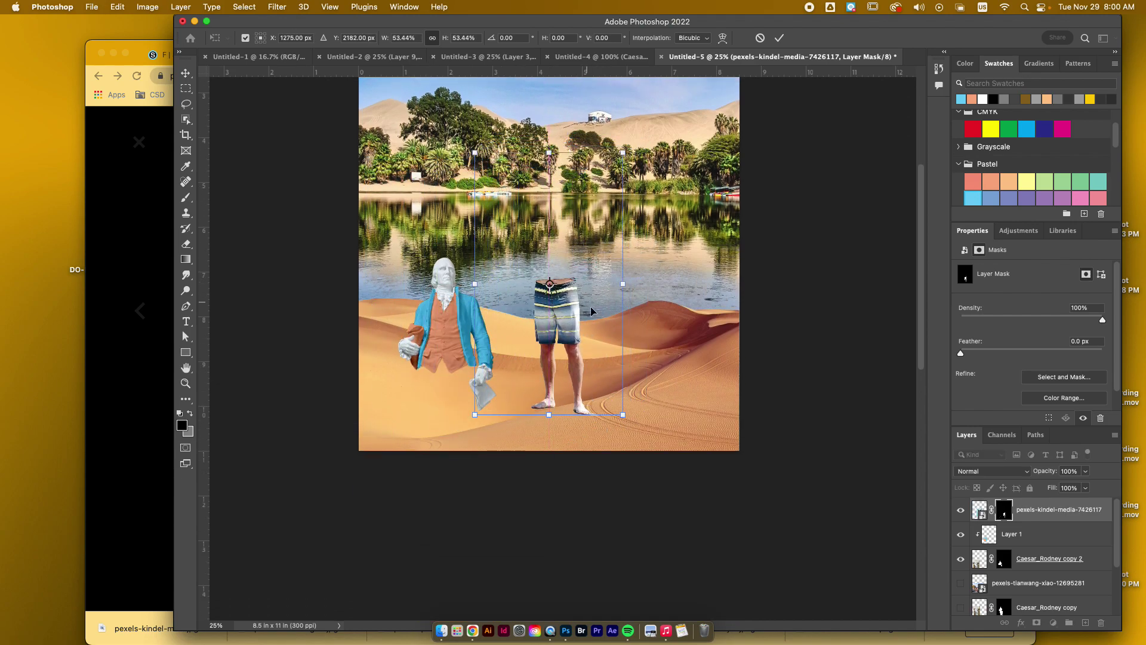
Move Layer 1 and Caesar_Rodney copy 2 together above the legs layer in the stack and set the torso over the shorts' waistband
{"action": "left_click", "coordinate": [989, 537]}
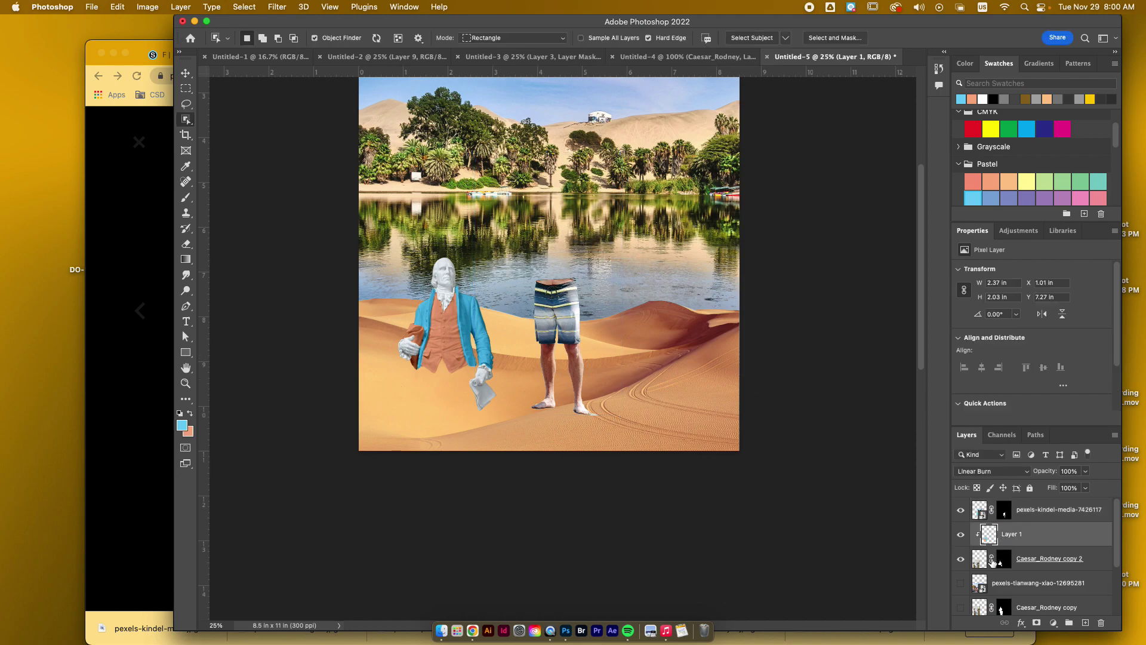
{"action": "left_click", "coordinate": [1095, 564], "text": "shift"}
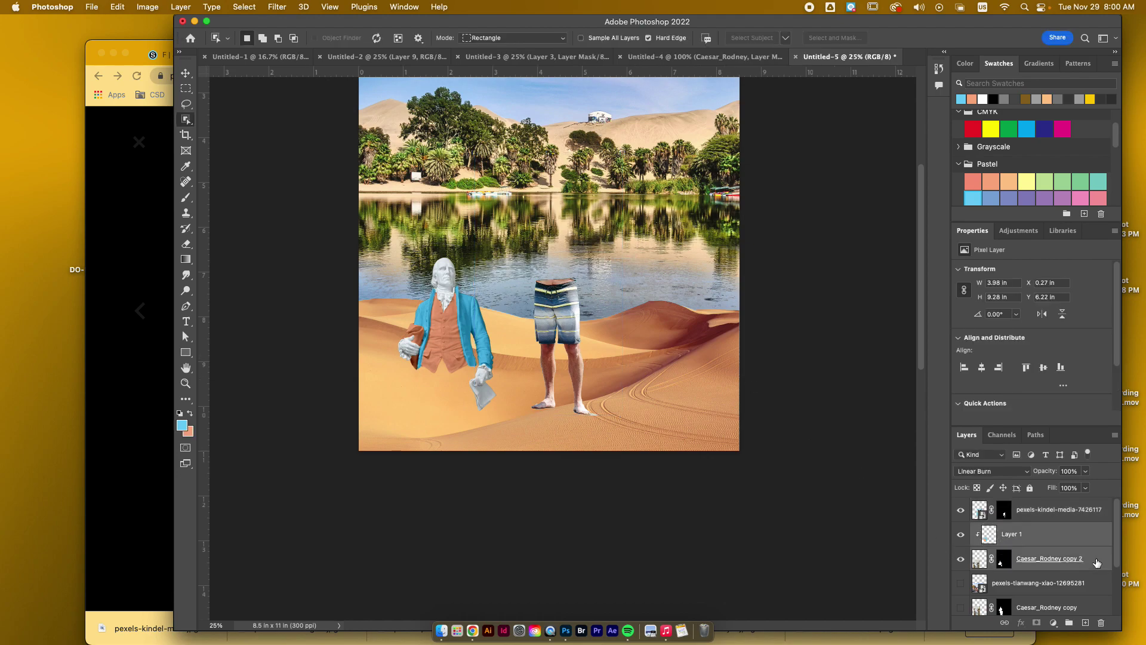
{"action": "key", "text": "v"}
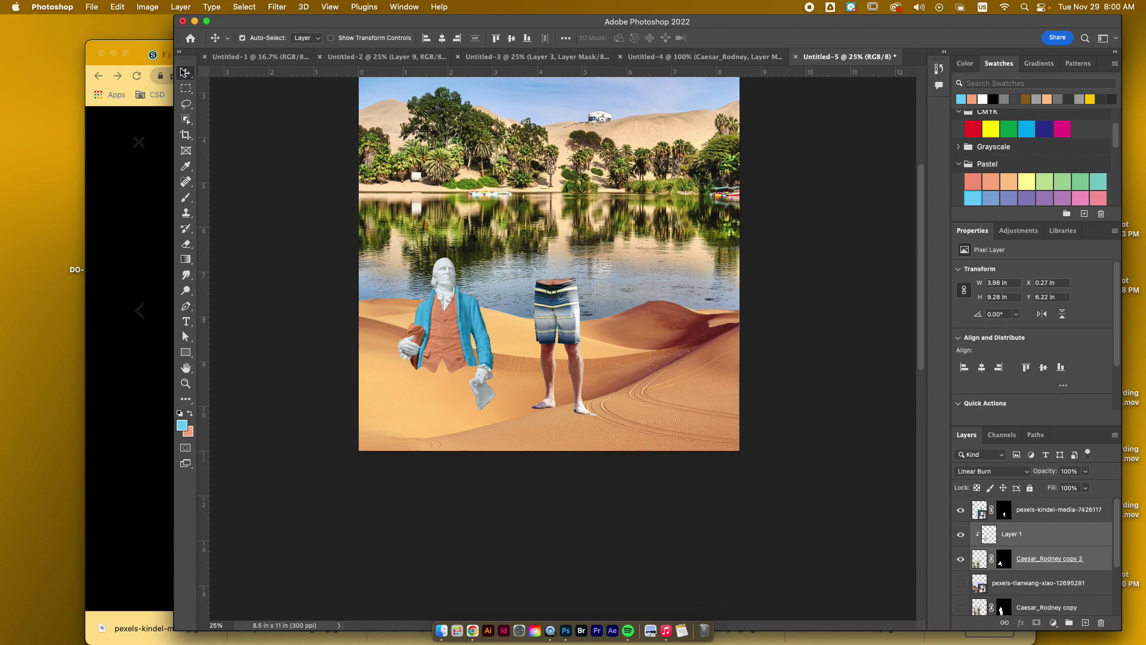
{"action": "left_click_drag", "start_coordinate": [447, 316], "coordinate": [561, 245]}
{"action": "left_click_drag", "start_coordinate": [990, 536], "coordinate": [997, 504]}
{"action": "left_click_drag", "start_coordinate": [575, 245], "coordinate": [578, 243]}
Nudge the statue torso in small increments to line it up with the shorts
{"action": "key", "text": "Left"}
{"action": "key", "text": "Left"}
{"action": "key", "text": "Left"}
{"action": "key", "text": "Left"}
{"action": "key", "text": "Left"}
{"action": "key", "text": "Left"}
{"action": "key", "text": "Right"}
{"action": "key", "text": "Right"}
{"action": "key", "text": "Right"}
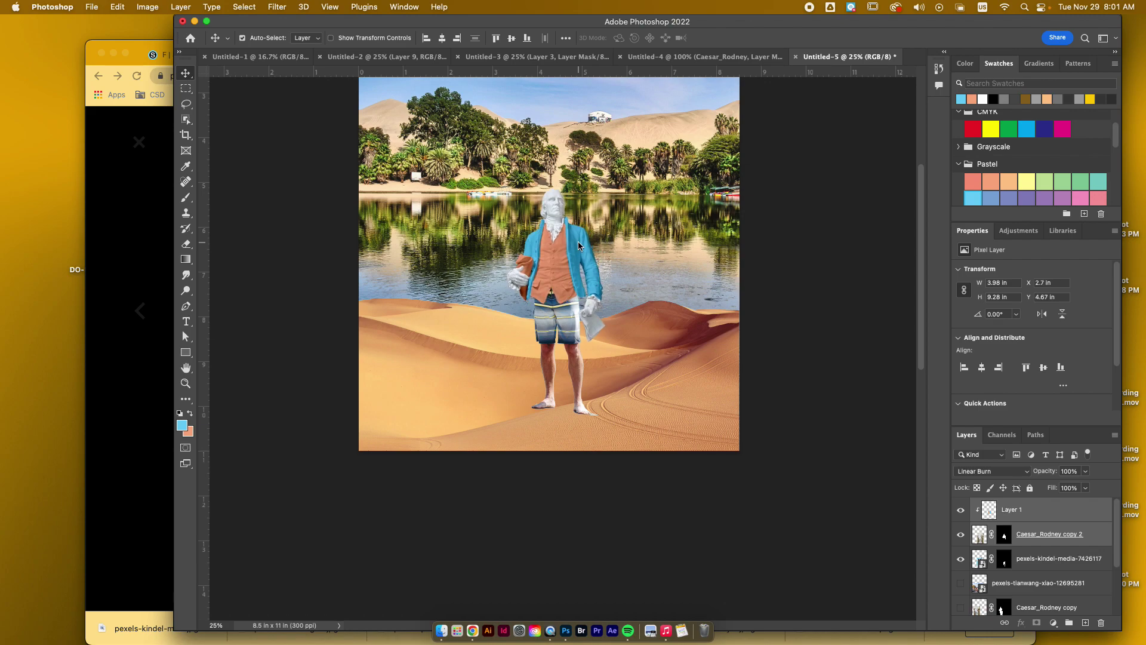
{"action": "key", "text": "Left"}
{"action": "key", "text": "Left"}
{"action": "key", "text": "Left"}
{"action": "key", "text": "Up"}
{"action": "key", "text": "Up"}
{"action": "key", "text": "Up"}
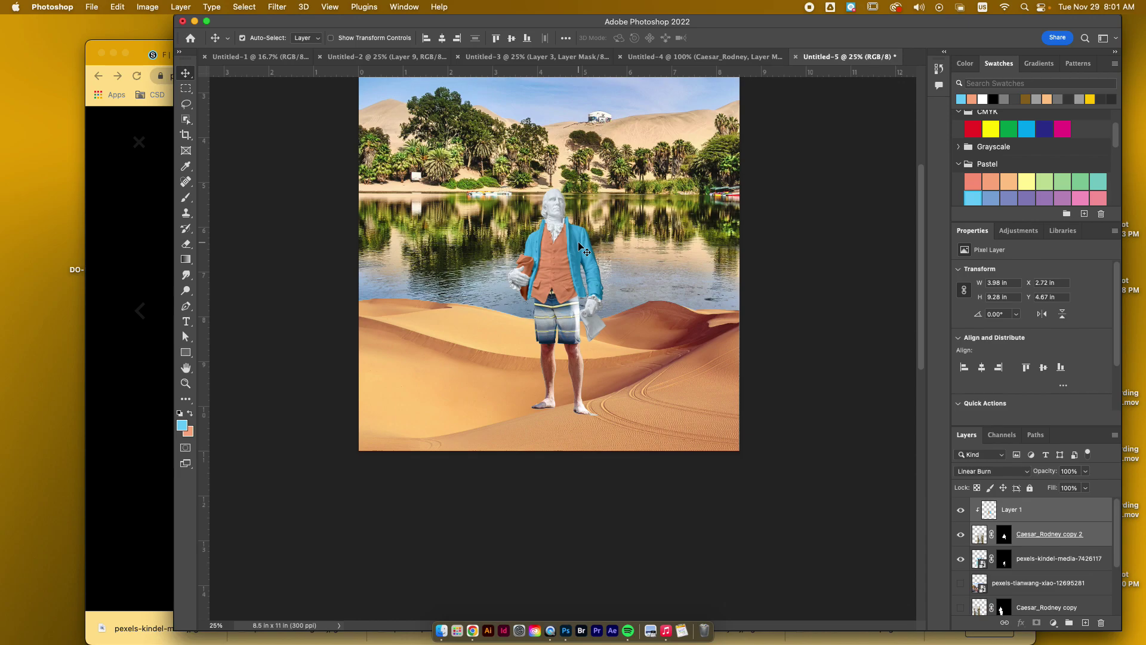
{"action": "key", "text": "Right"}
{"action": "key", "text": "Right"}
{"action": "key", "text": "Right"}
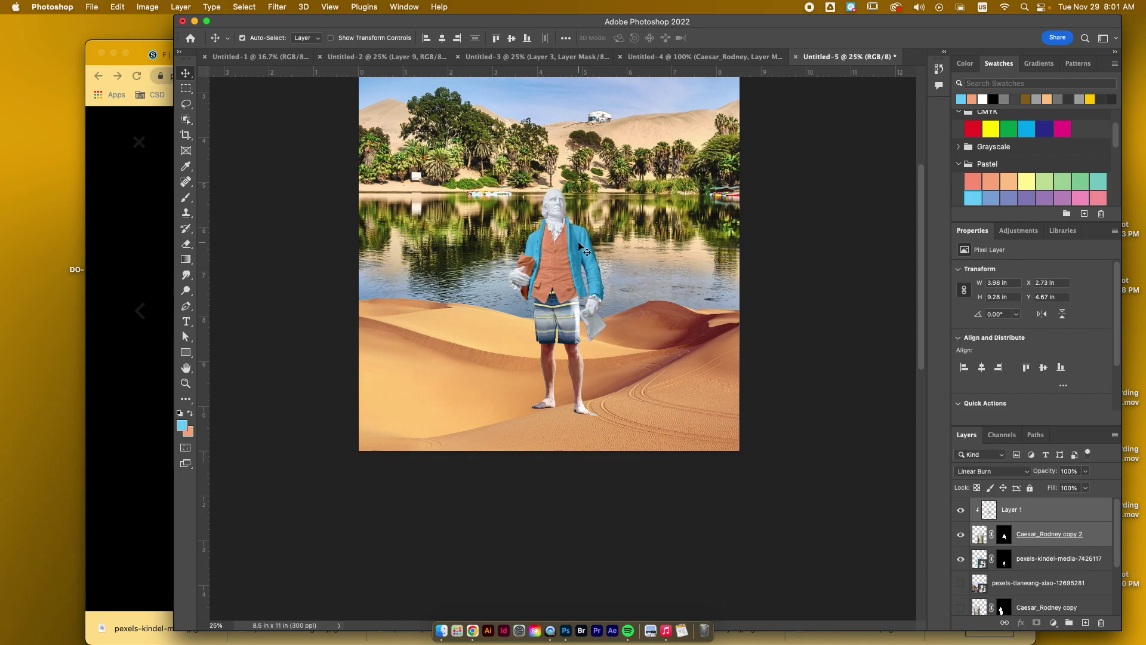
Refine the legs layer's mask in Select and Mask, trimming the leftover beside the foot, and output to New Layer with Layer Mask
{"action": "key", "text": "super+equal"}
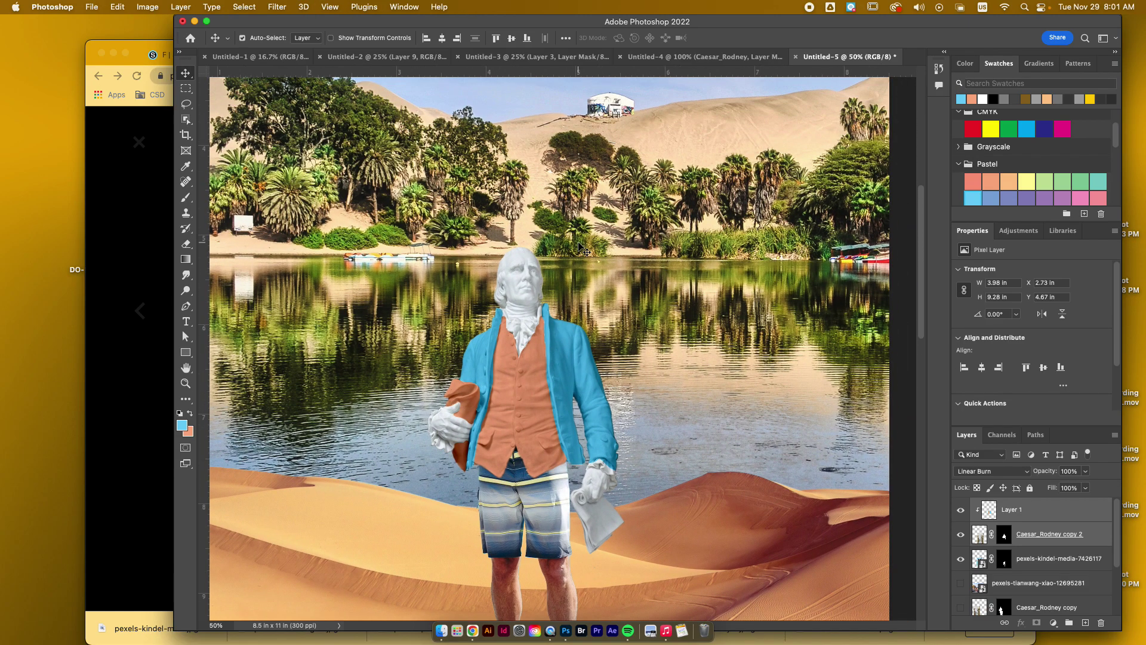
{"action": "scroll", "coordinate": [579, 247], "scroll_direction": "down", "scroll_amount": 5}
{"action": "scroll", "coordinate": [493, 404], "scroll_direction": "down", "scroll_amount": 3}
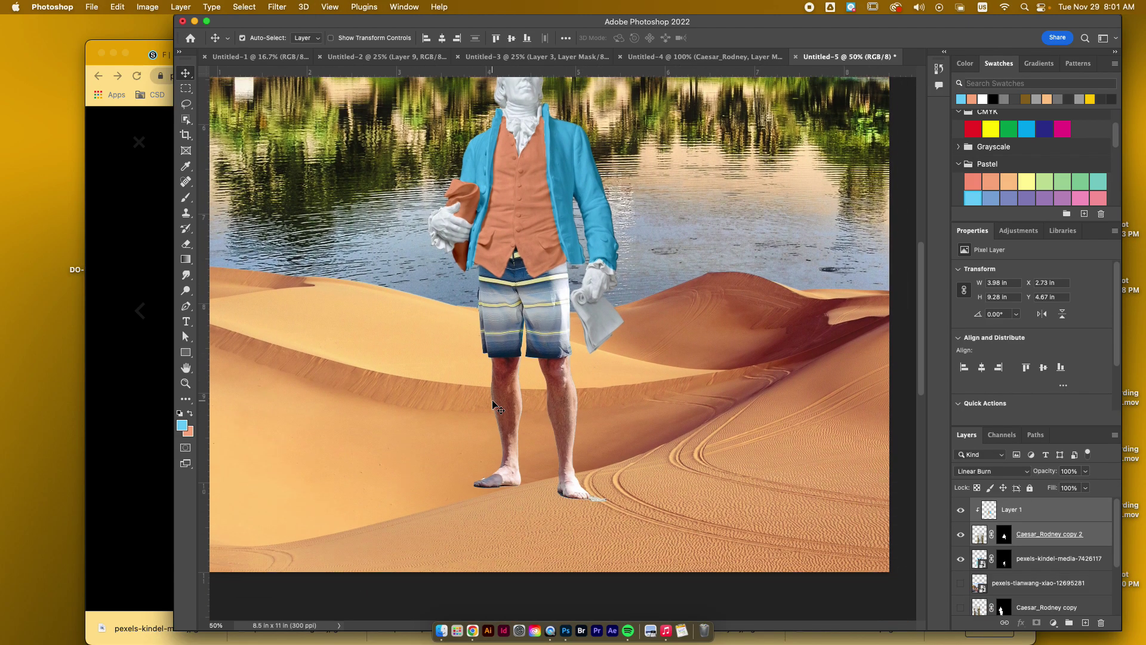
{"action": "left_click", "coordinate": [1050, 559]}
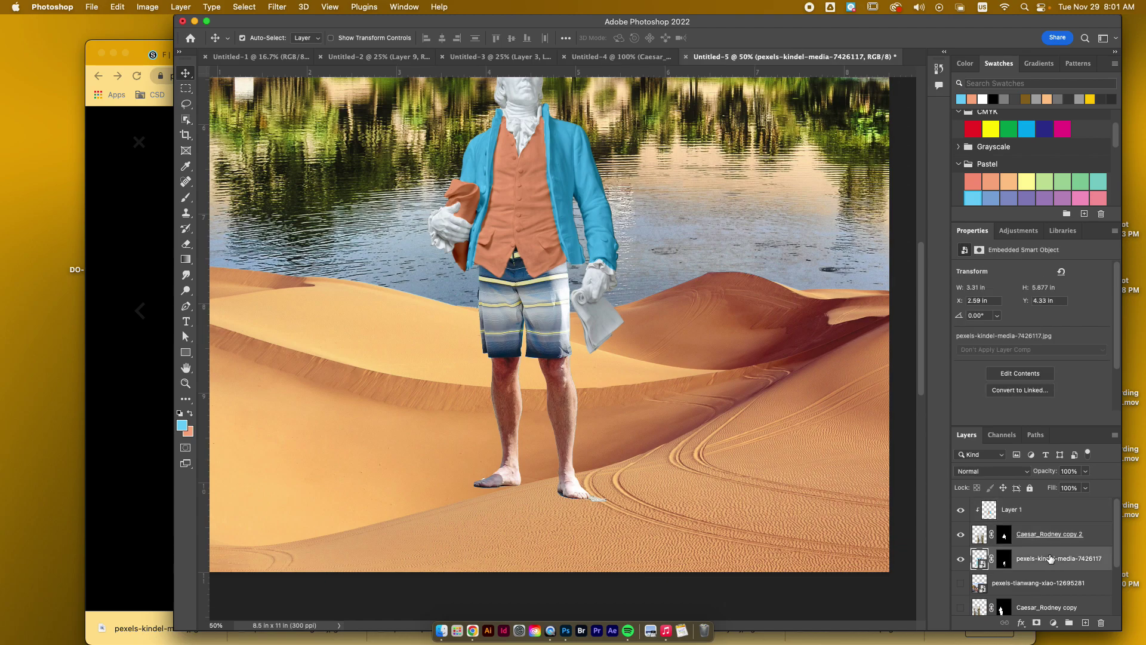
{"action": "left_click", "coordinate": [1004, 561]}
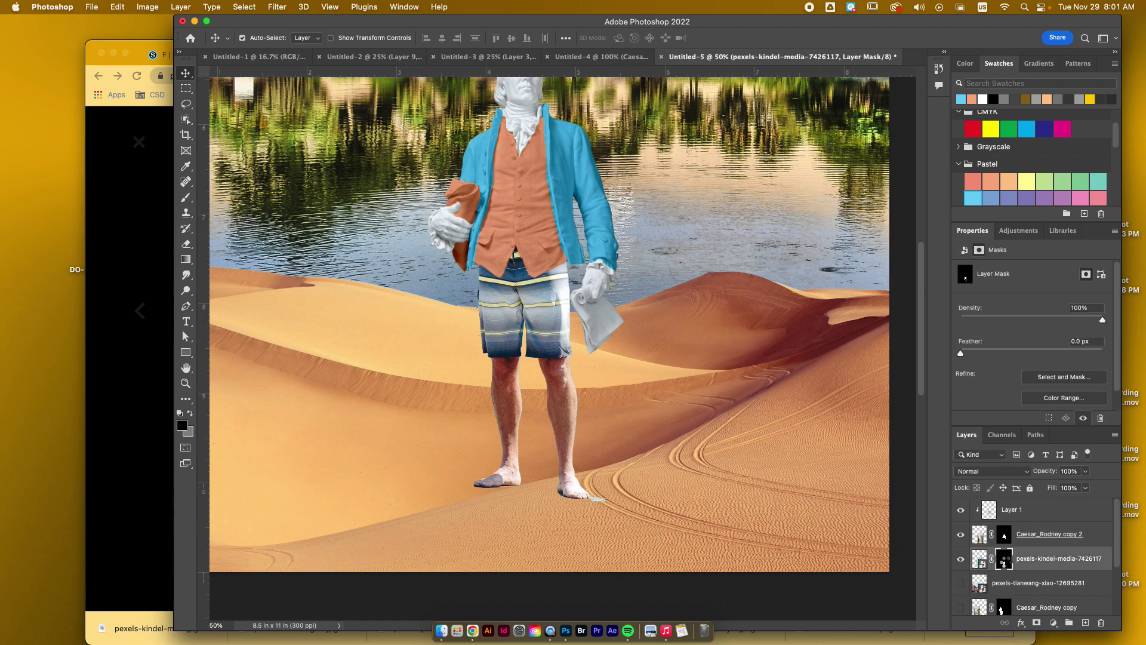
{"action": "double_click", "coordinate": [1006, 561]}
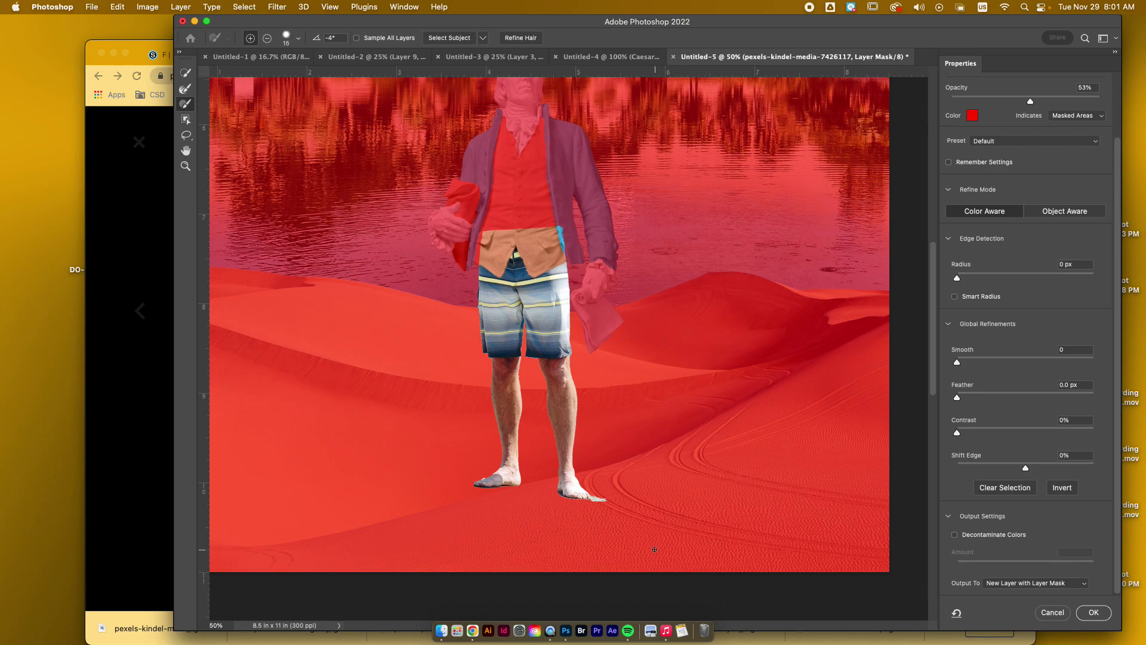
{"action": "key", "text": "alt"}
{"action": "key", "text": "Return"}
{"action": "scroll", "coordinate": [643, 457], "scroll_direction": "up", "scroll_amount": 2}
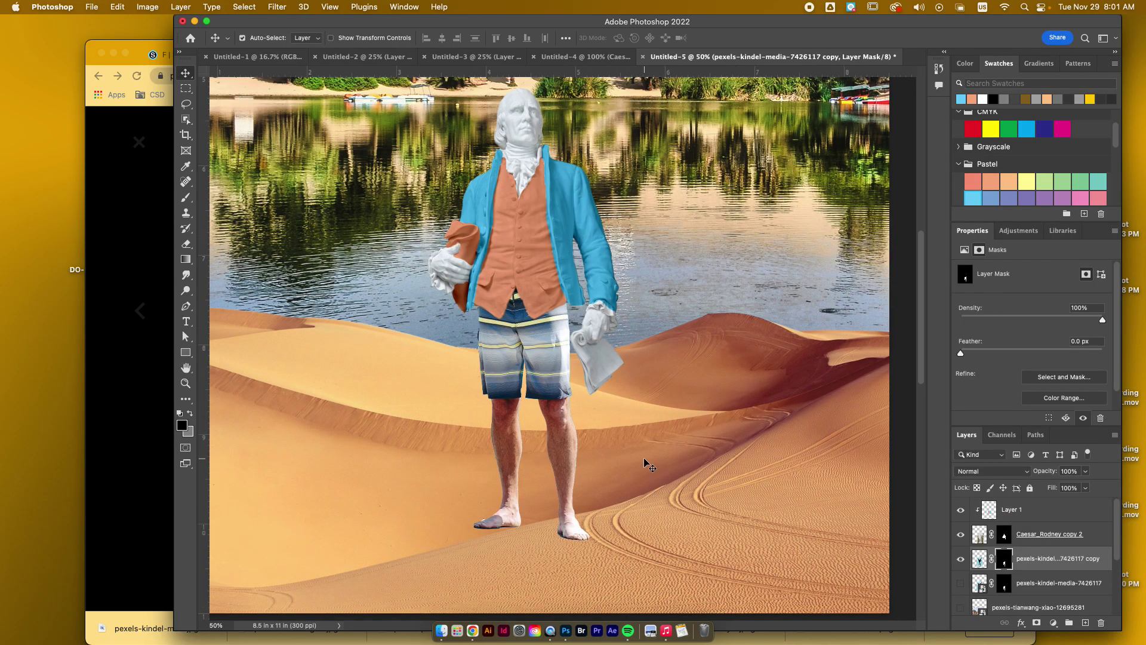
{"action": "scroll", "coordinate": [643, 457], "scroll_direction": "up", "scroll_amount": 3}
{"action": "key", "text": "super+minus"}
{"action": "key", "text": "super+minus"}
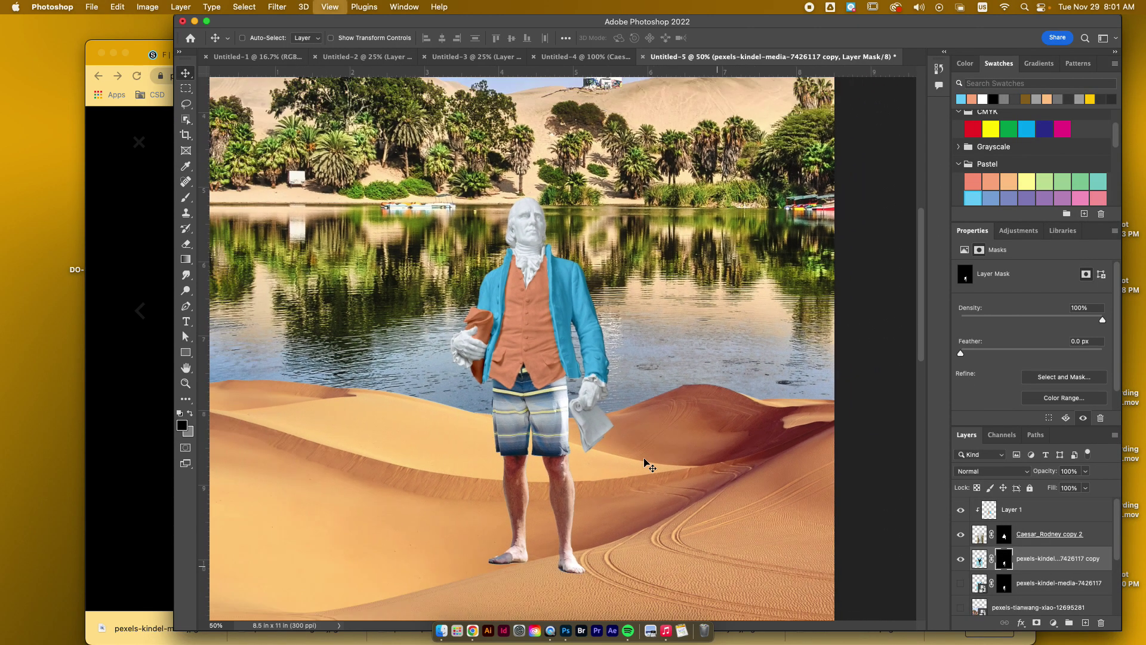
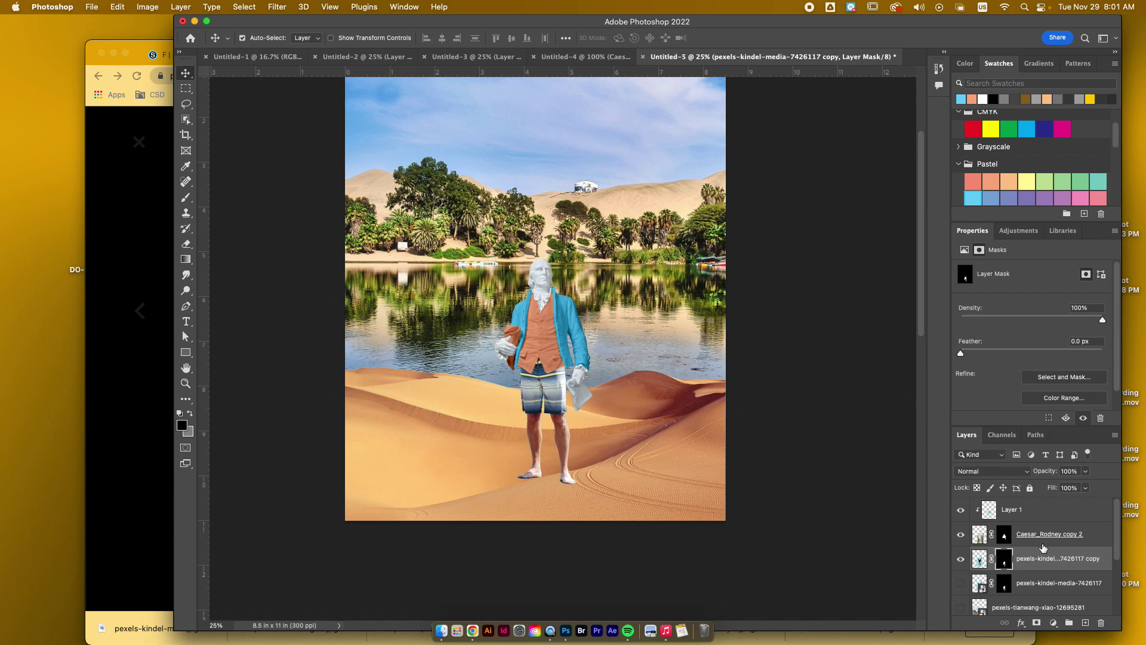
Enlarge the pexels-pixabay-210307 dune layer to about 152% and reposition it to fill the foreground beneath the figure
{"action": "scroll", "coordinate": [660, 477], "scroll_direction": "down", "scroll_amount": 2}
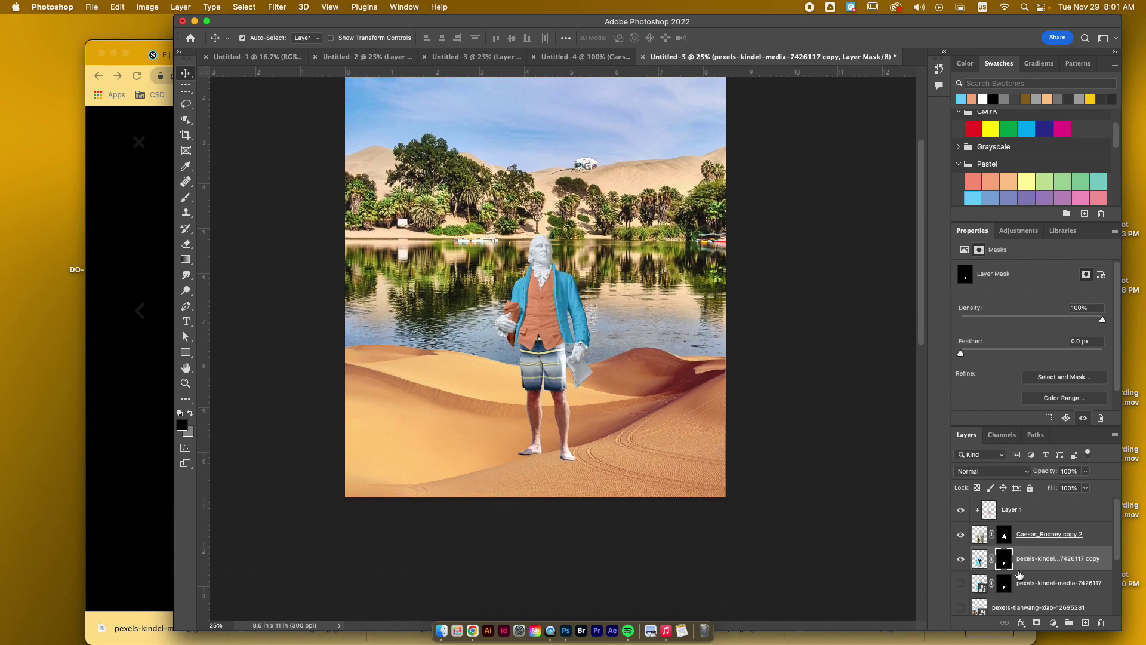
{"action": "scroll", "coordinate": [1019, 578], "scroll_direction": "down", "scroll_amount": 4}
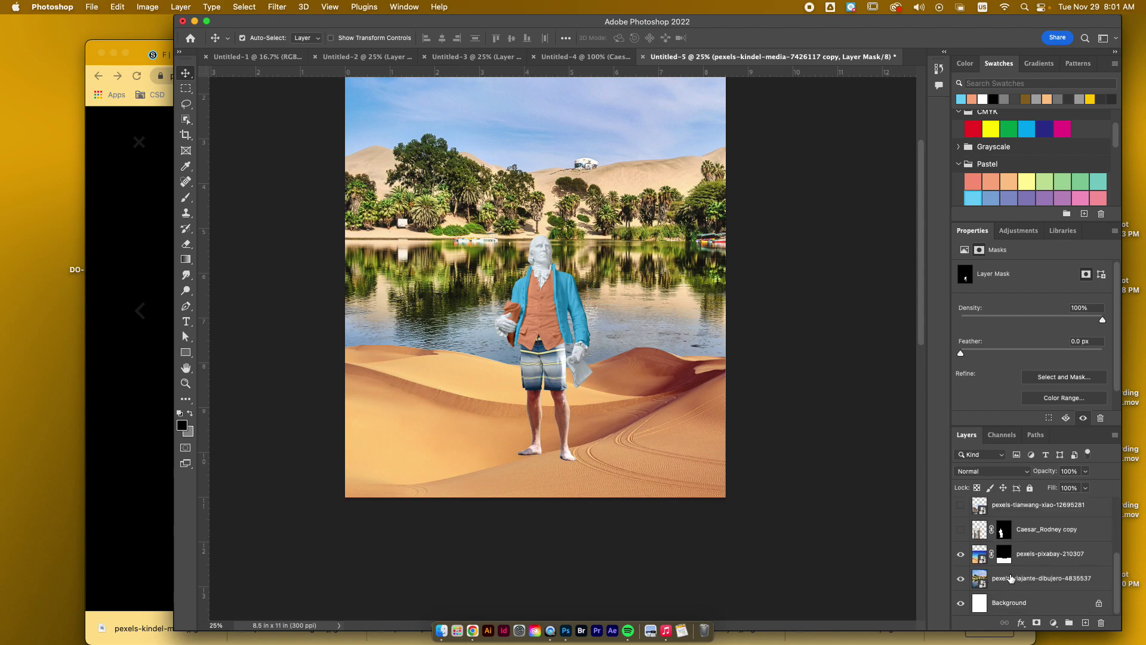
{"action": "left_click", "coordinate": [982, 560]}
{"action": "key", "text": "super+t"}
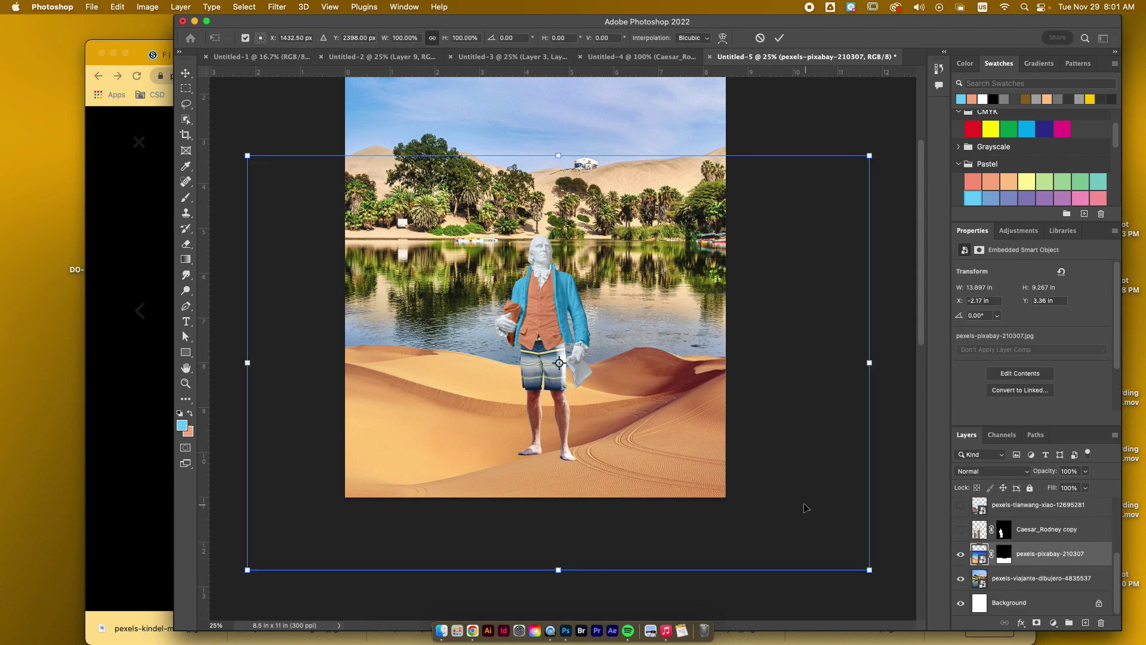
{"action": "left_click_drag", "start_coordinate": [676, 447], "coordinate": [663, 474]}
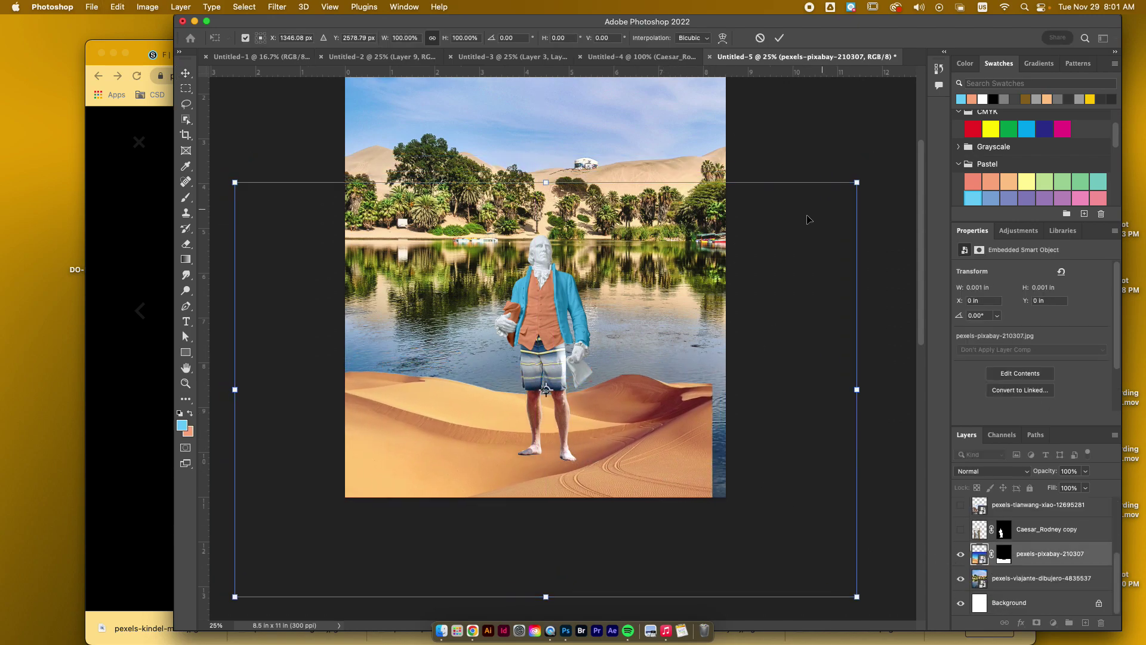
{"action": "left_click_drag", "start_coordinate": [852, 186], "coordinate": [919, 120]}
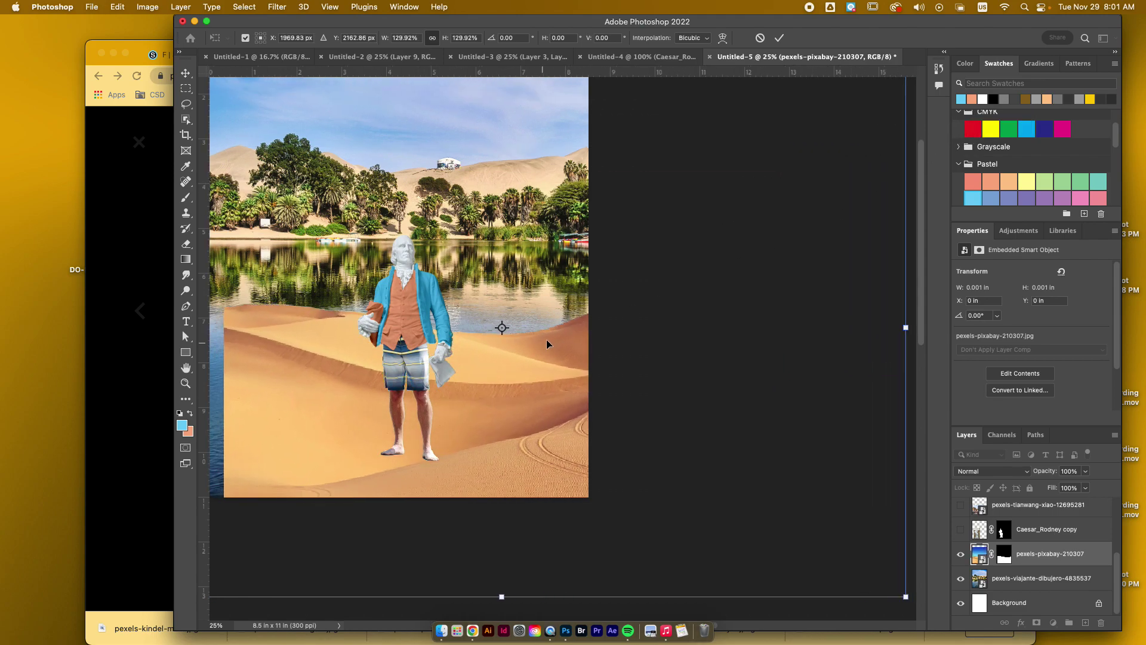
{"action": "left_click_drag", "start_coordinate": [549, 340], "coordinate": [500, 435]}
{"action": "left_click_drag", "start_coordinate": [862, 153], "coordinate": [651, 306]}
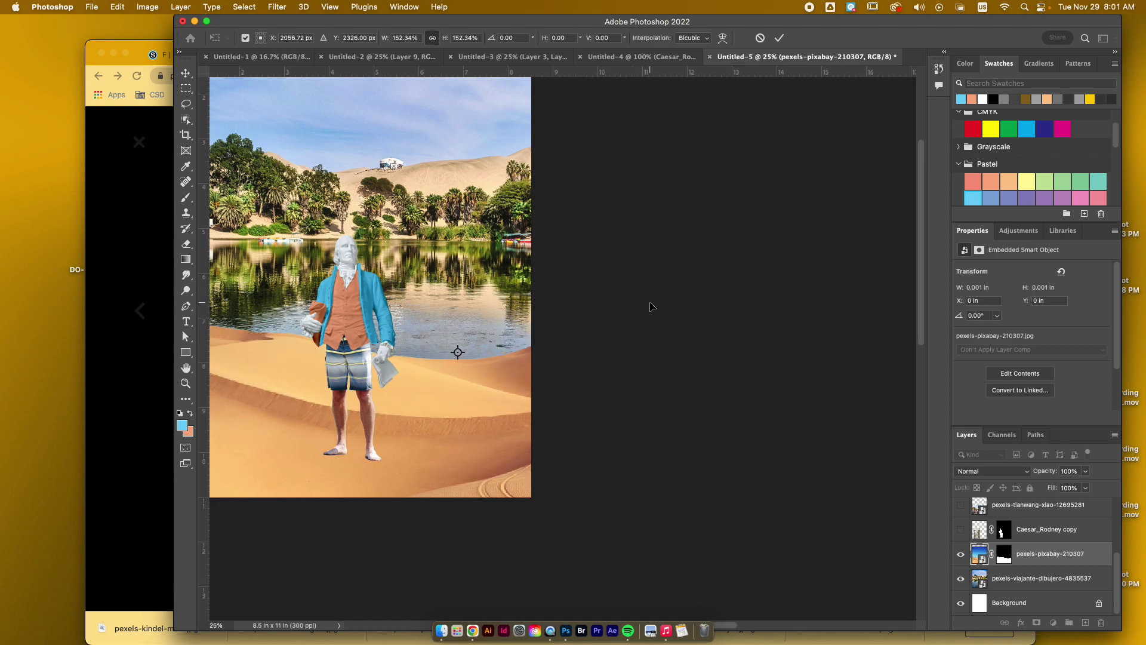
{"action": "scroll", "coordinate": [651, 306], "scroll_direction": "left", "scroll_amount": 5}
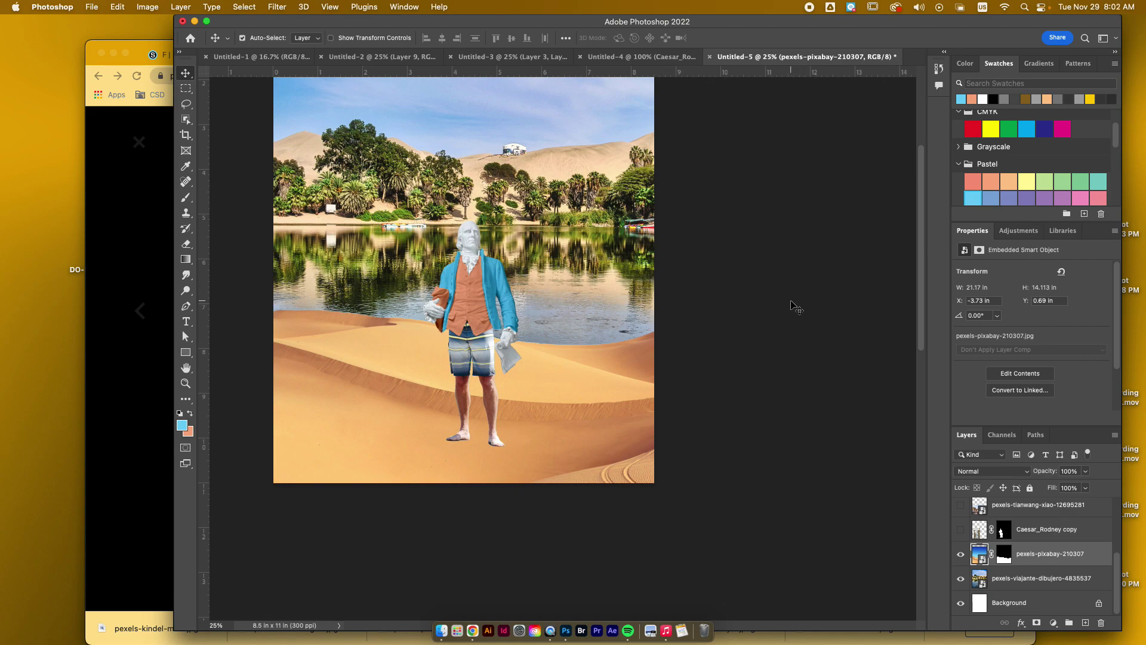
Apply a Gaussian Blur with a 2.6-pixel radius to the pexels-viajante-dibujero-4835537 oasis layer
{"action": "left_click", "coordinate": [1016, 580]}
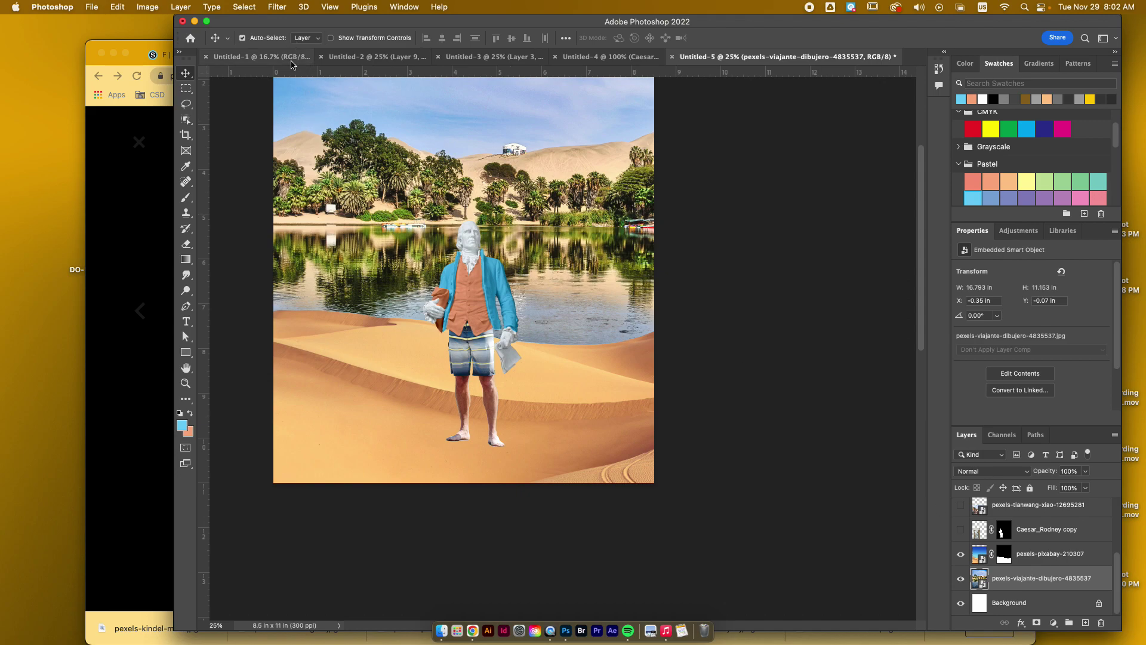
{"action": "scroll", "coordinate": [322, 142], "scroll_direction": "up", "scroll_amount": 3}
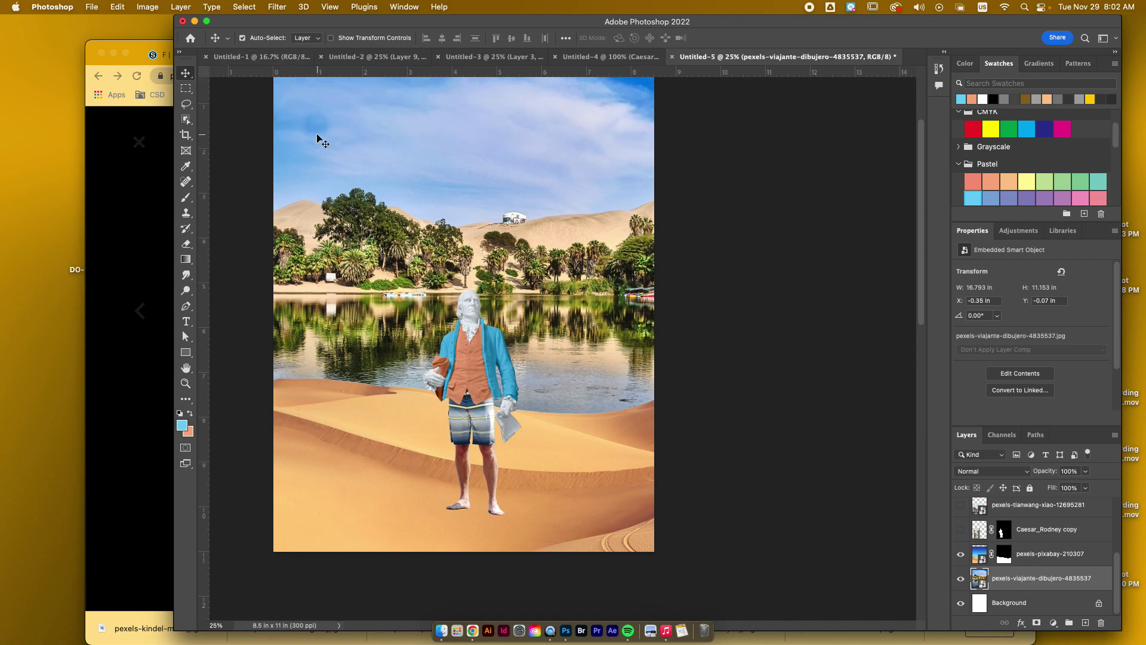
{"action": "left_click", "coordinate": [272, 6]}
{"action": "mouse_move", "coordinate": [382, 161]}
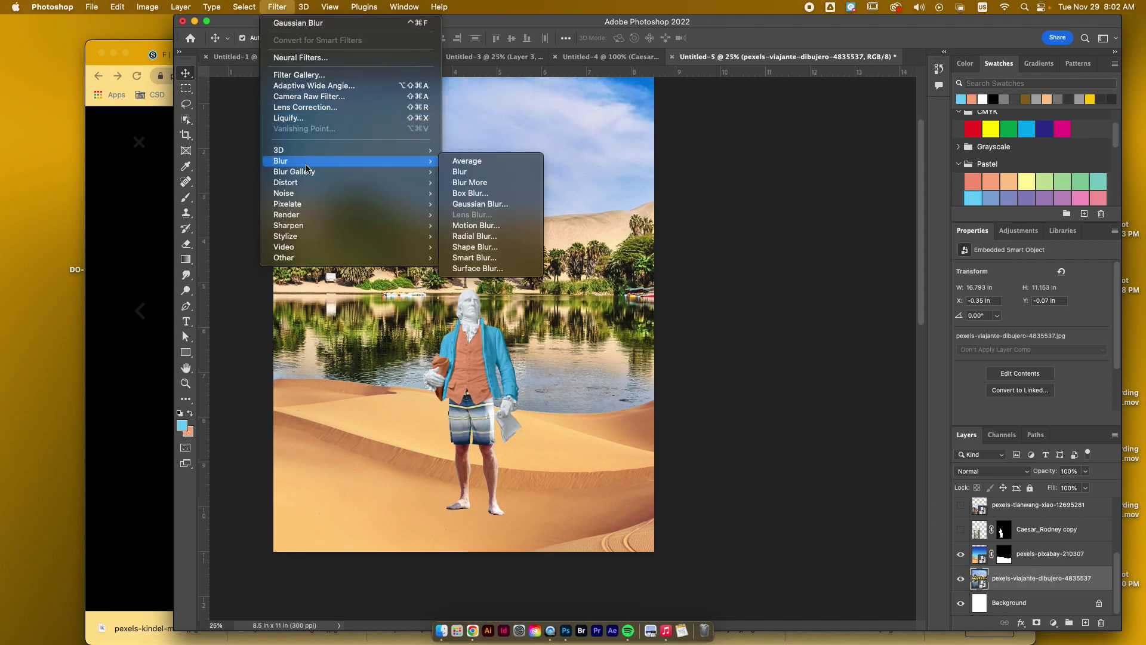
{"action": "left_click", "coordinate": [494, 206]}
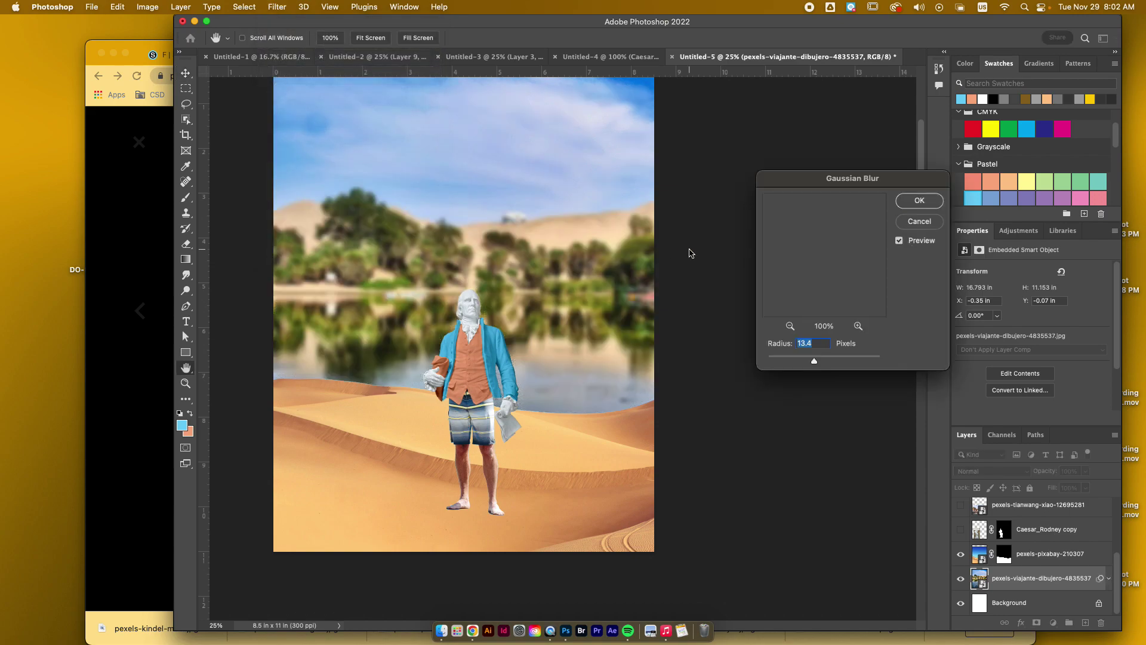
{"action": "left_click_drag", "start_coordinate": [812, 361], "coordinate": [799, 361]}
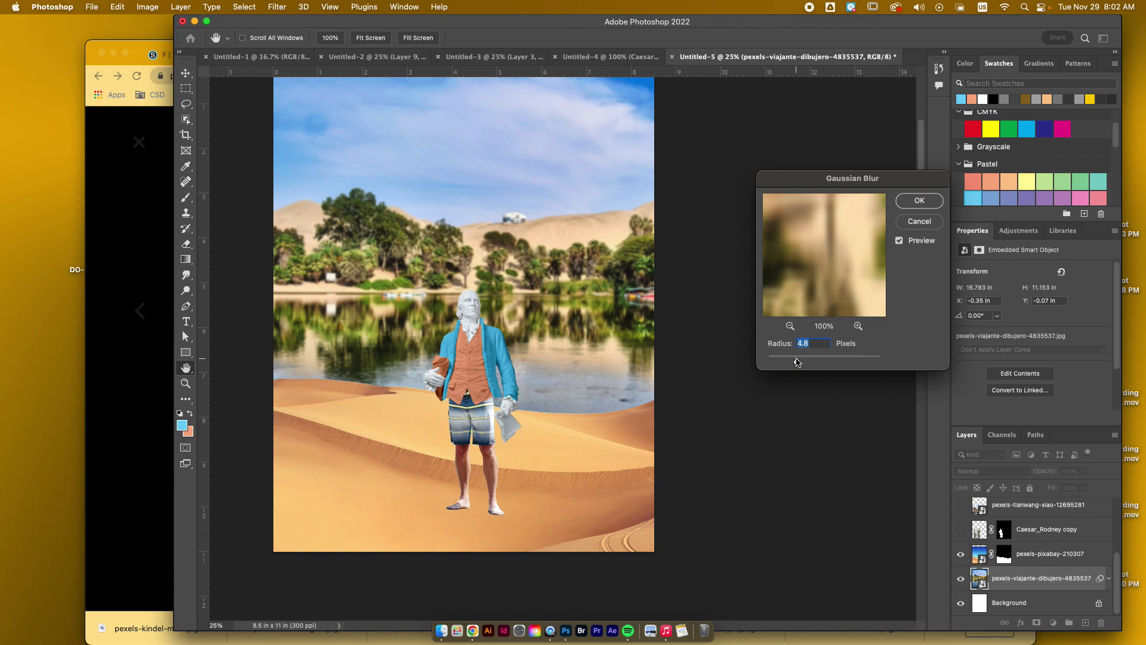
{"action": "left_click_drag", "start_coordinate": [784, 361], "coordinate": [784, 361]}
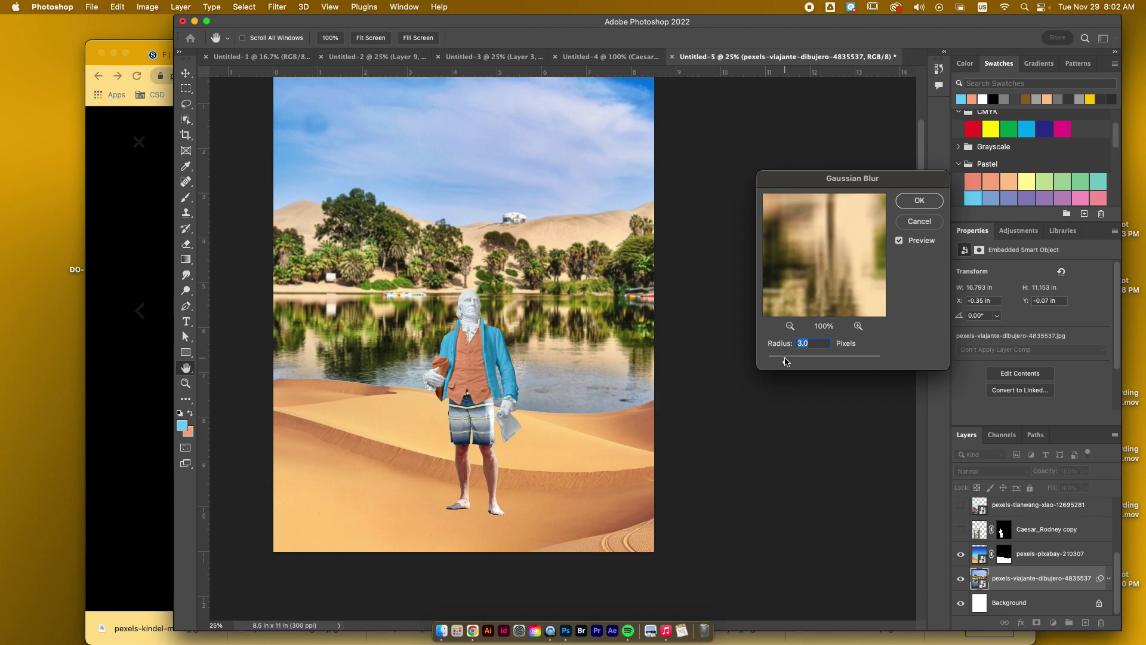
{"action": "left_click_drag", "start_coordinate": [784, 361], "coordinate": [776, 362]}
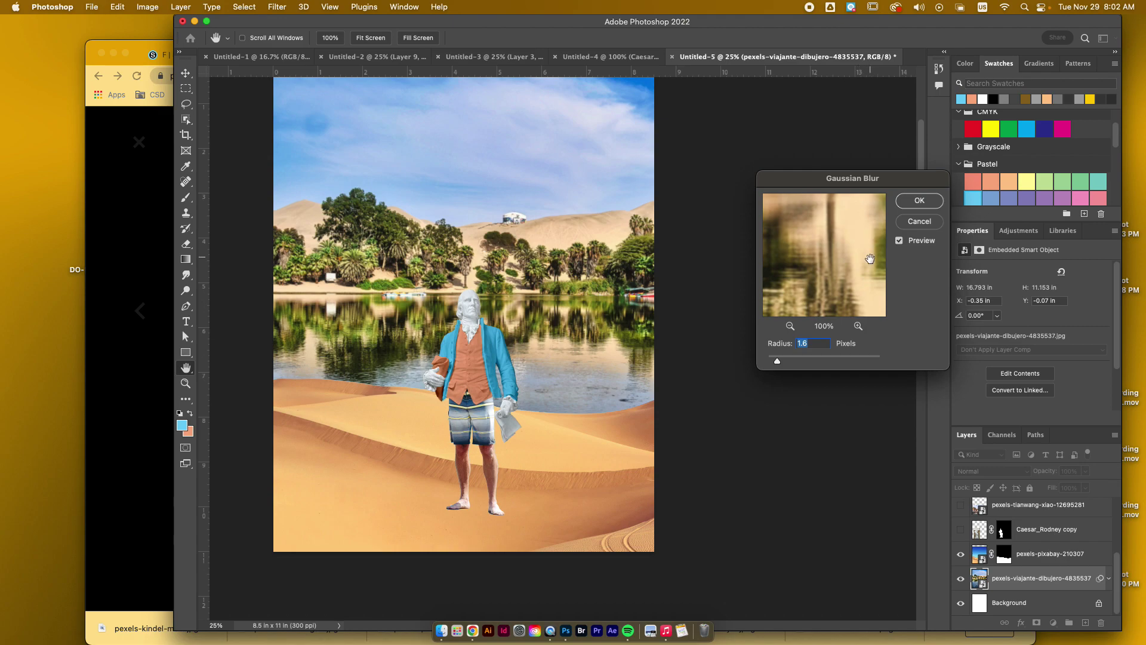
{"action": "left_click_drag", "start_coordinate": [781, 363], "coordinate": [784, 363]}
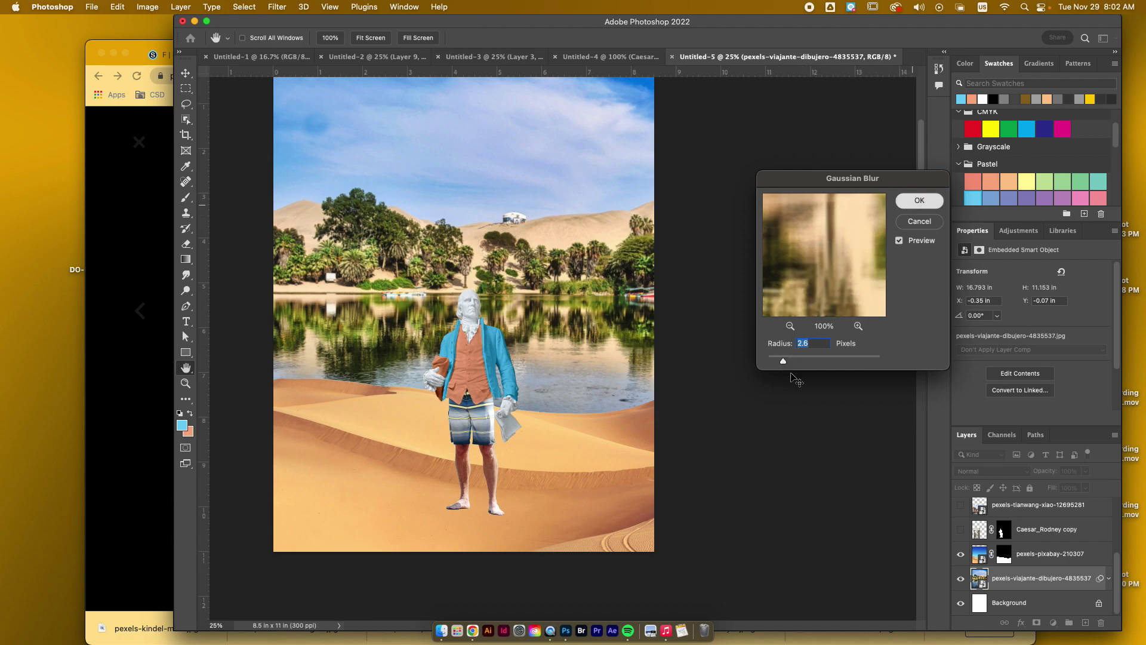
{"action": "left_click", "coordinate": [913, 206]}
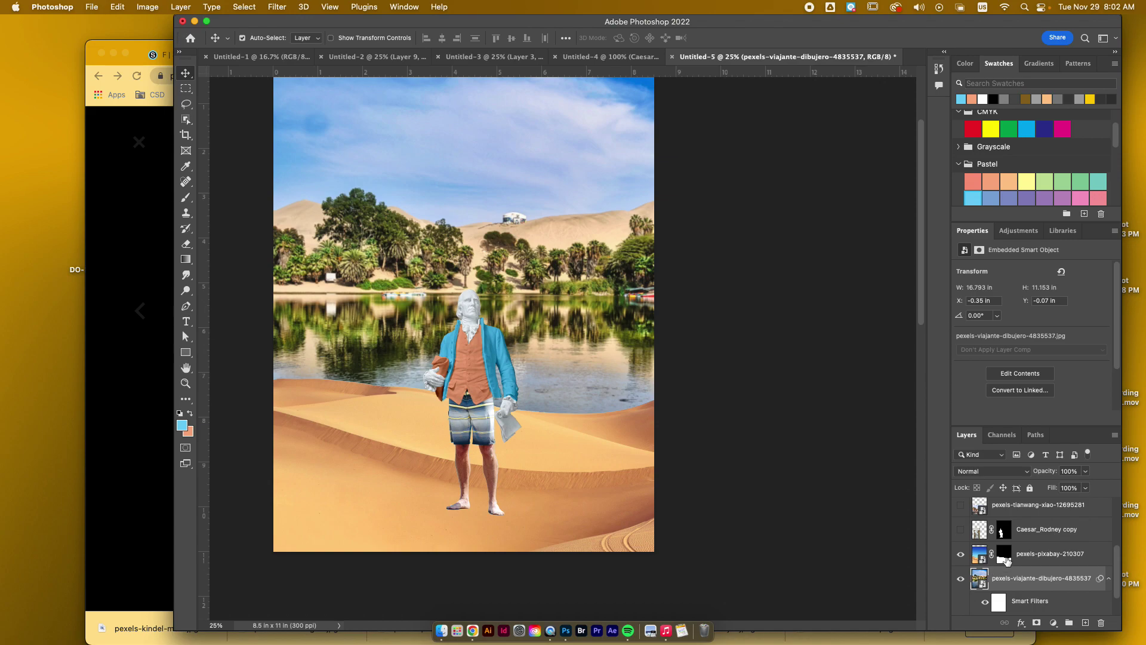
Apply a Gaussian Blur with a 0.8-pixel radius to the pexels-pixabay-210307 dune layer
{"action": "left_click", "coordinate": [1020, 549]}
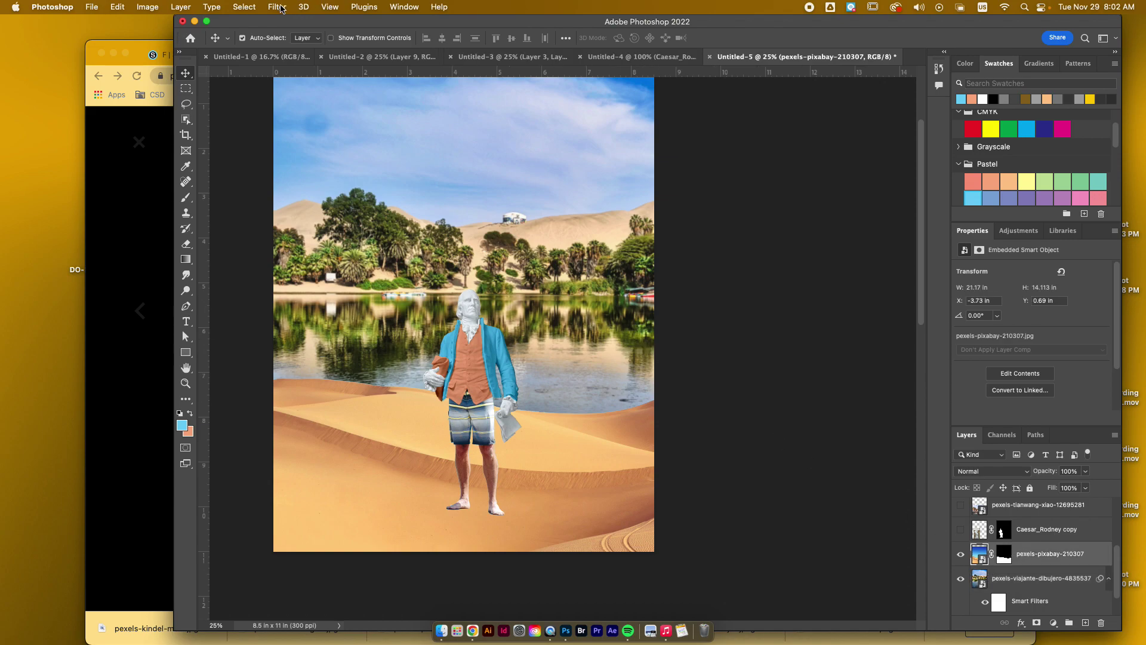
{"action": "left_click", "coordinate": [279, 7]}
{"action": "mouse_move", "coordinate": [306, 166]}
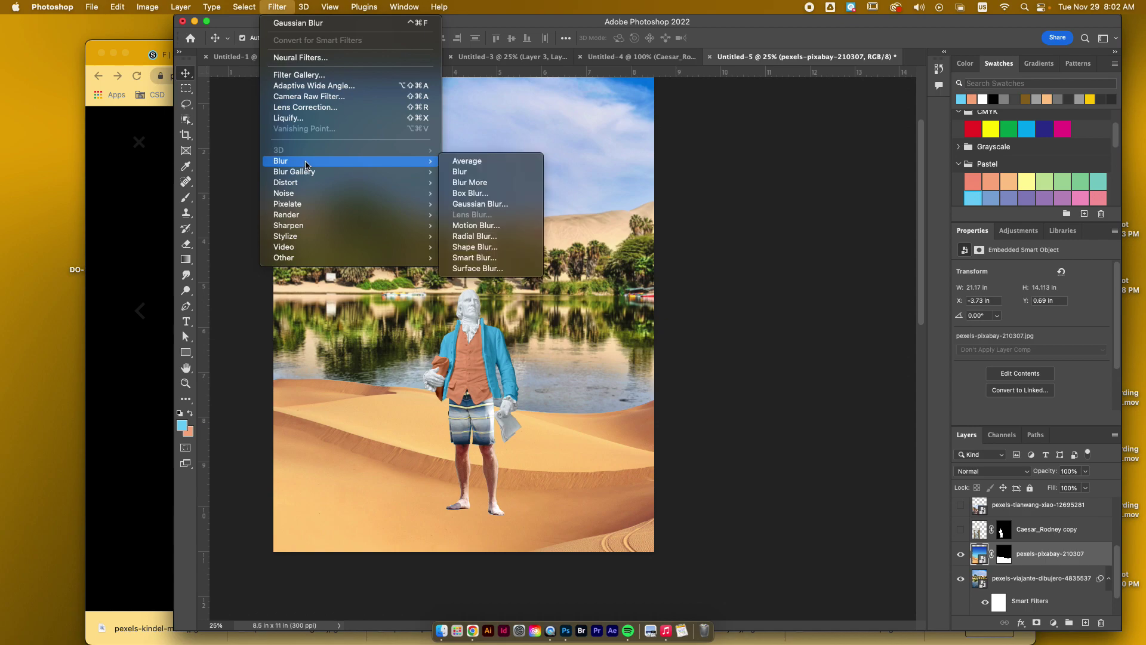
{"action": "left_click", "coordinate": [480, 204]}
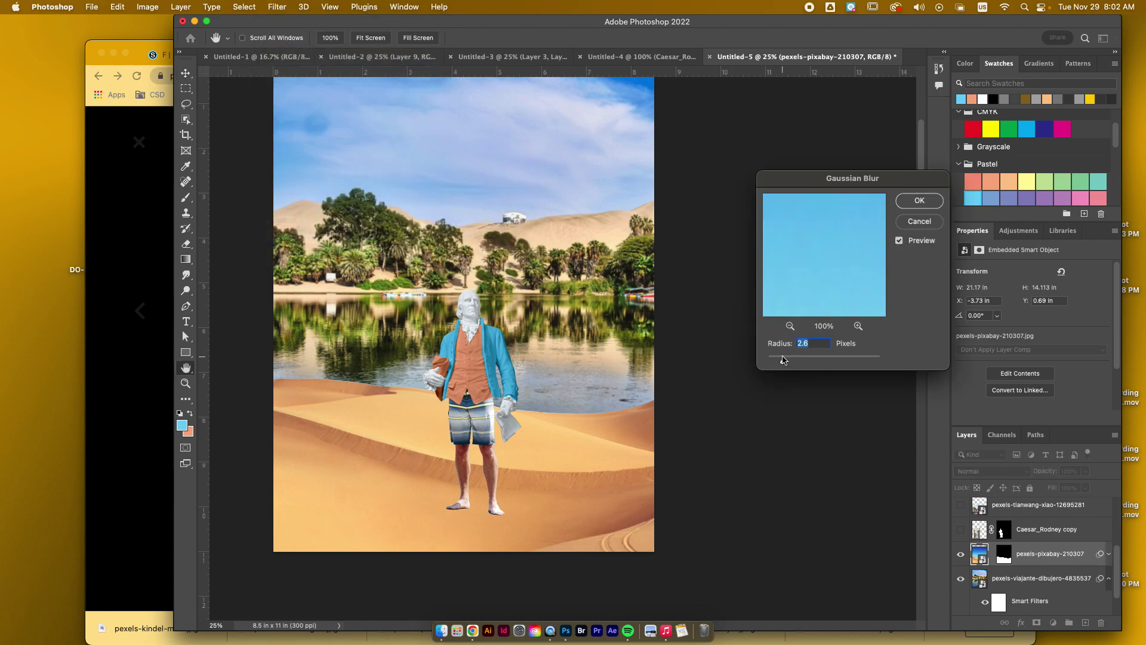
{"action": "left_click_drag", "start_coordinate": [781, 358], "coordinate": [775, 362]}
{"action": "left_click_drag", "start_coordinate": [775, 362], "coordinate": [771, 364]}
{"action": "left_click", "coordinate": [932, 205]}
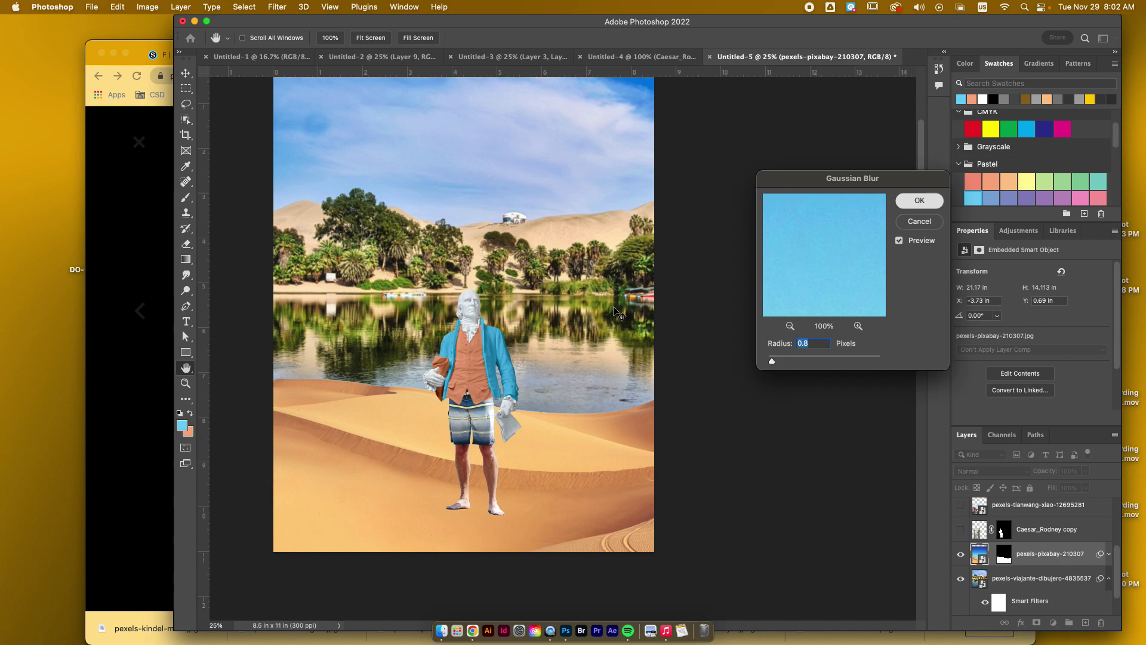
{"action": "key", "text": "v"}
Examine the composite up close, checking the figure against the blurred dunes and oasis
{"action": "scroll", "coordinate": [603, 308], "scroll_direction": "up", "scroll_amount": 2}
{"action": "scroll", "coordinate": [599, 309], "scroll_direction": "left", "scroll_amount": 3}
{"action": "scroll", "coordinate": [598, 308], "scroll_direction": "down", "scroll_amount": 2}
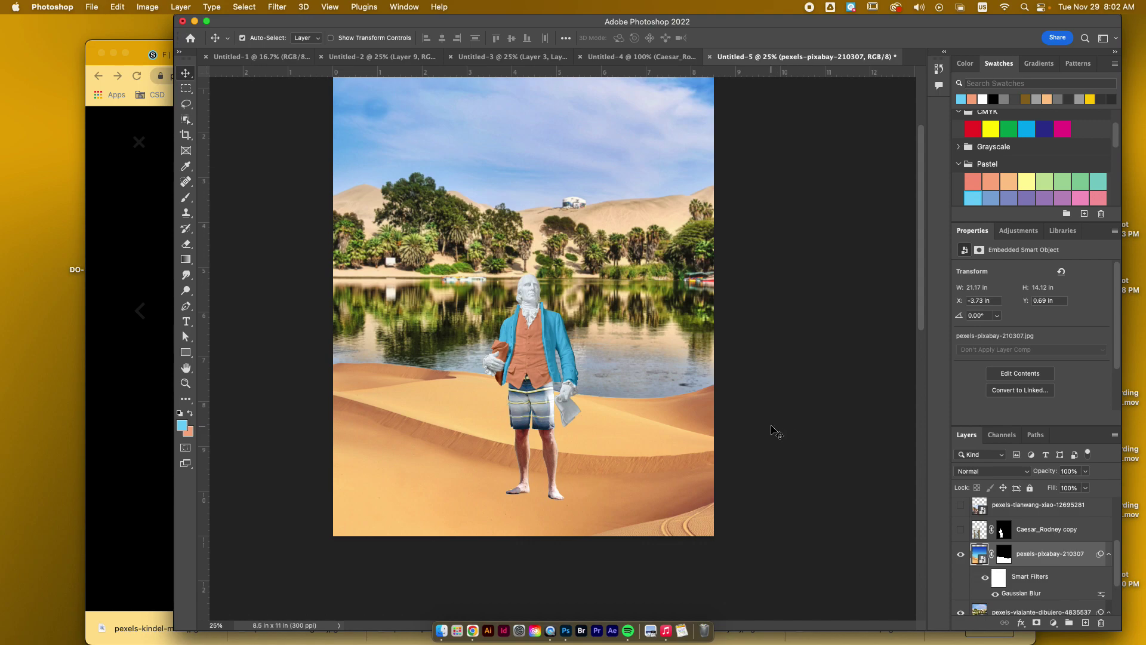
{"action": "key", "text": "super+equal"}
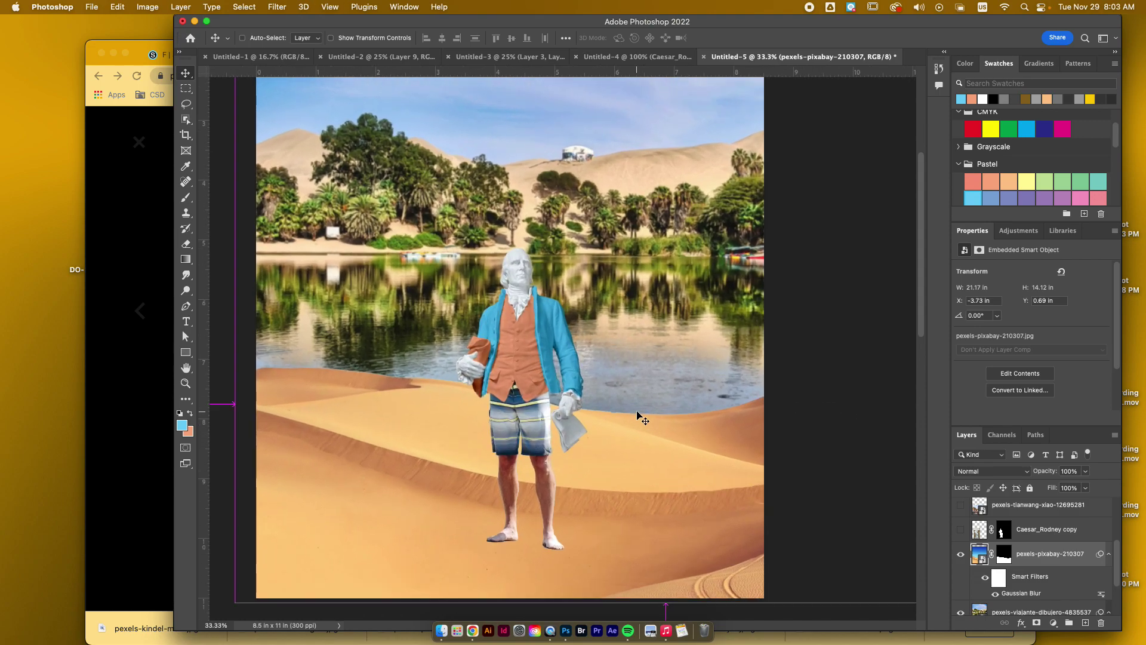
{"action": "key", "text": "super+equal"}
{"action": "key", "text": "super+equal"}
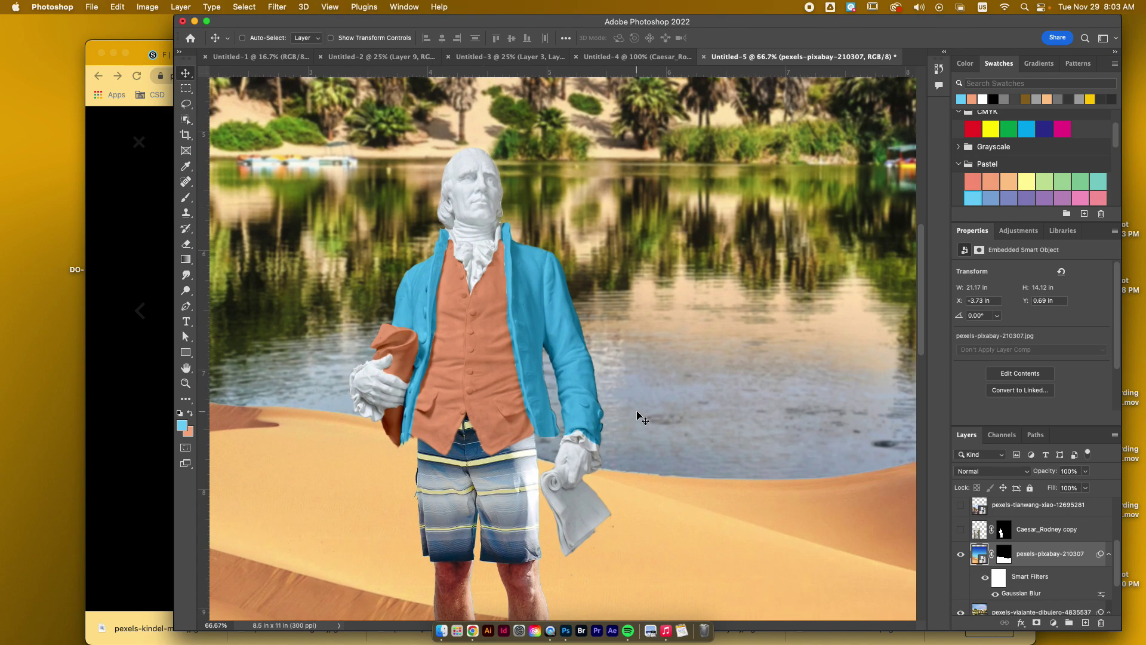
{"action": "key", "text": "super+minus"}
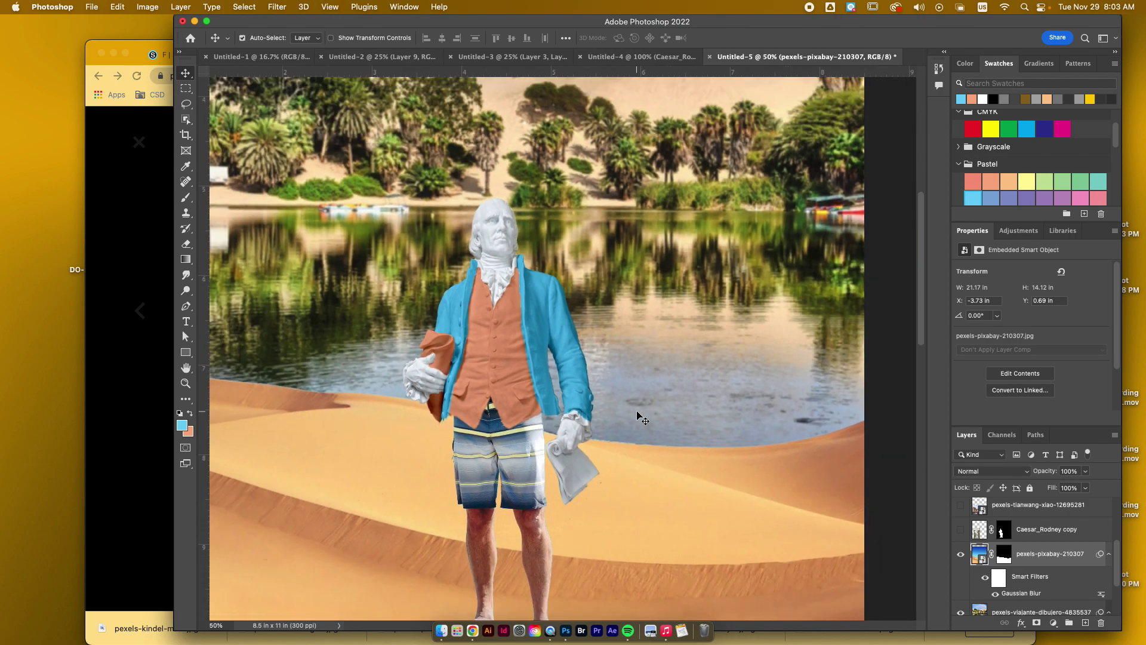
{"action": "scroll", "coordinate": [637, 415], "scroll_direction": "left", "scroll_amount": 5}
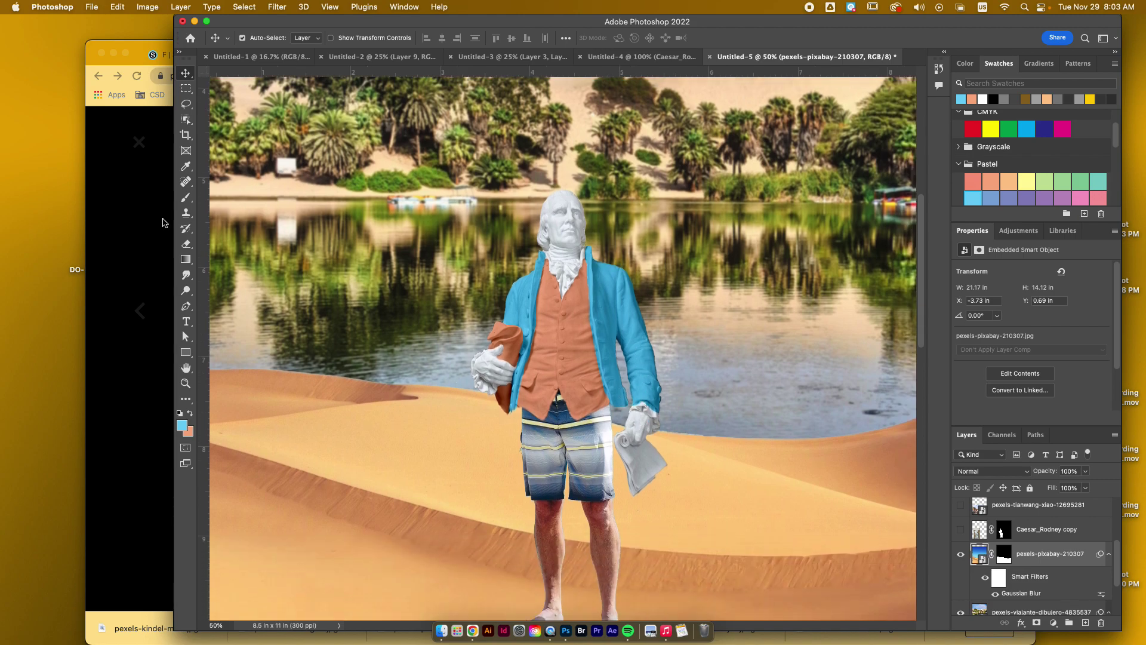
Switch to Chrome to review the tools listed in the Statue Manipulation assignment and return to Photoshop
{"action": "left_click", "coordinate": [163, 222]}
{"action": "left_click", "coordinate": [191, 54]}
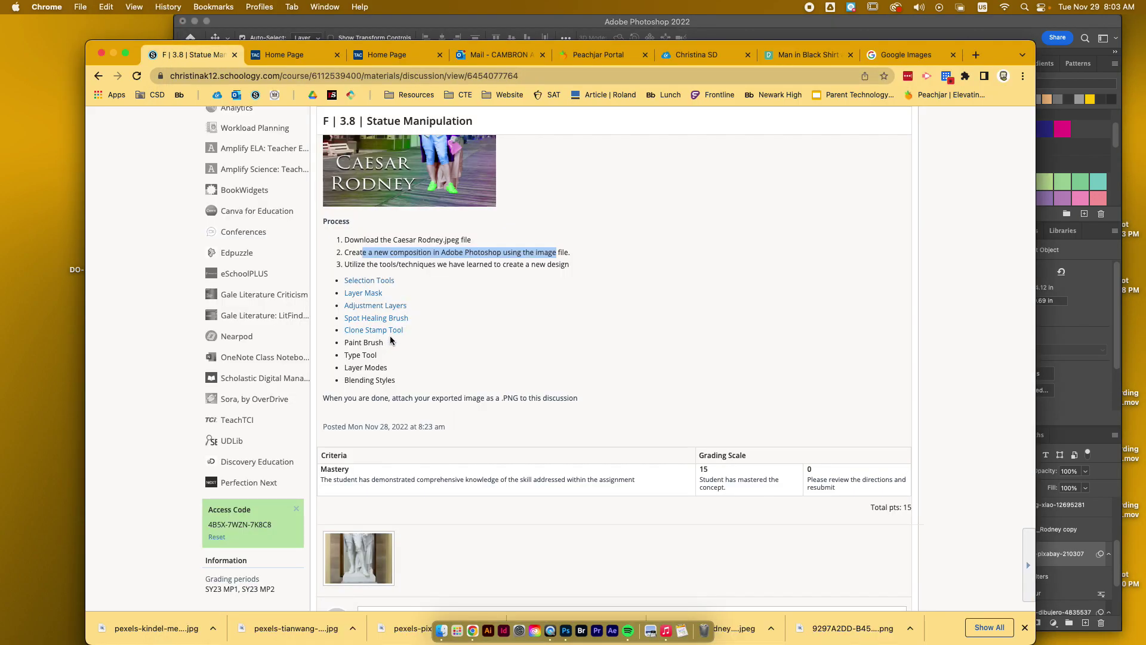
{"action": "left_click", "coordinate": [1025, 23]}
Rasterize the pexels-viajante-dibujero-4835537 smart object so the Spot Healing Brush can edit it
{"action": "scroll", "coordinate": [741, 187], "scroll_direction": "up", "scroll_amount": 5}
{"action": "scroll", "coordinate": [741, 185], "scroll_direction": "up", "scroll_amount": 2}
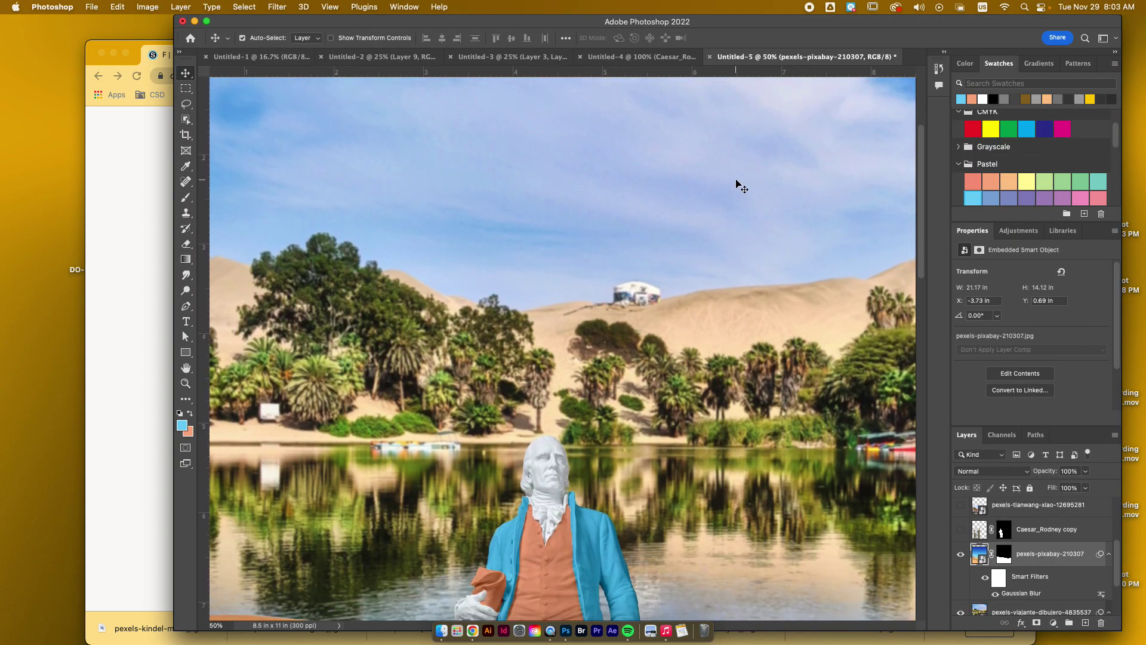
{"action": "scroll", "coordinate": [1012, 537], "scroll_direction": "down", "scroll_amount": 2}
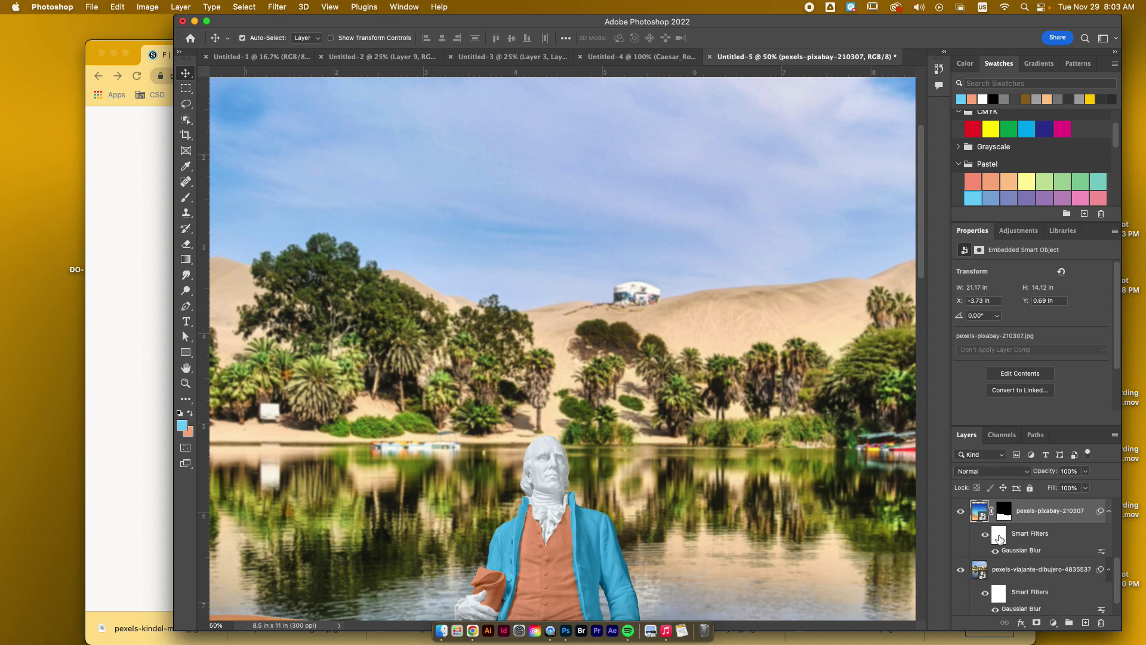
{"action": "left_click", "coordinate": [990, 568]}
{"action": "left_click", "coordinate": [186, 182]}
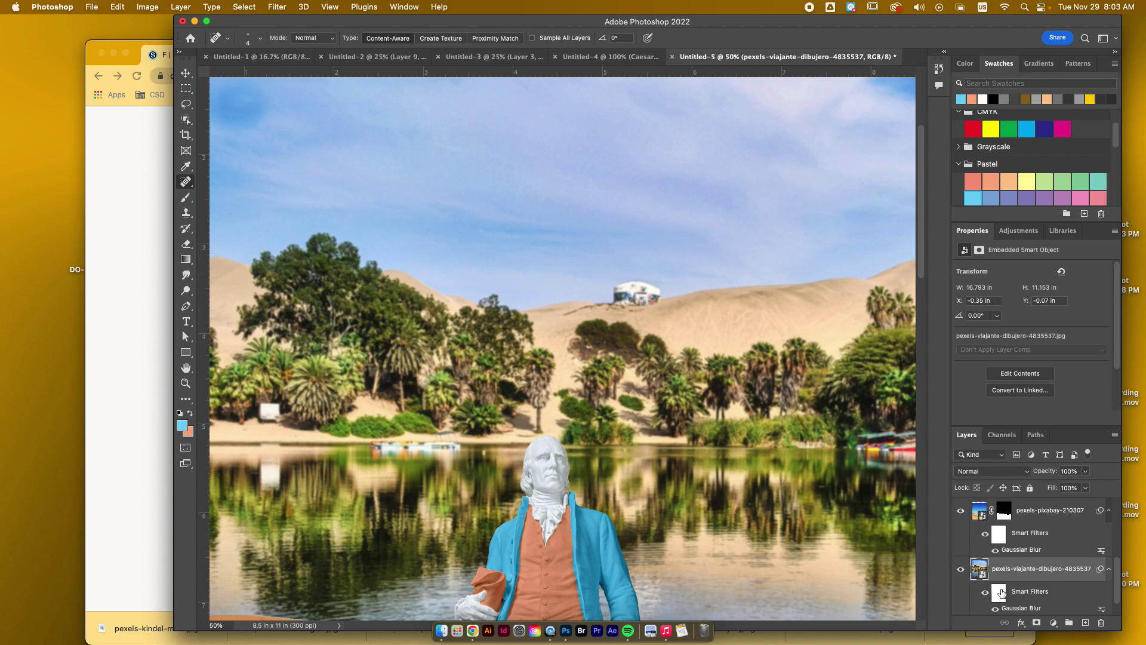
{"action": "left_click", "coordinate": [622, 290]}
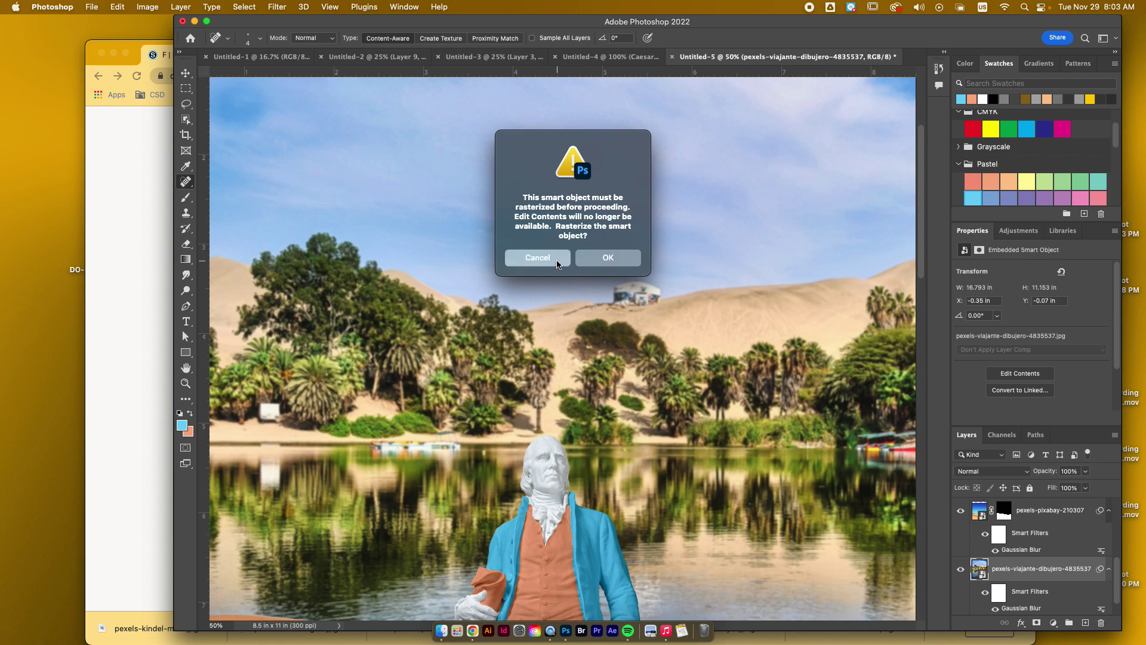
{"action": "key", "text": "Escape"}
{"action": "left_click", "coordinate": [985, 592]}
{"action": "left_click", "coordinate": [985, 594]}
{"action": "left_click", "coordinate": [631, 309]}
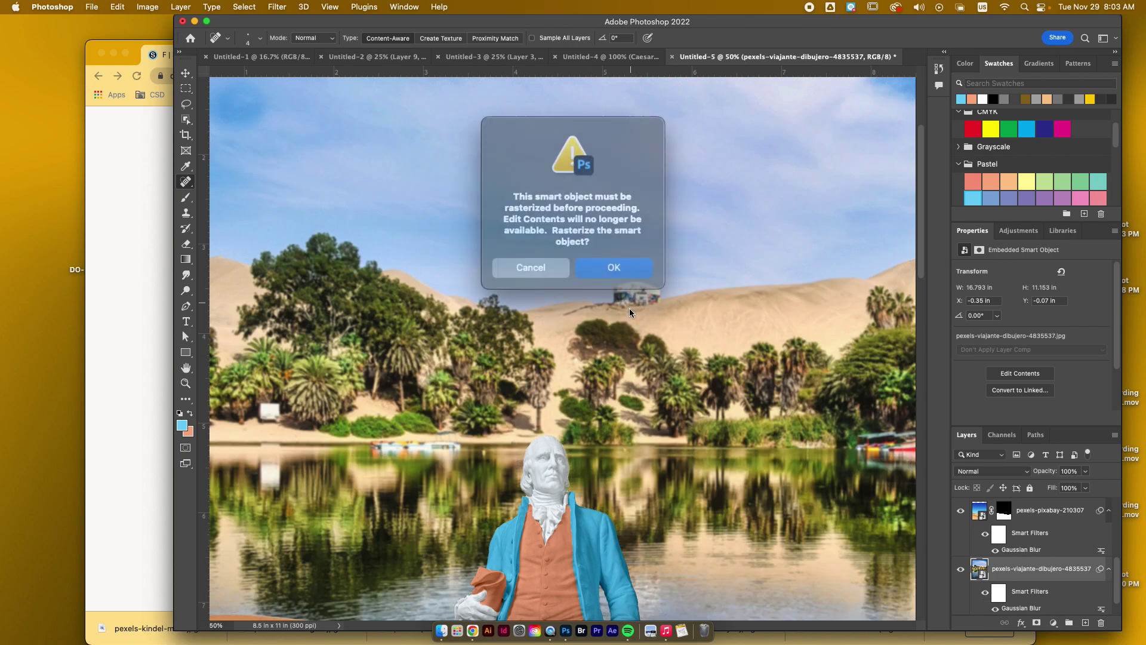
{"action": "left_click", "coordinate": [609, 266]}
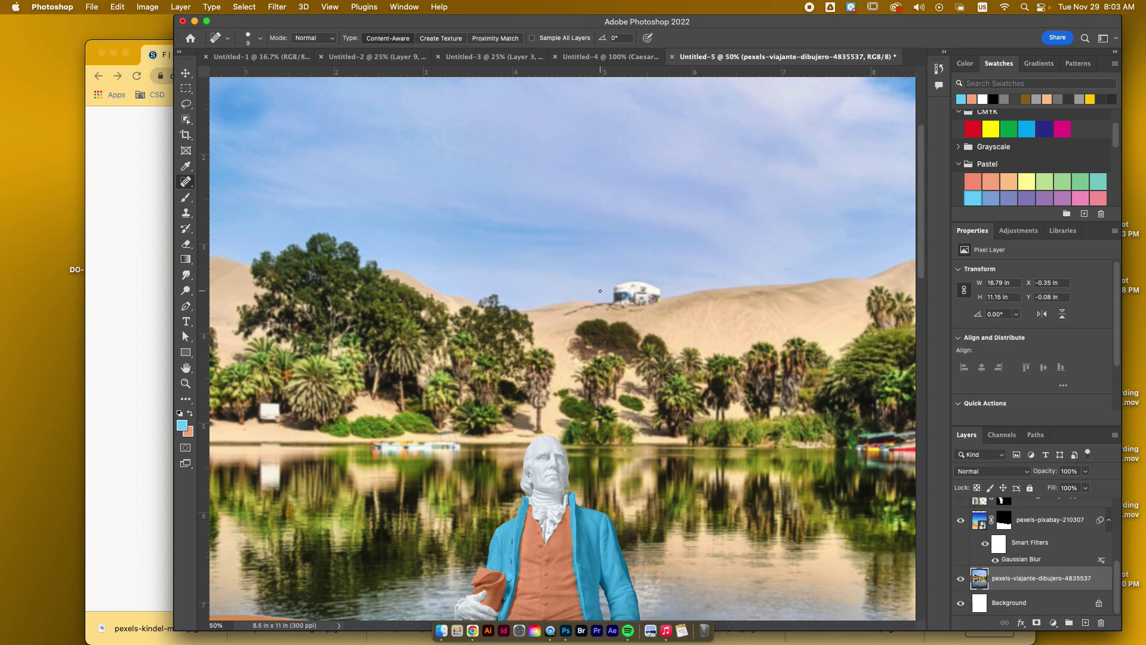
Enlarge the Spot Healing Brush to 100 px and remove the white building on the dune ridge
{"action": "key", "text": "bracketright"}
{"action": "key", "text": "bracketright"}
{"action": "key", "text": "bracketright"}
{"action": "key", "text": "bracketright"}
{"action": "key", "text": "bracketright"}
{"action": "key", "text": "bracketright"}
{"action": "left_click_drag", "start_coordinate": [617, 292], "coordinate": [656, 287]}
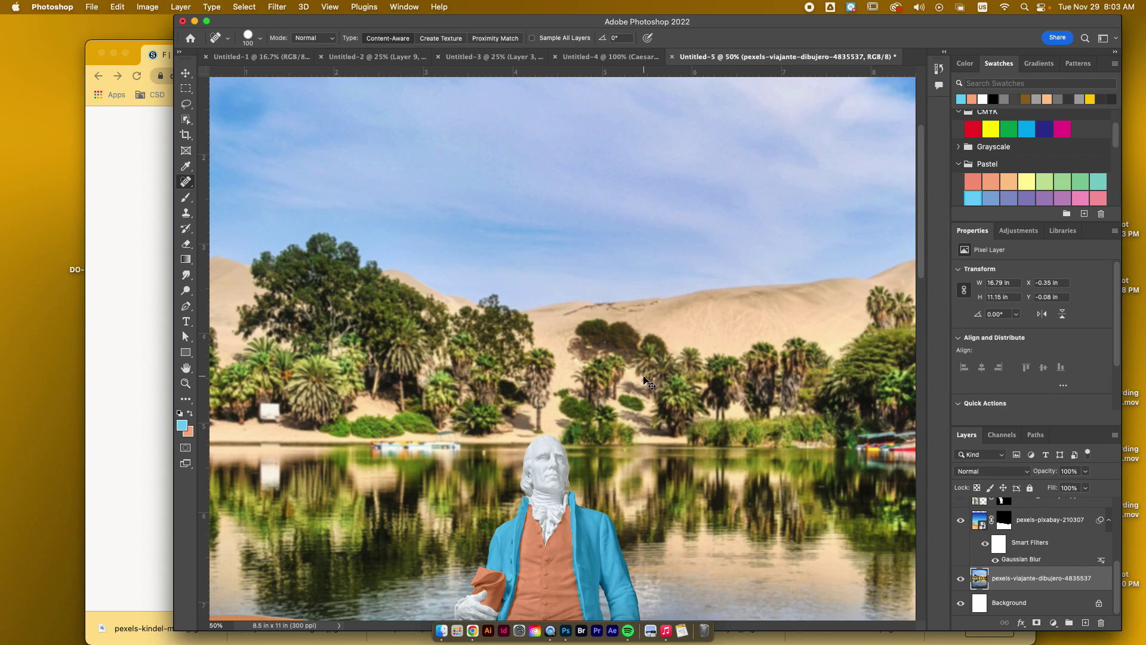
Heal the leftover dark marks along the dune ridge where the building stood
{"action": "key", "text": "super+minus"}
{"action": "left_click_drag", "start_coordinate": [568, 327], "coordinate": [613, 326]}
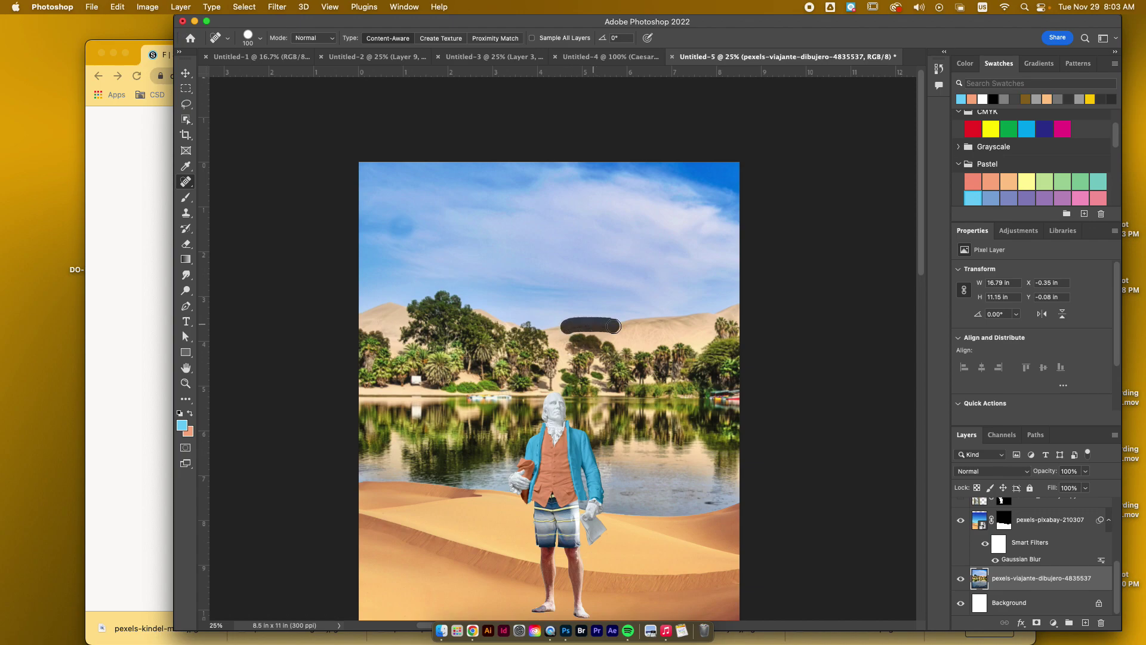
{"action": "key", "text": "super+plus"}
{"action": "key", "text": "super+plus"}
{"action": "key", "text": "super+plus"}
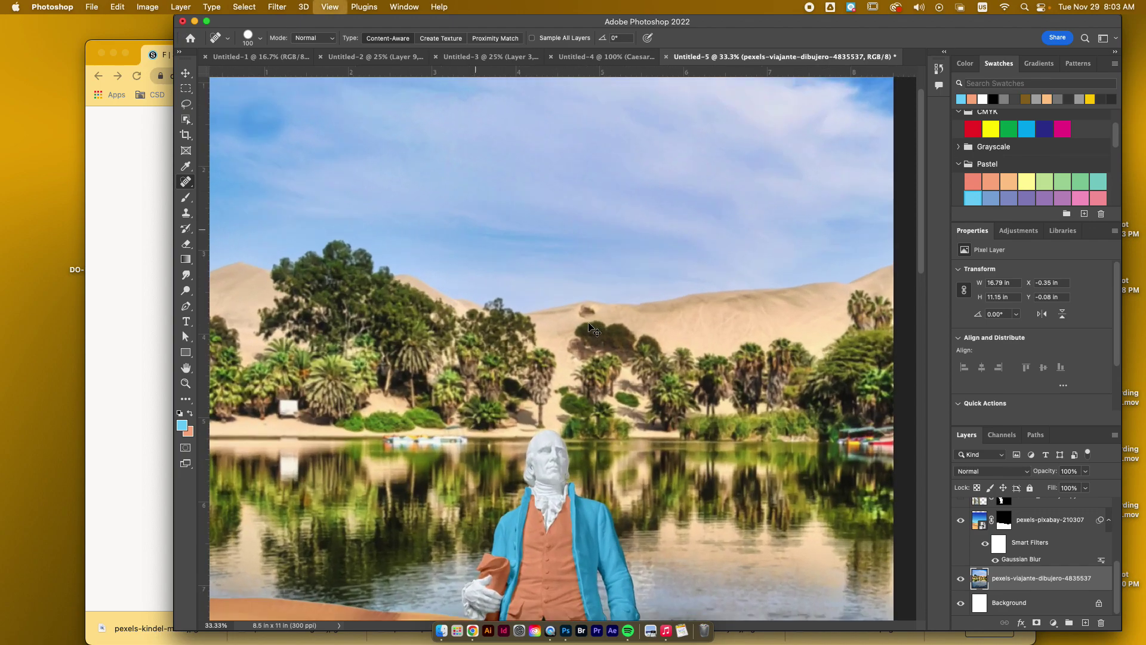
{"action": "left_click", "coordinate": [594, 299]}
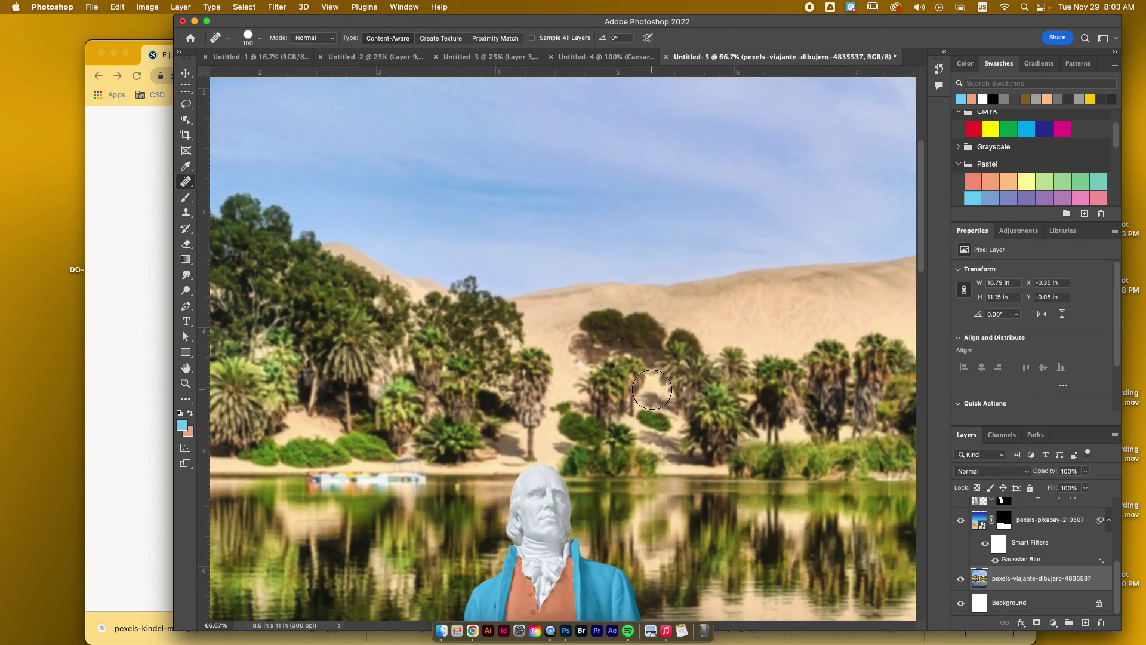
Remove the colored boats on the far shoreline at the image's right edge with the Spot Healing Brush
{"action": "scroll", "coordinate": [621, 368], "scroll_direction": "right", "scroll_amount": 3}
{"action": "scroll", "coordinate": [759, 449], "scroll_direction": "right", "scroll_amount": 3}
{"action": "scroll", "coordinate": [760, 449], "scroll_direction": "down", "scroll_amount": 1}
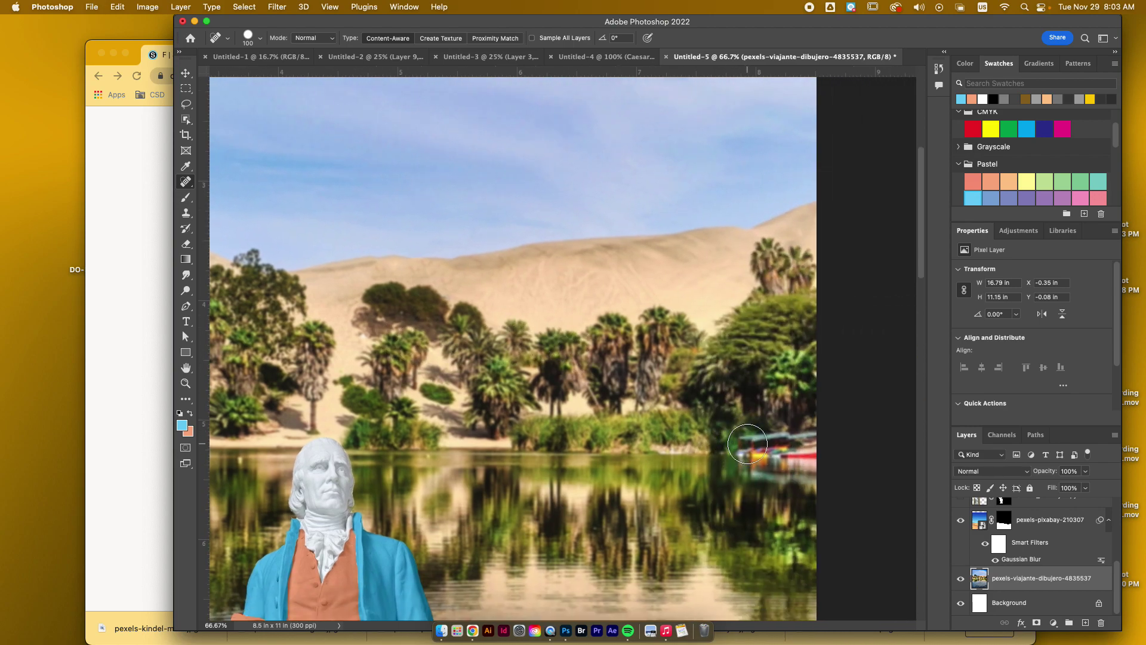
{"action": "left_click_drag", "start_coordinate": [745, 447], "coordinate": [823, 448]}
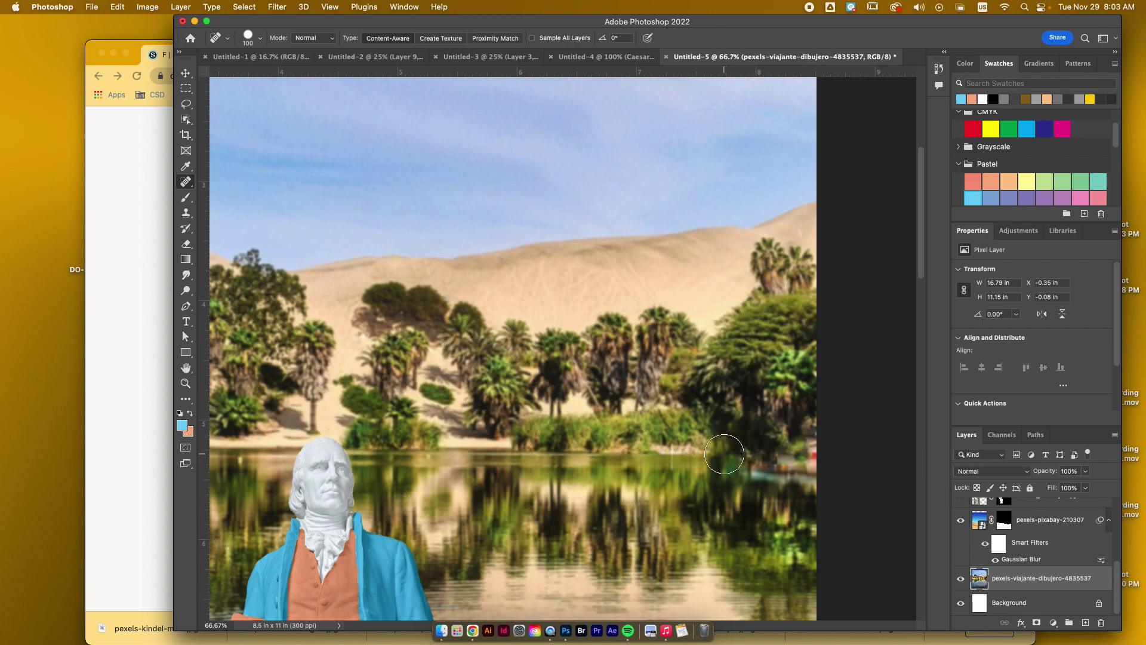
Set the Spot Healing Brush's hardness to 72%
{"action": "scroll", "coordinate": [717, 451], "scroll_direction": "right", "scroll_amount": 2}
{"action": "scroll", "coordinate": [707, 454], "scroll_direction": "left", "scroll_amount": 8}
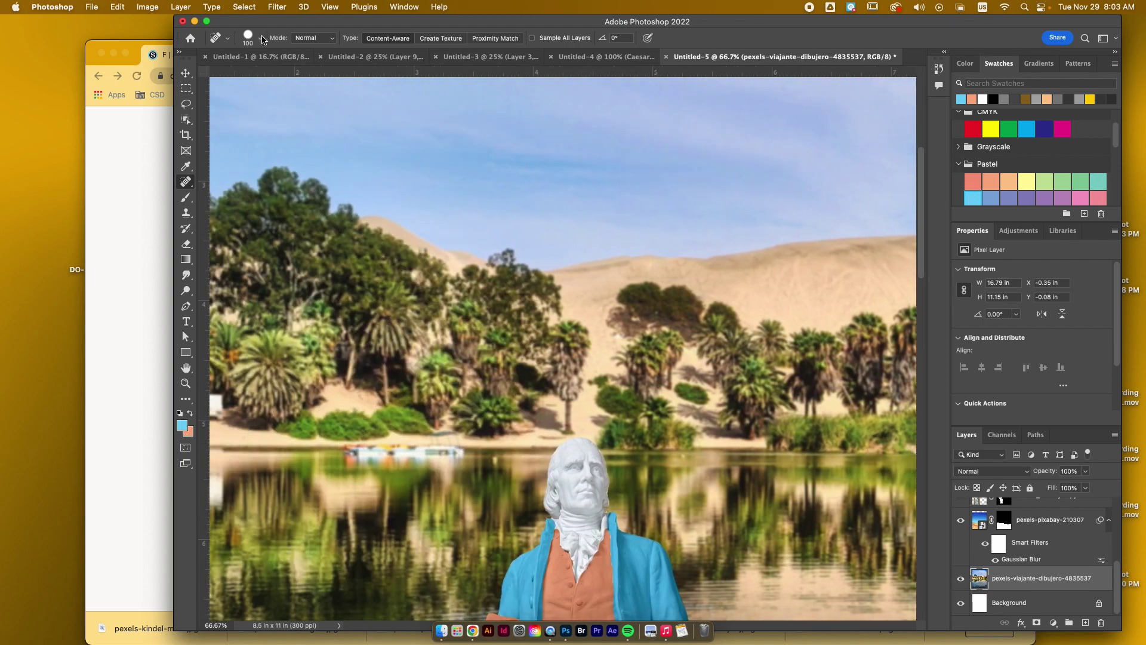
{"action": "left_click", "coordinate": [261, 38]}
{"action": "left_click_drag", "start_coordinate": [312, 98], "coordinate": [279, 97]}
{"action": "scroll", "coordinate": [841, 464], "scroll_direction": "right", "scroll_amount": 5}
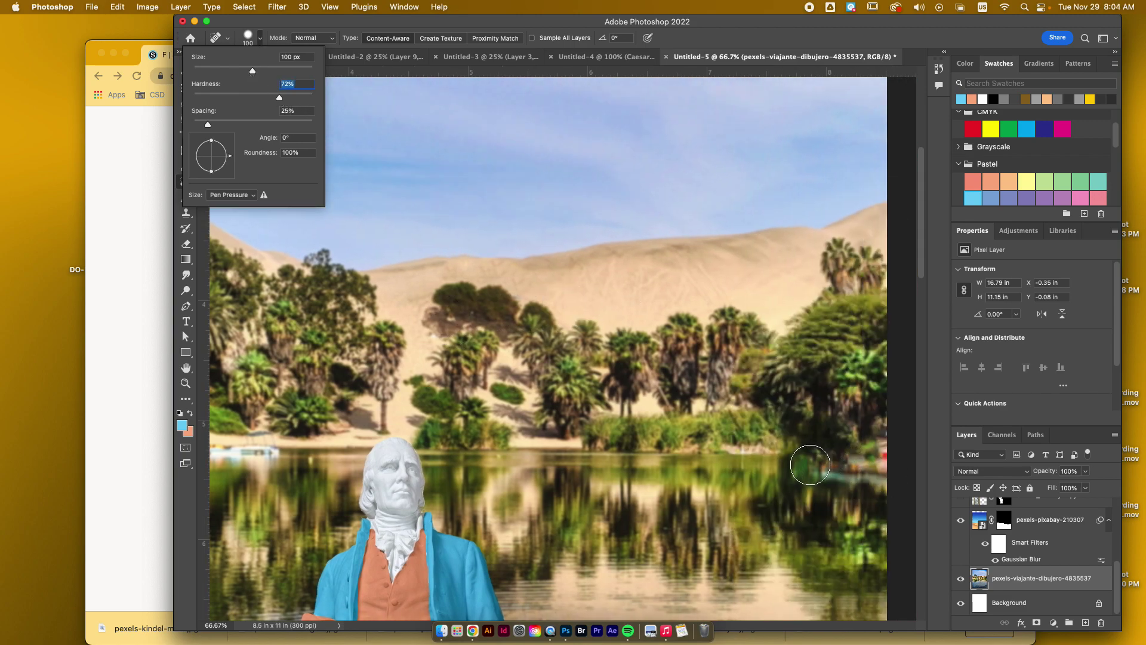
{"action": "key", "text": "Return"}
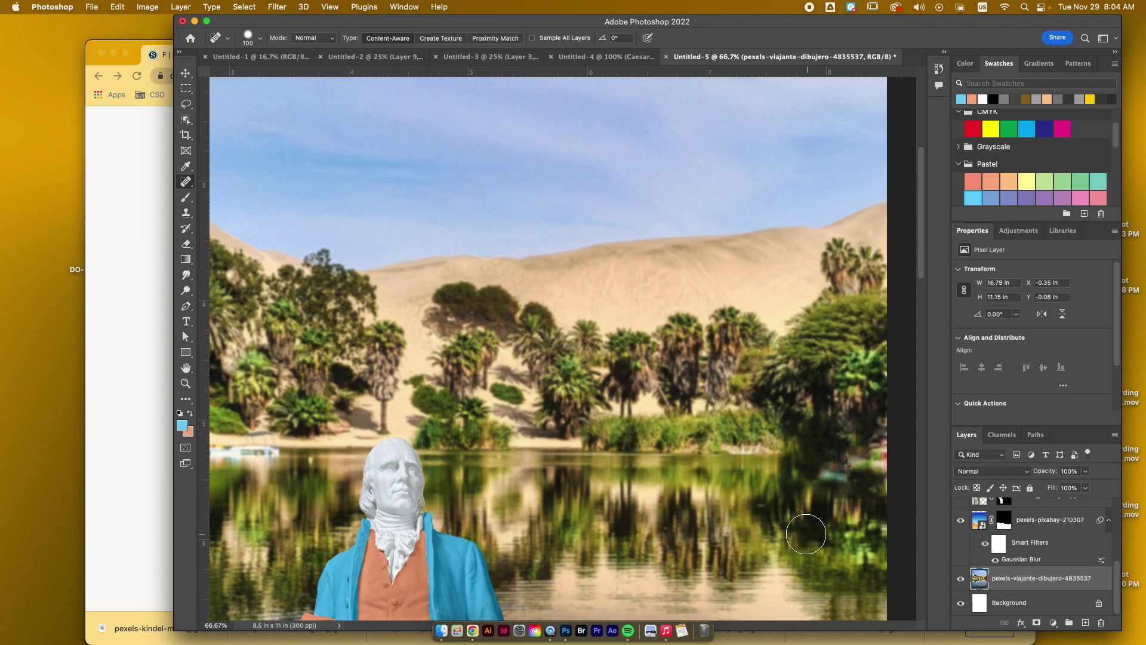
{"action": "scroll", "coordinate": [733, 463], "scroll_direction": "left", "scroll_amount": 9}
{"action": "scroll", "coordinate": [689, 452], "scroll_direction": "left", "scroll_amount": 3}
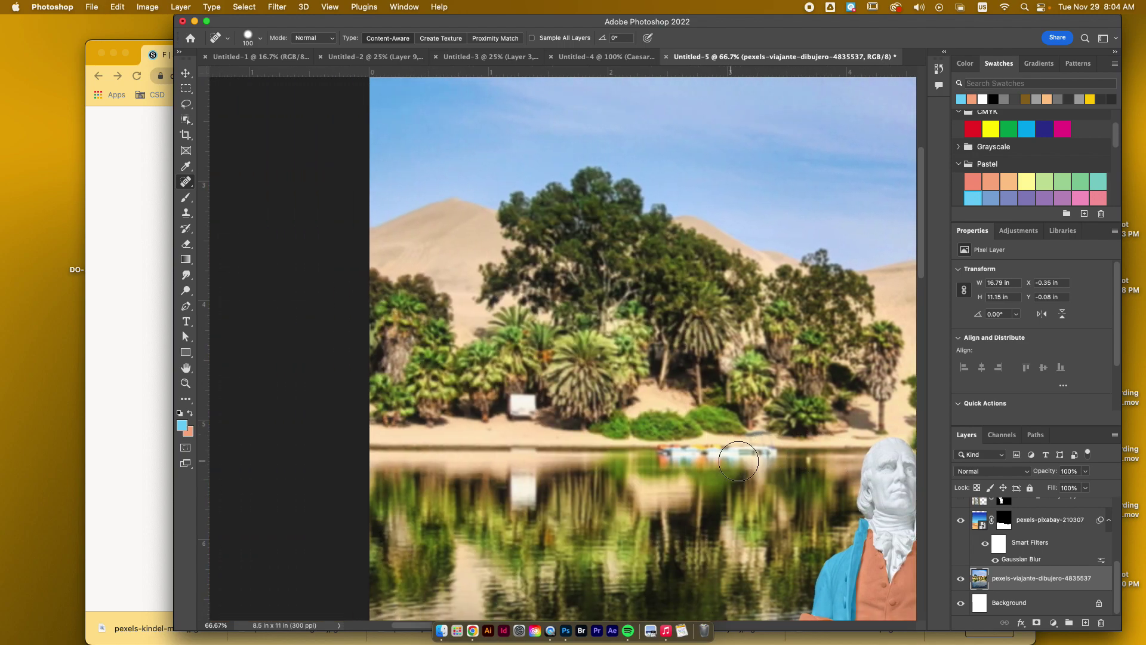
Remove the white sign beneath the palms and its reflection in the water with the Spot Healing Brush
{"action": "left_click_drag", "start_coordinate": [782, 448], "coordinate": [683, 450]}
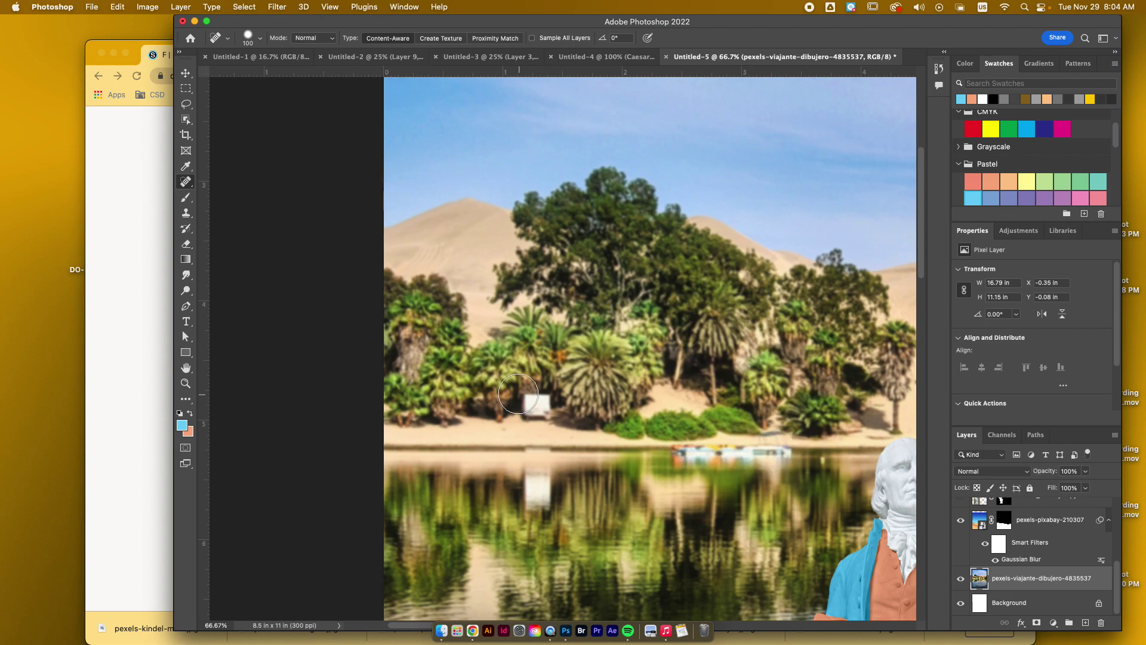
{"action": "left_click_drag", "start_coordinate": [524, 397], "coordinate": [546, 411]}
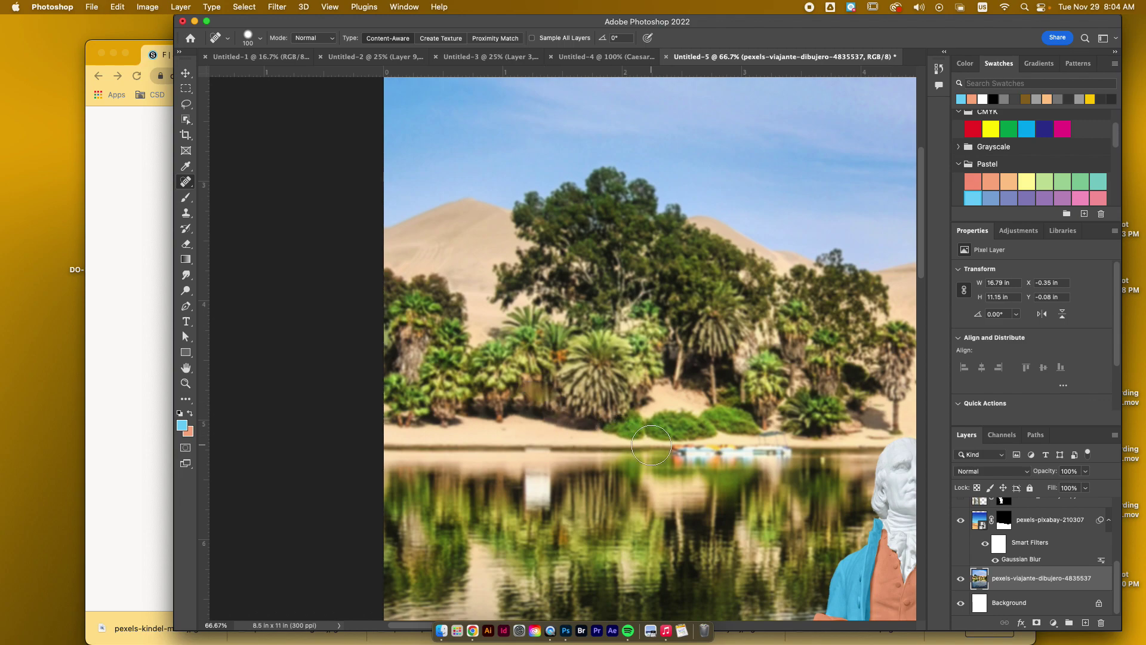
{"action": "scroll", "coordinate": [651, 445], "scroll_direction": "right", "scroll_amount": 2}
{"action": "mouse_move", "coordinate": [531, 496]}
{"action": "left_mouse_down"}
{"action": "mouse_move", "coordinate": [525, 481]}
{"action": "mouse_move", "coordinate": [519, 491]}
{"action": "mouse_move", "coordinate": [536, 494]}
{"action": "left_mouse_up"}
{"action": "scroll", "coordinate": [563, 495], "scroll_direction": "left", "scroll_amount": 4}
{"action": "scroll", "coordinate": [563, 494], "scroll_direction": "down", "scroll_amount": 3}
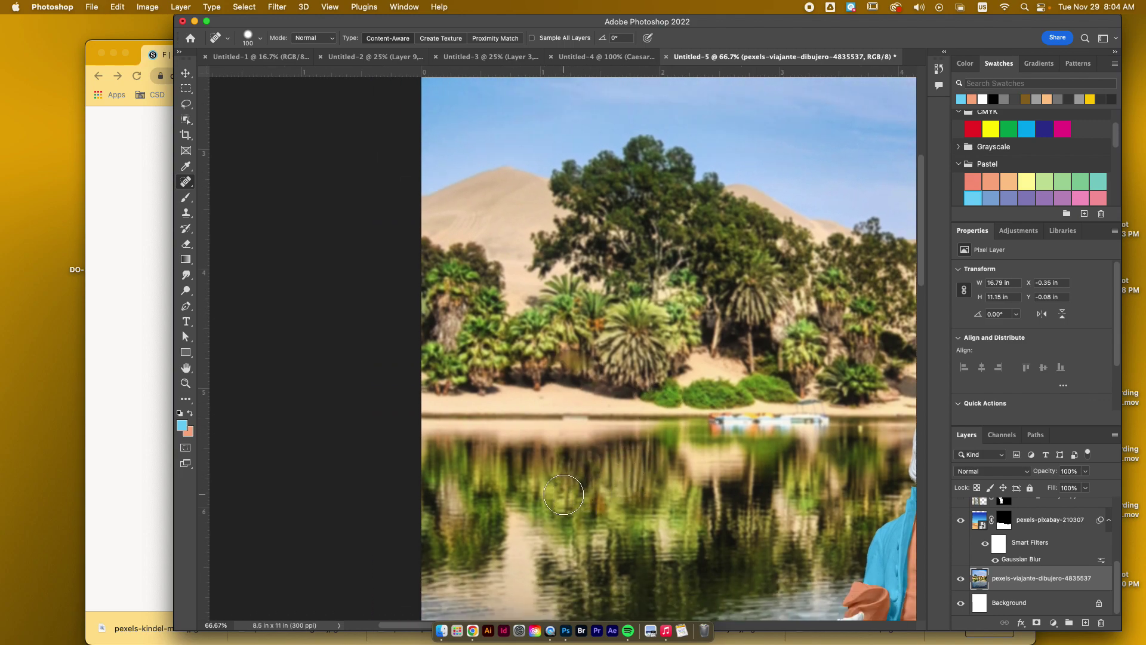
Heal away the colored boats and their dock along the oasis shoreline behind the statue with the Spot Healing Brush
{"action": "scroll", "coordinate": [564, 494], "scroll_direction": "down", "scroll_amount": 5}
{"action": "scroll", "coordinate": [550, 491], "scroll_direction": "right", "scroll_amount": 3}
{"action": "key", "text": "super+minus"}
{"action": "key", "text": "super+minus"}
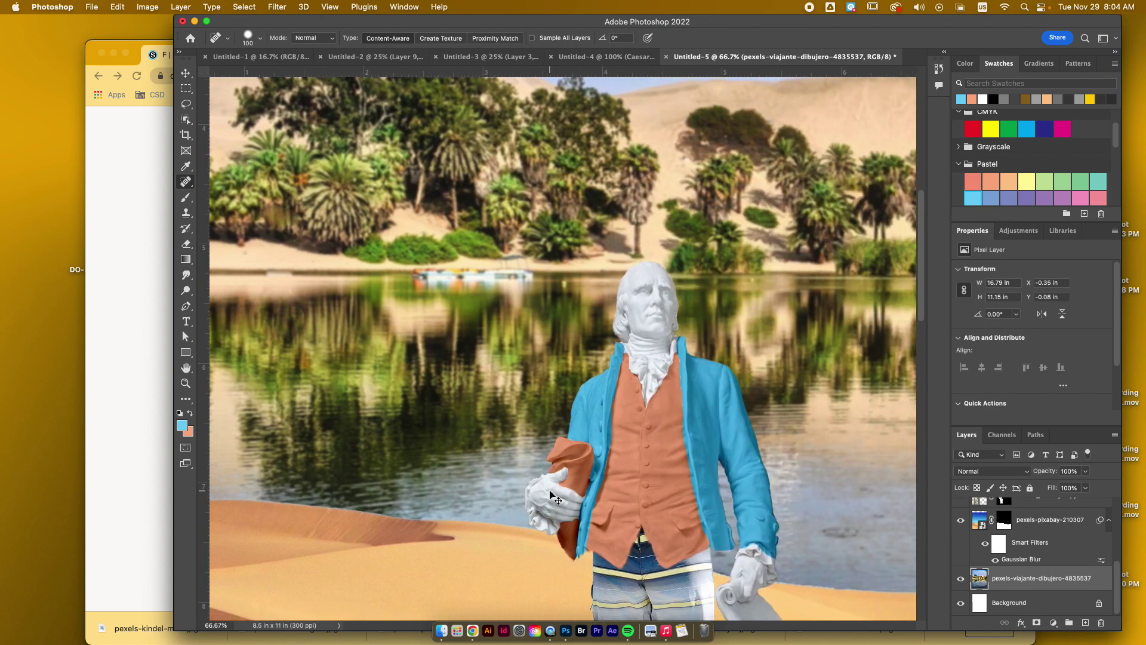
{"action": "scroll", "coordinate": [549, 490], "scroll_direction": "right", "scroll_amount": 3}
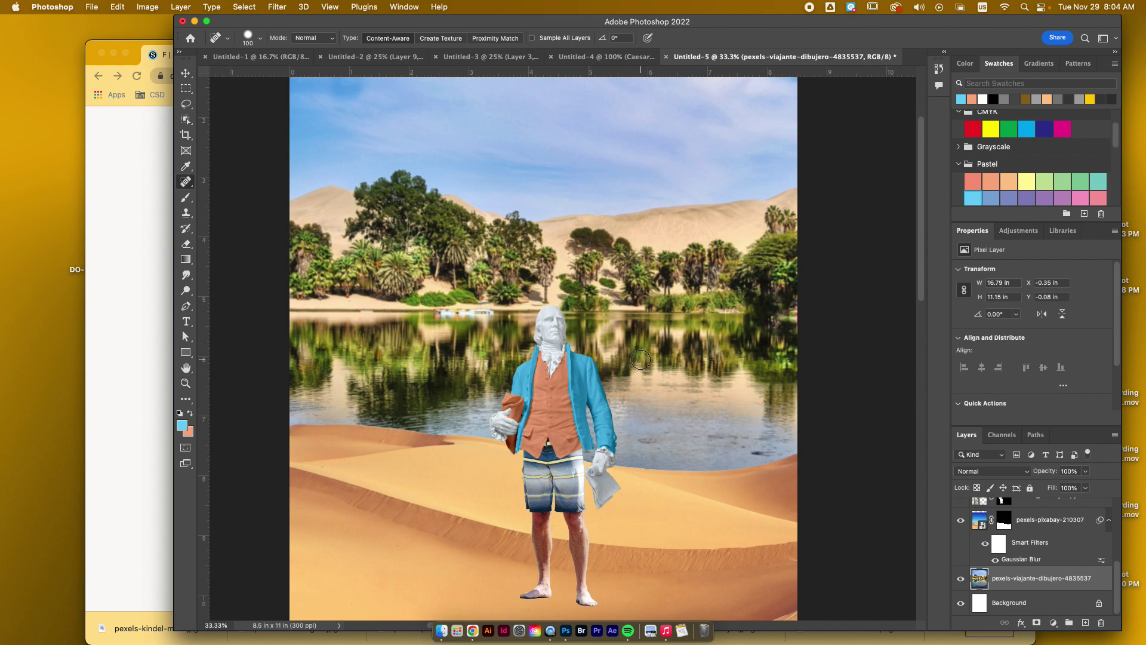
{"action": "key", "text": "super+plus"}
{"action": "key", "text": "super+plus"}
{"action": "key", "text": "super+plus"}
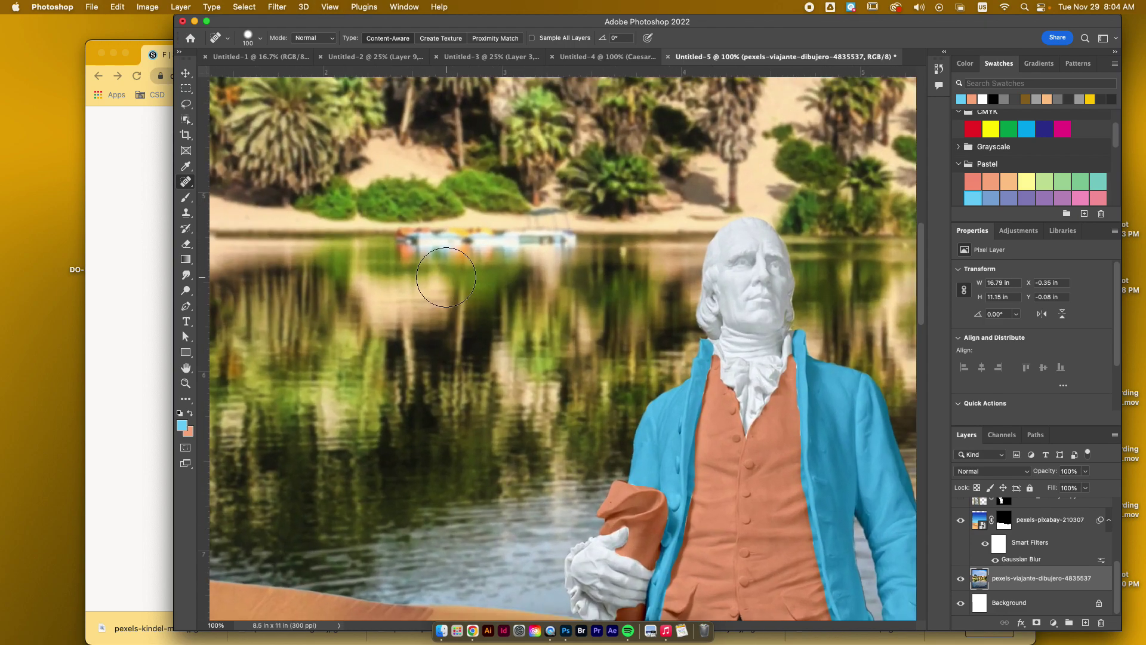
{"action": "scroll", "coordinate": [417, 301], "scroll_direction": "up", "scroll_amount": 3}
{"action": "mouse_move", "coordinate": [405, 309]}
{"action": "left_mouse_down"}
{"action": "mouse_move", "coordinate": [557, 312]}
{"action": "mouse_move", "coordinate": [552, 320]}
{"action": "mouse_move", "coordinate": [530, 290]}
{"action": "mouse_move", "coordinate": [554, 294]}
{"action": "mouse_move", "coordinate": [526, 282]}
{"action": "mouse_move", "coordinate": [463, 290]}
{"action": "left_mouse_up"}
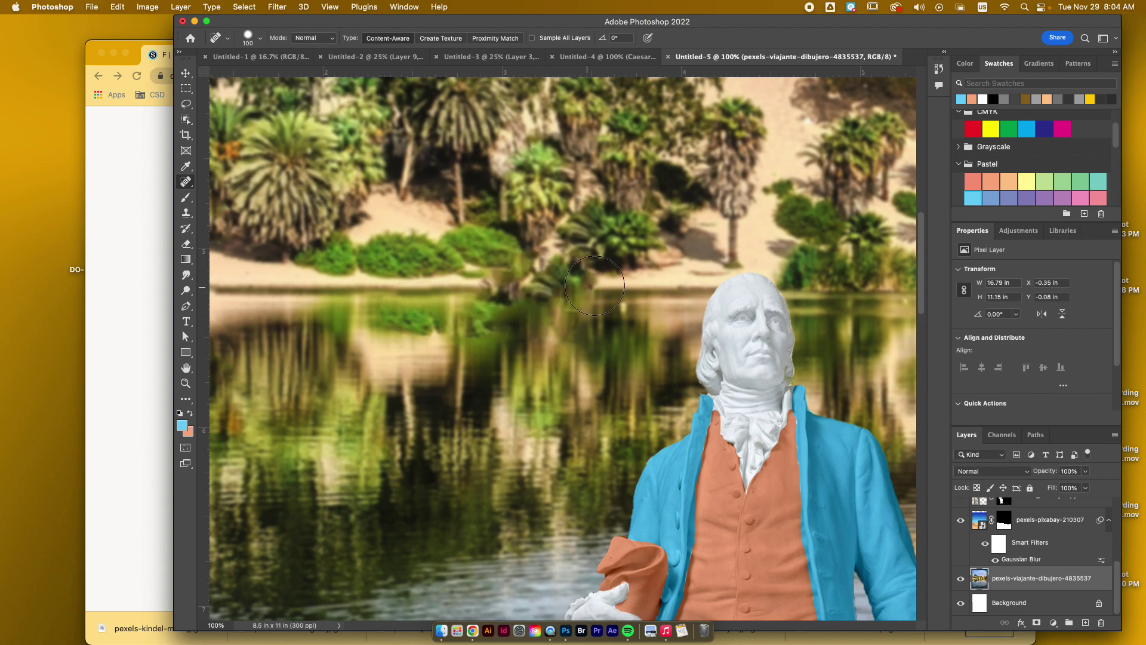
{"action": "left_click_drag", "start_coordinate": [629, 268], "coordinate": [469, 265]}
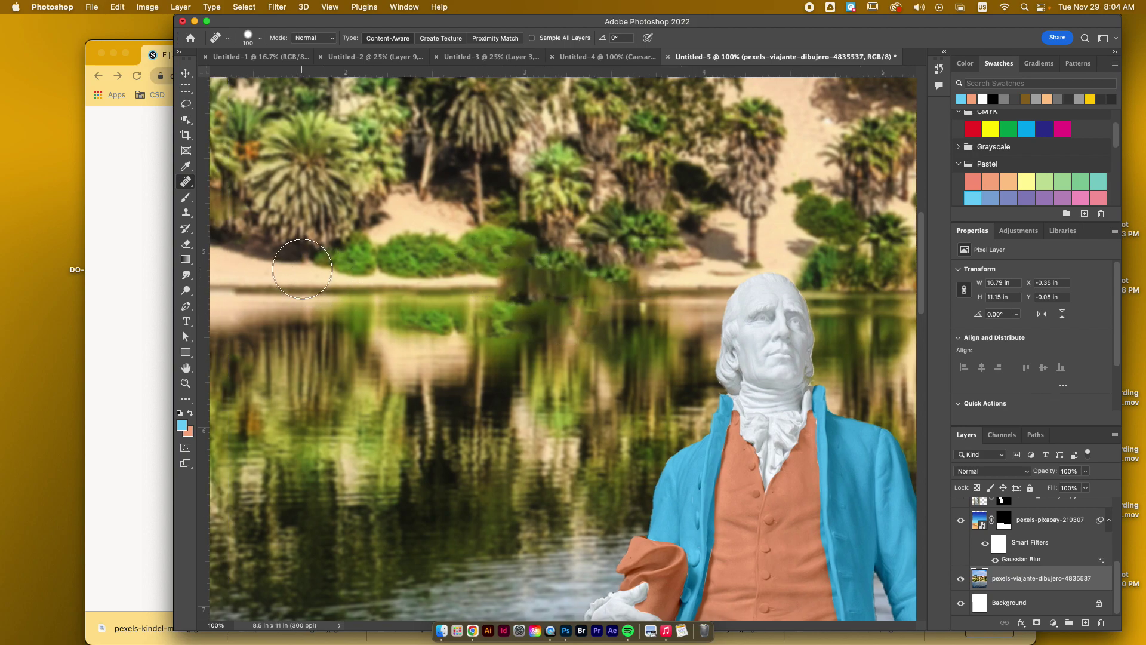
Rebuild the smudged shoreline where the boats were with the Clone Stamp, sampling the clean sandy bank and bushes on either side
{"action": "scroll", "coordinate": [308, 271], "scroll_direction": "left", "scroll_amount": 2}
{"action": "left_click", "coordinate": [187, 213]}
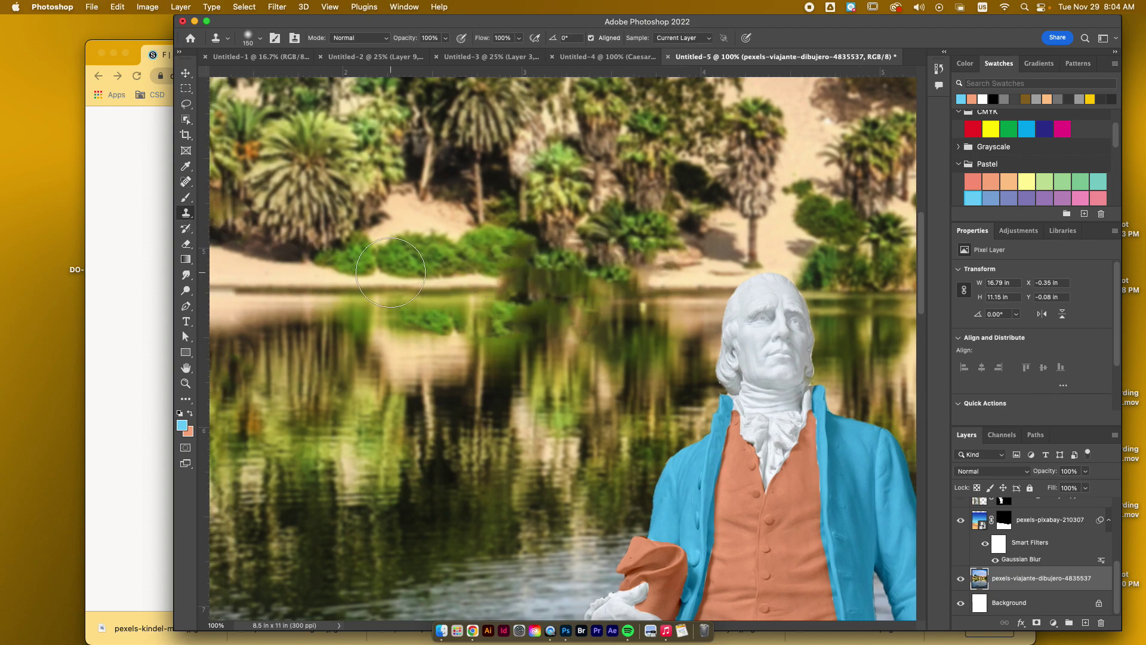
{"action": "left_click", "coordinate": [381, 275], "text": "alt"}
{"action": "left_click", "coordinate": [431, 276]}
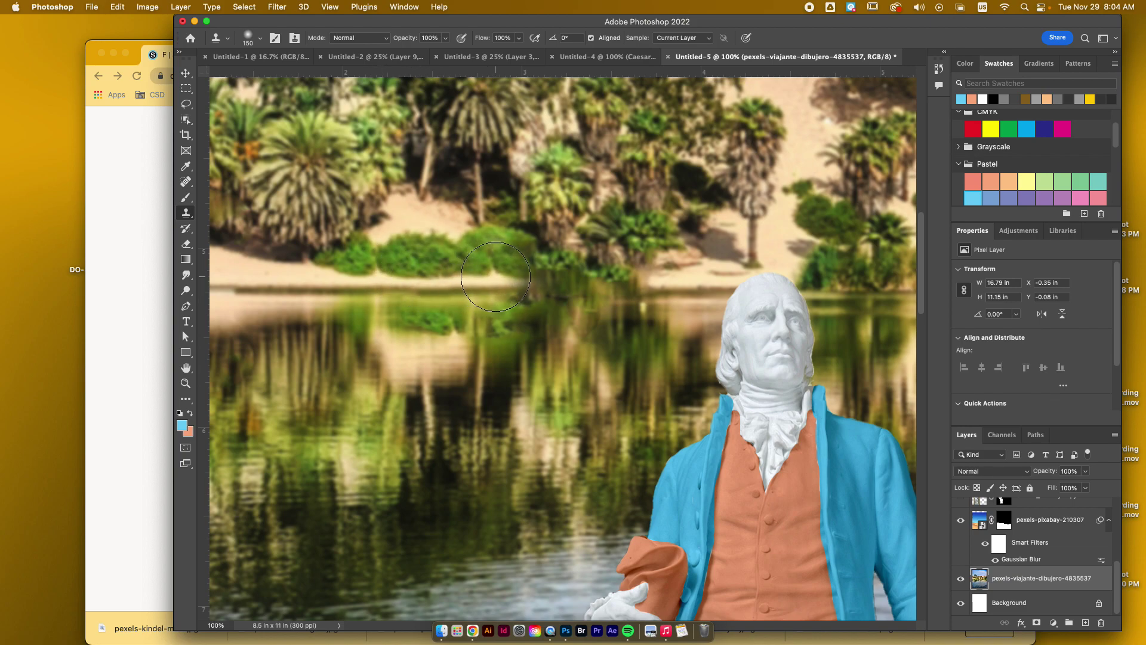
{"action": "left_click_drag", "start_coordinate": [497, 277], "coordinate": [616, 284]}
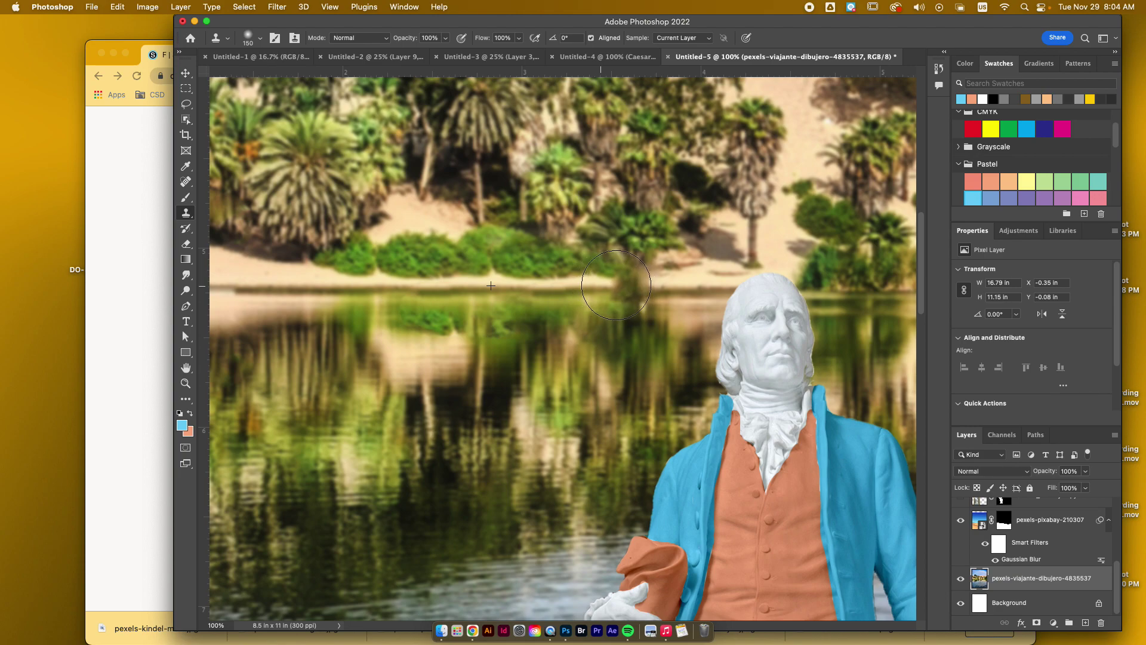
{"action": "left_click", "coordinate": [675, 277], "text": "alt"}
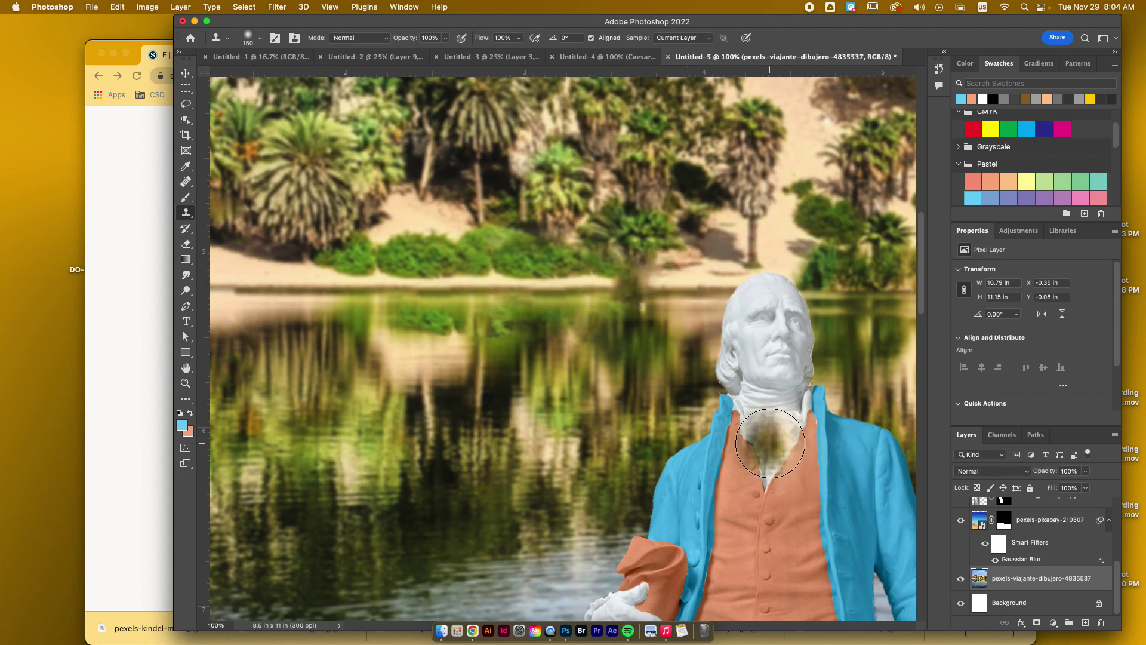
{"action": "key", "text": "super+minus"}
{"action": "key", "text": "super+minus"}
{"action": "key", "text": "super+minus"}
{"action": "key", "text": "super+minus"}
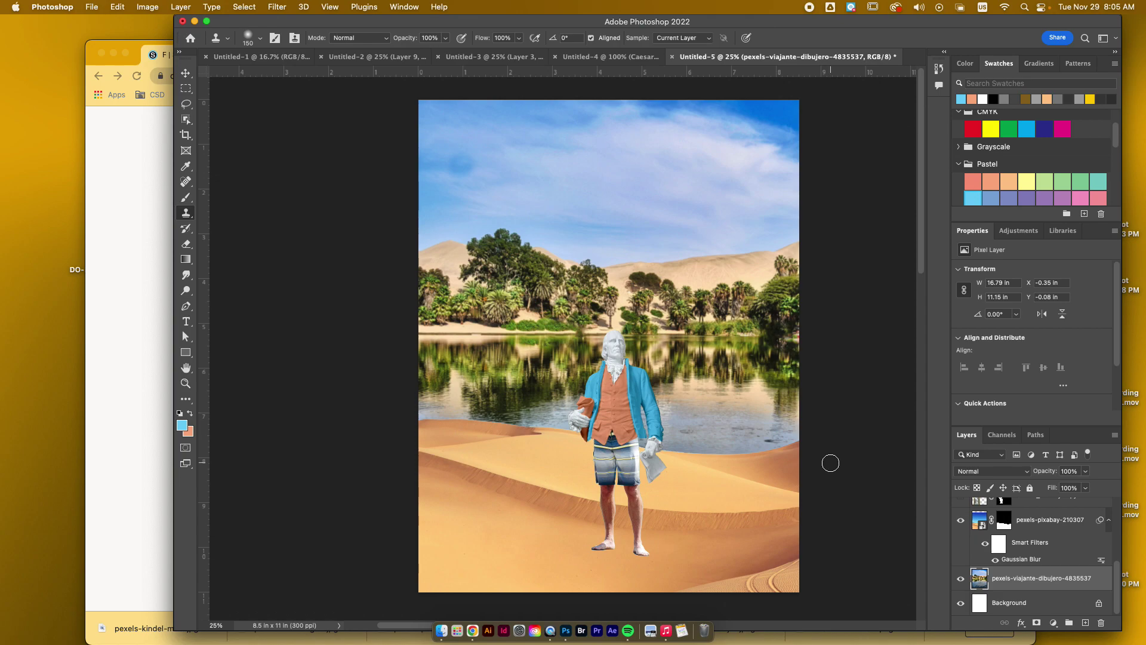
Add a Color Balance adjustment layer above the pexels-pixabay-210307 dunes layer and clip it to that layer
{"action": "scroll", "coordinate": [830, 462], "scroll_direction": "right", "scroll_amount": 2}
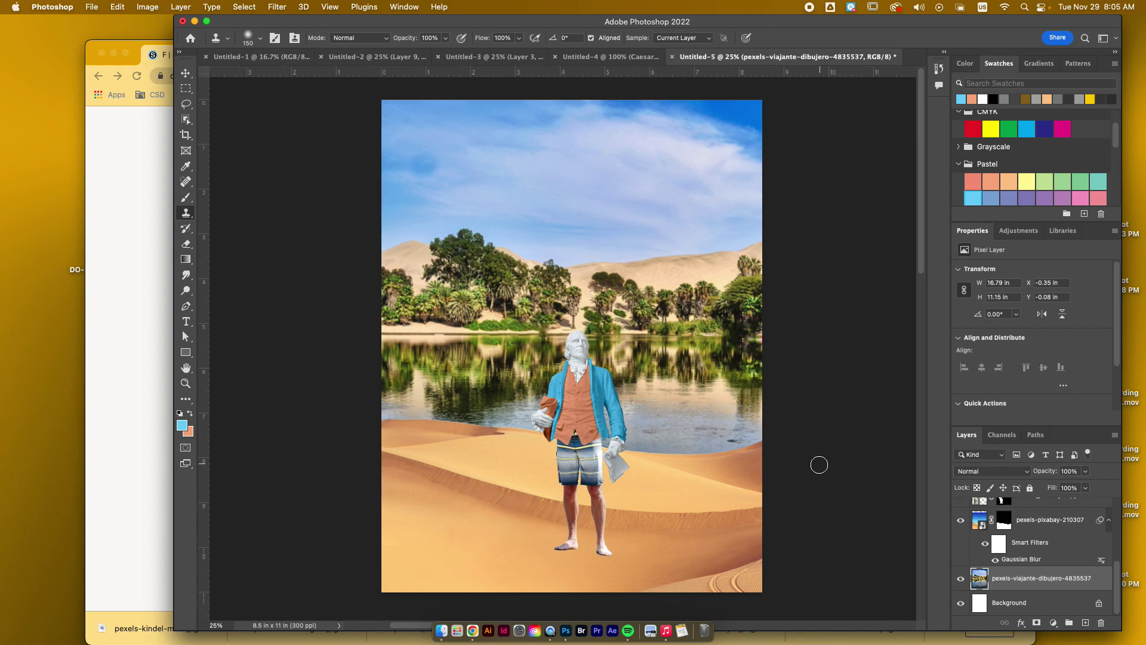
{"action": "scroll", "coordinate": [818, 463], "scroll_direction": "left", "scroll_amount": 5}
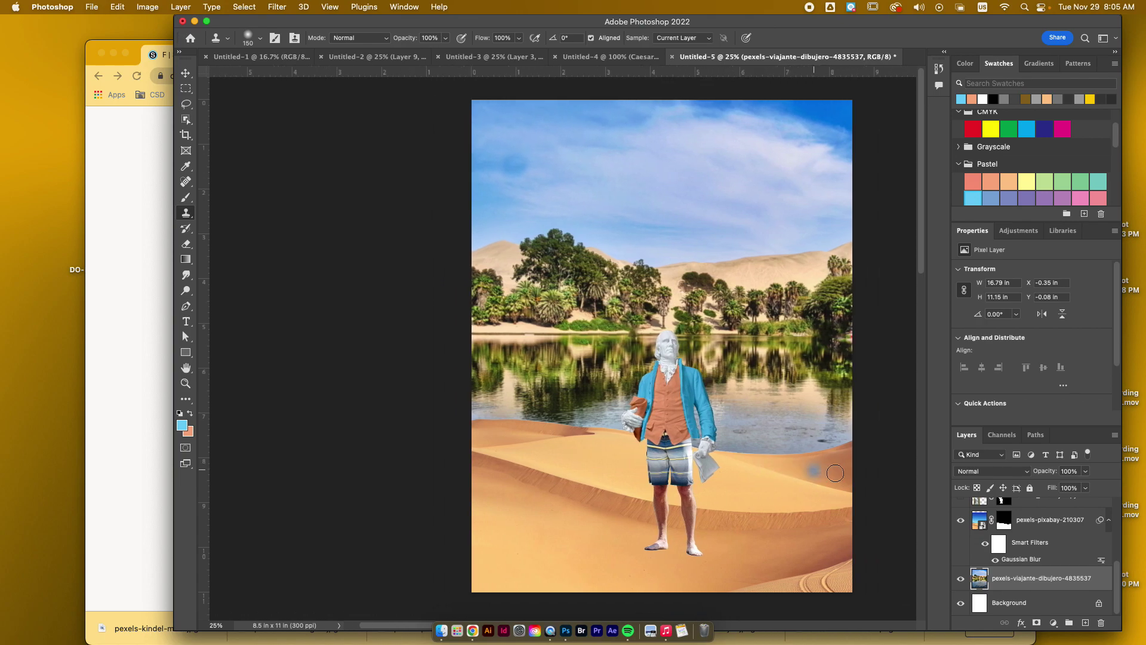
{"action": "scroll", "coordinate": [1008, 555], "scroll_direction": "up", "scroll_amount": 2}
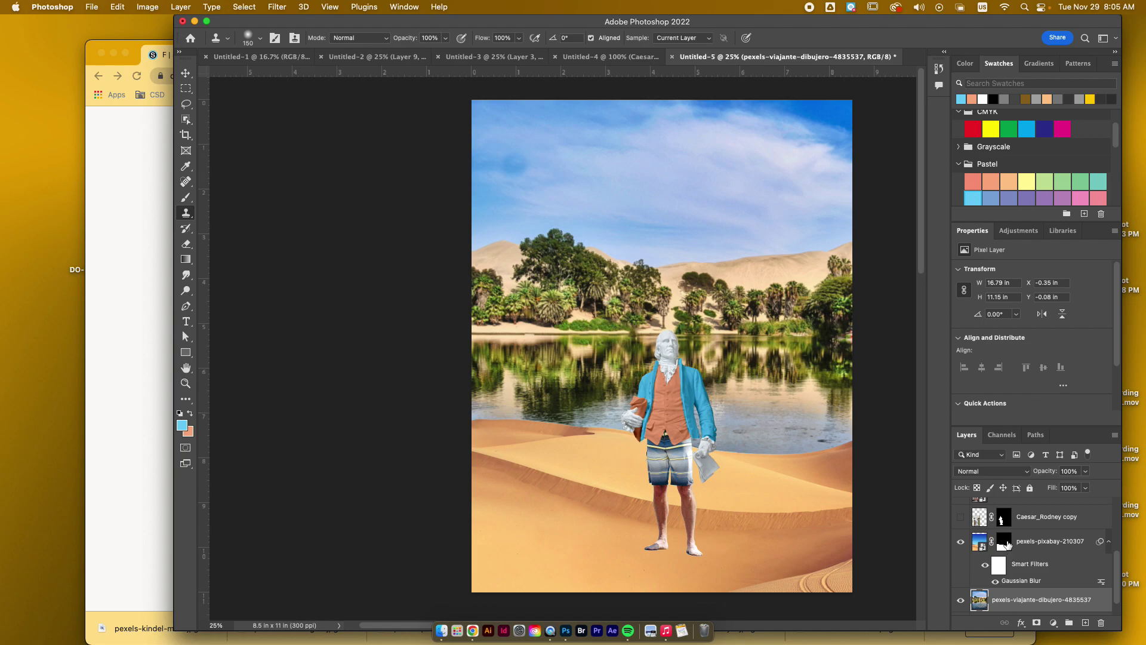
{"action": "left_click", "coordinate": [1007, 545]}
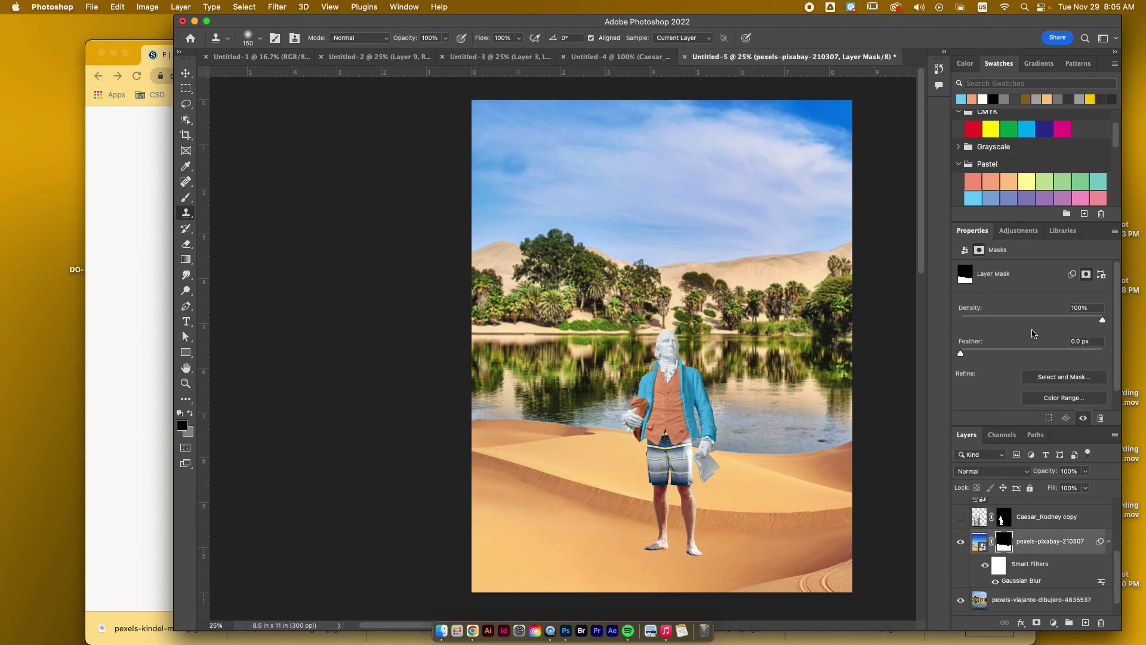
{"action": "left_click", "coordinate": [1018, 230]}
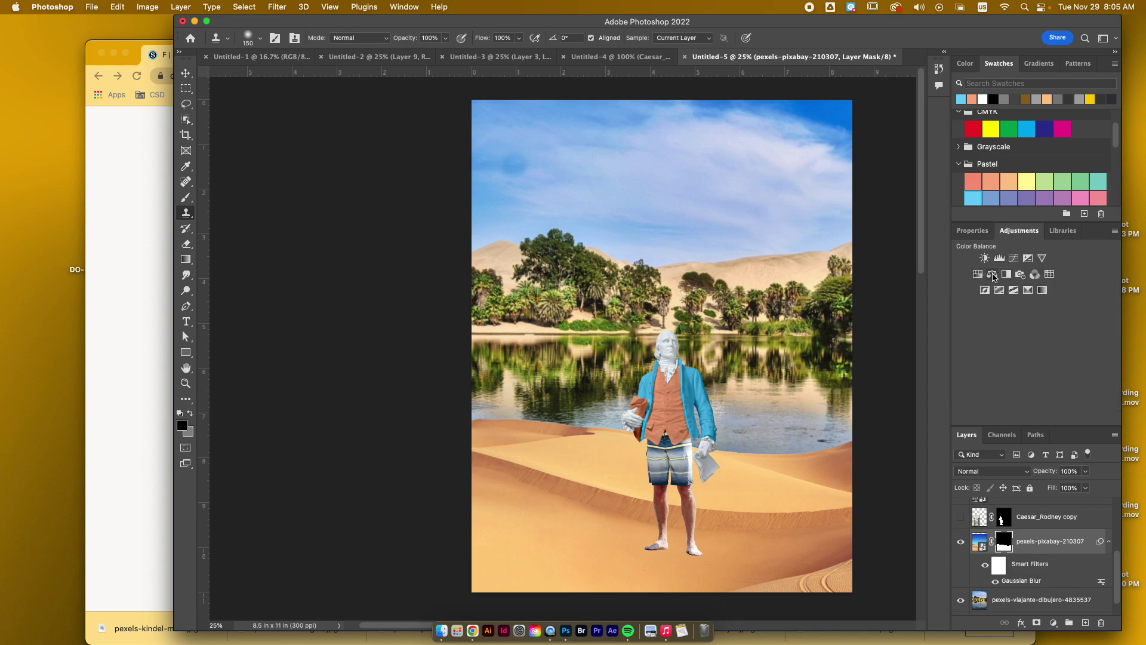
{"action": "left_click", "coordinate": [992, 274]}
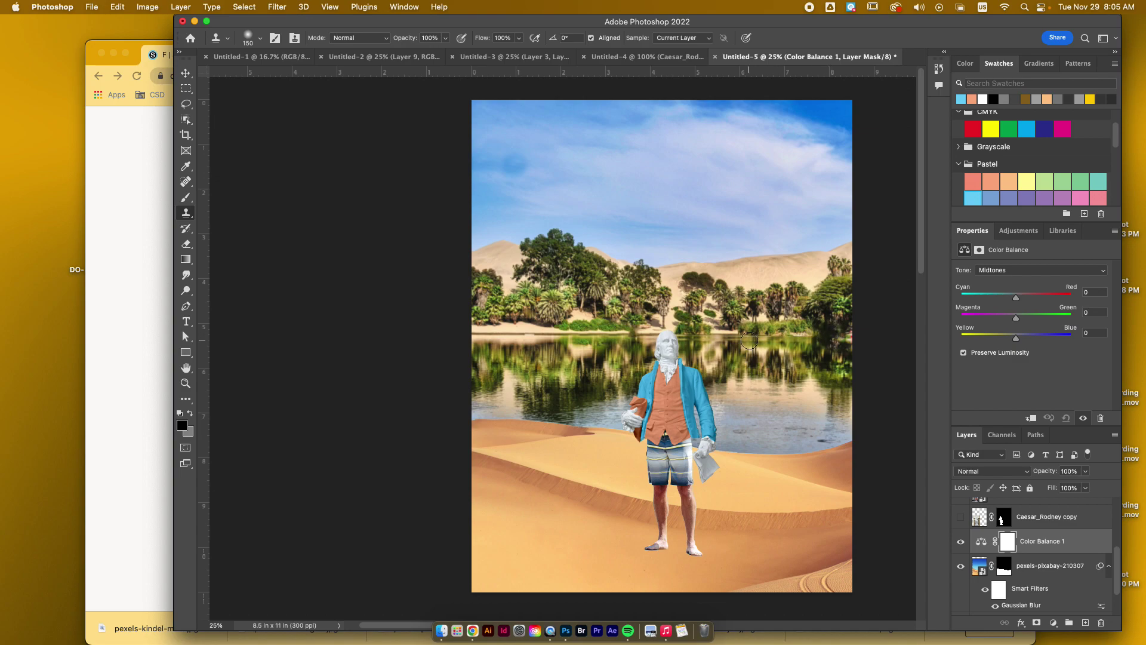
{"action": "scroll", "coordinate": [878, 364], "scroll_direction": "down", "scroll_amount": 2}
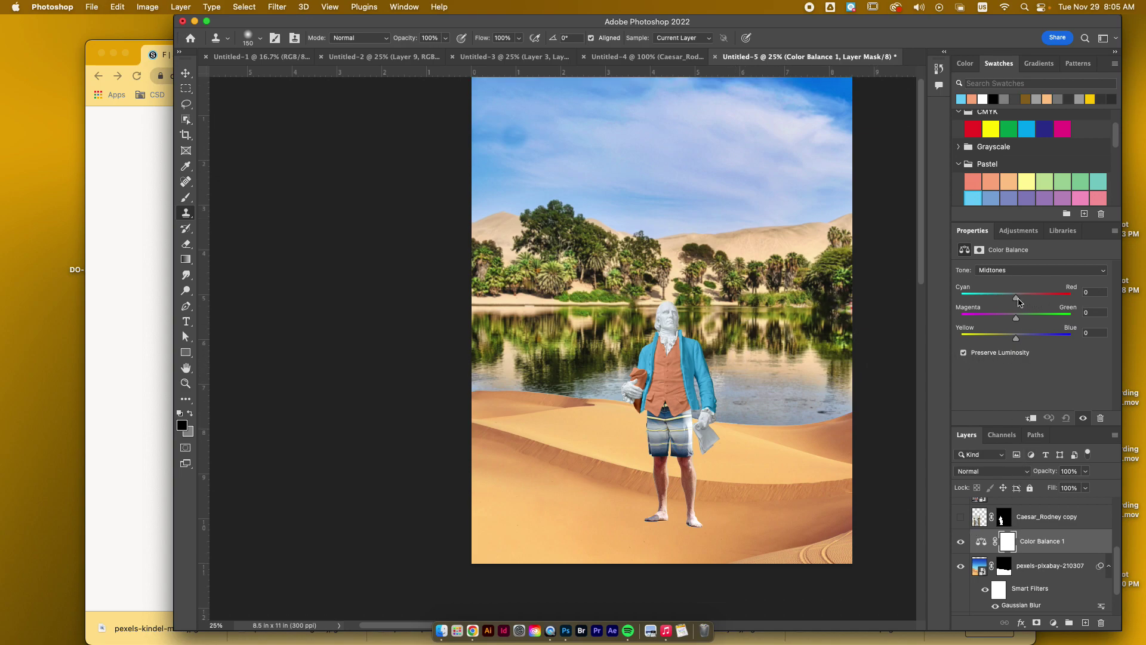
{"action": "right_click", "coordinate": [1041, 541]}
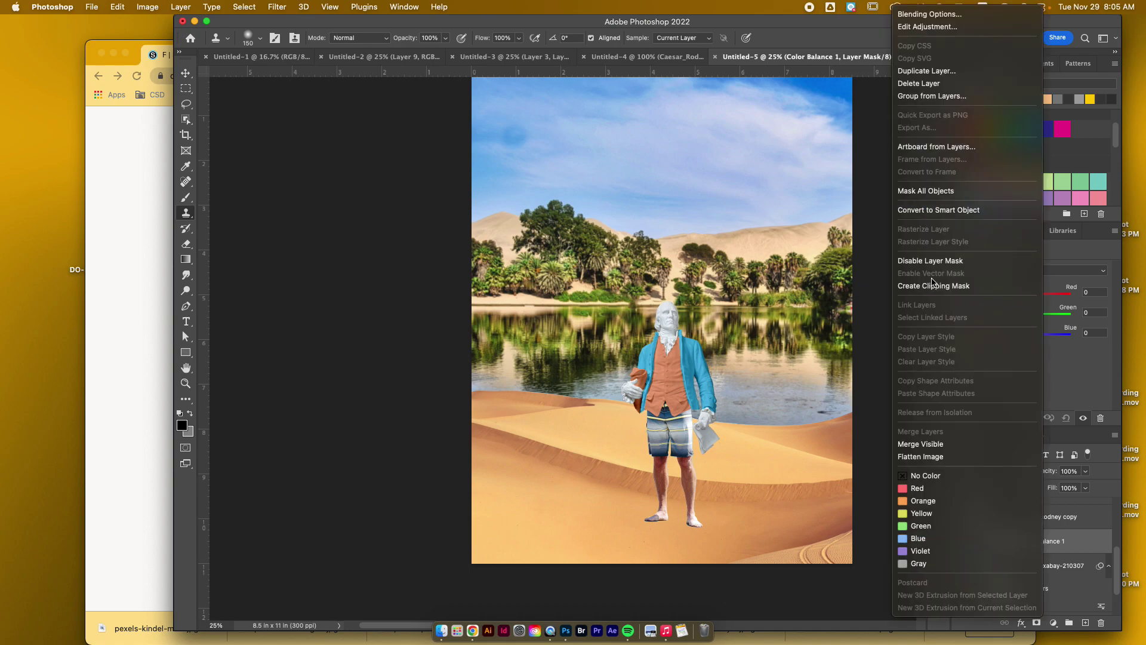
{"action": "left_click", "coordinate": [934, 285]}
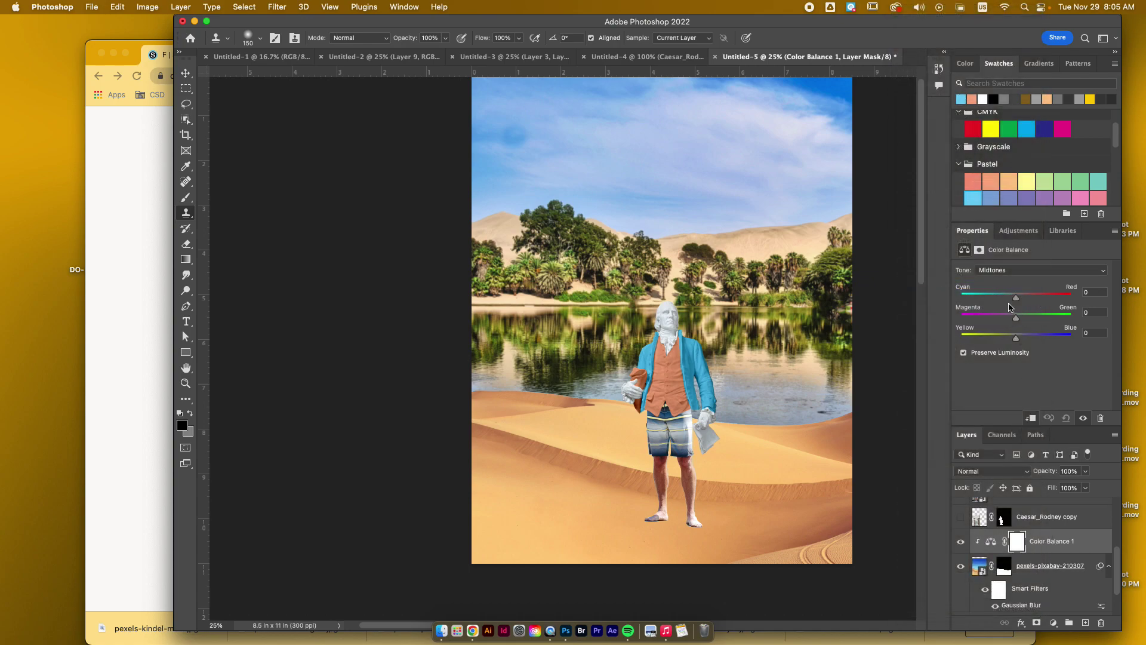
Set the dunes' Color Balance midtones to -67 on Cyan–Red and +15 on Yellow–Blue
{"action": "left_click_drag", "start_coordinate": [1017, 298], "coordinate": [984, 297]}
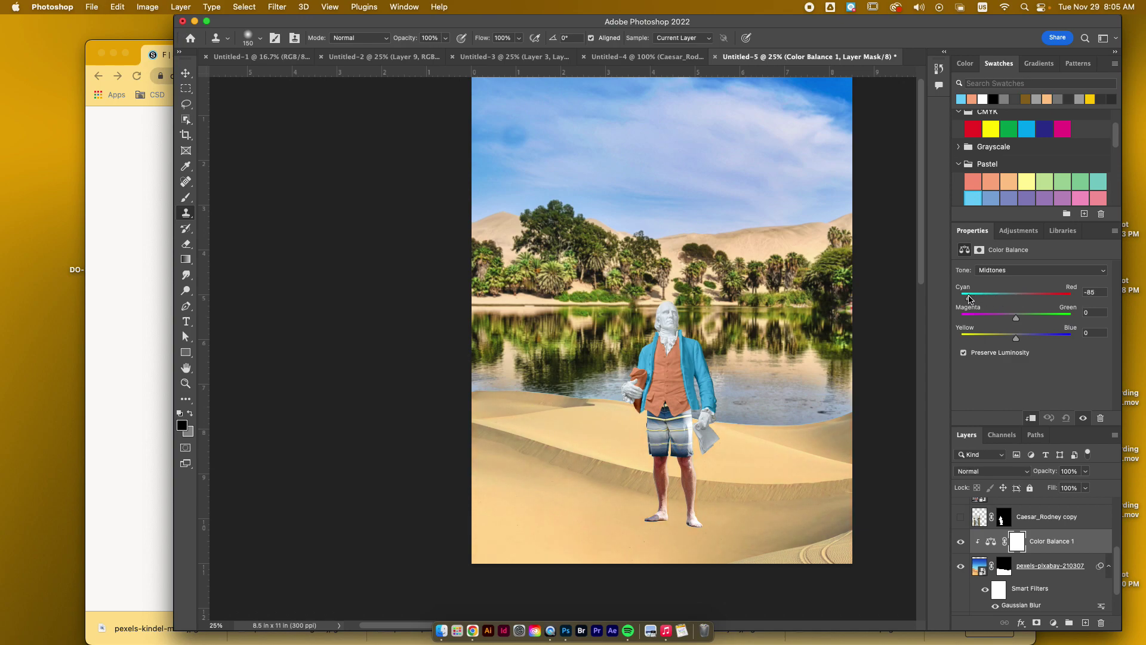
{"action": "left_click_drag", "start_coordinate": [973, 299], "coordinate": [979, 298]}
{"action": "left_click_drag", "start_coordinate": [1014, 338], "coordinate": [1023, 339]}
{"action": "scroll", "coordinate": [795, 341], "scroll_direction": "right", "scroll_amount": 5}
{"action": "key", "text": "super+minus"}
{"action": "key", "text": "super+minus"}
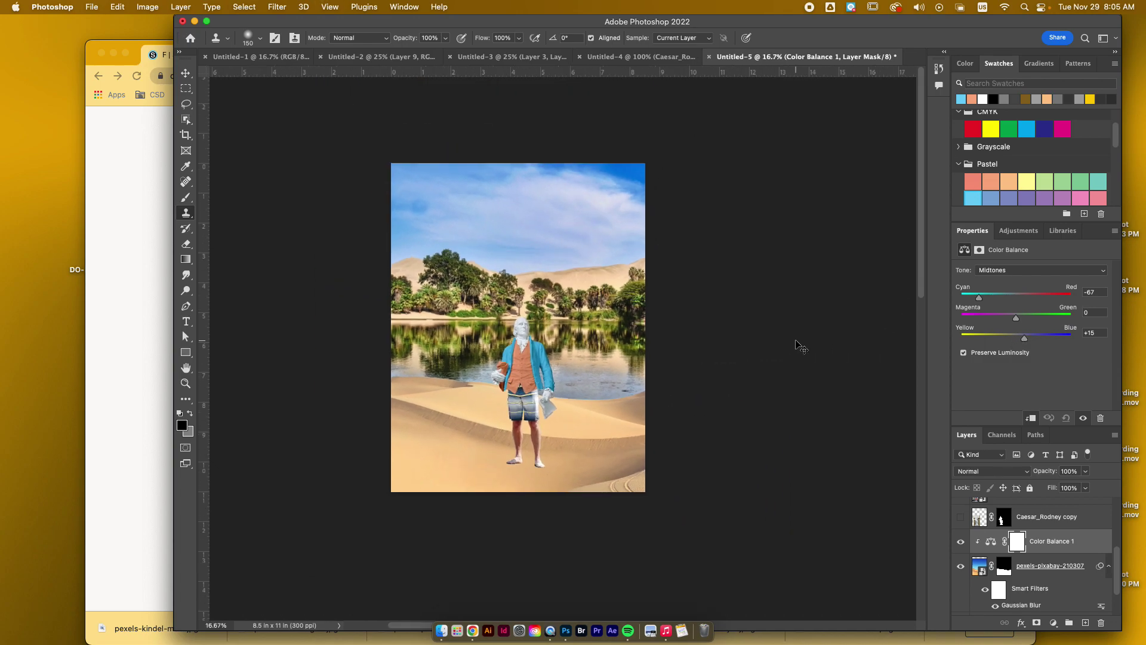
{"action": "key", "text": "super+equal"}
{"action": "key", "text": "super+equal"}
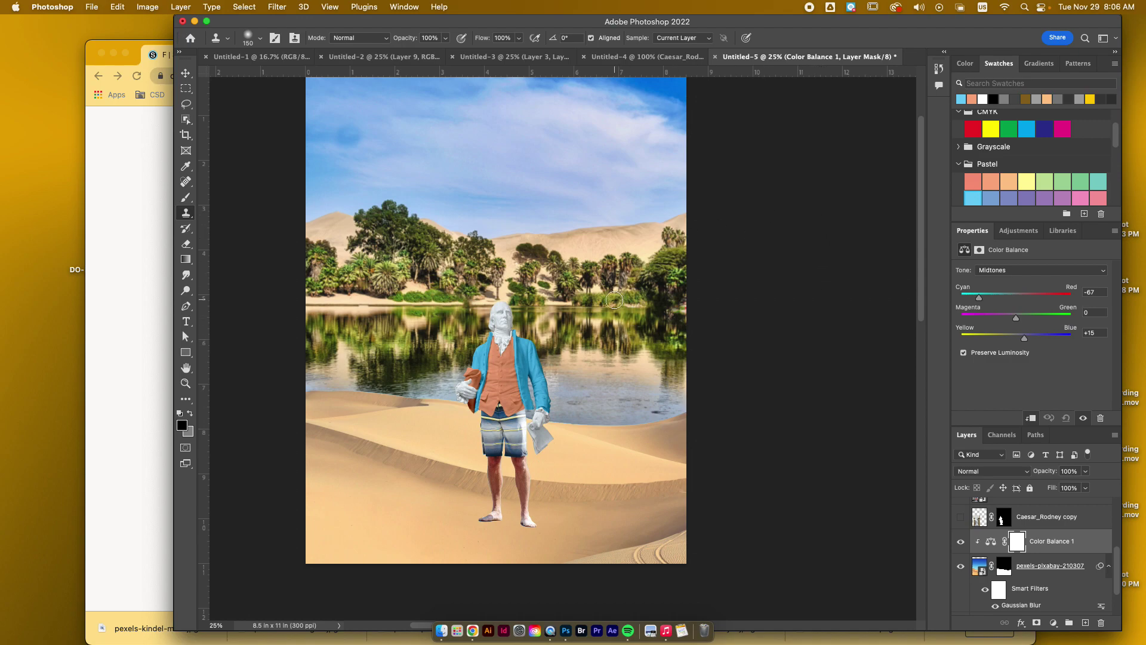
Add a Color Balance adjustment layer above the pexels-kindel-media-7426117 copy shorts layer and clip it to that layer
{"action": "left_click", "coordinate": [1012, 517]}
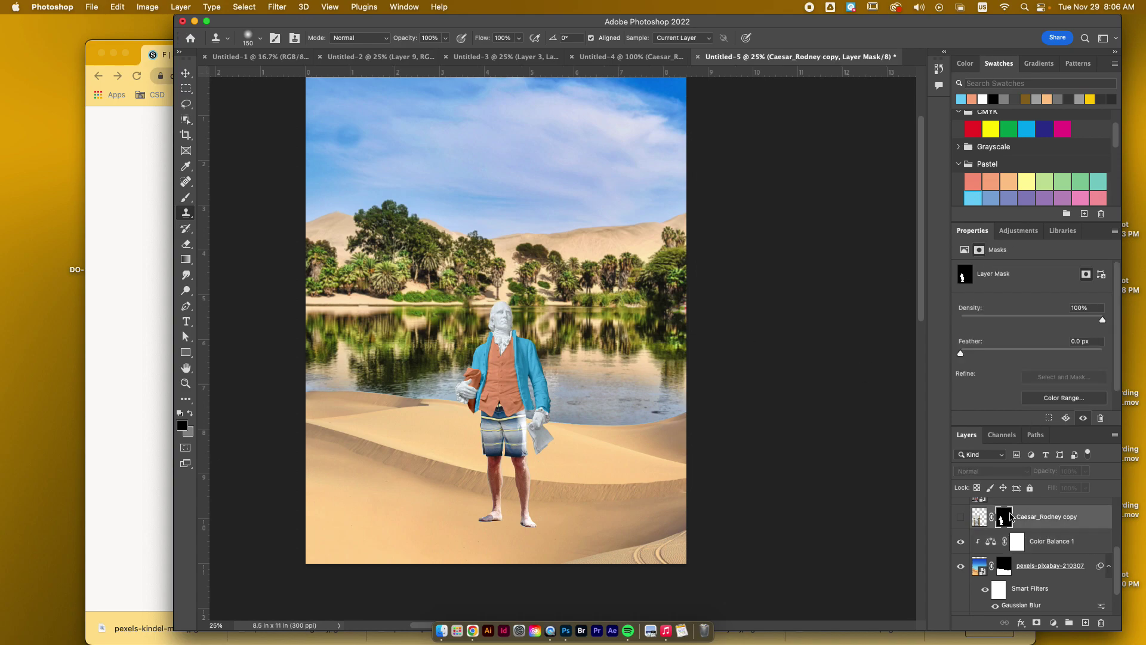
{"action": "scroll", "coordinate": [1053, 541], "scroll_direction": "up", "scroll_amount": 1}
{"action": "scroll", "coordinate": [1054, 542], "scroll_direction": "up", "scroll_amount": 1}
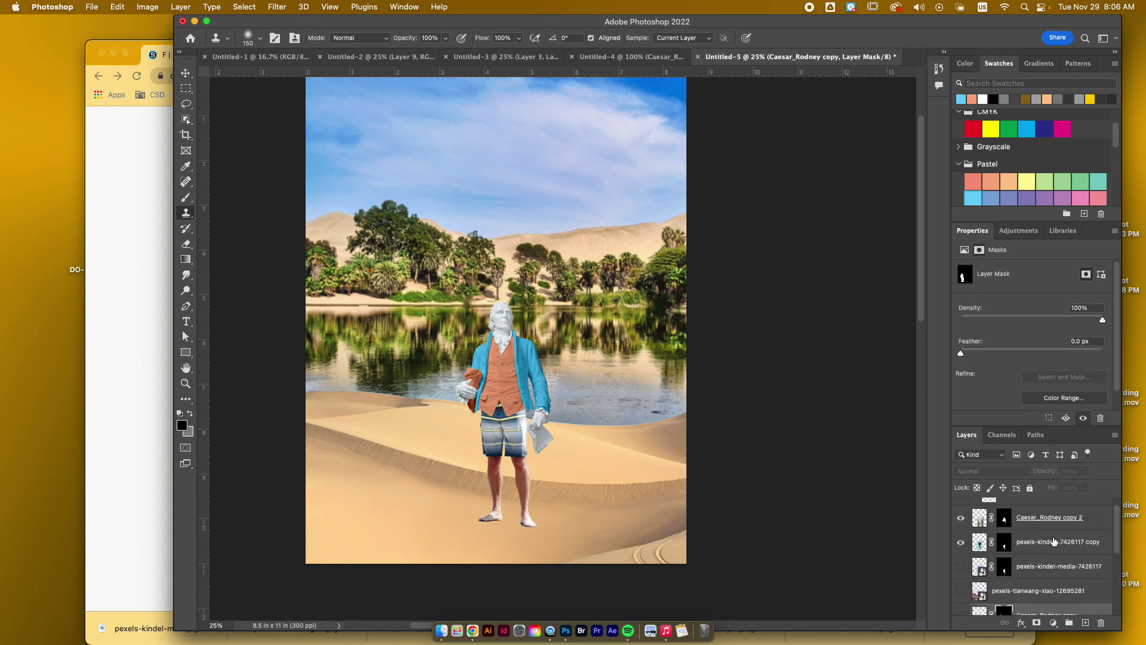
{"action": "scroll", "coordinate": [1046, 540], "scroll_direction": "up", "scroll_amount": 2}
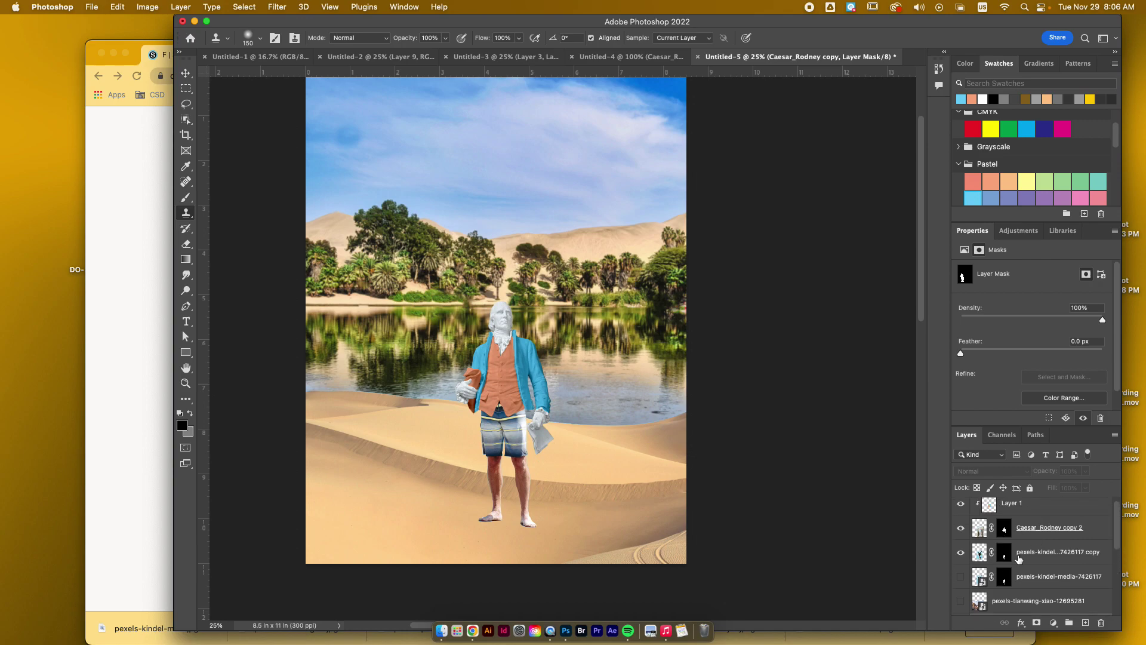
{"action": "left_click", "coordinate": [984, 555]}
{"action": "left_click", "coordinate": [1018, 231]}
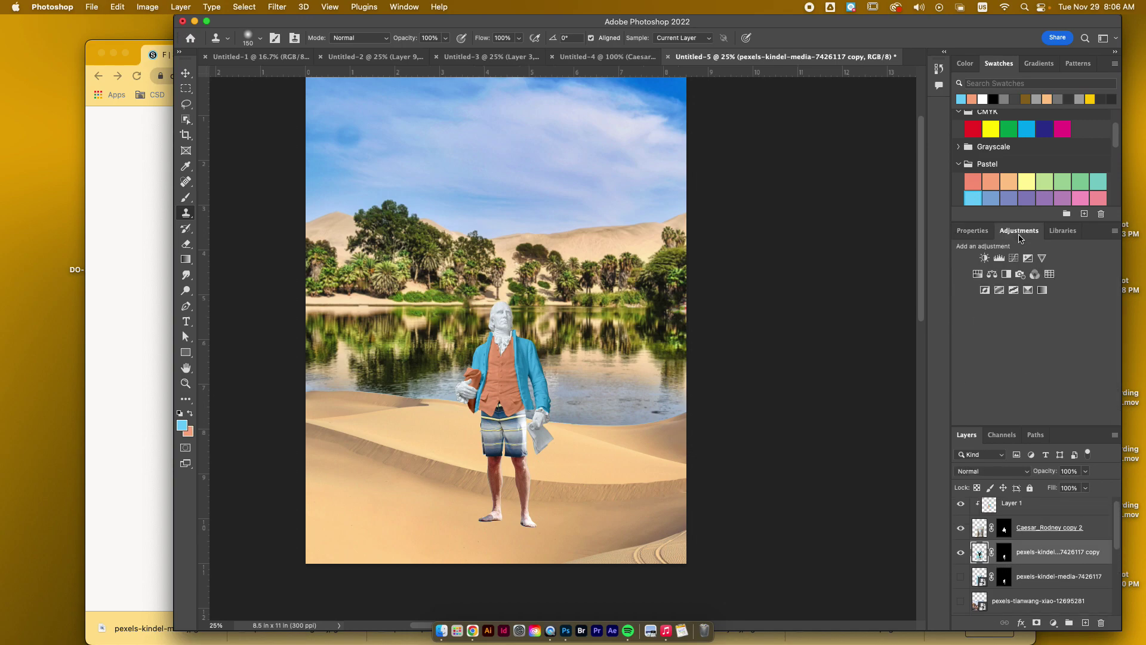
{"action": "left_click", "coordinate": [991, 274]}
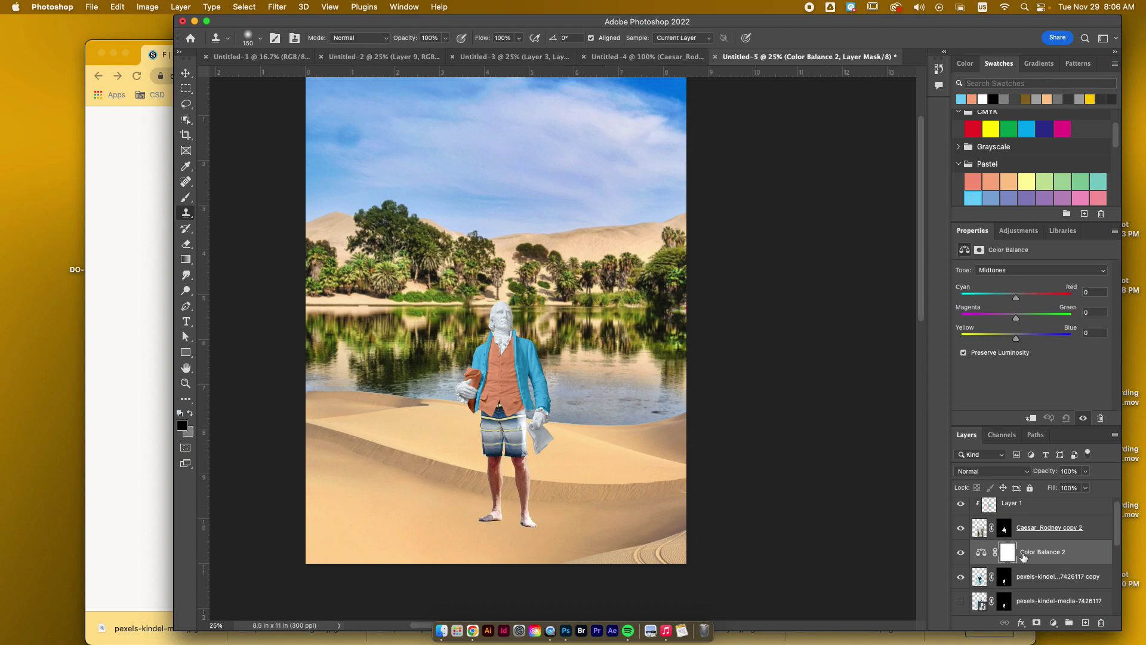
{"action": "right_click", "coordinate": [1060, 551]}
{"action": "left_click", "coordinate": [928, 286]}
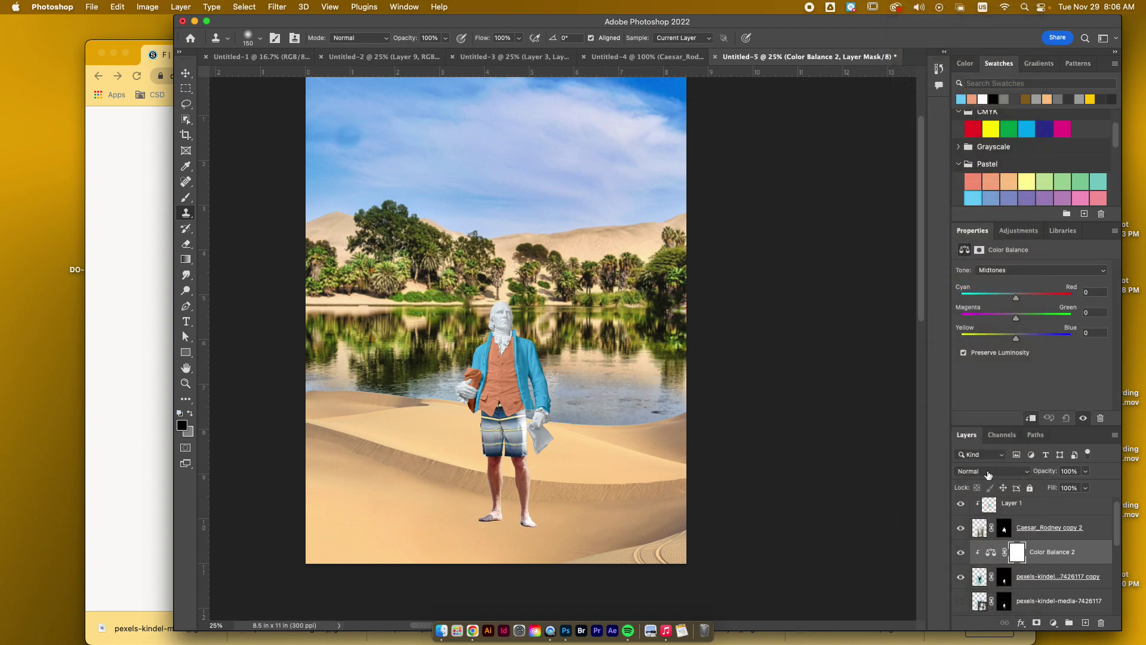
Set the shorts layer's Color Balance midtones to -24 on Cyan–Red and -14 on Yellow–Blue
{"action": "left_click_drag", "start_coordinate": [1016, 297], "coordinate": [1004, 299]}
{"action": "left_click_drag", "start_coordinate": [991, 299], "coordinate": [1003, 300]}
{"action": "left_click_drag", "start_coordinate": [1017, 339], "coordinate": [1016, 339]}
{"action": "scroll", "coordinate": [880, 358], "scroll_direction": "down", "scroll_amount": 2}
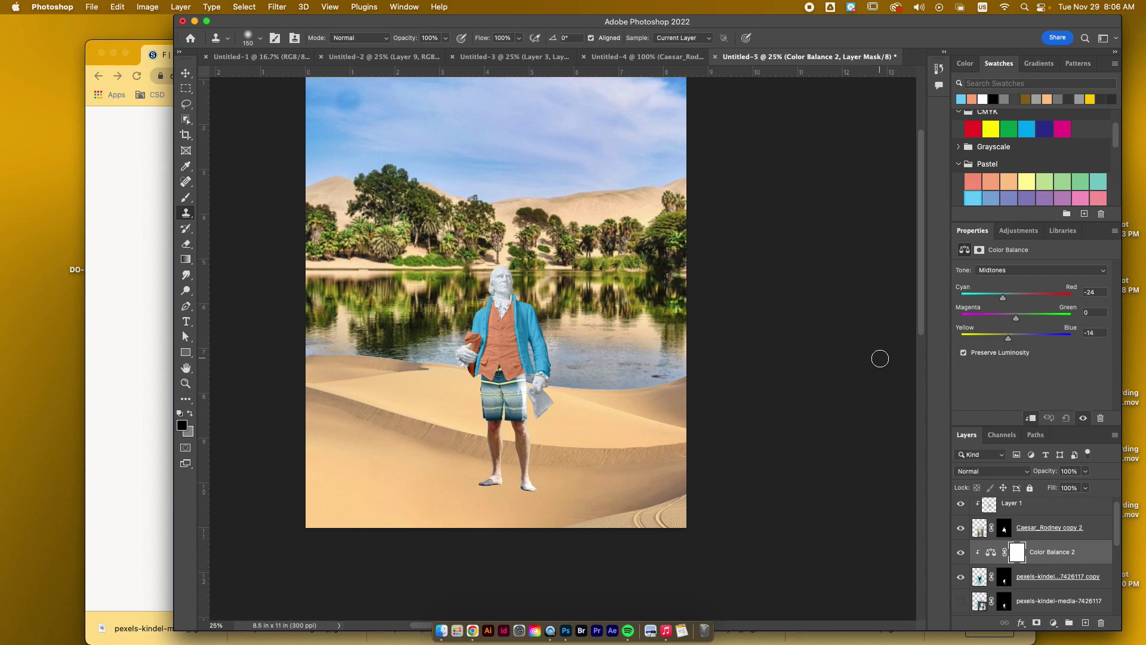
{"action": "scroll", "coordinate": [880, 355], "scroll_direction": "down", "scroll_amount": 1}
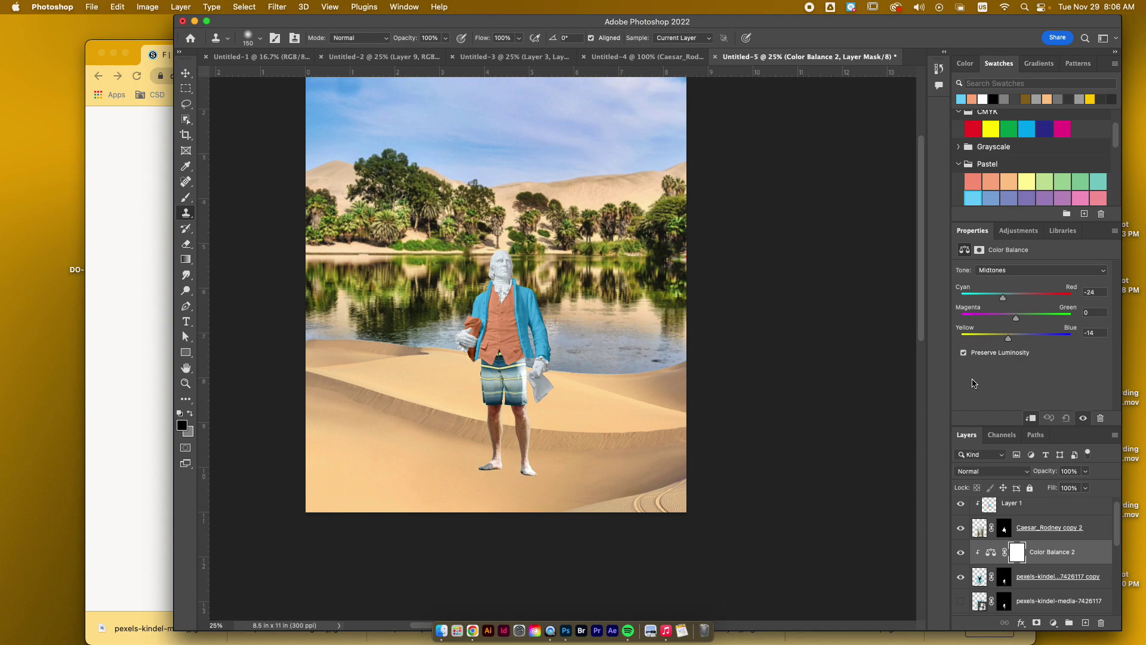
Add a new layer clipped to the Caesar_Rodney copy 2 layer and ready the Brush tool with white as the foreground color
{"action": "left_click", "coordinate": [1018, 531]}
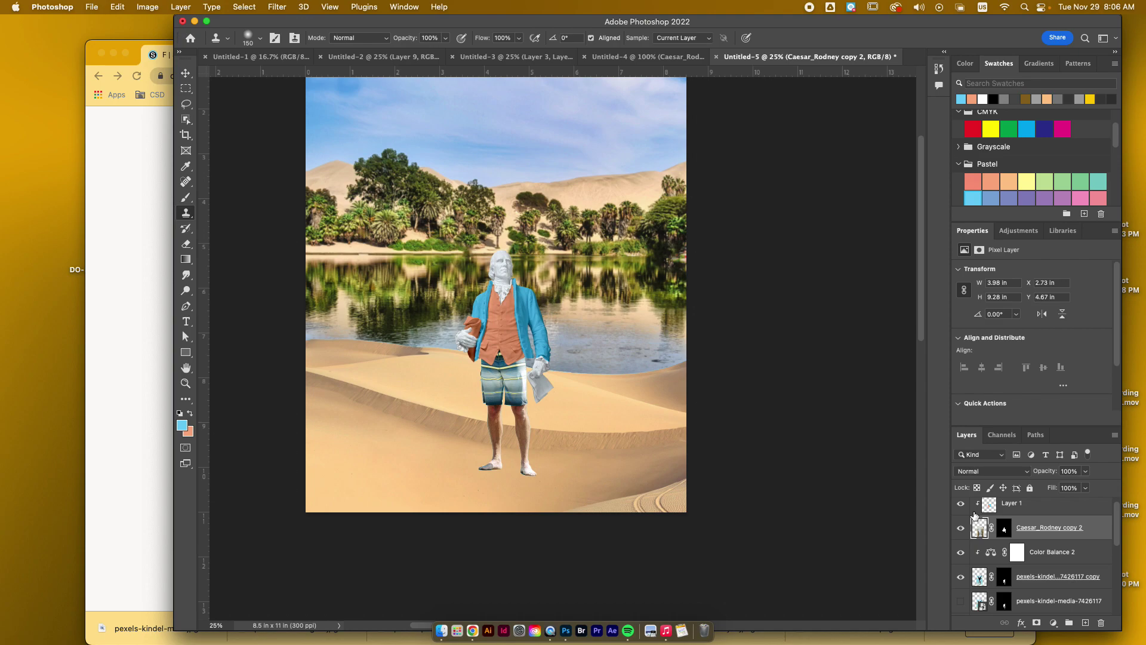
{"action": "scroll", "coordinate": [803, 505], "scroll_direction": "right", "scroll_amount": 3}
{"action": "scroll", "coordinate": [803, 505], "scroll_direction": "down", "scroll_amount": 1}
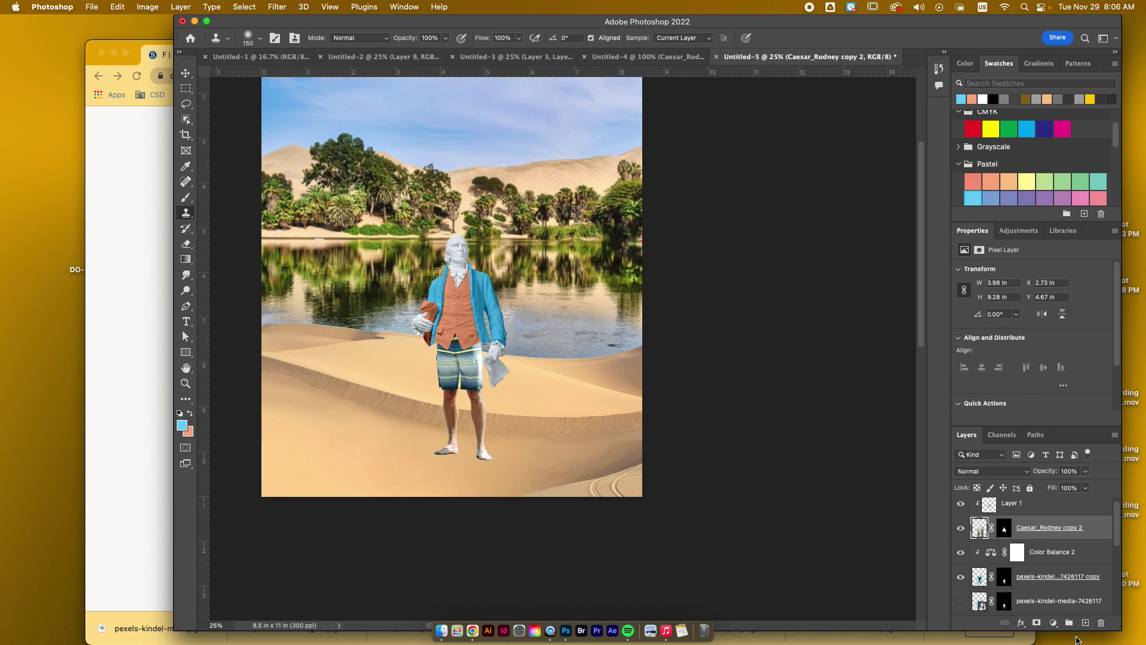
{"action": "left_click", "coordinate": [1086, 623]}
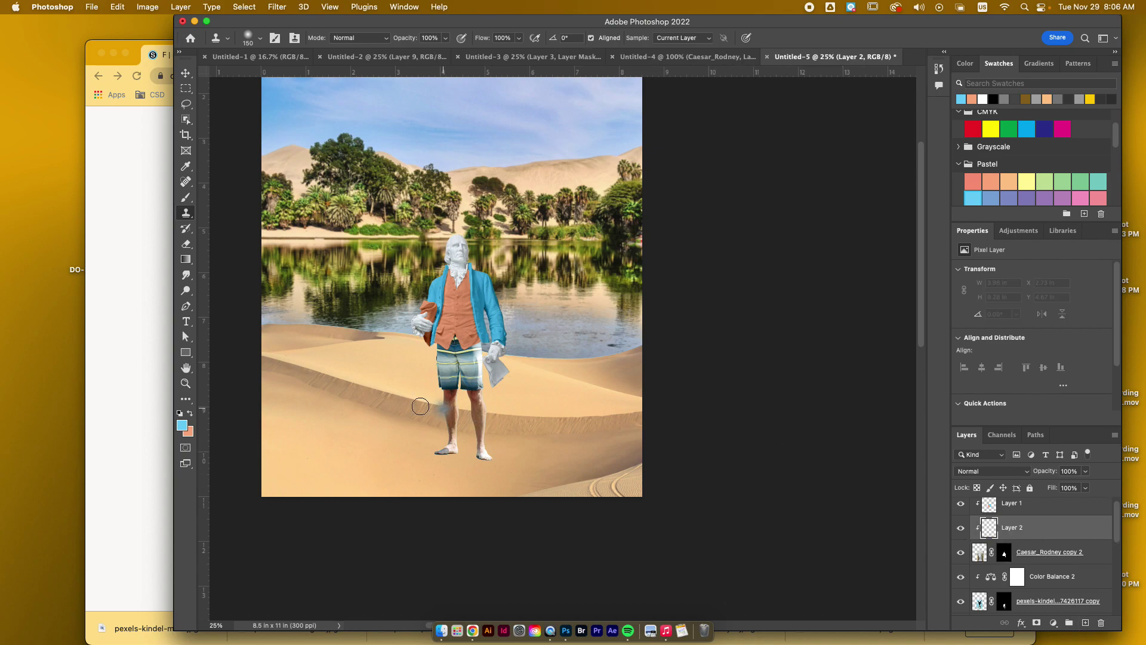
{"action": "left_click", "coordinate": [183, 199]}
{"action": "left_click", "coordinate": [180, 413]}
{"action": "left_click", "coordinate": [190, 413]}
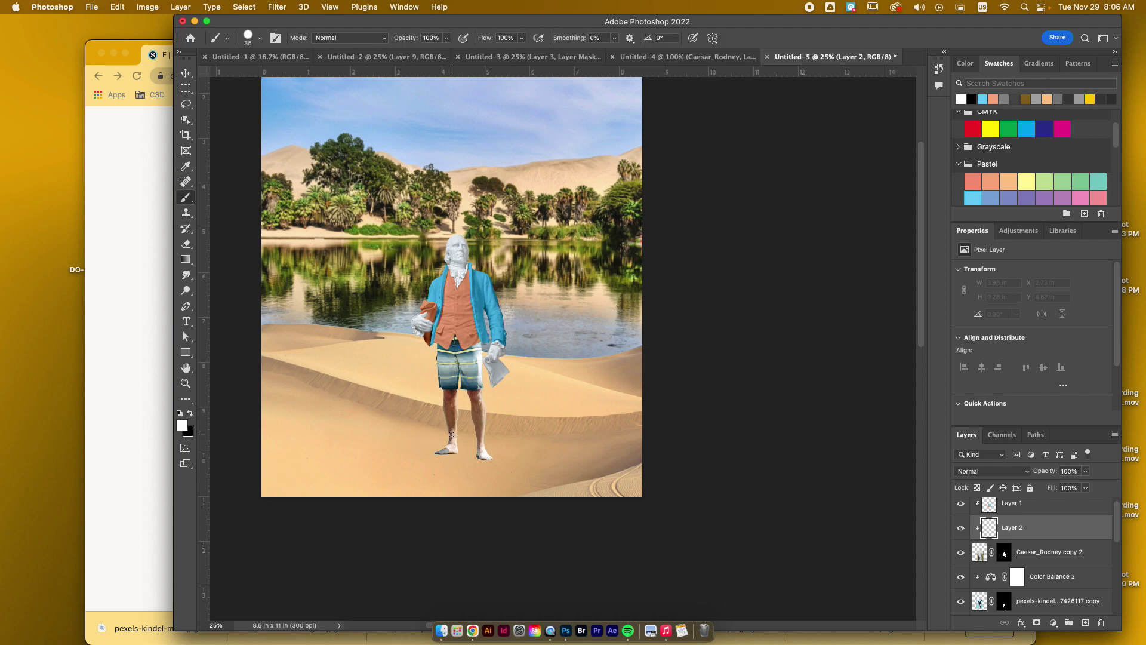
Brush white over the statue's lower leg at size 150 and set Layer 2's blend mode to Color
{"action": "key", "text": "bracketright"}
{"action": "key", "text": "bracketright"}
{"action": "key", "text": "bracketright"}
{"action": "key", "text": "bracketright"}
{"action": "left_click_drag", "start_coordinate": [450, 438], "coordinate": [448, 449]}
{"action": "left_click", "coordinate": [991, 476]}
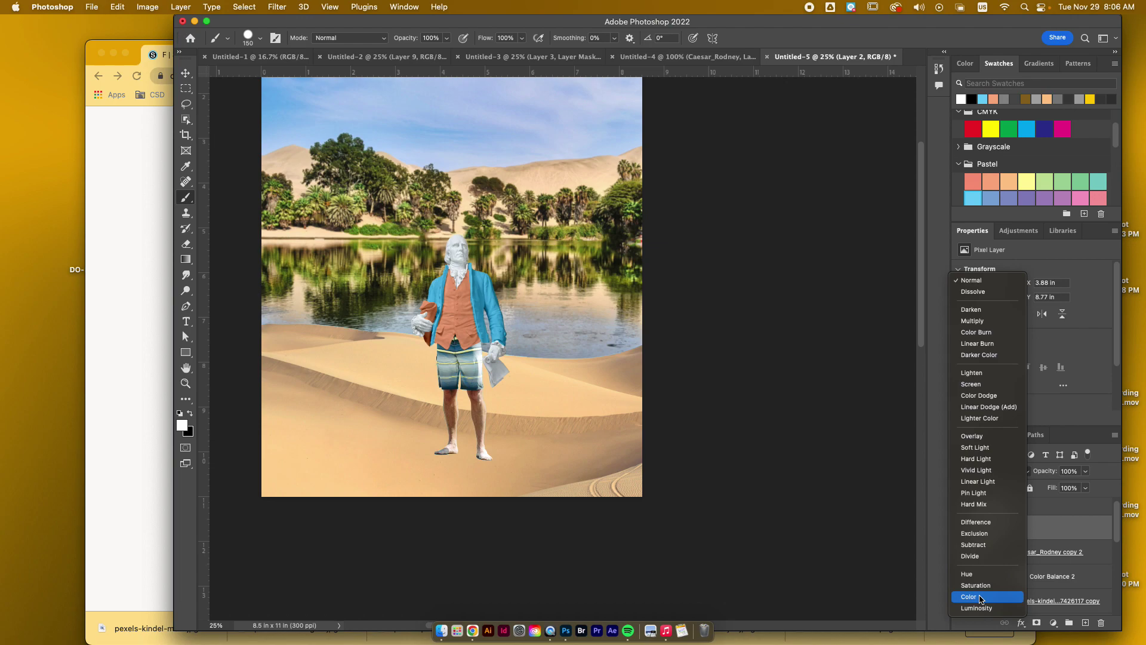
{"action": "key", "text": "Return"}
Paint white over both legs and move Layer 2 directly above the pexels-kindel-media-7426117 copy layer, clipped to it
{"action": "left_click_drag", "start_coordinate": [484, 426], "coordinate": [431, 422]}
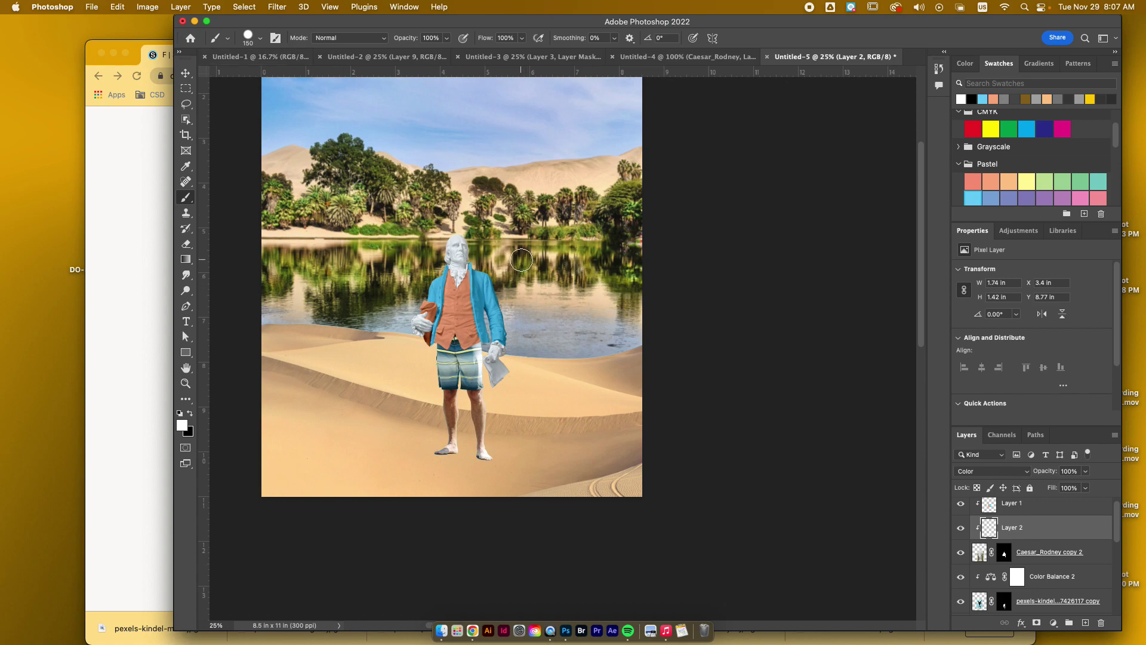
{"action": "mouse_move", "coordinate": [638, 497]}
{"action": "left_mouse_down"}
{"action": "mouse_move", "coordinate": [657, 437]}
{"action": "mouse_move", "coordinate": [559, 412]}
{"action": "mouse_move", "coordinate": [505, 430]}
{"action": "left_mouse_up"}
{"action": "left_click_drag", "start_coordinate": [988, 529], "coordinate": [988, 568]}
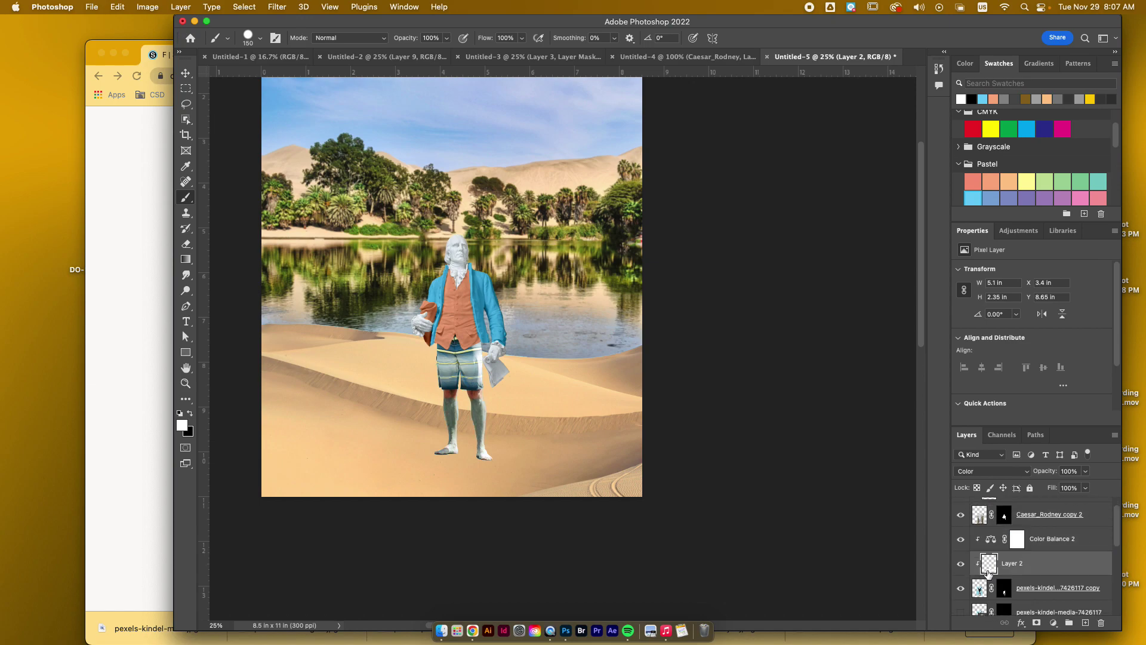
{"action": "mouse_move", "coordinate": [445, 412]}
{"action": "left_mouse_down"}
{"action": "mouse_move", "coordinate": [450, 397]}
{"action": "mouse_move", "coordinate": [497, 406]}
{"action": "left_mouse_up"}
Examine the desaturated legs and the overall composition from the sky down to the dunes
{"action": "scroll", "coordinate": [784, 475], "scroll_direction": "up", "scroll_amount": 4}
{"action": "scroll", "coordinate": [784, 474], "scroll_direction": "right", "scroll_amount": 2}
{"action": "scroll", "coordinate": [785, 478], "scroll_direction": "down", "scroll_amount": 3}
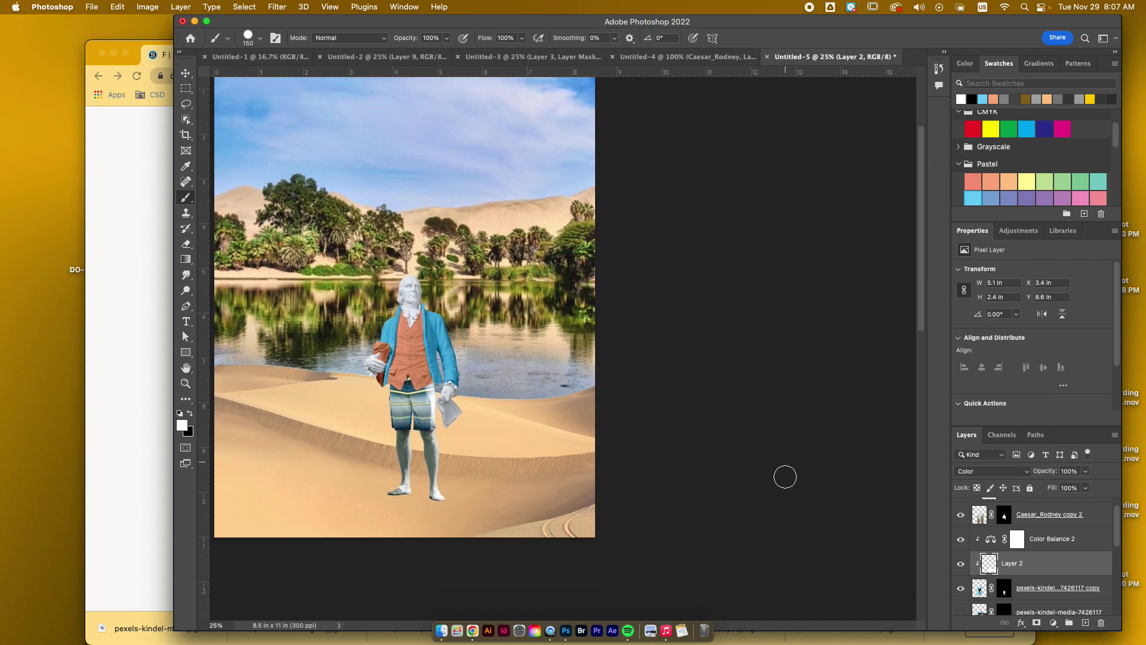
{"action": "scroll", "coordinate": [772, 475], "scroll_direction": "down", "scroll_amount": 2}
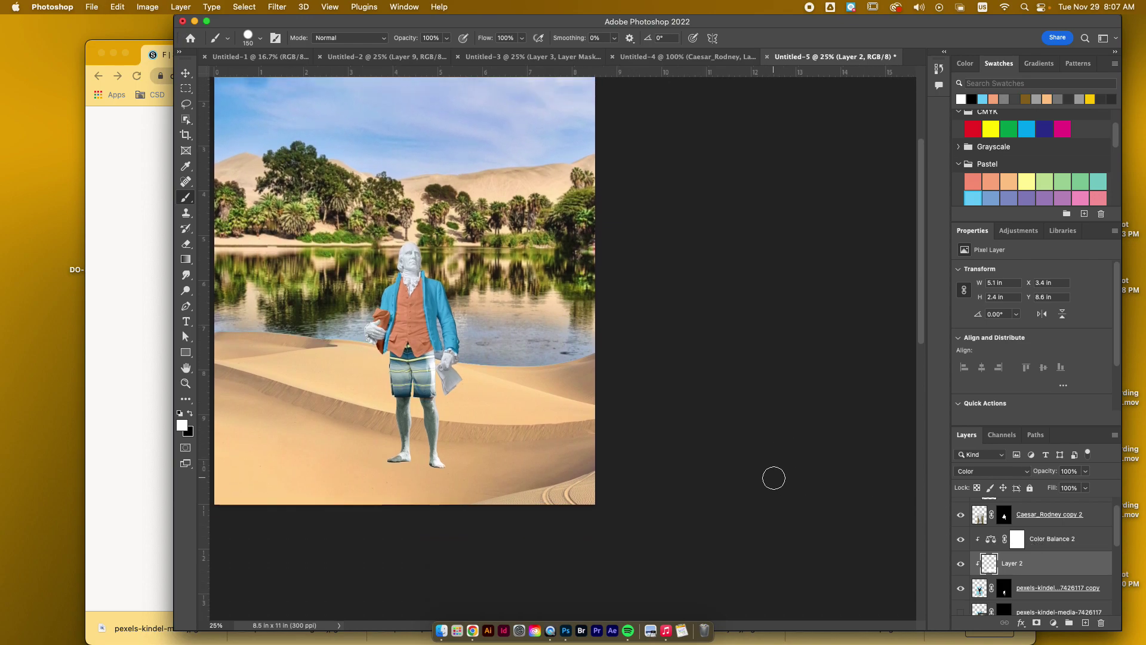
{"action": "scroll", "coordinate": [772, 476], "scroll_direction": "left", "scroll_amount": 4}
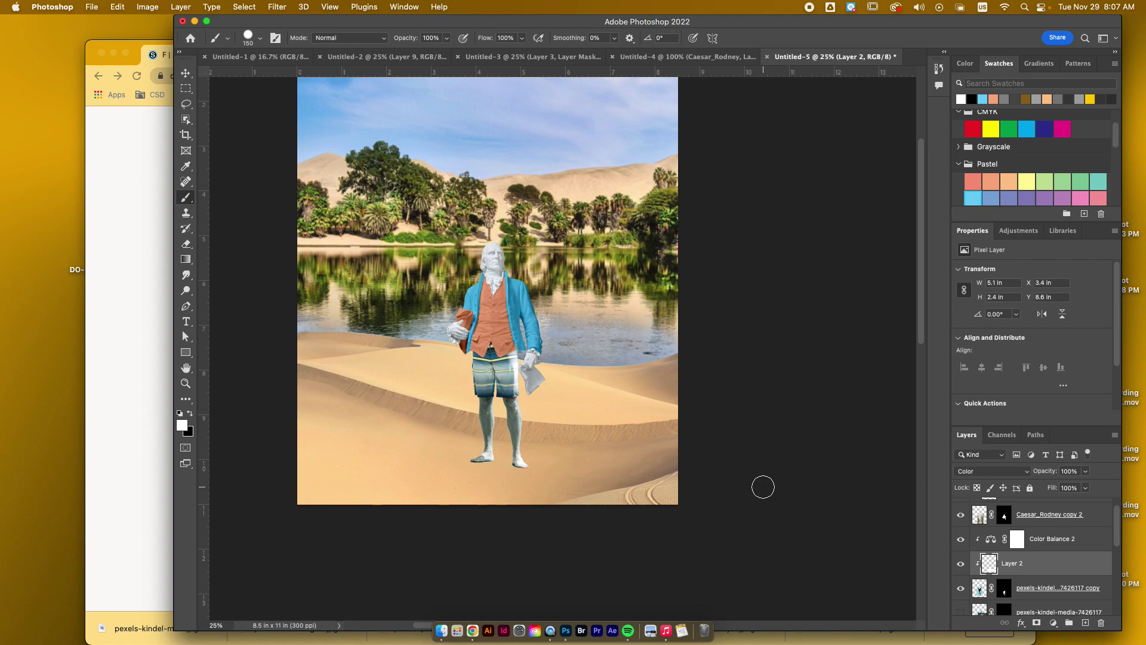
{"action": "scroll", "coordinate": [763, 487], "scroll_direction": "up", "scroll_amount": 2}
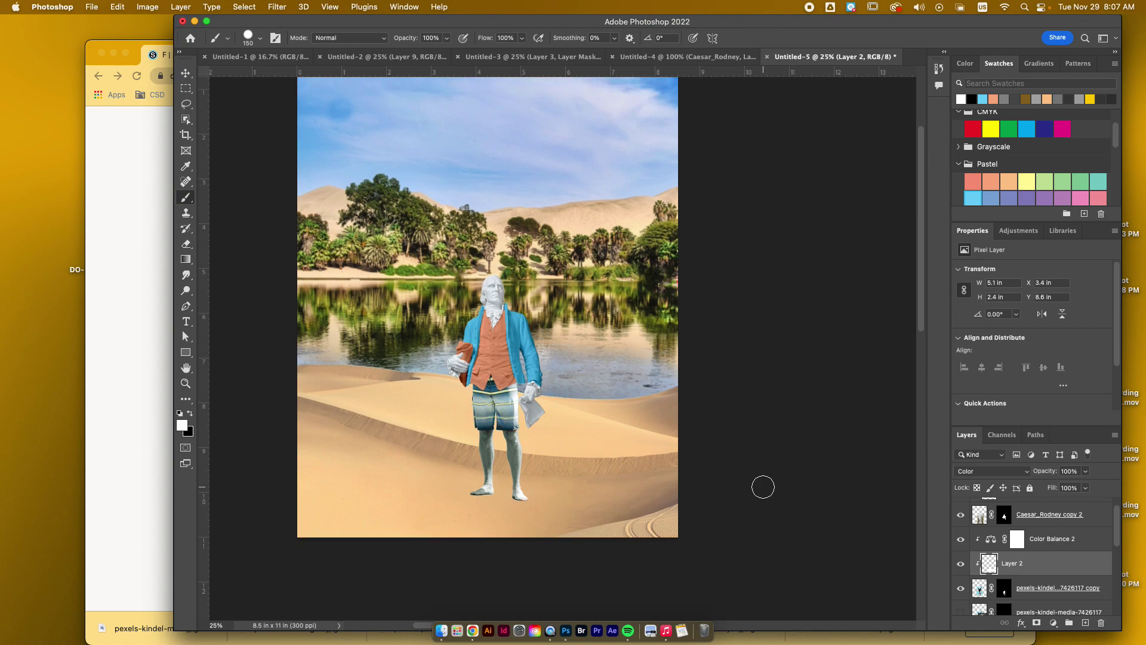
{"action": "scroll", "coordinate": [706, 426], "scroll_direction": "up", "scroll_amount": 4}
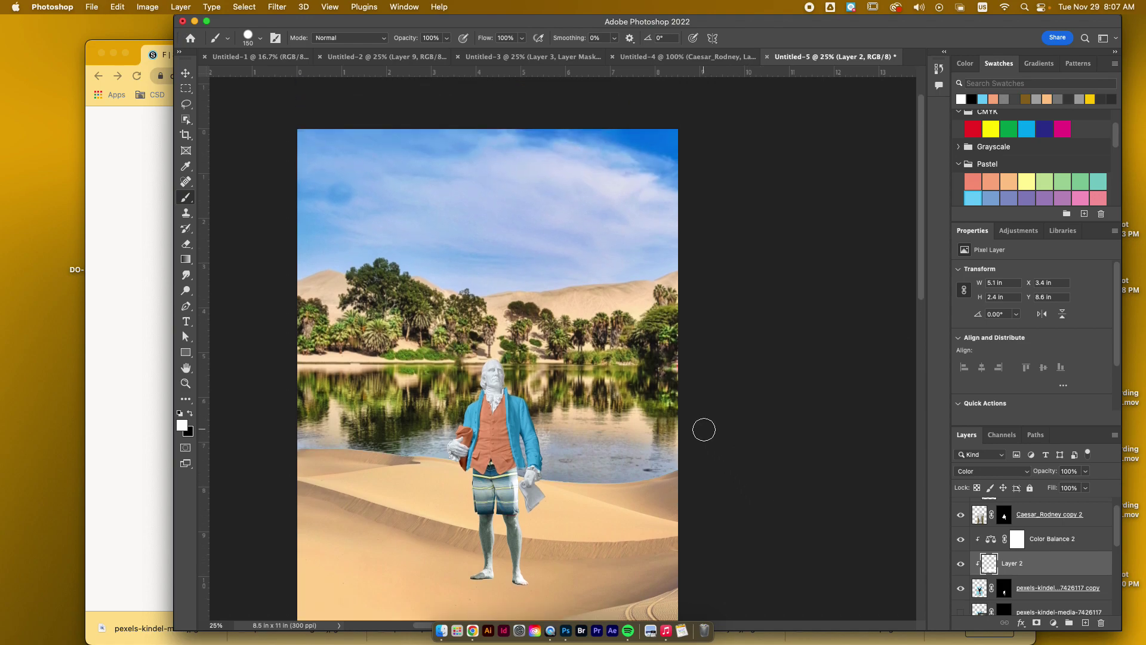
{"action": "scroll", "coordinate": [704, 428], "scroll_direction": "down", "scroll_amount": 3}
Switch to Chrome to check the tool list in the Statue Manipulation assignment, and return to Photoshop
{"action": "left_click", "coordinate": [147, 385]}
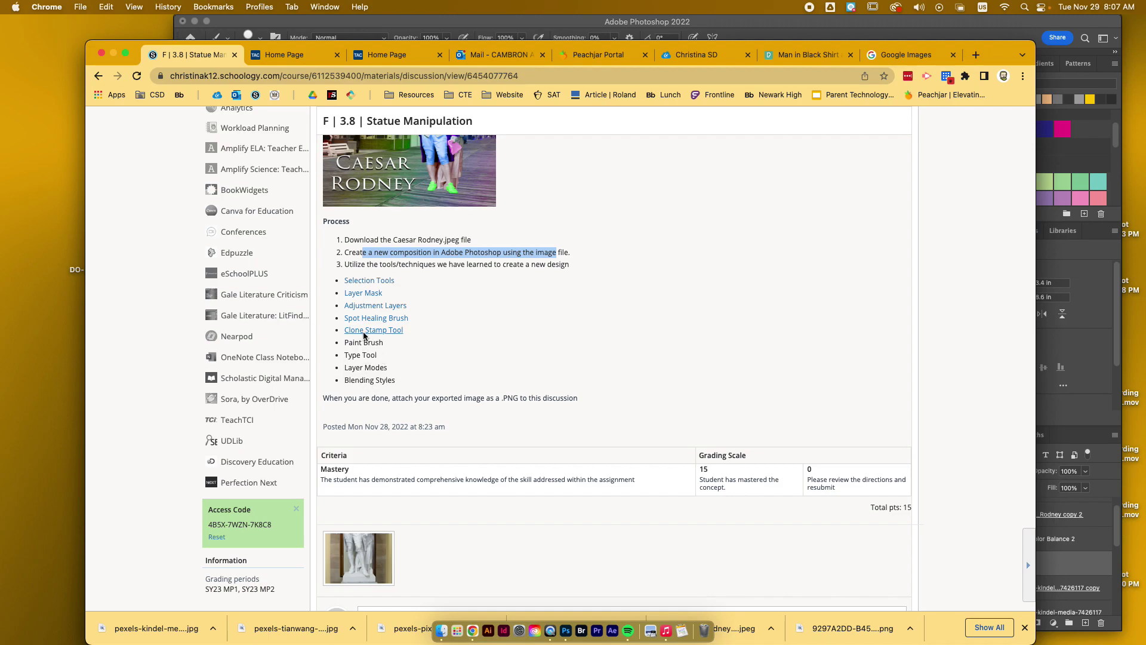
{"action": "left_click", "coordinate": [354, 354]}
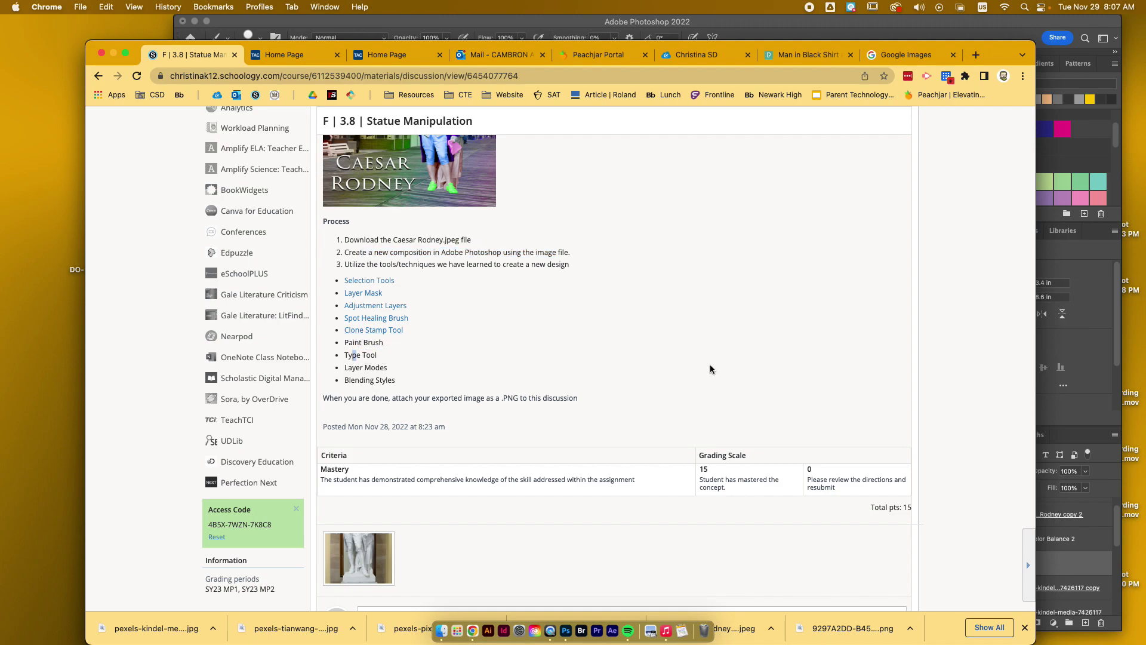
{"action": "left_click", "coordinate": [1079, 372]}
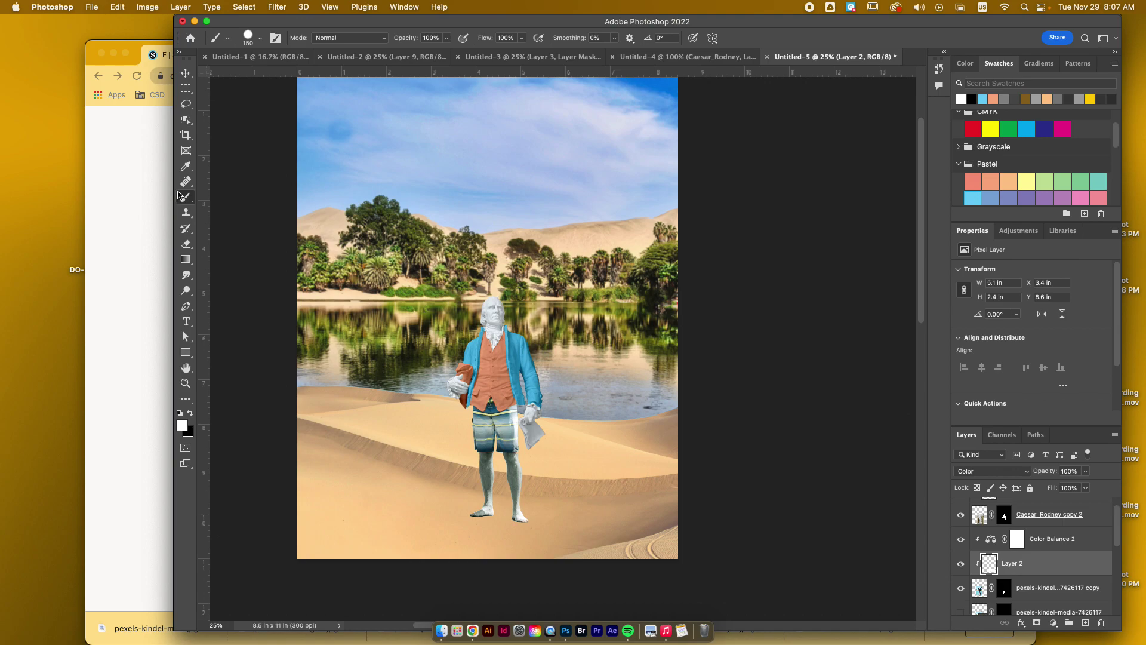
Add a white Trajan Pro 3 text line reading "Caesar" at 69 pt in the sky and move its layer to the top of the stack
{"action": "scroll", "coordinate": [1099, 548], "scroll_direction": "up", "scroll_amount": 2}
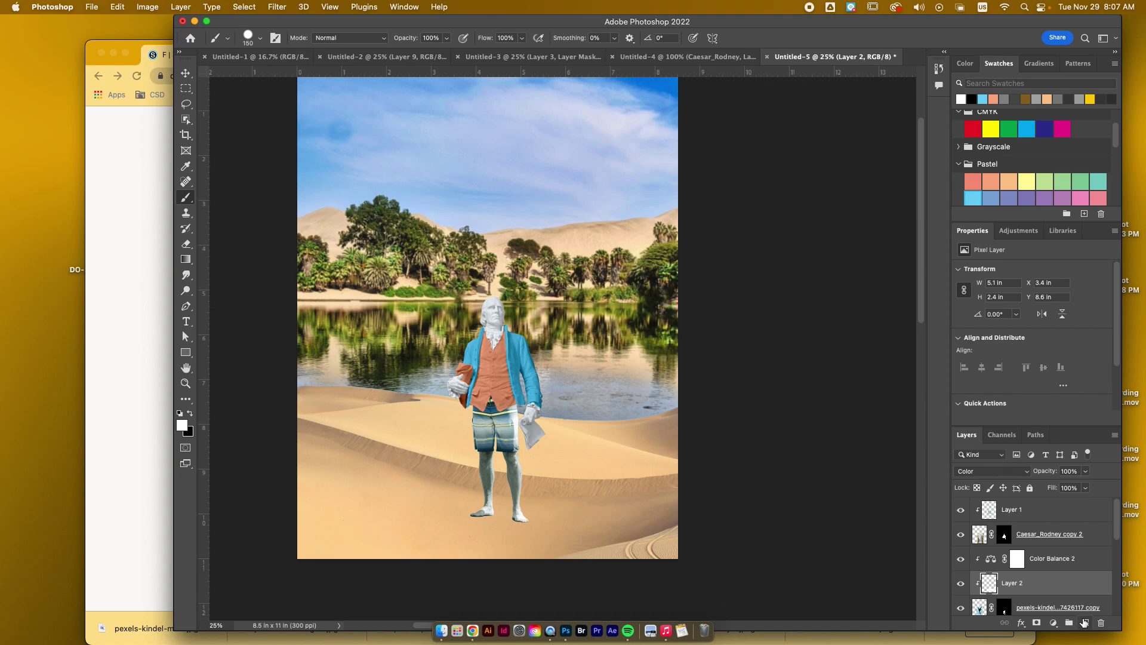
{"action": "left_click", "coordinate": [185, 321]}
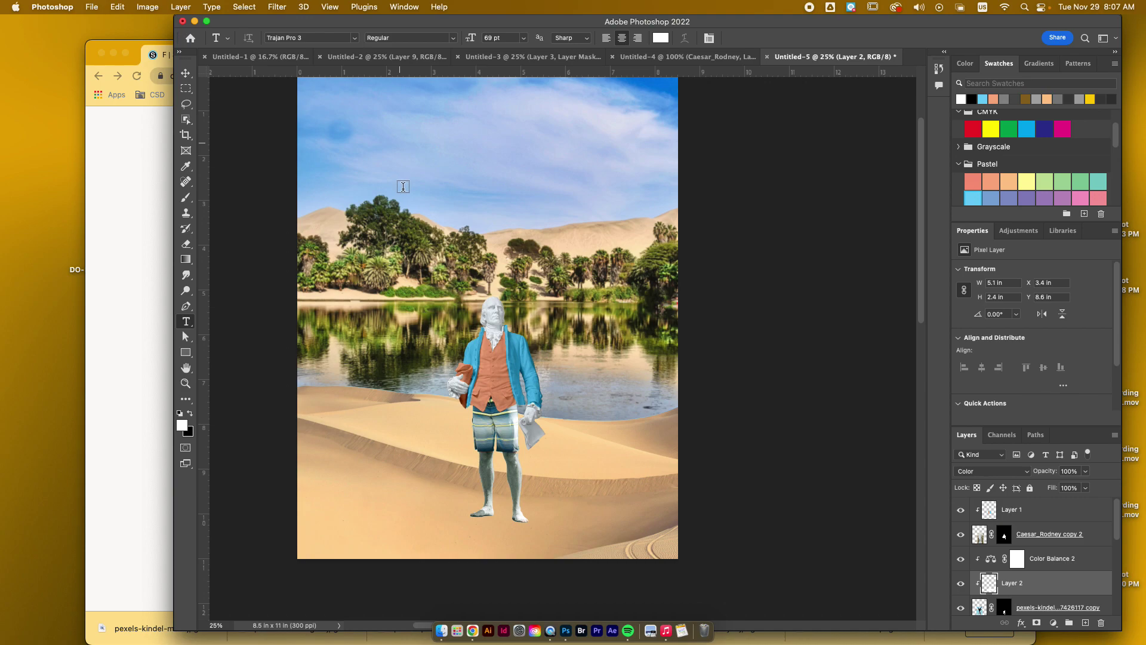
{"action": "left_click", "coordinate": [460, 199]}
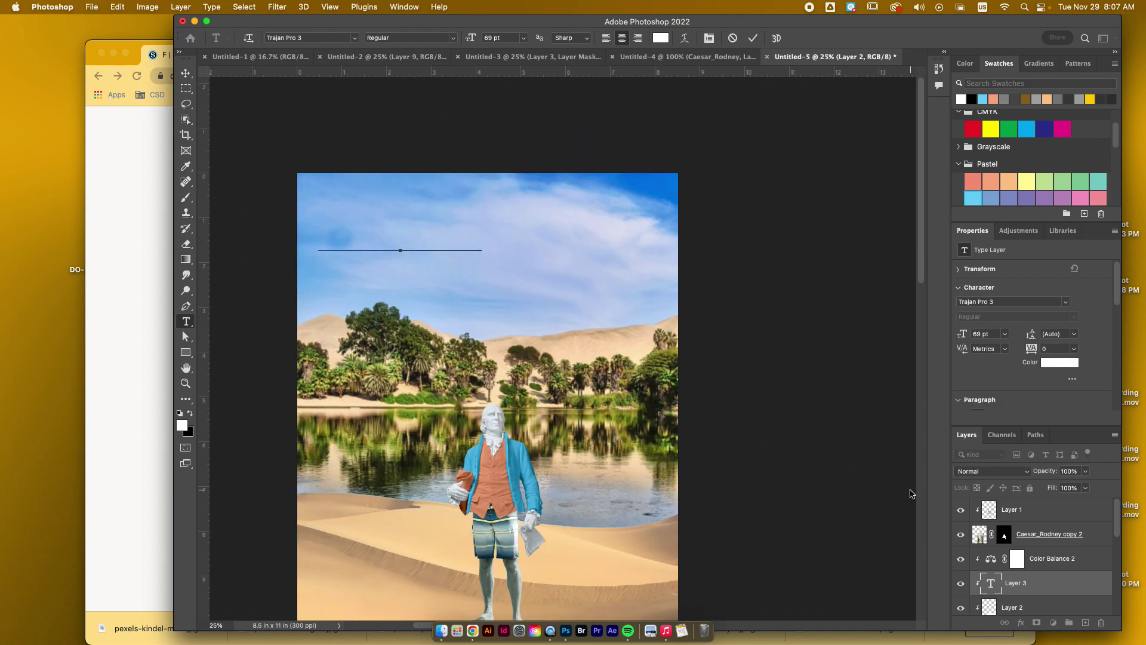
{"action": "left_click", "coordinate": [997, 589]}
{"action": "double_click", "coordinate": [991, 584]}
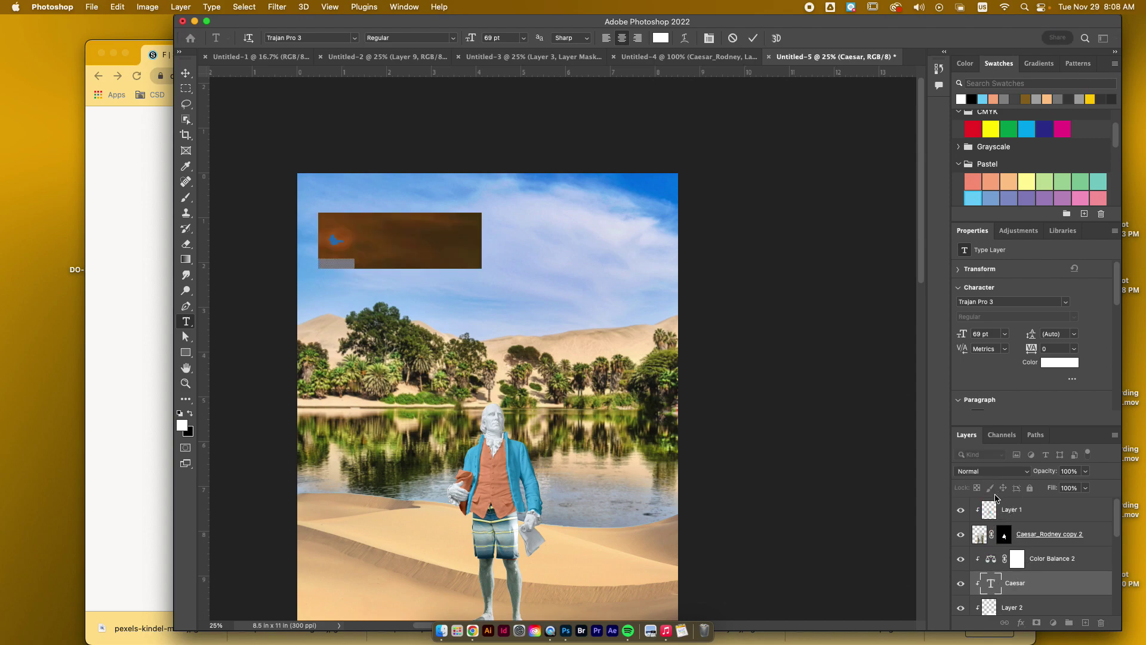
{"action": "left_click_drag", "start_coordinate": [1024, 589], "coordinate": [974, 494]}
Extend the title text to "Caesar's Beach" with "Party" on a second line
{"action": "left_click", "coordinate": [485, 238]}
{"action": "type", "text": "'sj"}
{"action": "key", "text": "BackSpace"}
{"action": "type", "text": "Beach"}
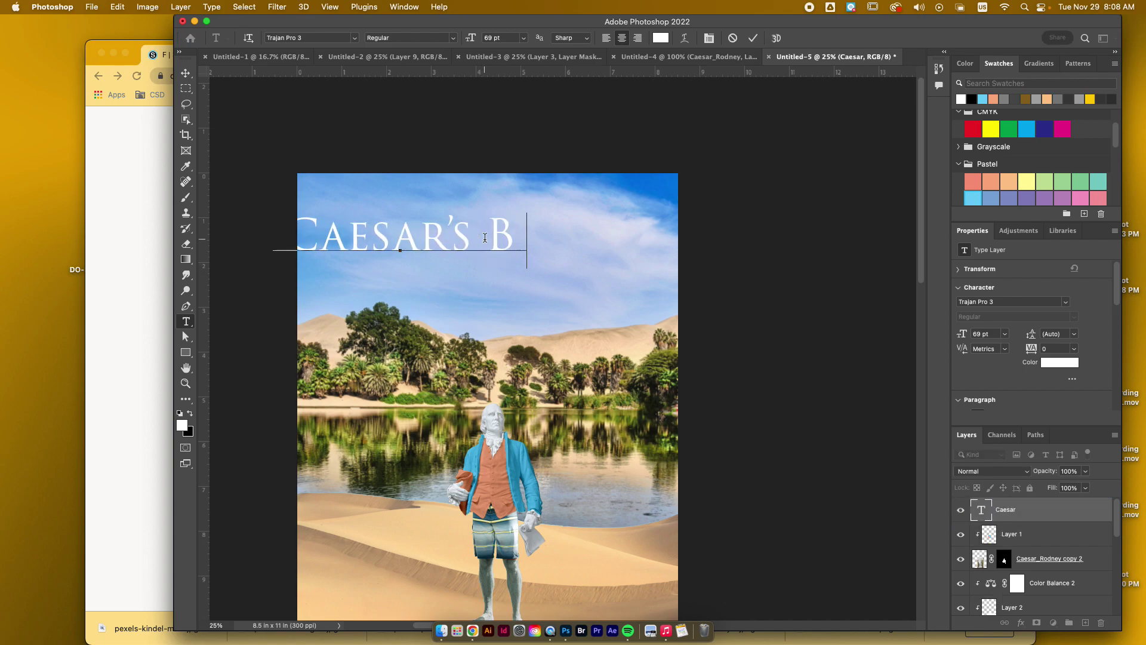
{"action": "key", "text": "BackSpace"}
{"action": "type", "text": "OP"}
{"action": "key", "text": "BackSpace"}
{"action": "key", "text": "BackSpace"}
{"action": "key", "text": "Return"}
{"action": "type", "text": "Party"}
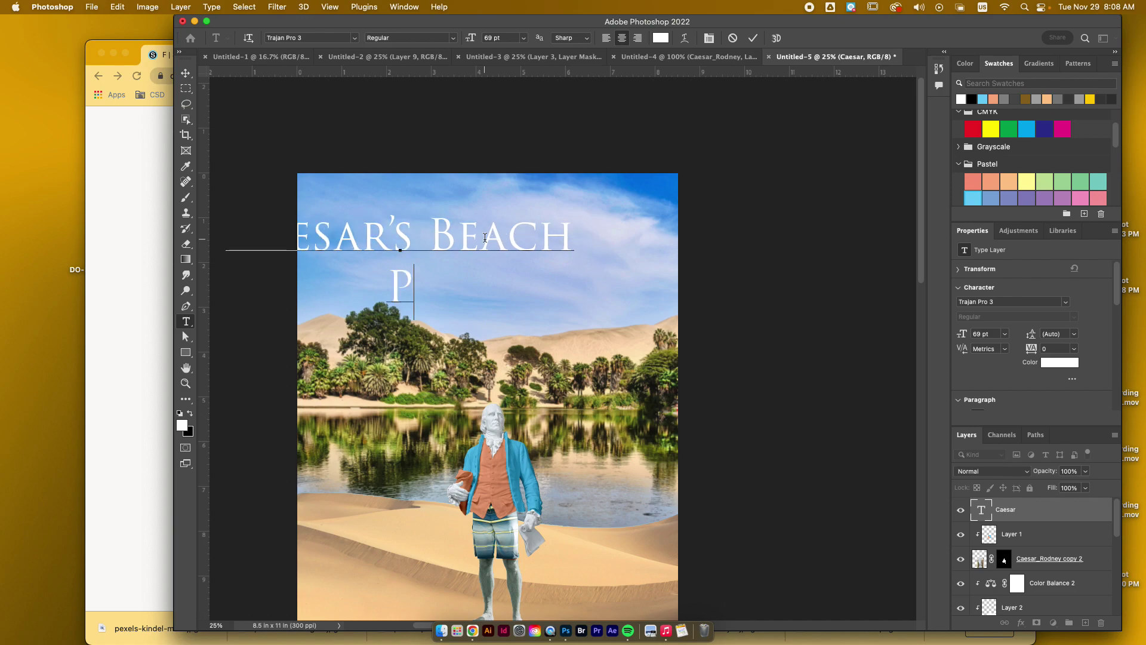
Move the Caesar's Beach Party title so it sits fully on the canvas, centered in the sky
{"action": "left_click", "coordinate": [188, 73]}
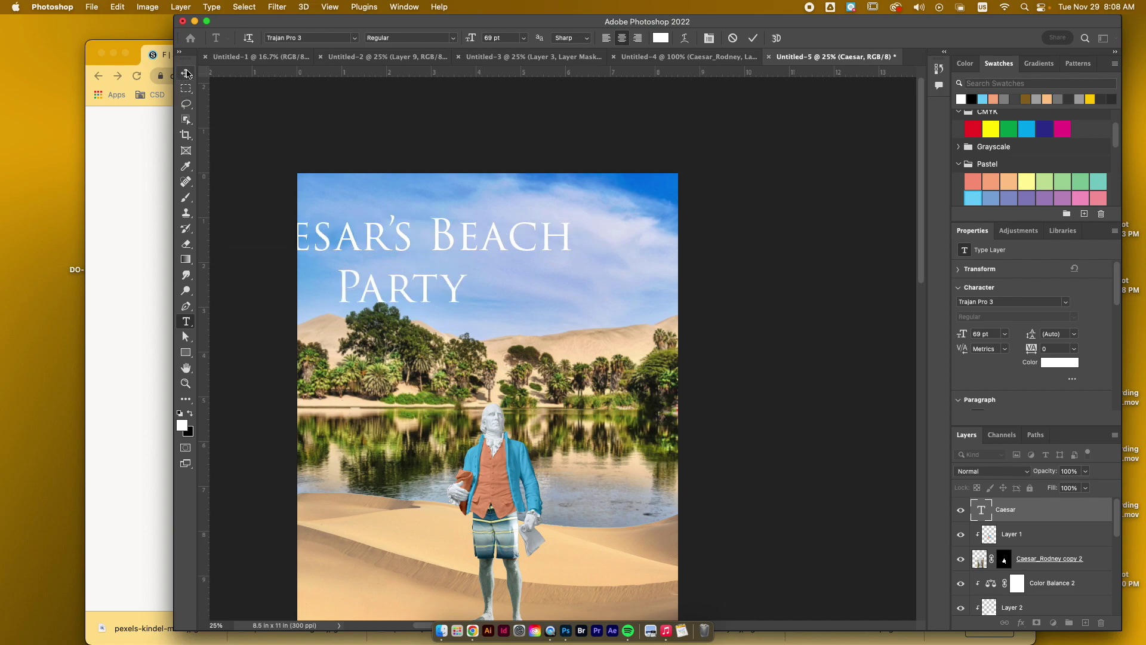
{"action": "left_click_drag", "start_coordinate": [455, 248], "coordinate": [528, 245]}
{"action": "scroll", "coordinate": [528, 244], "scroll_direction": "down", "scroll_amount": 3}
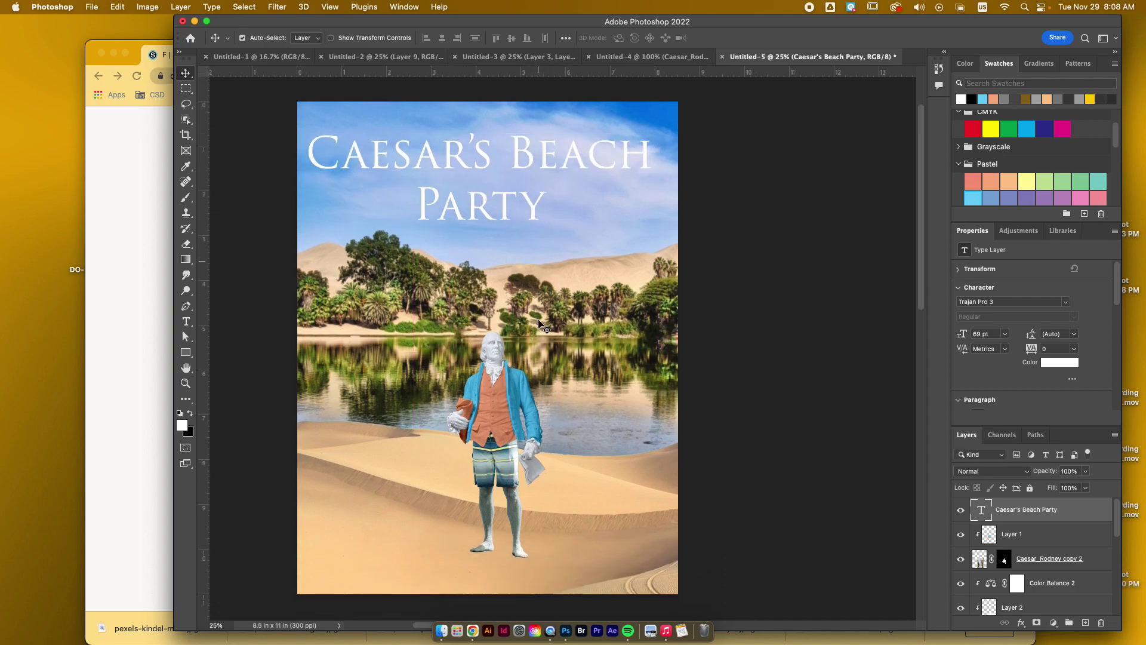
Start a quick export of the composition as a PNG
{"action": "left_click", "coordinate": [93, 7]}
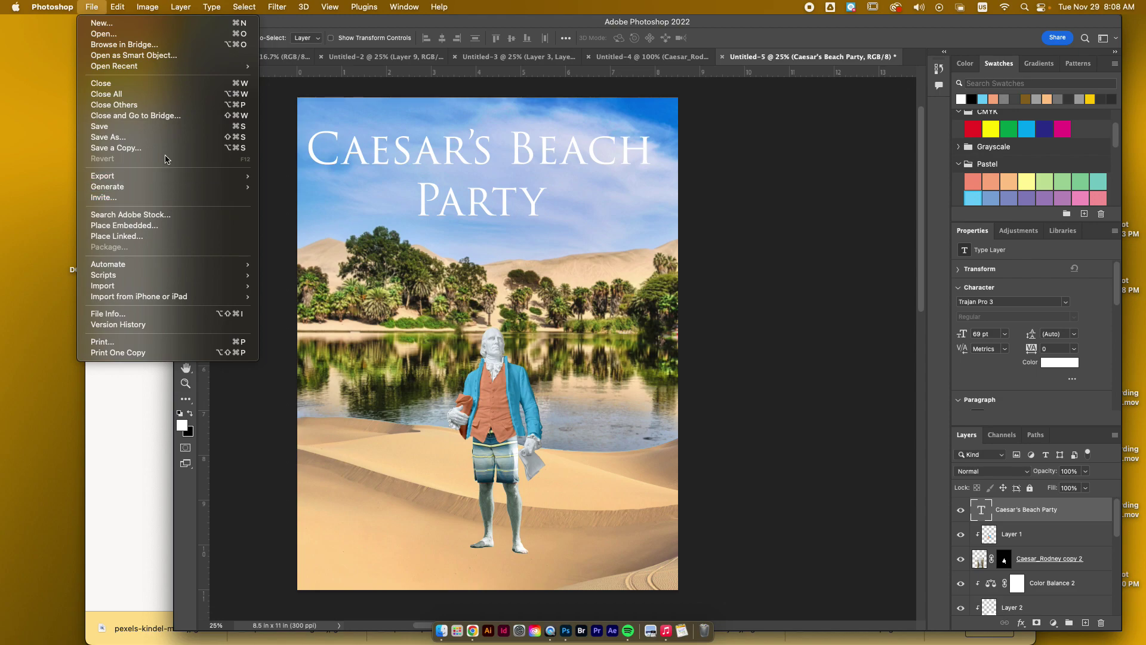
{"action": "mouse_move", "coordinate": [174, 175]}
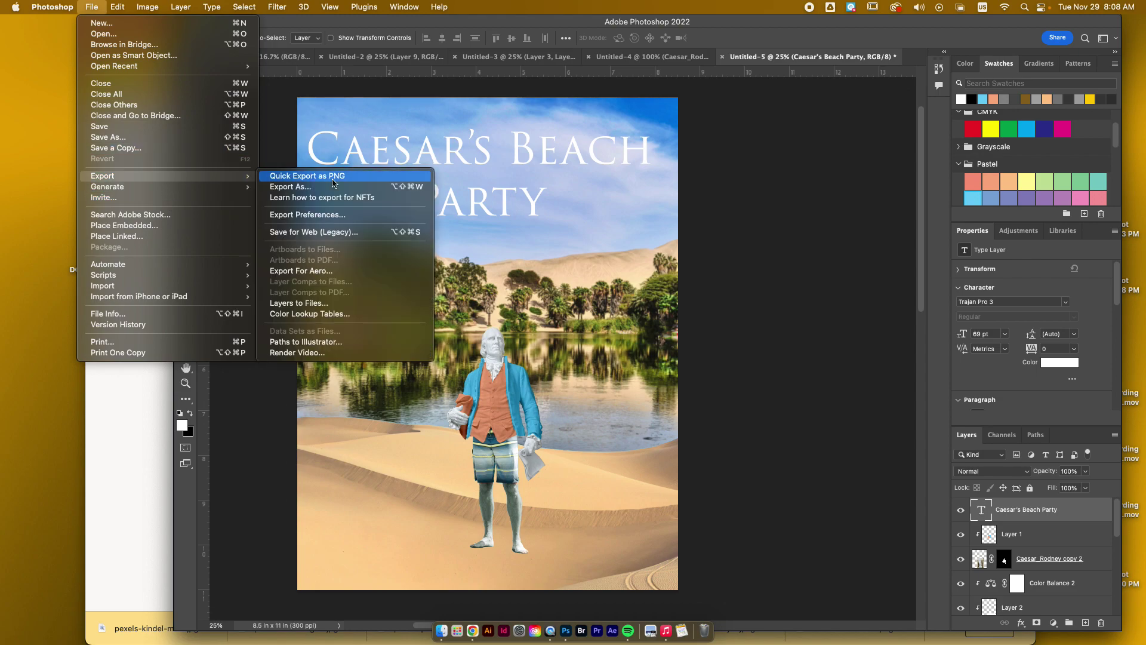
{"action": "left_click", "coordinate": [374, 177]}
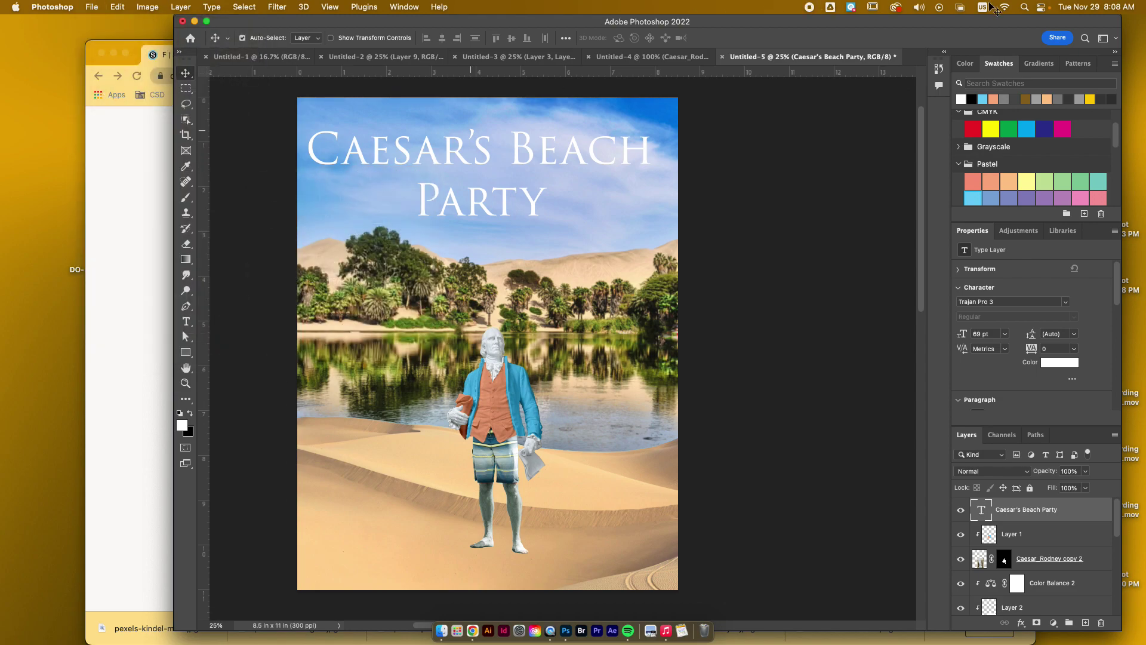